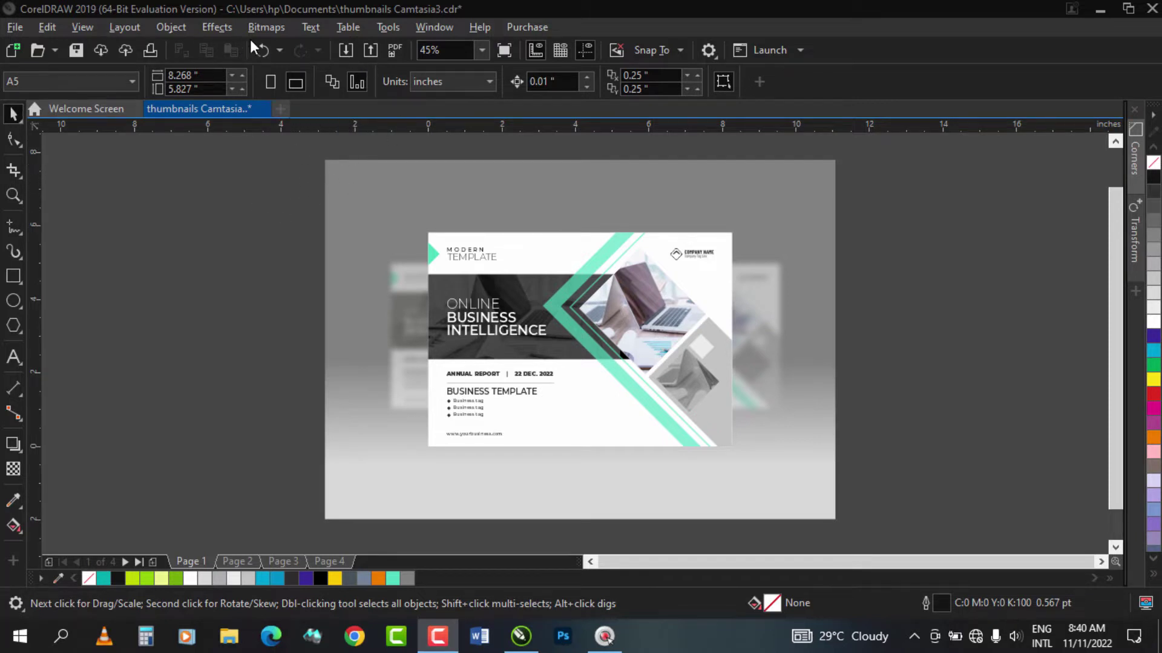
Step: Move the entire finished design off the page to the left and scale it down to about 9.98 by 7.03 inches
key("z")
right_click(264, 231)
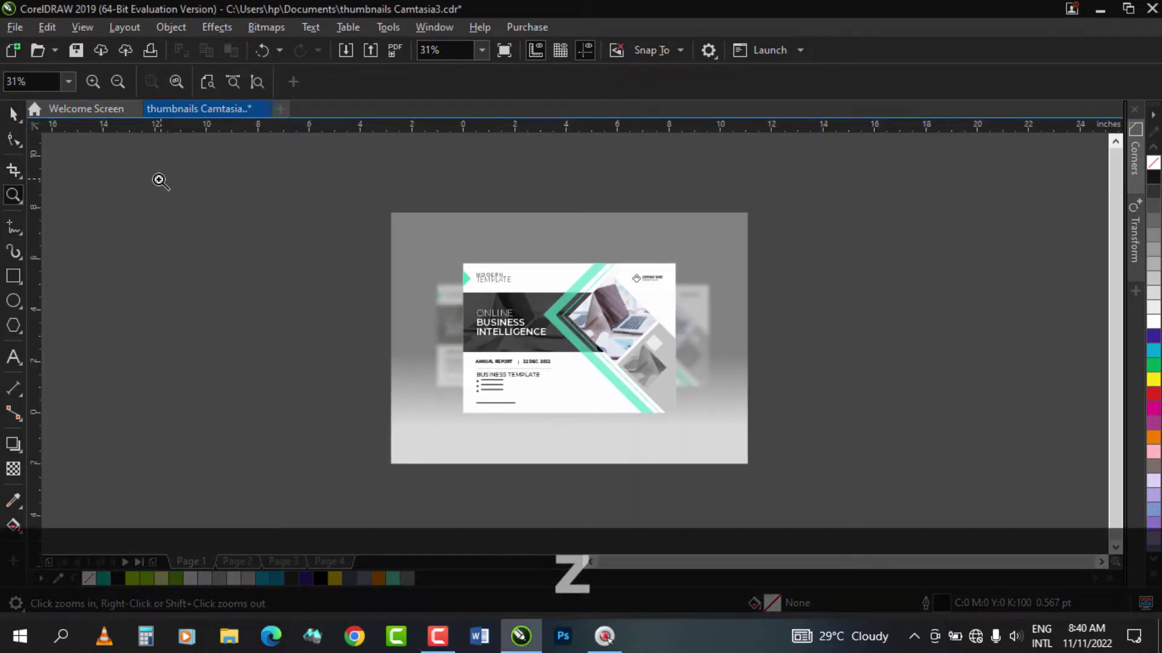
left_click(13, 113)
key("ctrl+a")
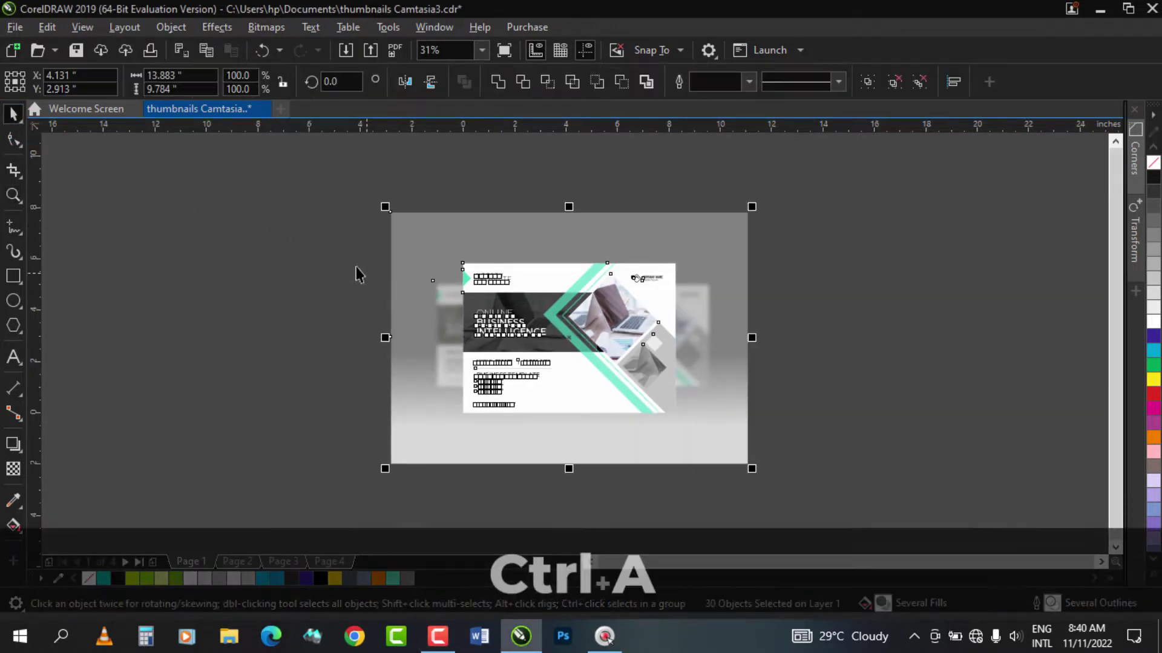
left_click_drag(690, 331, 360, 293)
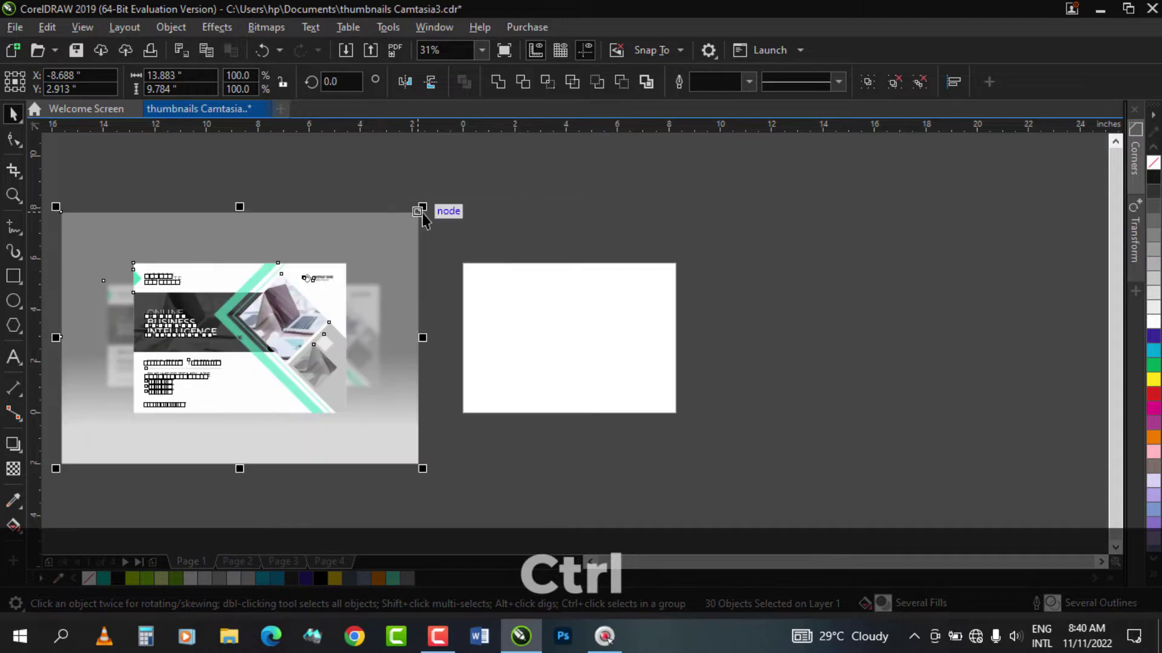
left_click_drag(423, 207, 375, 243)
left_click_drag(273, 296, 298, 297)
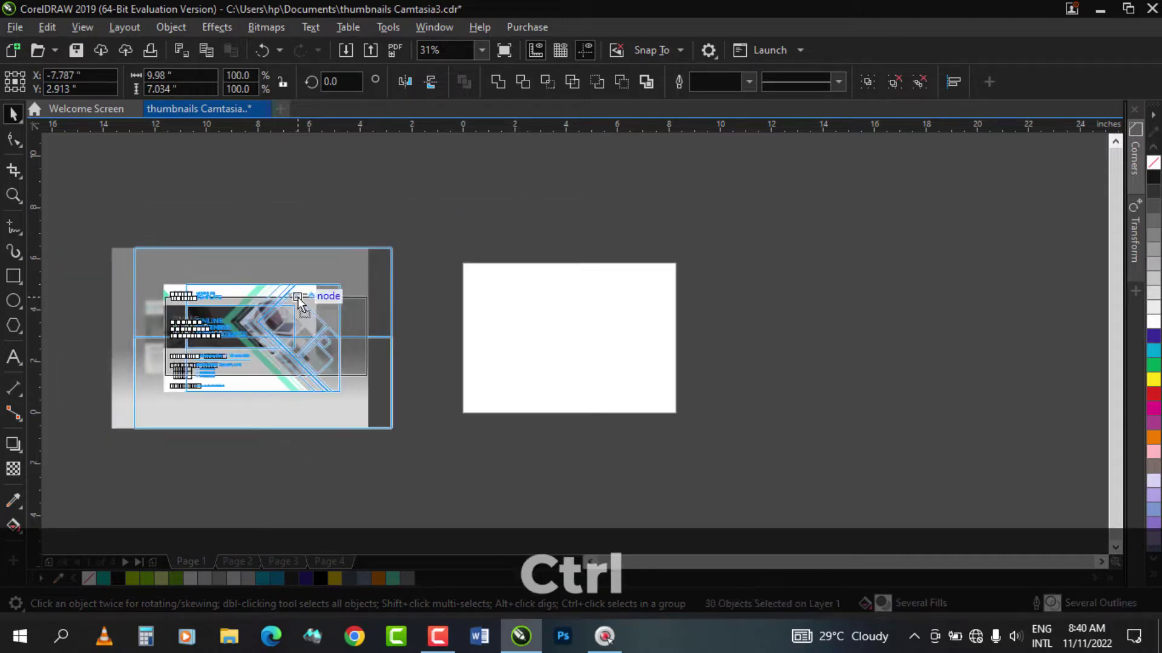
key("z")
left_click_drag(109, 235, 804, 436)
key("space")
left_click(544, 220)
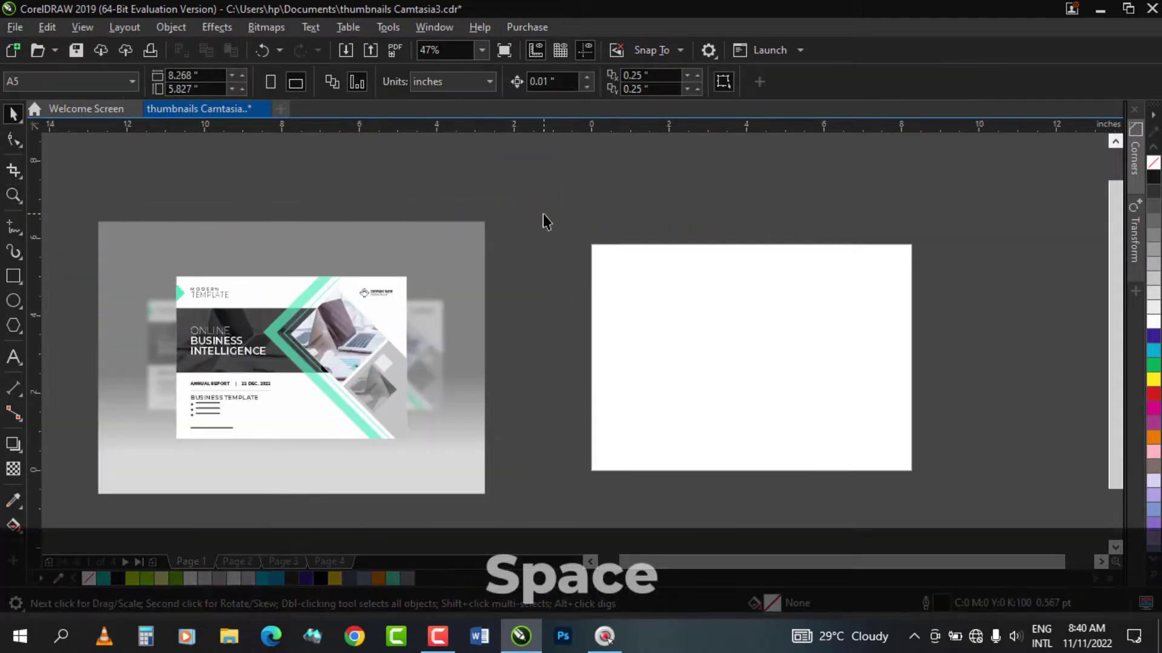
left_click(545, 247)
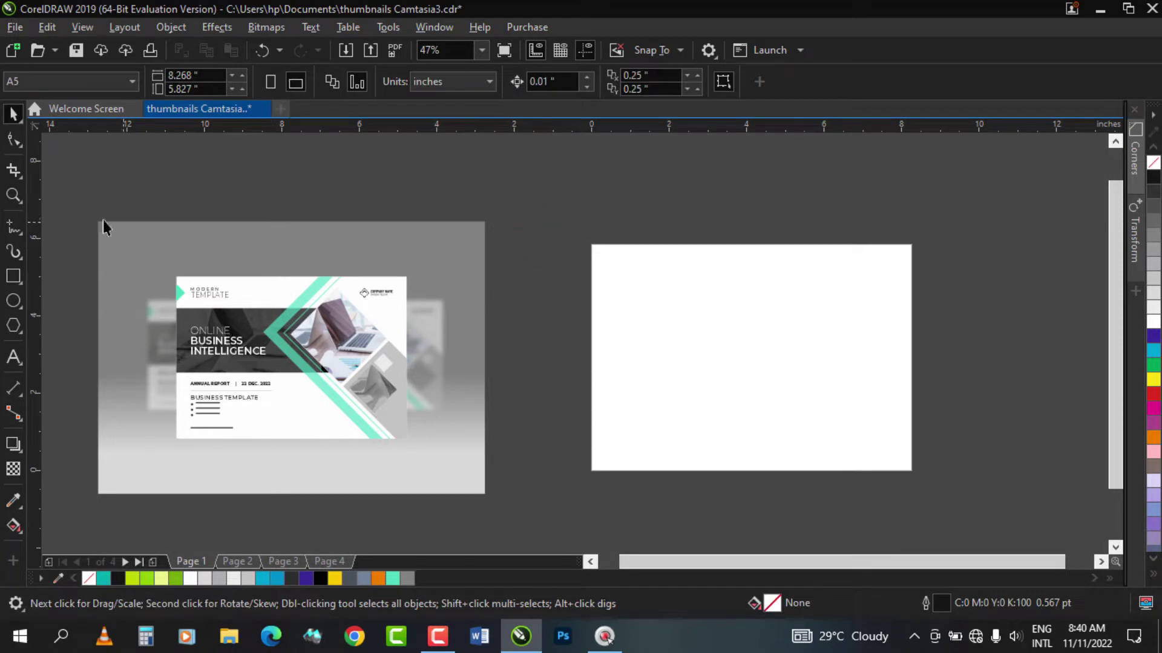
Step: Draw a rectangle about 7.64 by 5 inches inside the blank page, fill it with 10% black and remove its outline
key("z")
left_click_drag(79, 205, 1014, 498)
key("space")
key("F6")
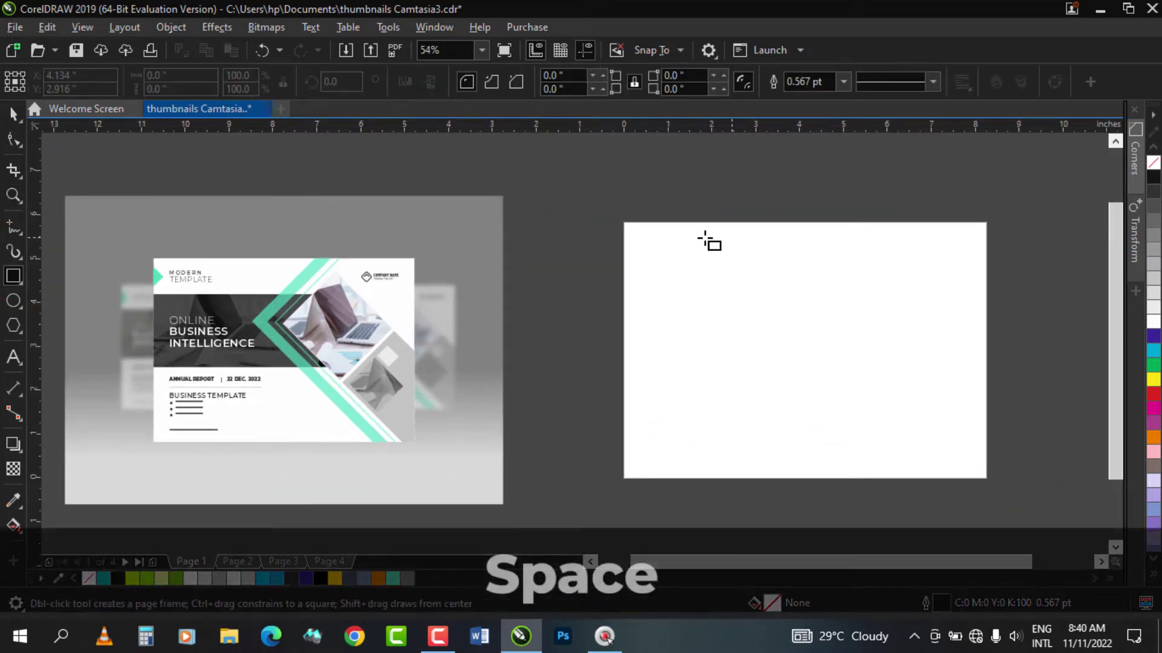
left_click_drag(638, 242, 973, 462)
key("space")
left_click_drag(780, 300, 781, 296)
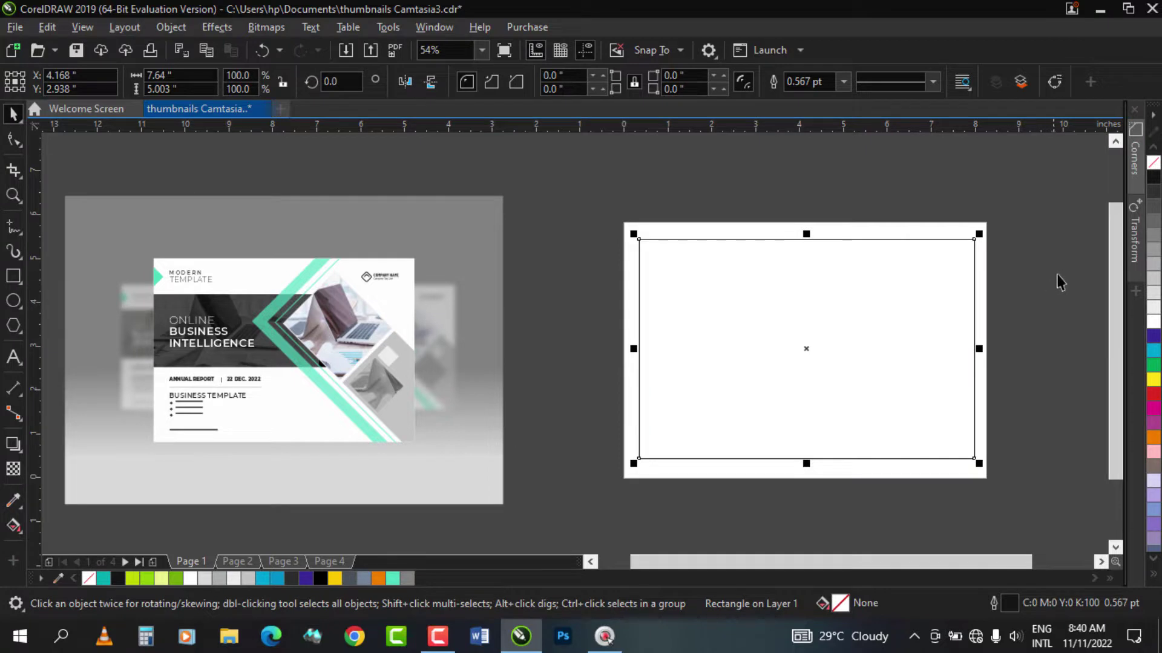
left_click(1152, 312)
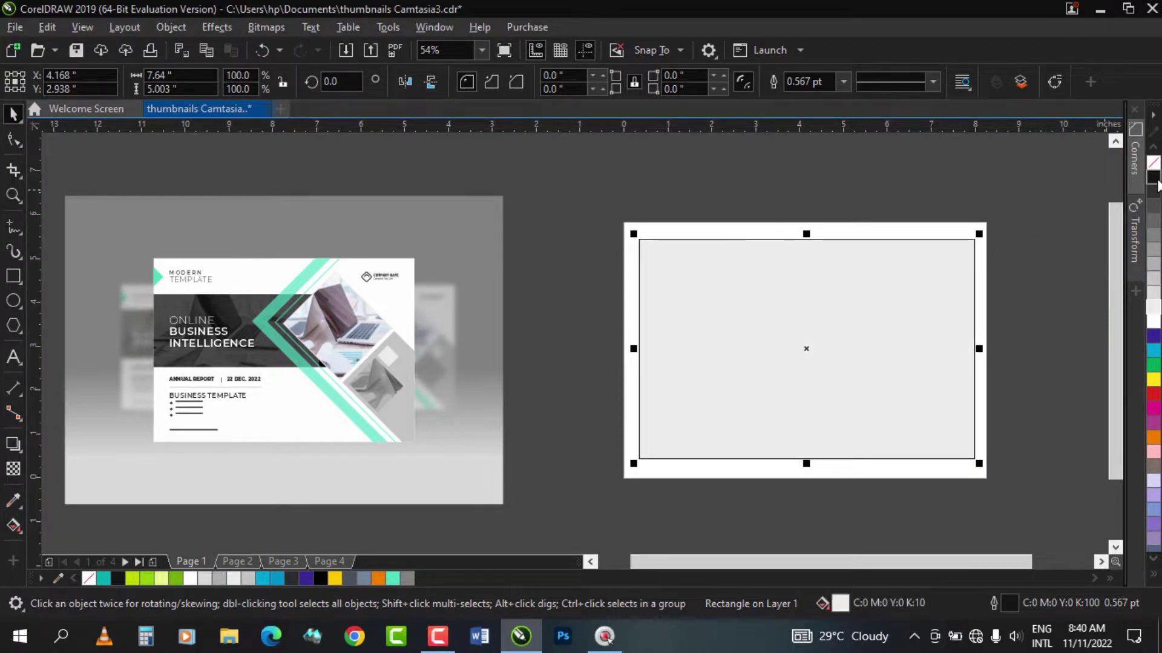
right_click(1153, 163)
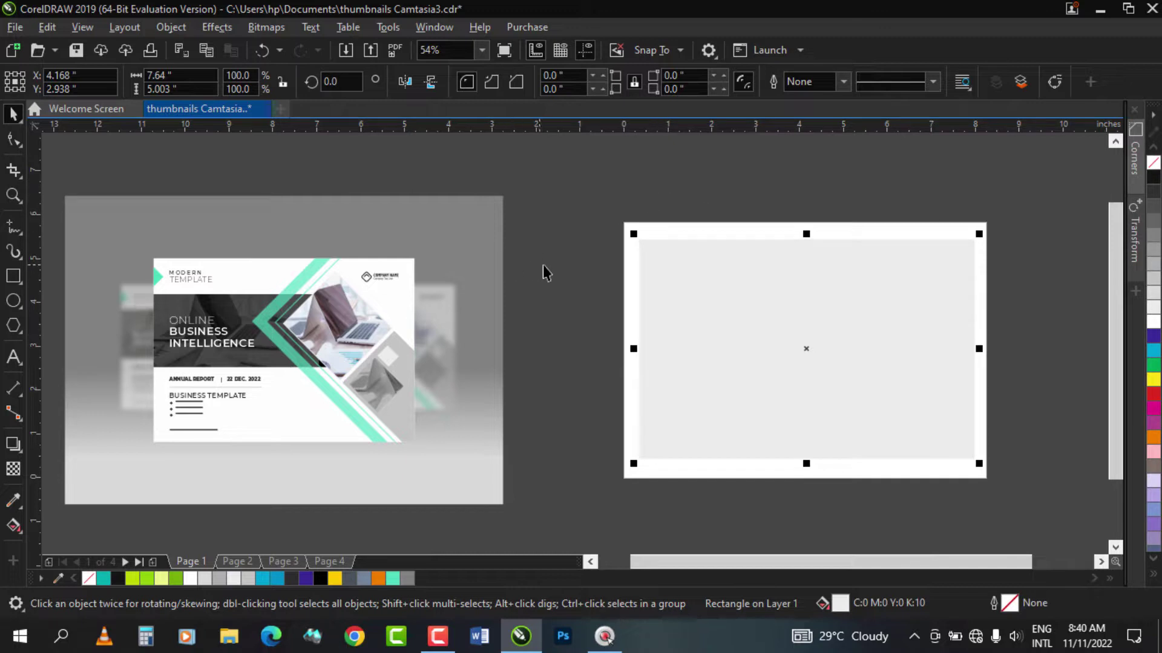
Step: Draw an outlined rectangle about 7.05 by 4.26 inches inside the gray one and stretch it up to the gray's top edge, about 4.73 inches high
left_click(20, 194)
left_click_drag(320, 167, 1080, 511)
right_click(746, 372)
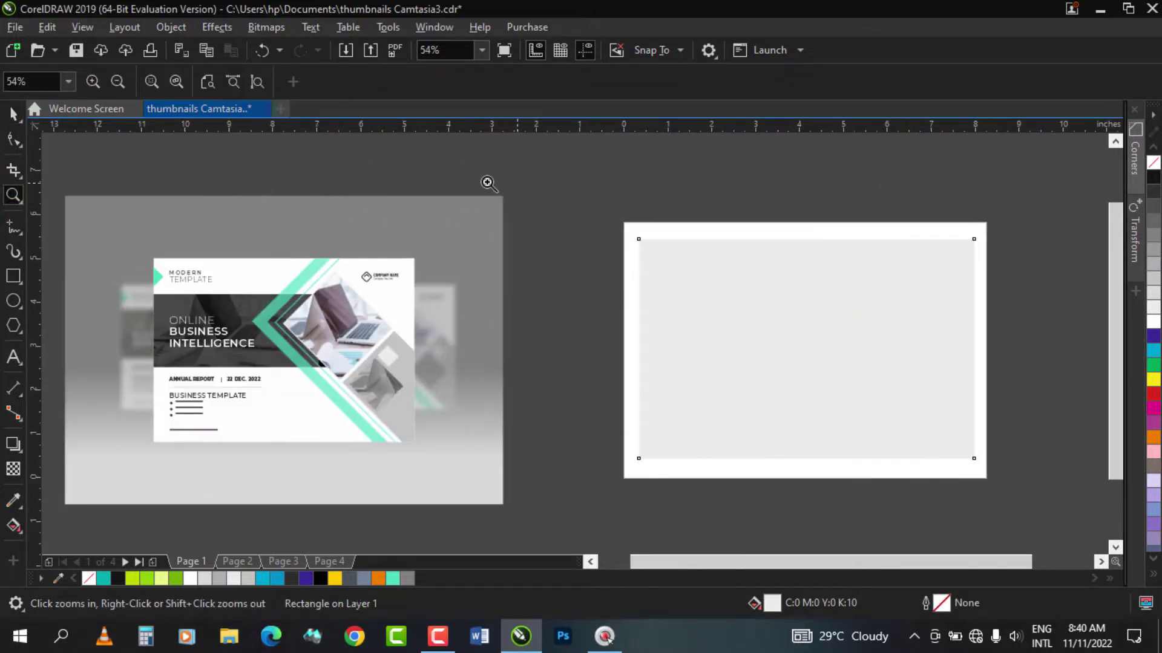
left_click_drag(211, 181, 1072, 493)
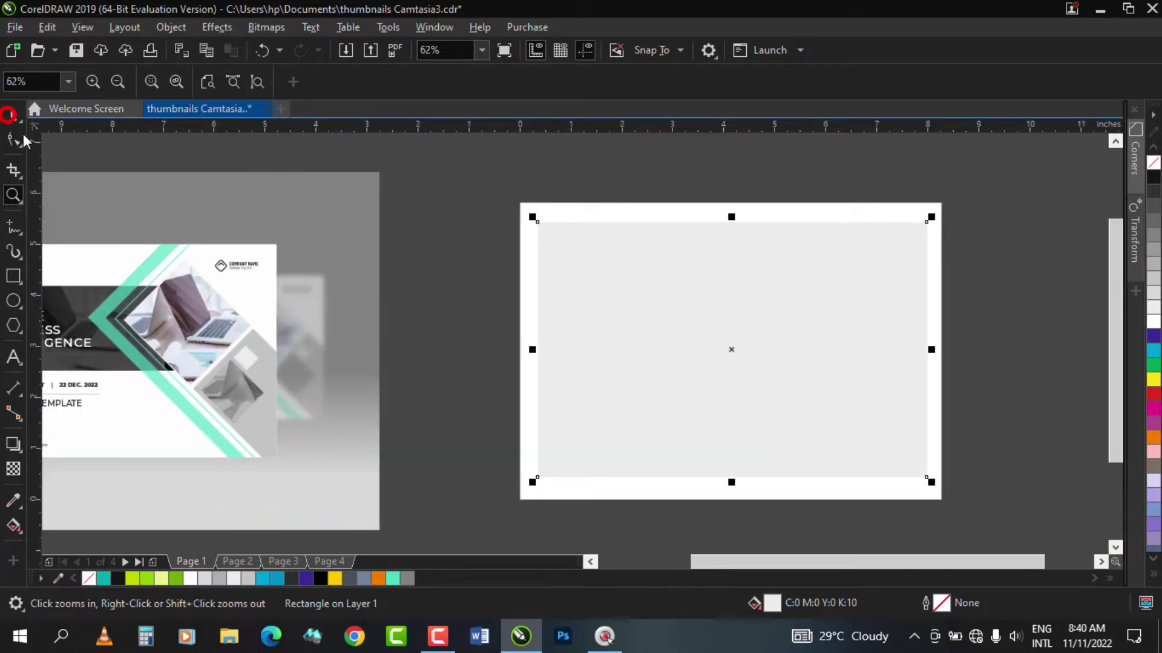
left_click(12, 114)
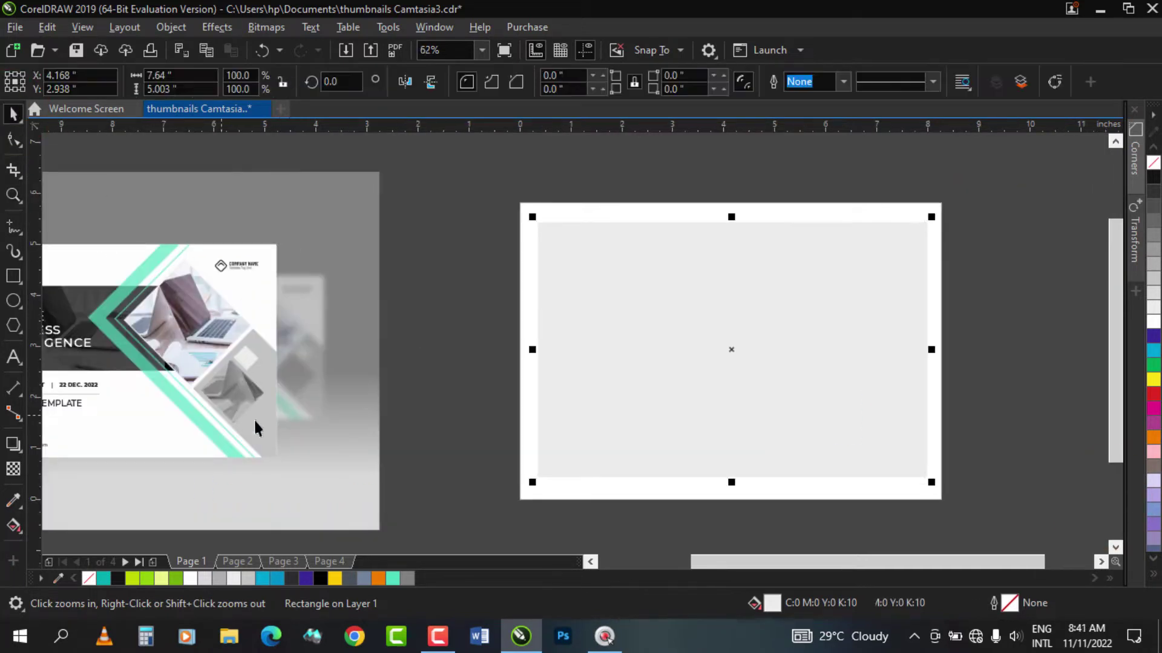
left_click(13, 195)
left_click_drag(360, 181, 1015, 516)
right_click(631, 395)
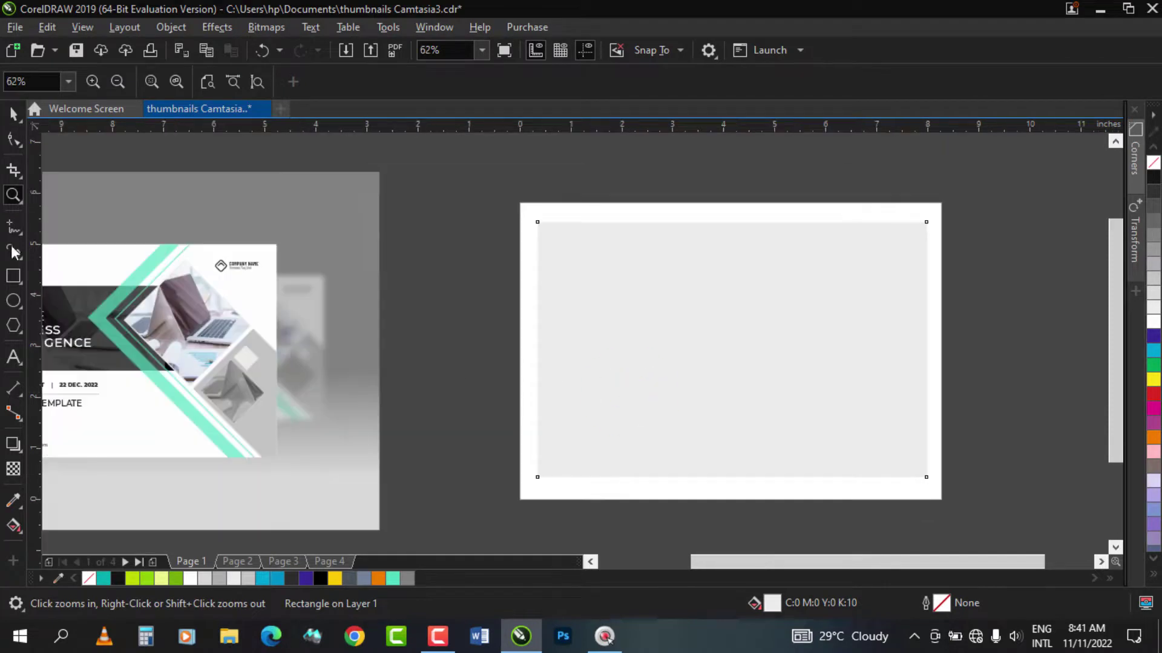
left_click(12, 113)
left_click(14, 276)
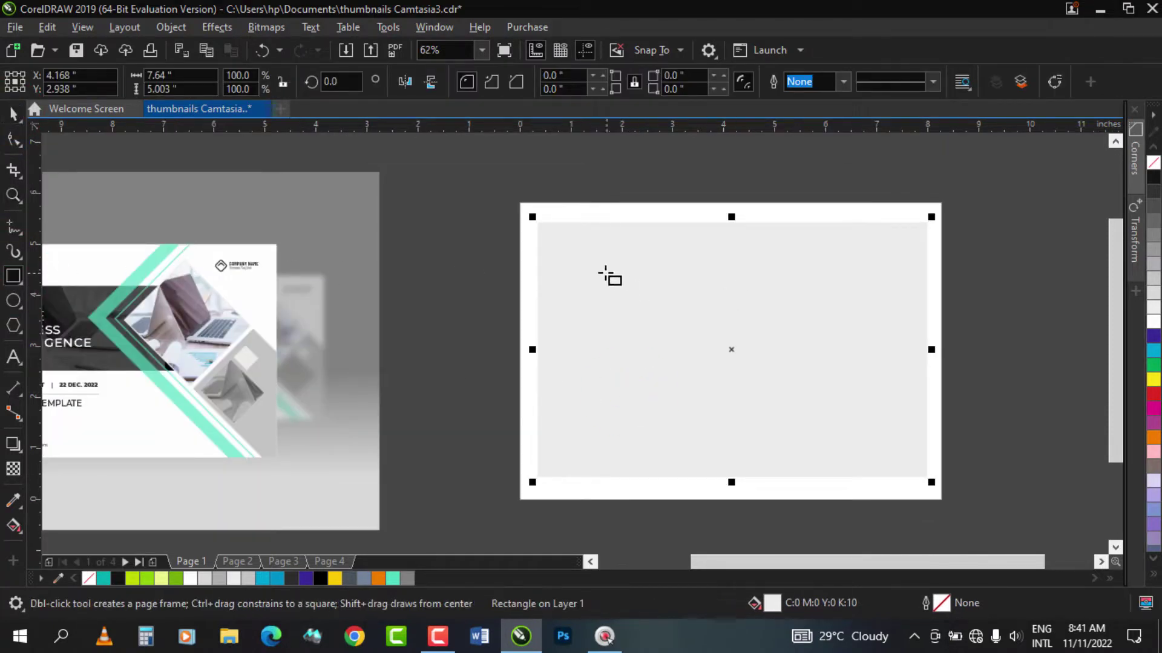
left_click_drag(557, 246, 916, 463)
left_click(13, 114)
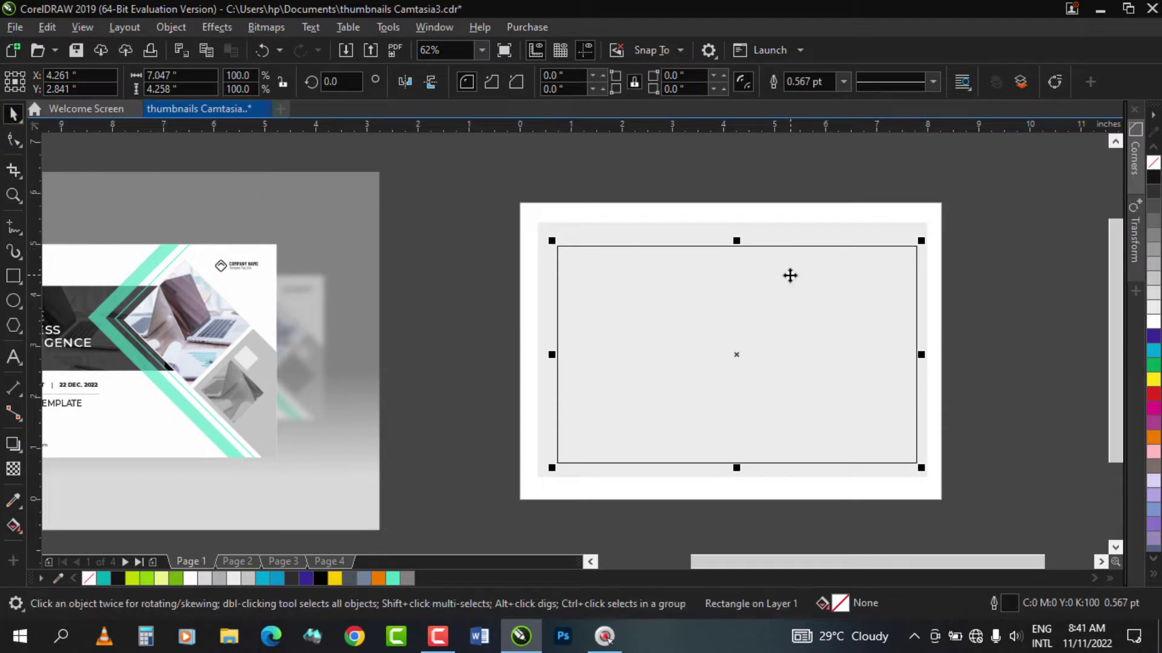
left_click_drag(736, 241, 735, 216)
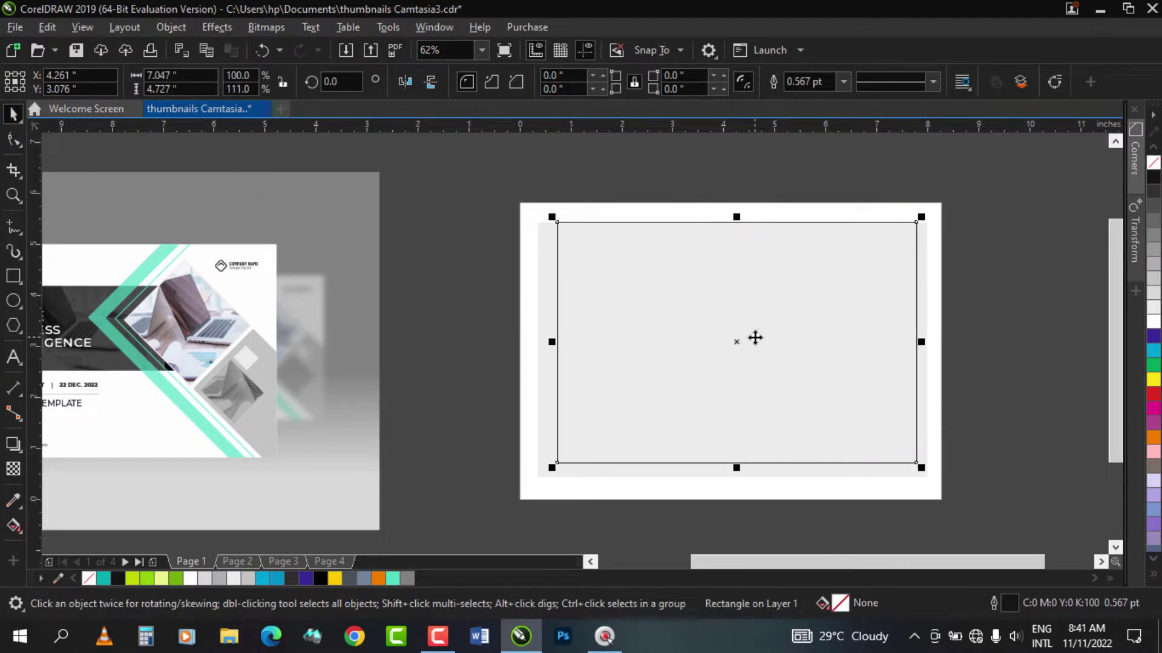
Step: Duplicate the outlined rectangle about 0.3 inch up and right, and trim the original with the copy into an L-shape
left_click(12, 195)
left_click(1063, 514)
left_click(12, 114)
left_click(442, 332)
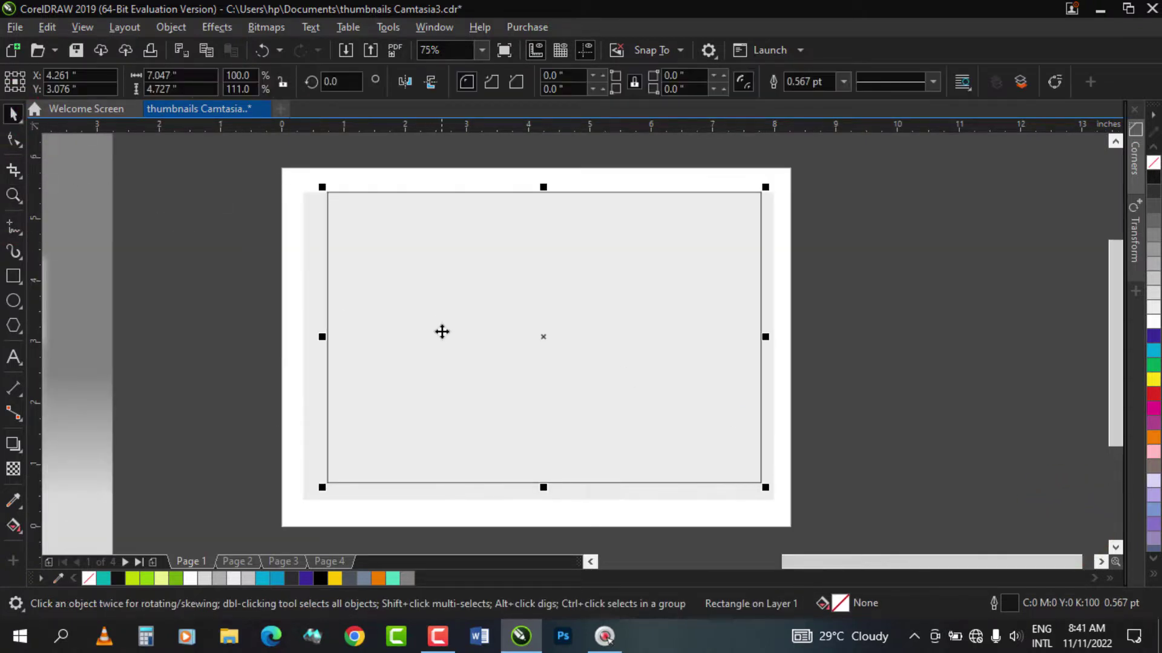
left_click_drag(507, 350, 525, 332)
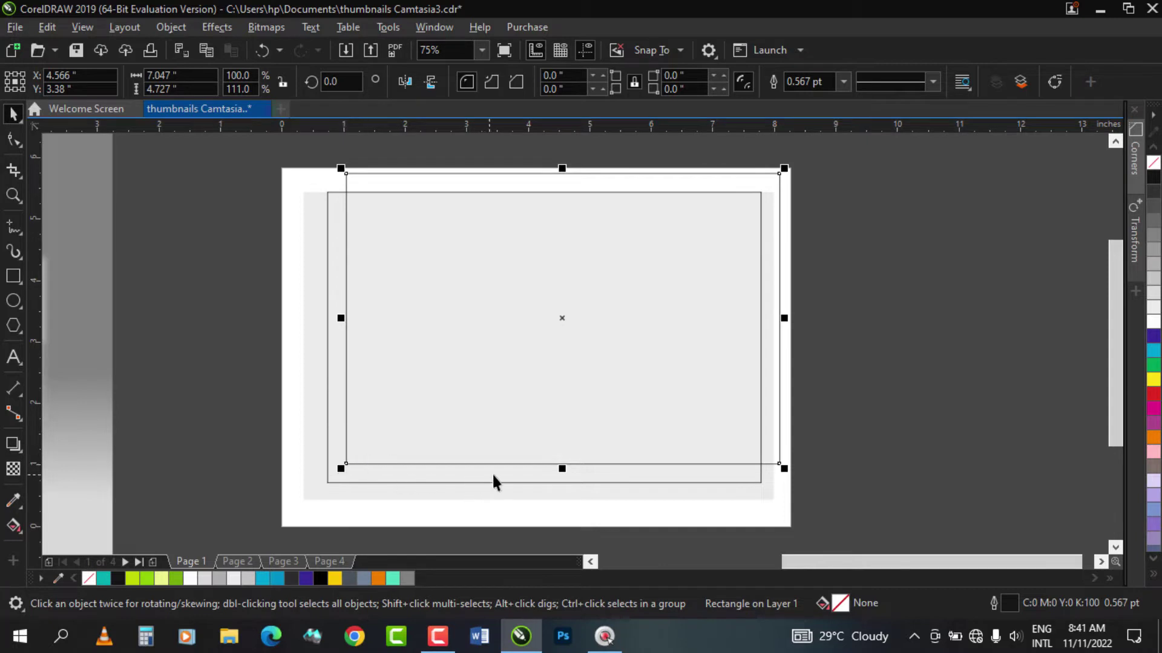
key("shift")
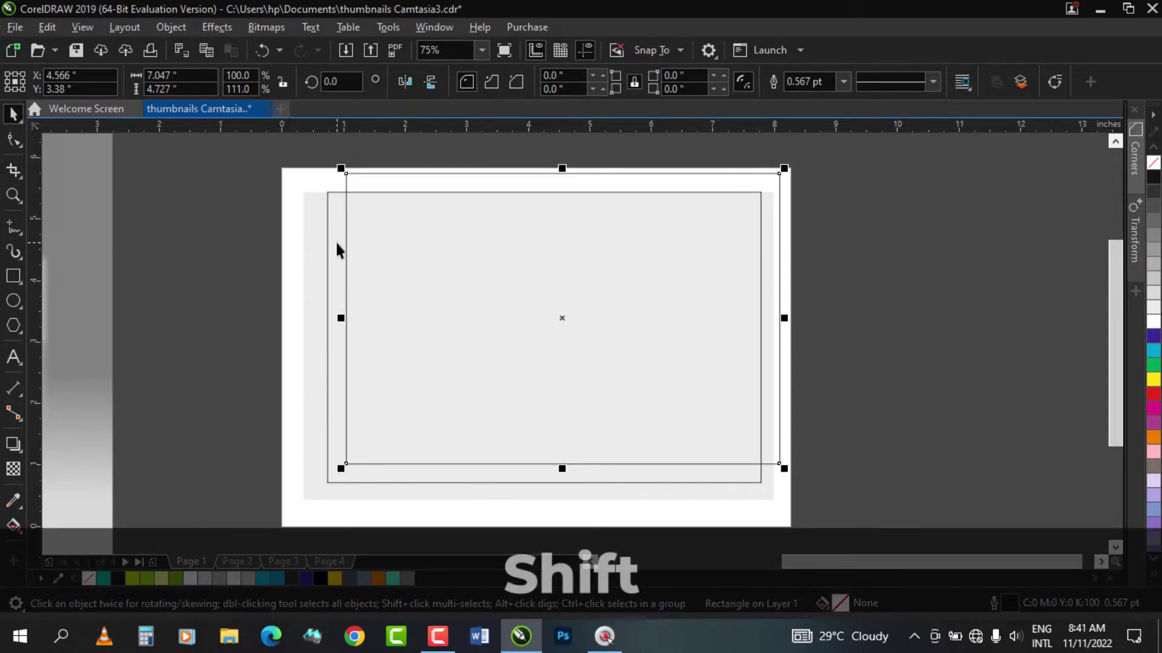
left_click(336, 242, "shift")
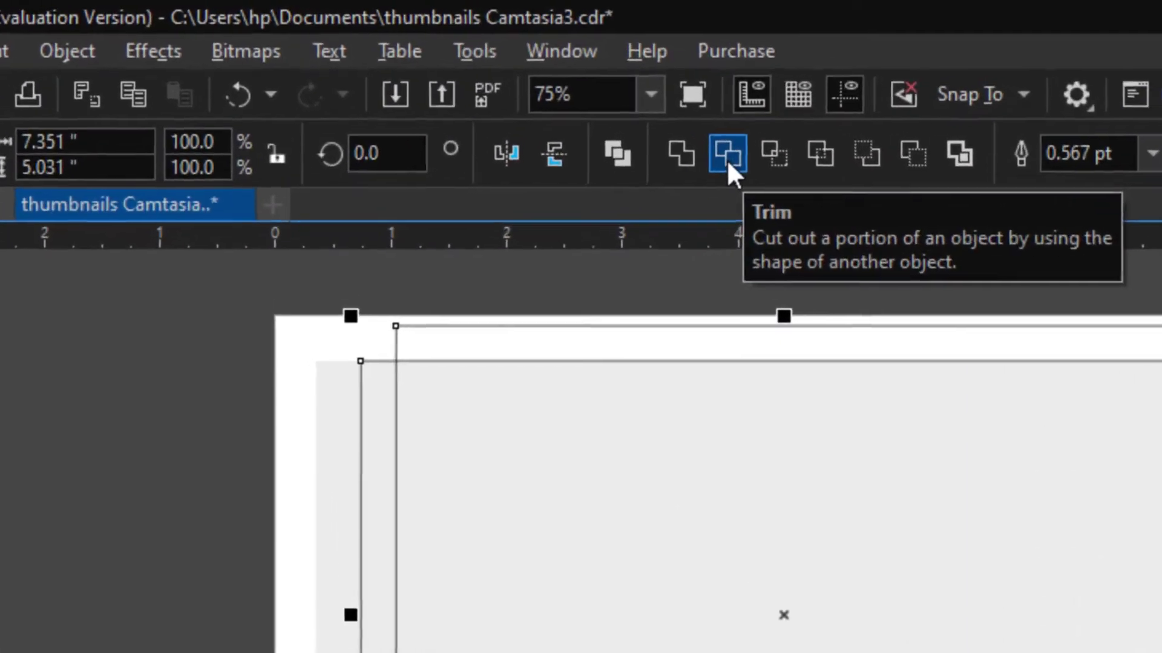
left_click(524, 87)
Step: Move the remaining rectangle about 0.15 inch up and right, leaving a gap to the L-shape, and duplicate it with a very small diagonal offset
left_click(533, 331)
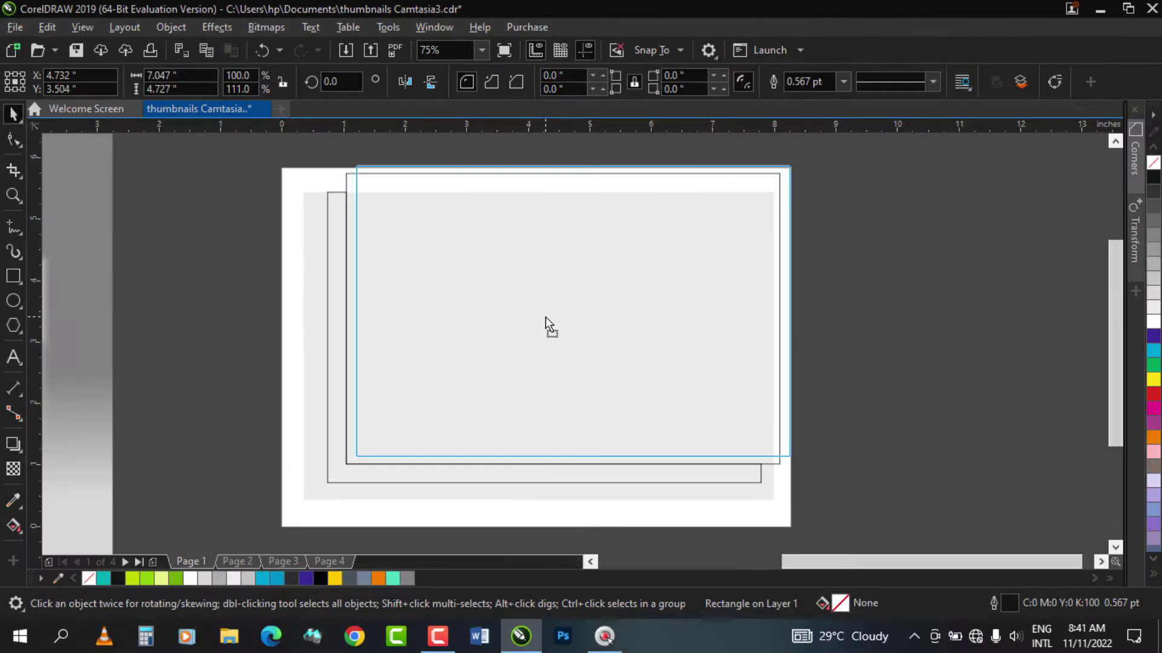
left_click(784, 597)
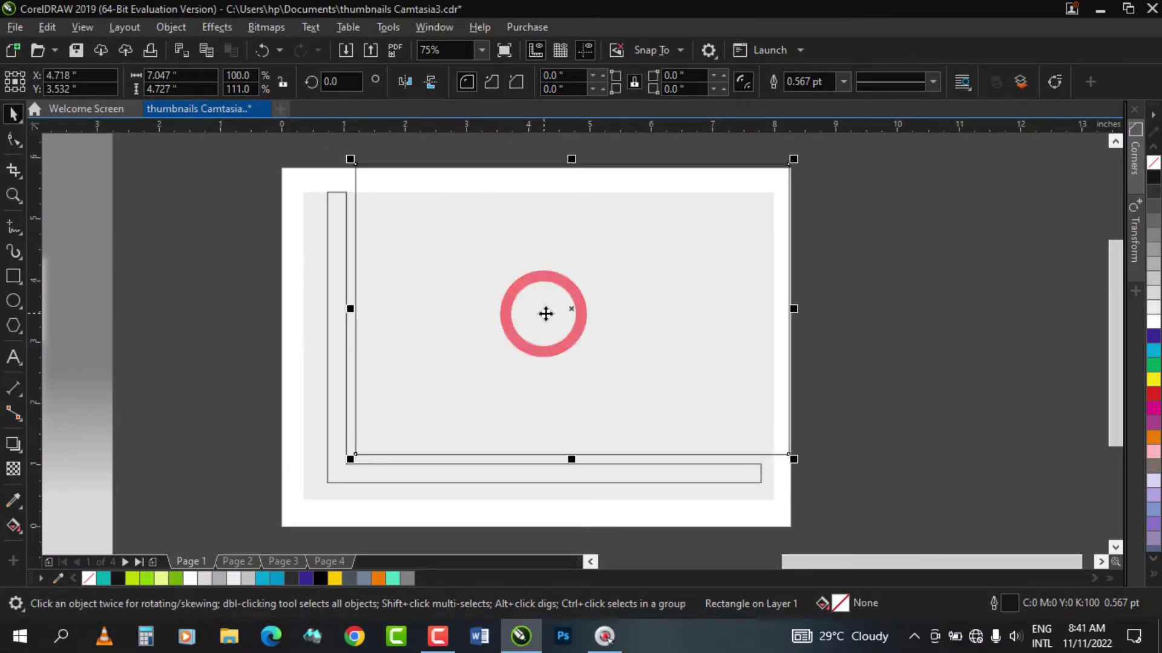
left_click(13, 195)
right_click(474, 270)
left_click_drag(472, 176, 1030, 474)
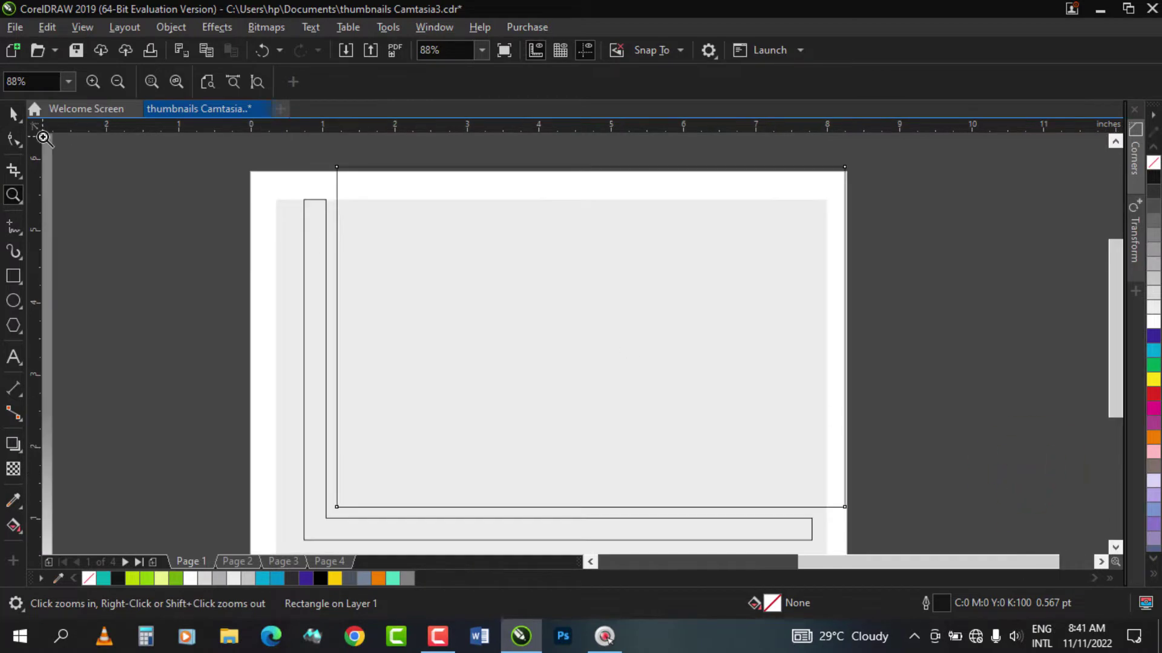
left_click(14, 113)
left_click_drag(585, 348, 571, 361)
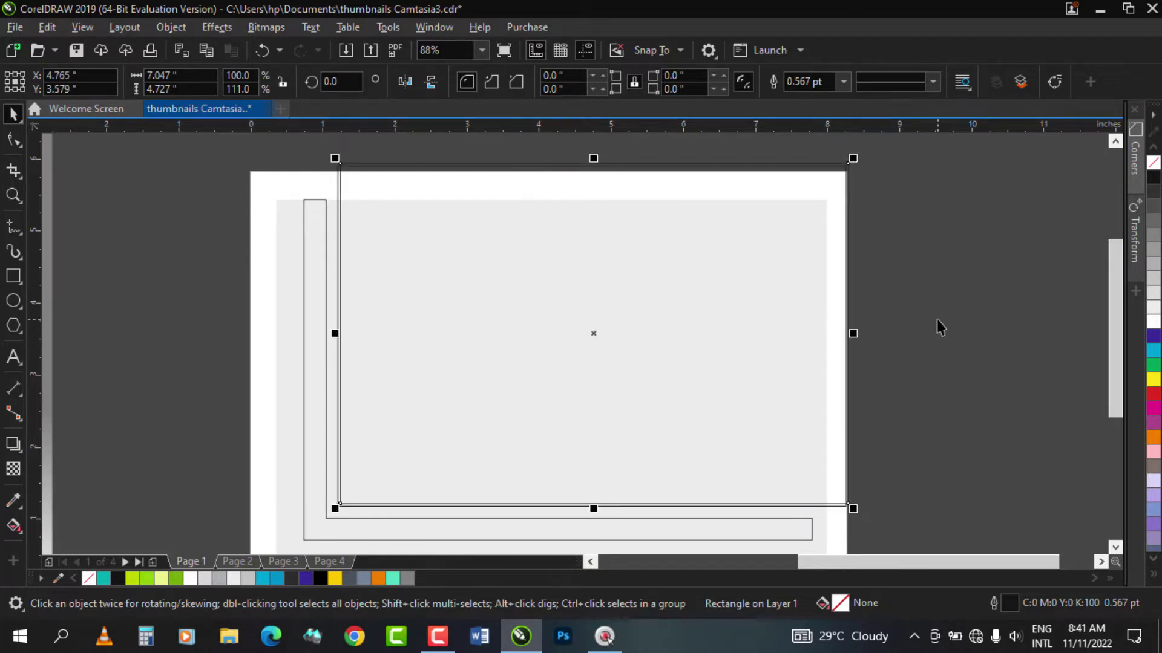
key("Left")
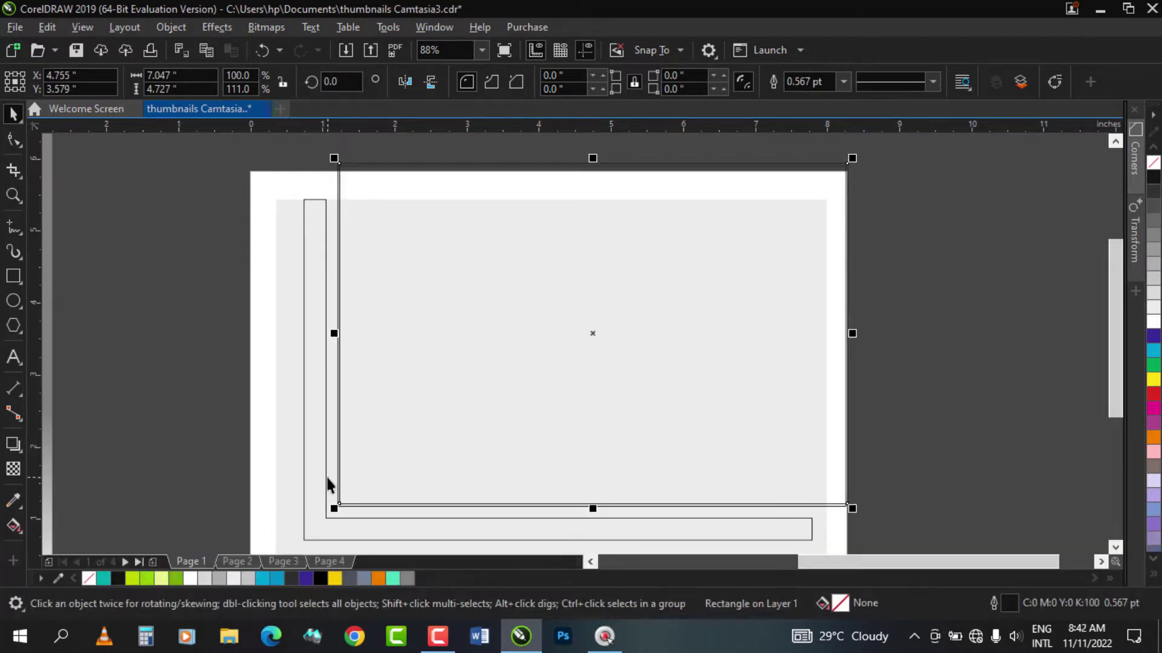
Step: Trim the lower of the two nearly coincident rectangles with the upper one to form a thin L-shaped strip
left_click(13, 195)
left_click_drag(314, 171, 439, 227)
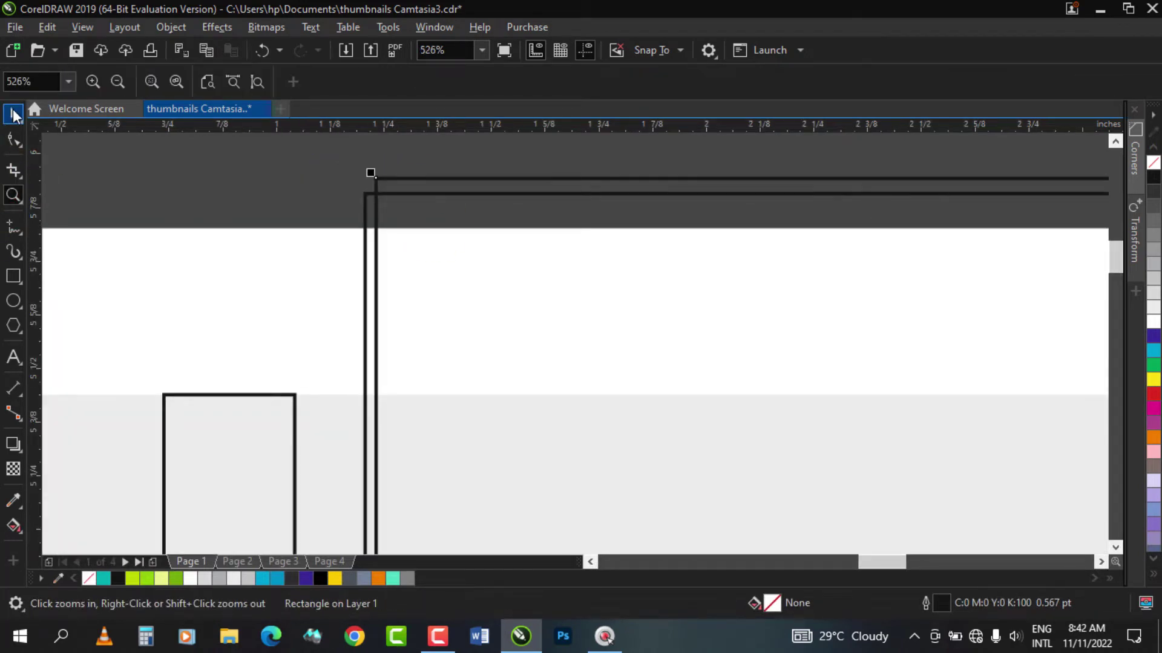
left_click(13, 114)
left_click(364, 202, "shift")
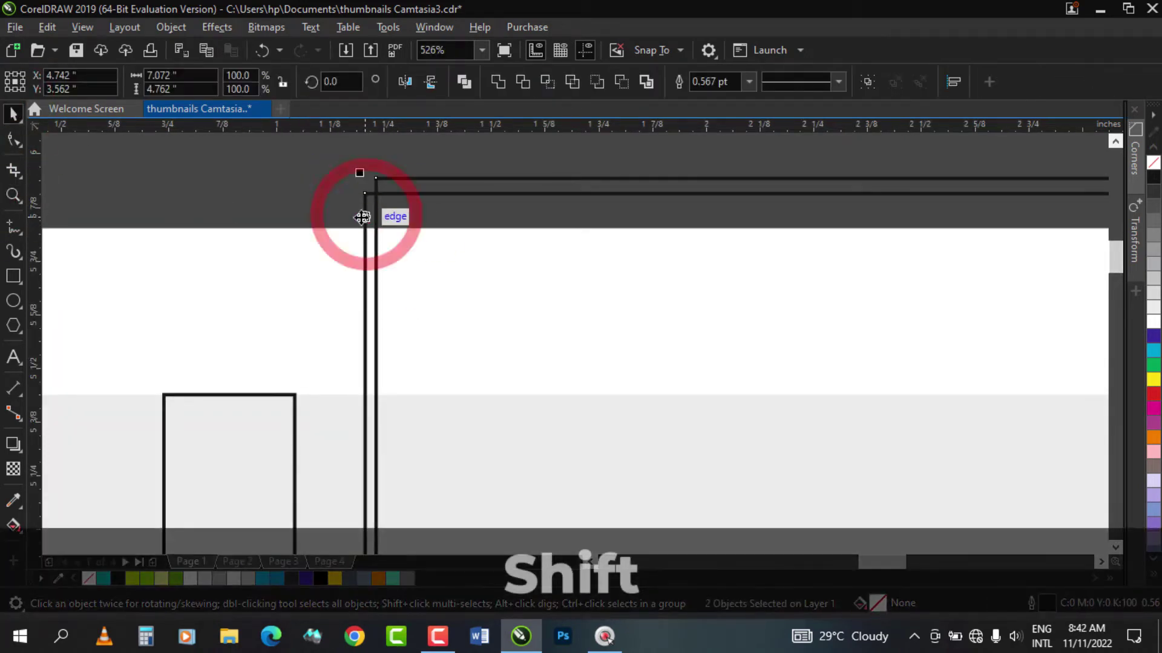
left_click(524, 83)
left_click(13, 196)
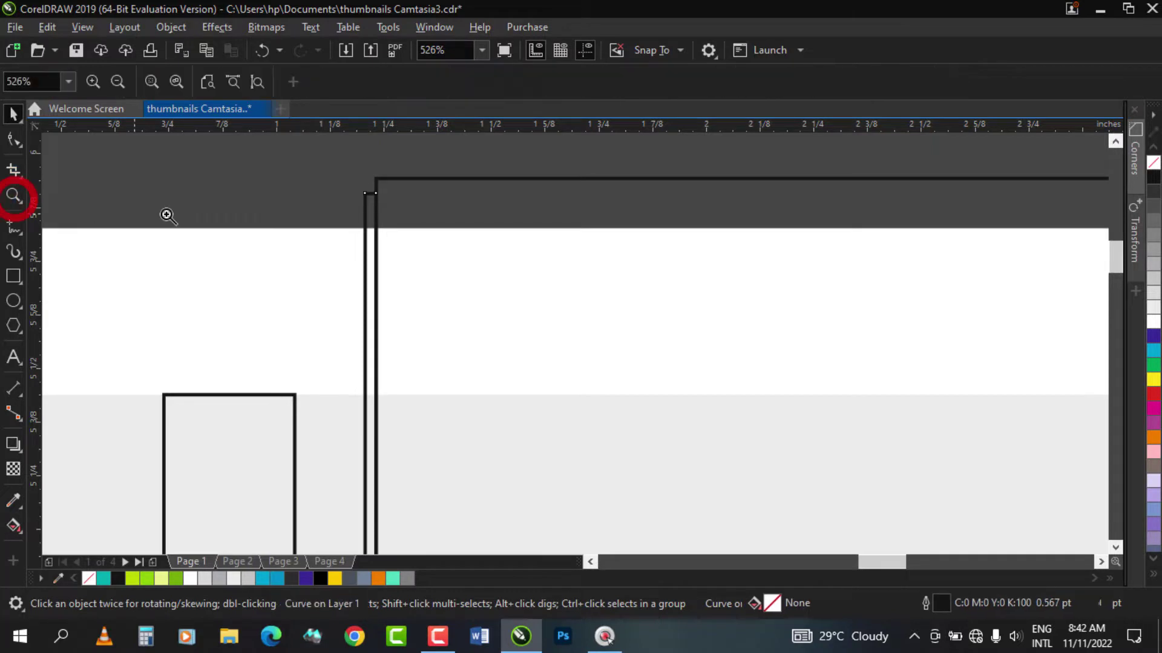
right_click(411, 263)
right_click(413, 265)
left_click(14, 114)
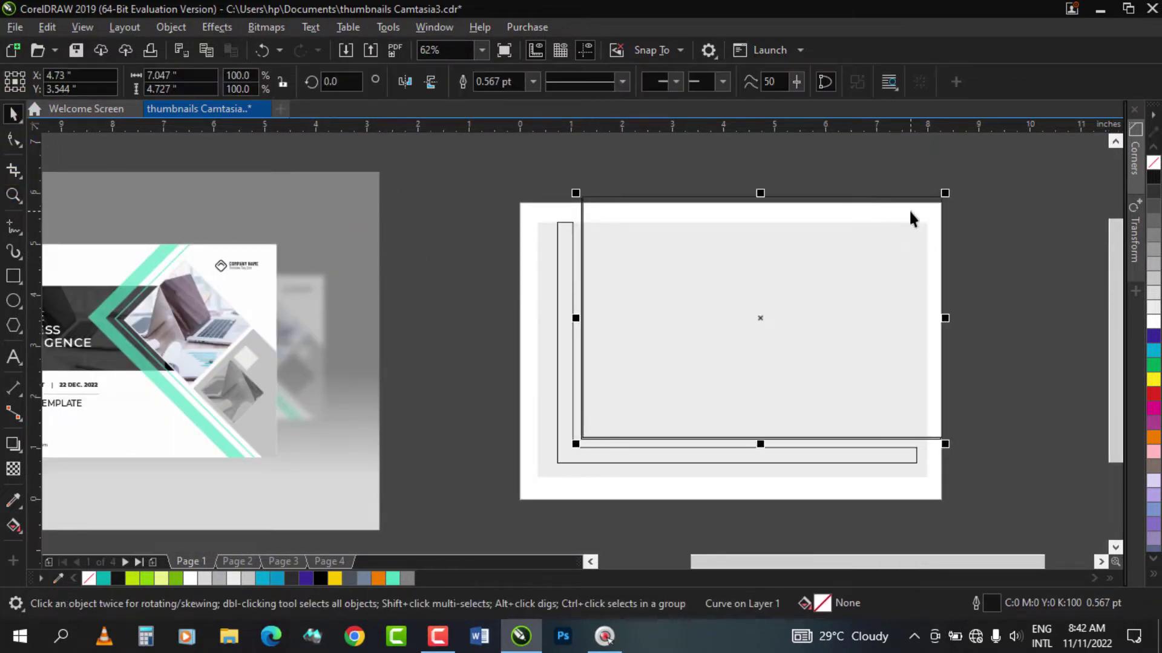
left_click_drag(945, 193, 708, 324)
key("ctrl+z")
key("ctrl+z")
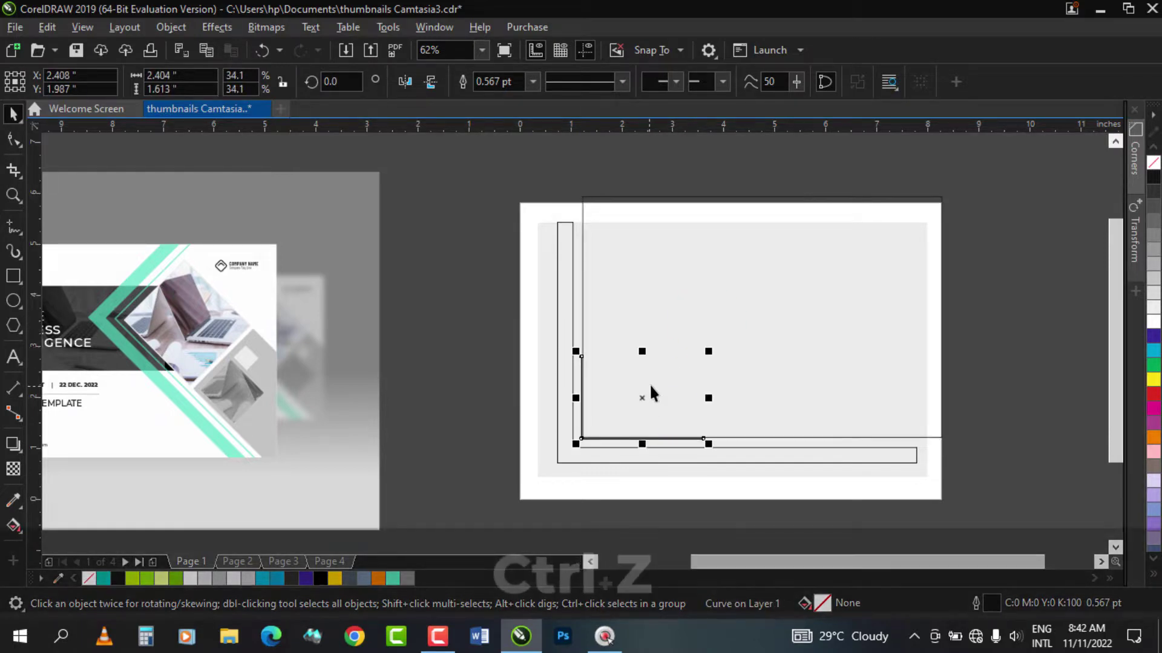
Step: Shrink the large outlined rectangle to about 1.56 by 1.39 inches, placed in the inner corner of the thin L-shaped strip
left_click_drag(949, 190, 690, 363)
left_click_drag(641, 399, 673, 395)
left_click(14, 195)
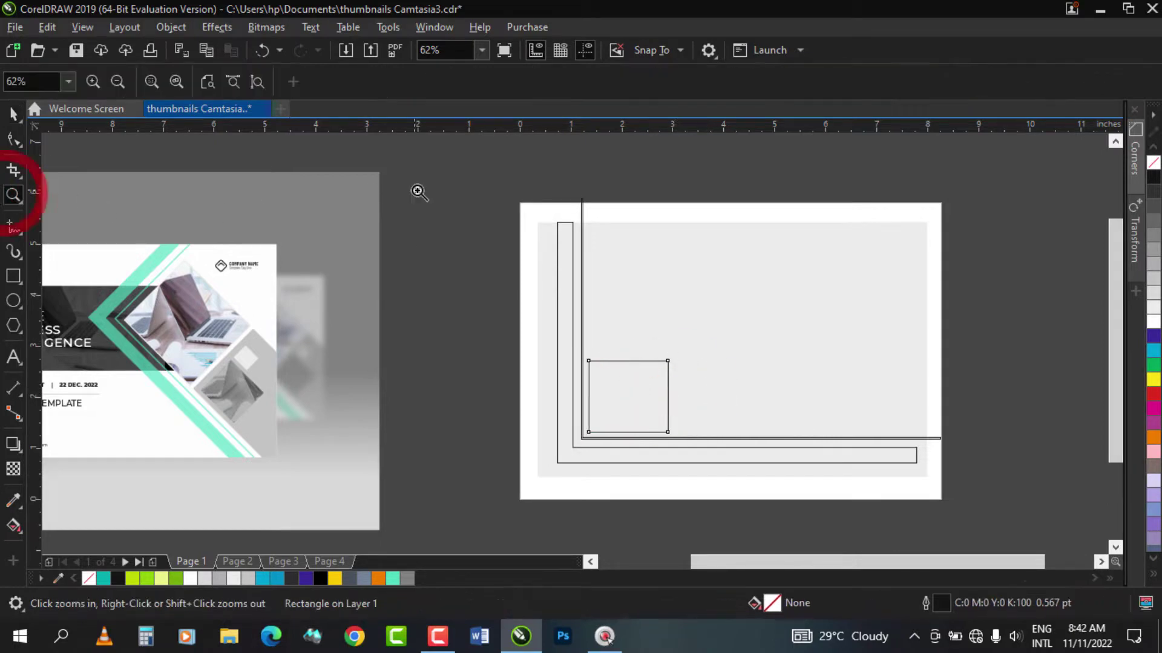
left_click_drag(392, 176, 1013, 481)
right_click(498, 339)
left_click(12, 115)
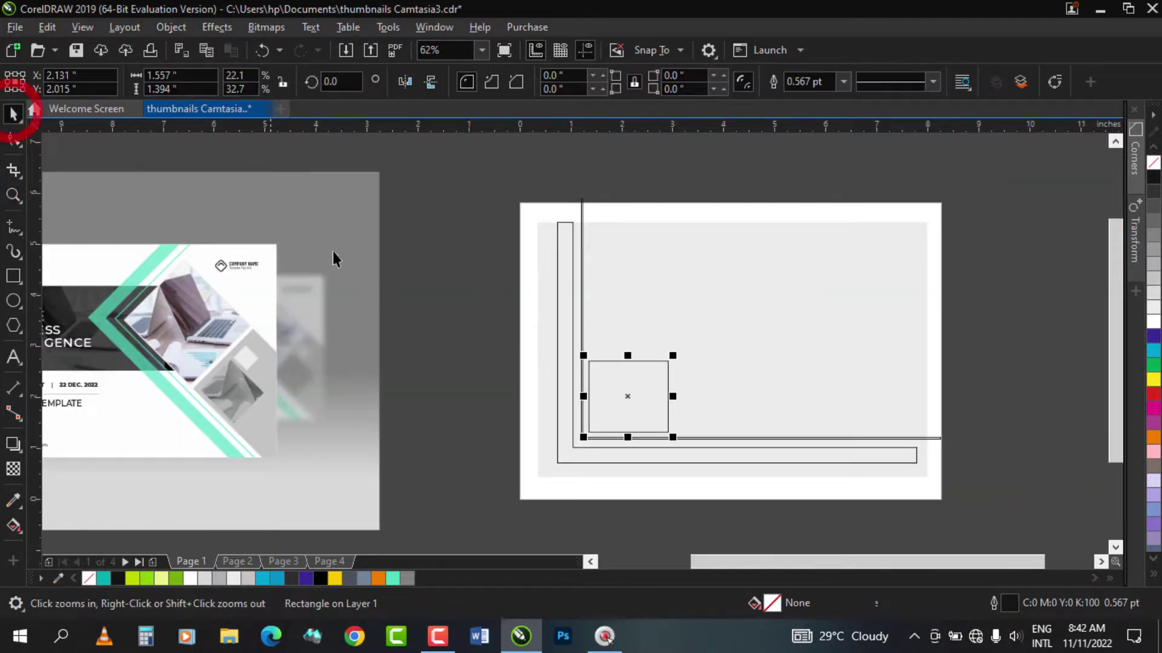
Step: Enlarge the small rectangle in the L-strip's inner corner proportionally to about 2.01 by 1.8 inches
left_click_drag(640, 392, 703, 332)
left_click_drag(634, 373, 694, 336)
key("ctrl+z")
key("ctrl+z")
Step: Duplicate the small rectangle directly to its right with a narrow gap and widen the copy to about 4.93 inches, past the page's right edge
left_click_drag(628, 368, 734, 365)
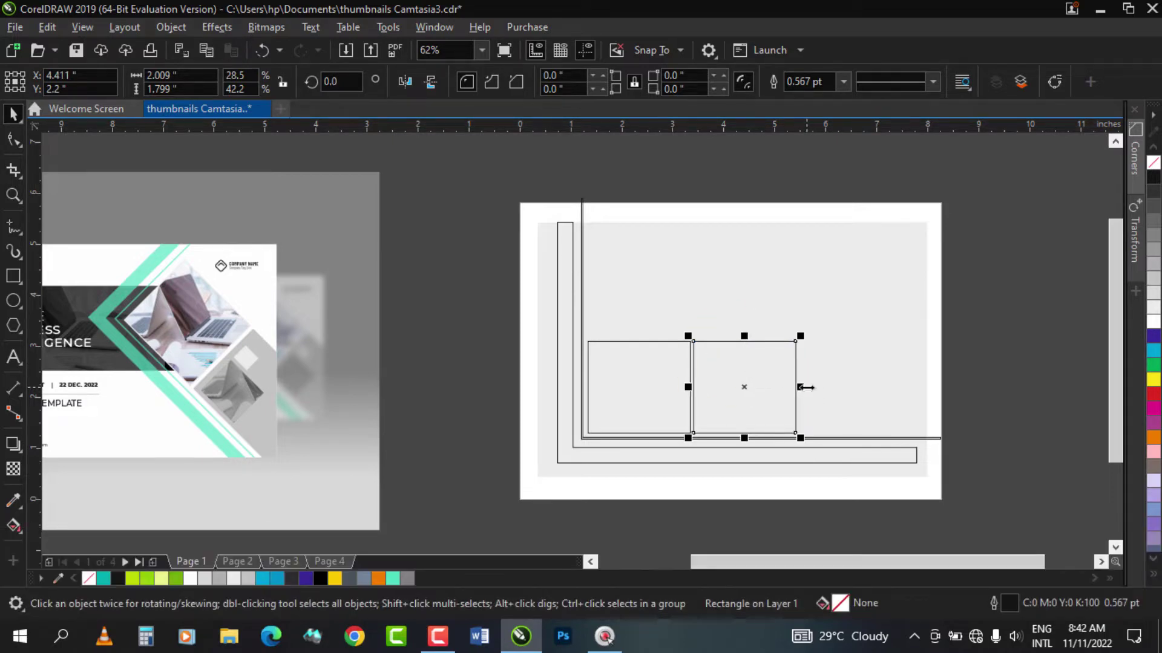
left_click_drag(805, 387, 950, 387)
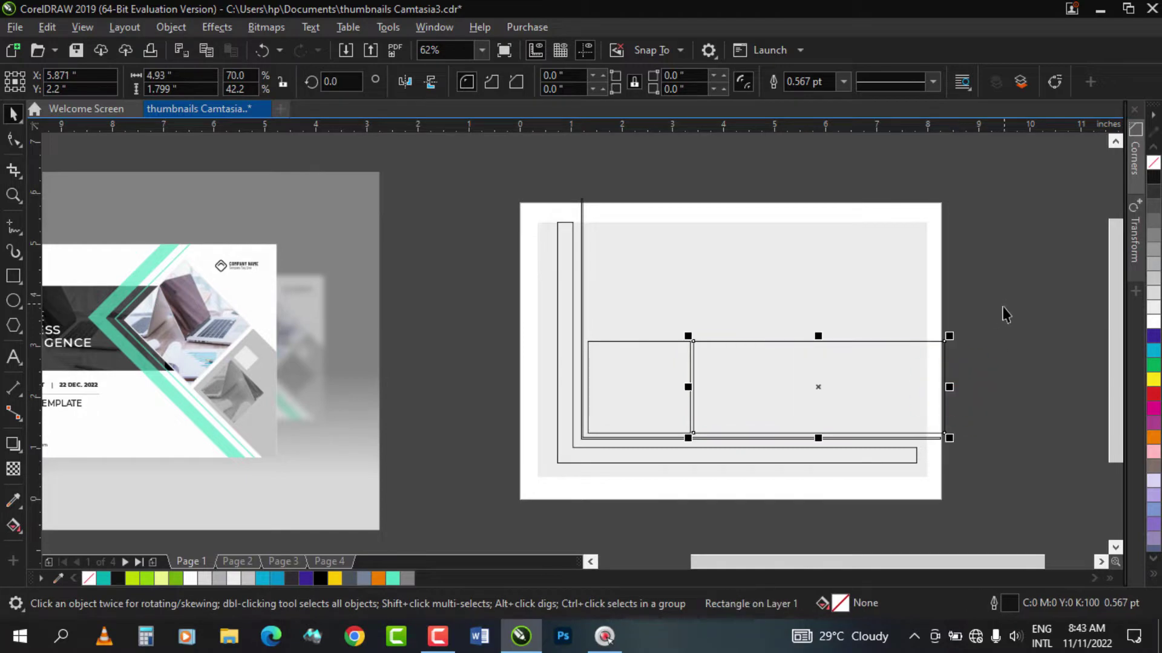
Step: Copy the left frame rectangle into the near end of the wide rectangle and shrink the copy to about 0.89 by 0.79 inches
left_click(1005, 314)
left_click(650, 366)
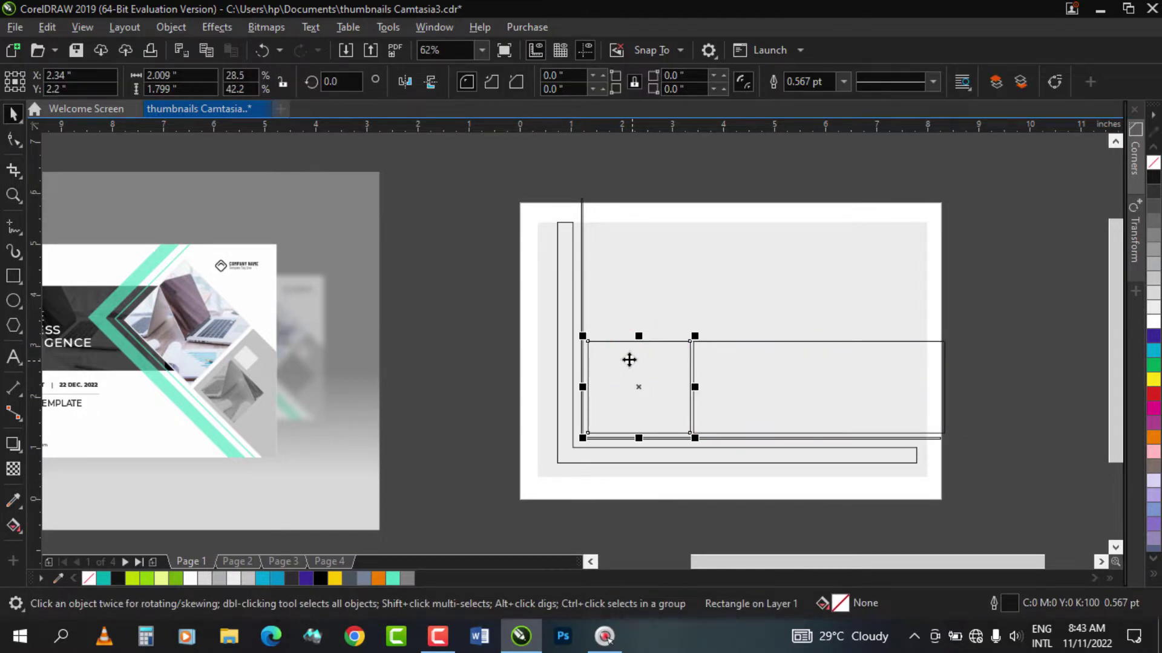
left_click_drag(626, 360, 738, 359)
left_click_drag(805, 337, 770, 369)
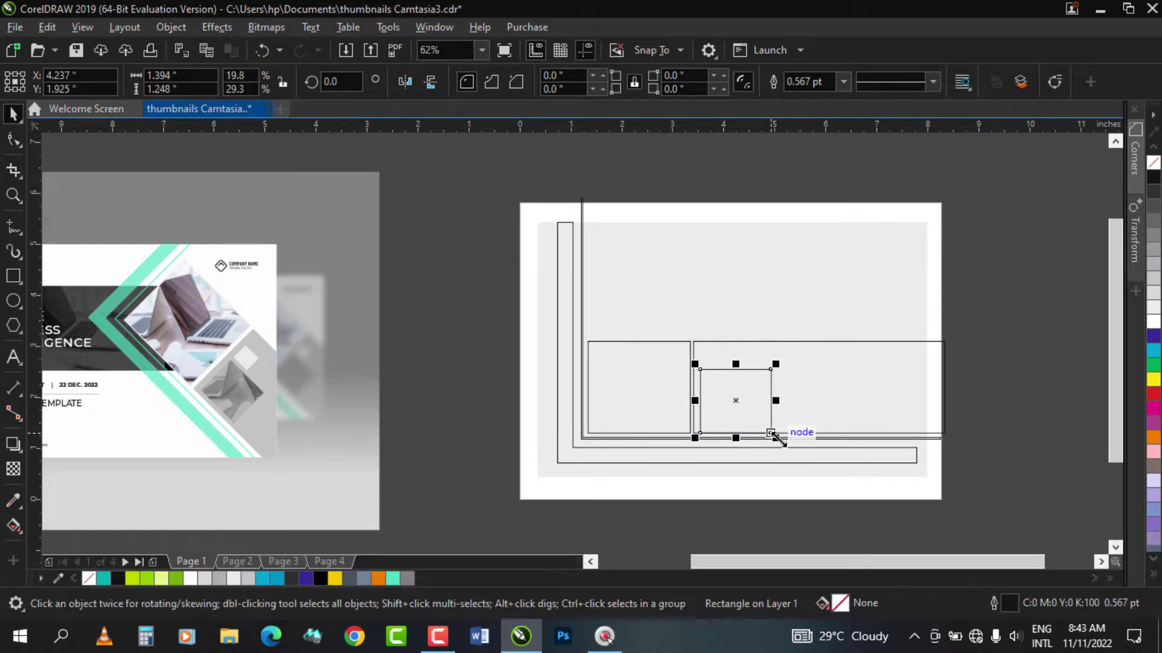
left_click_drag(773, 434, 764, 433)
Step: Duplicate the small rectangle inside the wide rectangle and shrink the copy to about 0.44 by 0.4 inches, directly above it
left_click_drag(768, 367, 725, 364)
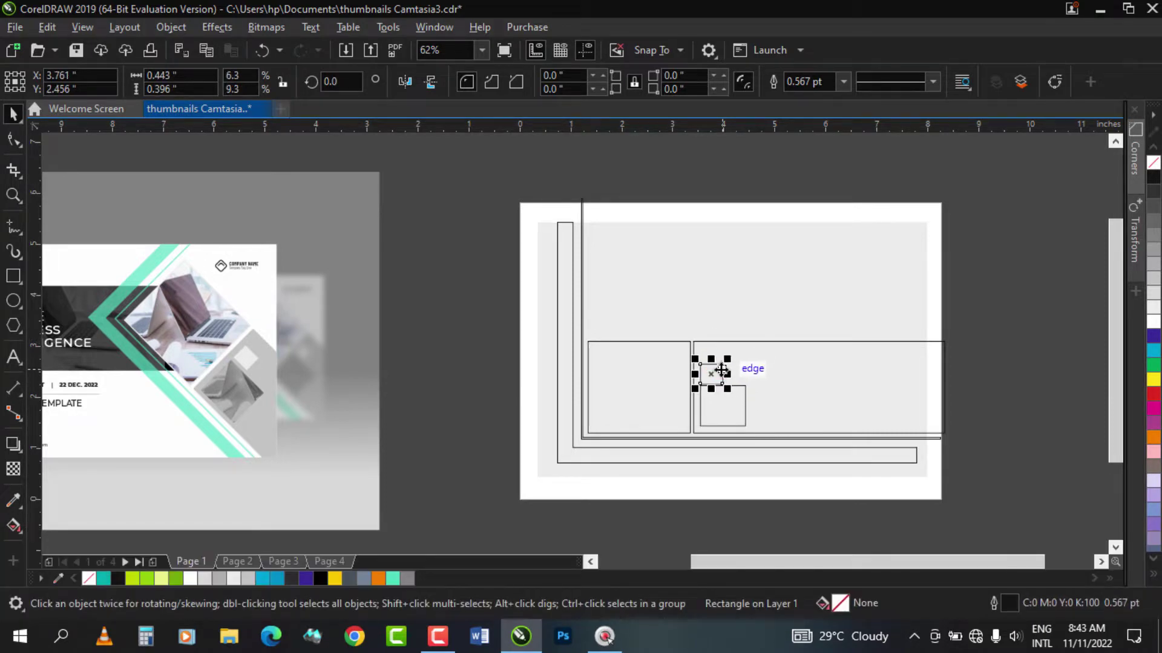
left_click(817, 386)
left_click(1001, 329)
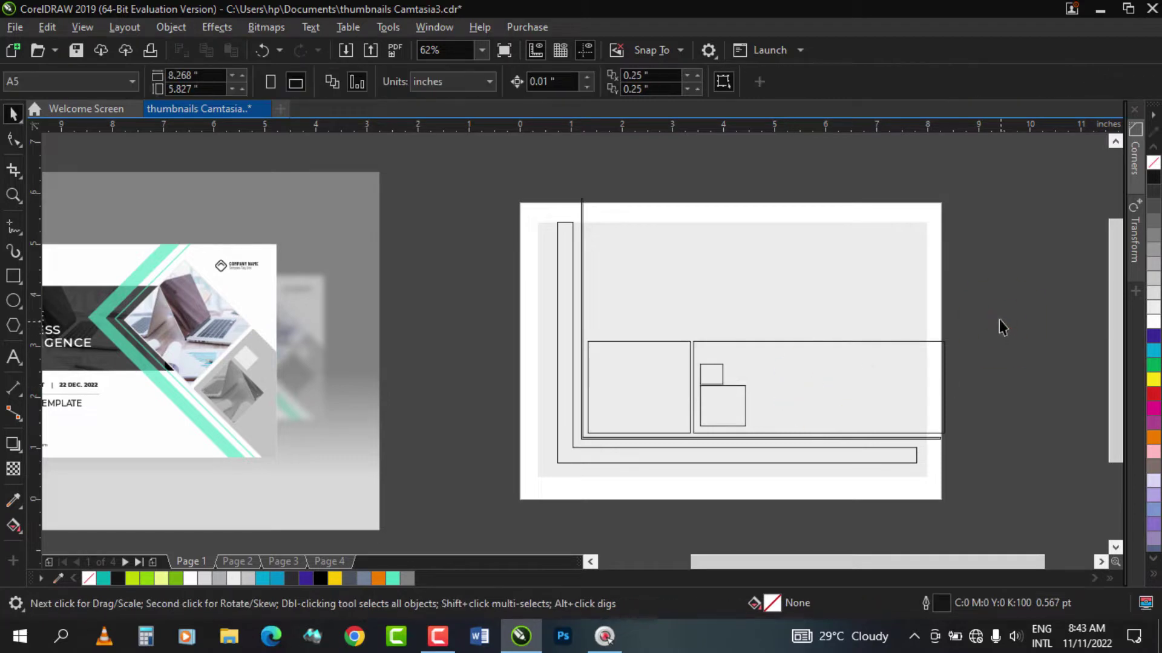
Step: Fill both L-shaped strips with mint green (#4EDDBF) and set their outline width to None
left_click(562, 225)
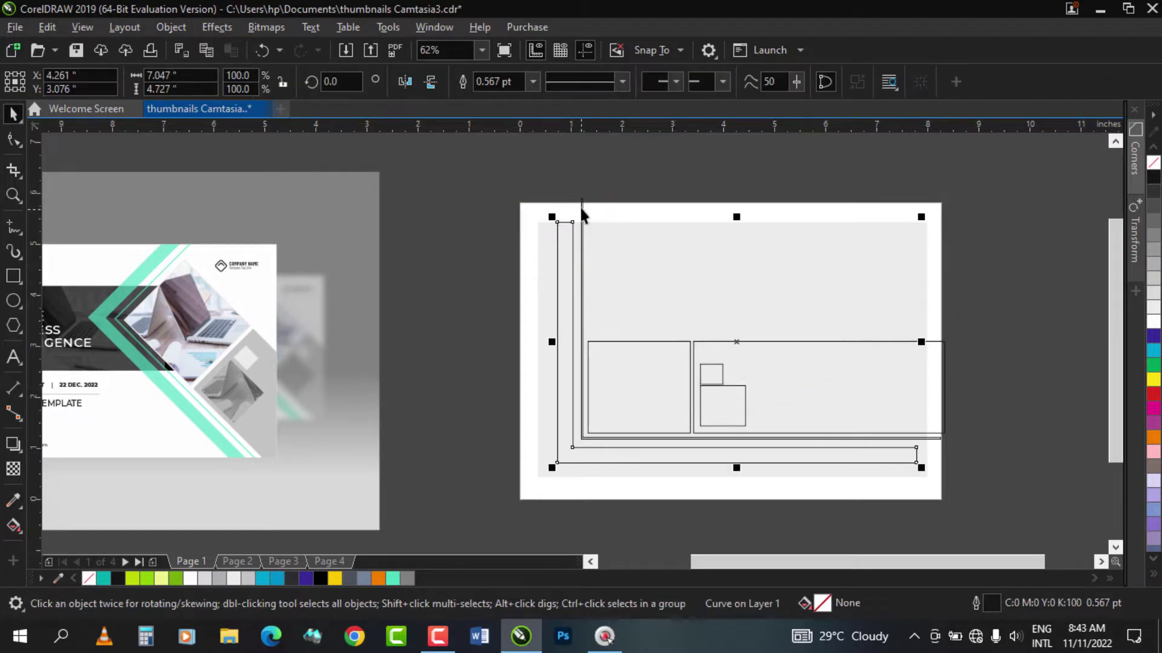
left_click(581, 205, "shift")
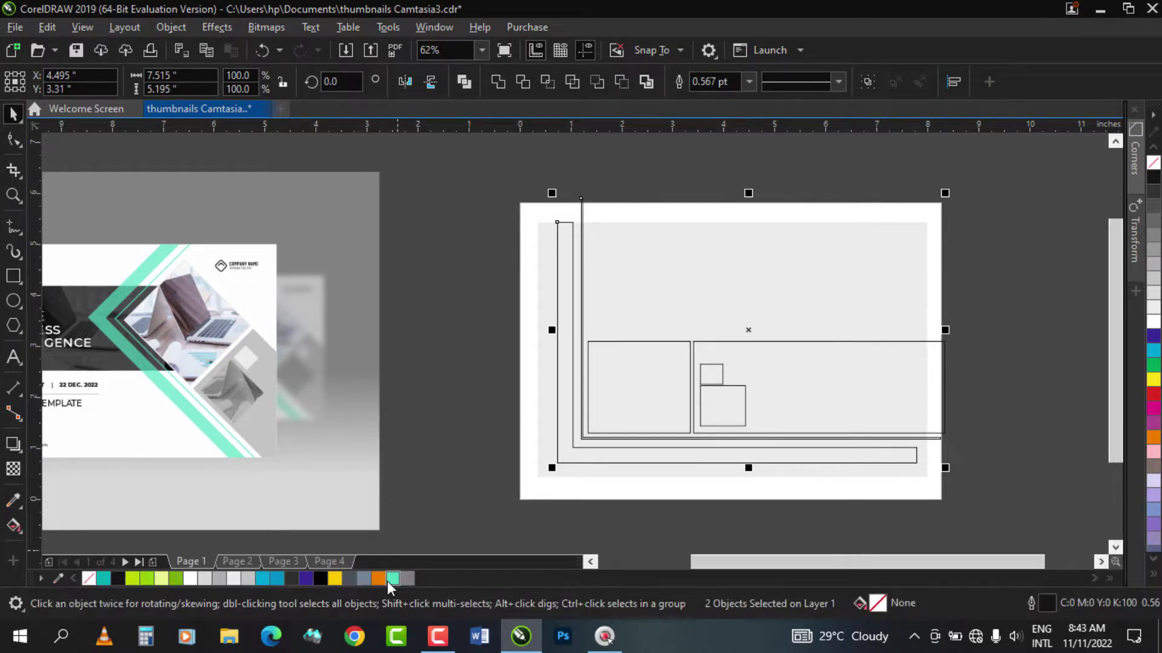
left_click(390, 580)
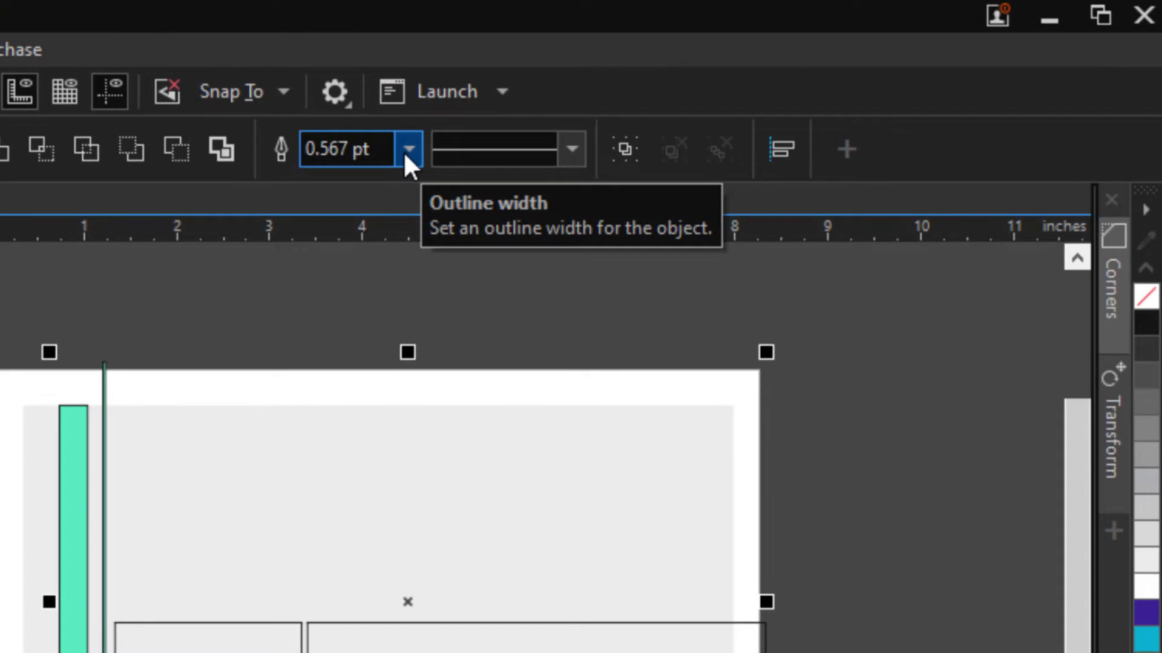
left_click(407, 152)
left_click(366, 180)
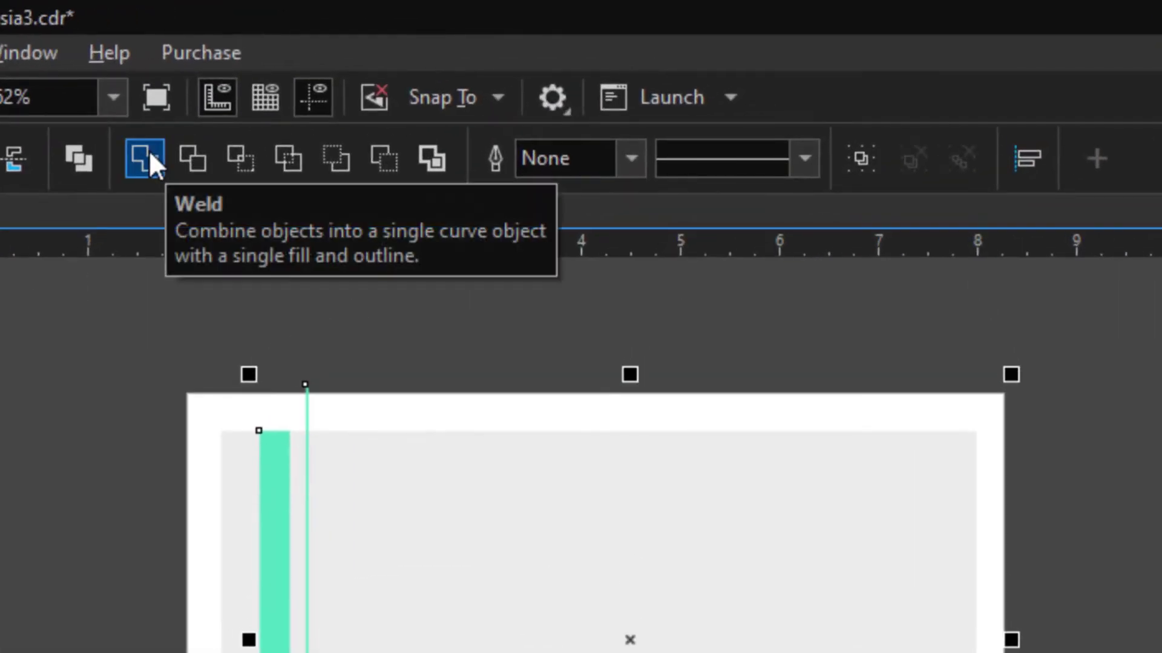
Step: Weld the two mint L-shaped strips into a single curve object
left_click(150, 155)
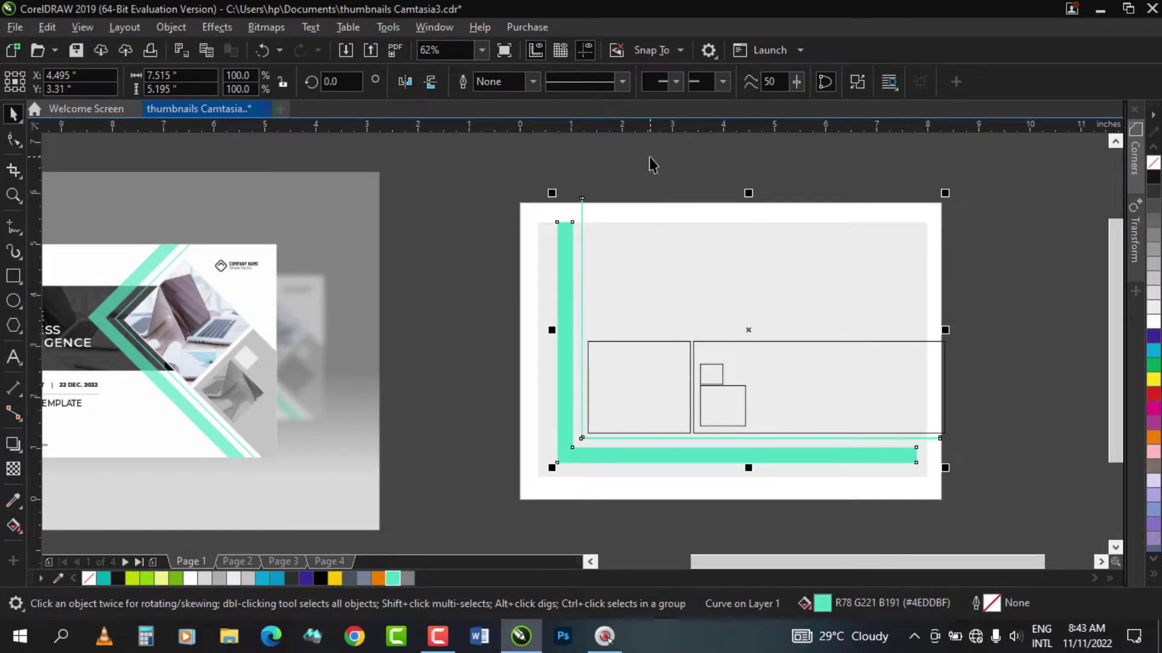
left_click(648, 159)
Step: Move the smallest square slightly up to leave a narrow gap between it and the square below
left_click(698, 377)
key("z")
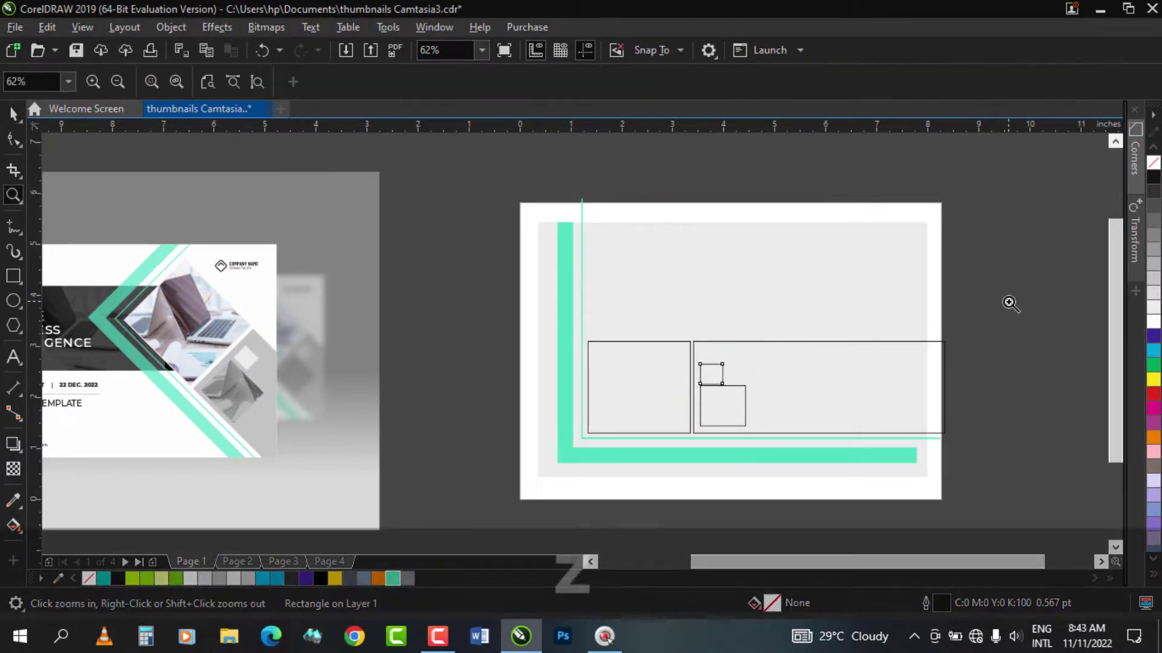
left_click_drag(1009, 303, 489, 496)
left_click(14, 113)
left_click_drag(514, 311, 513, 303)
left_click(13, 195)
right_click(363, 241)
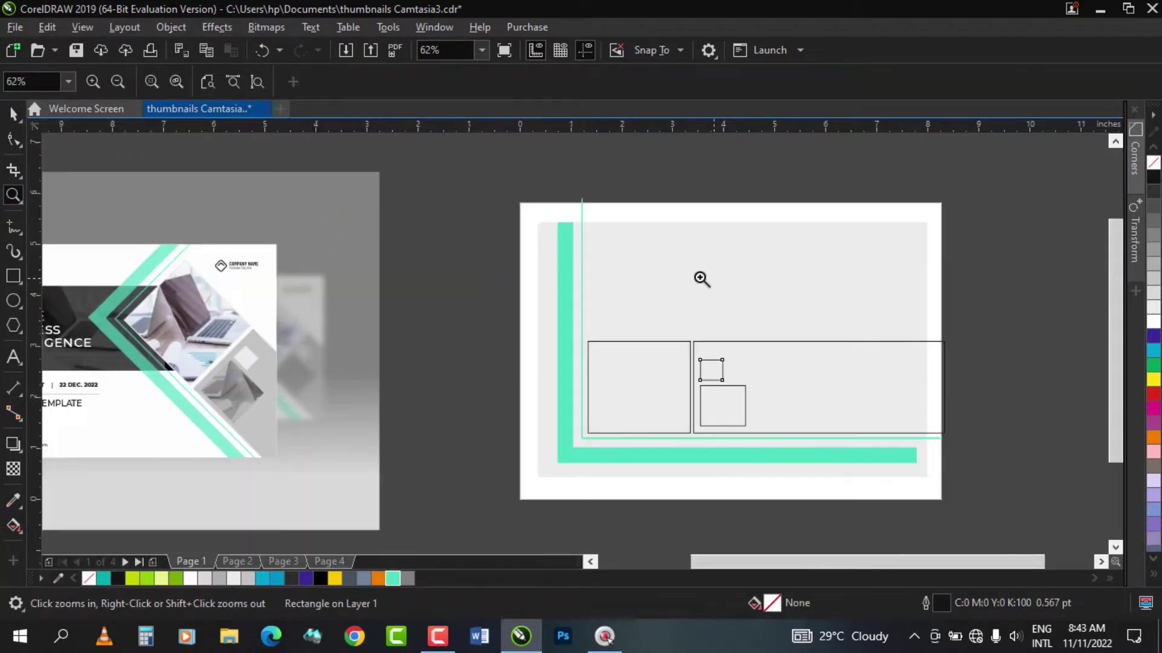
left_click_drag(474, 187, 980, 513)
right_click(493, 313)
left_click(13, 113)
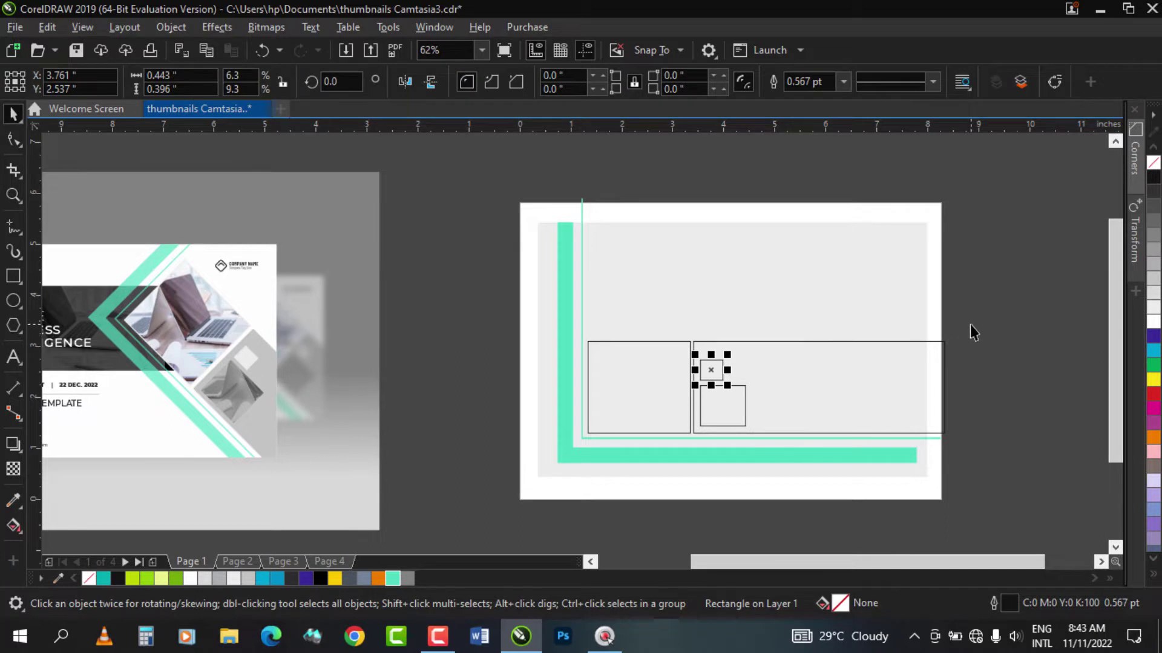
Step: Fill the wide rectangle with 50% black and remove its outline
left_click(851, 374)
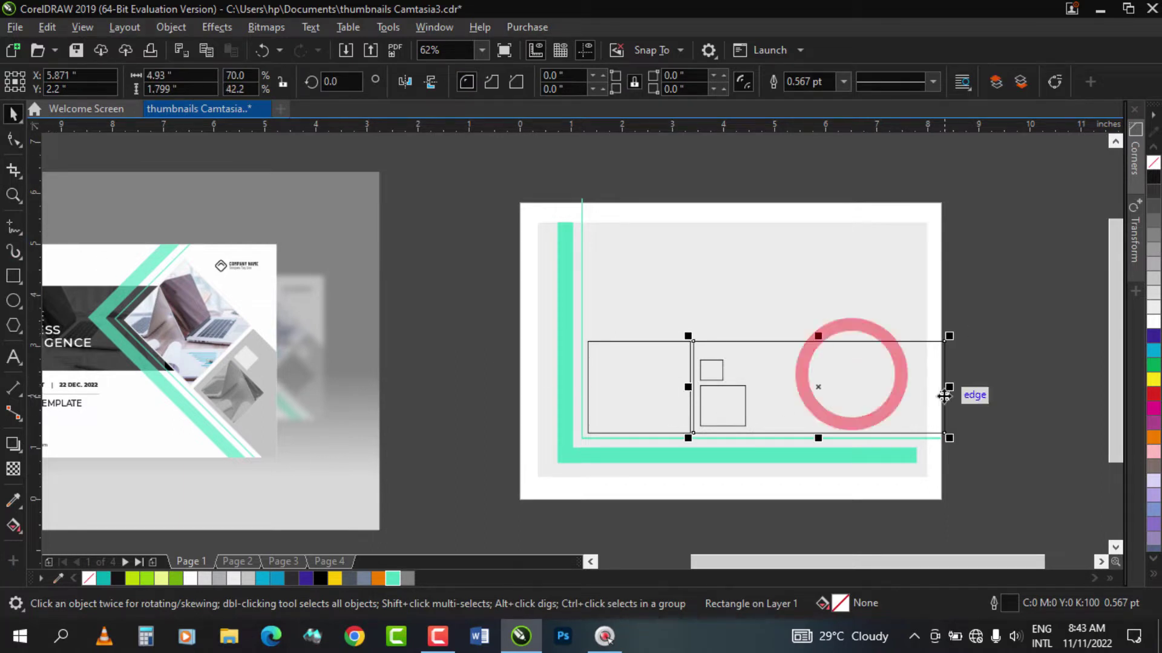
left_click(1153, 250)
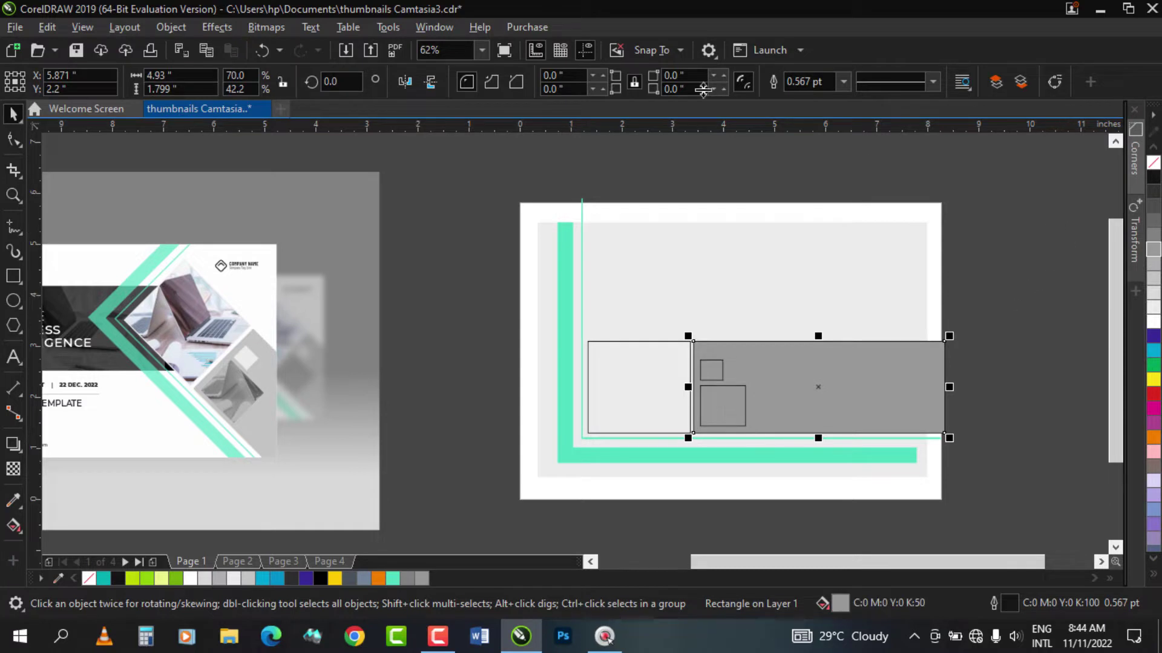
left_click(843, 82)
left_click(799, 99)
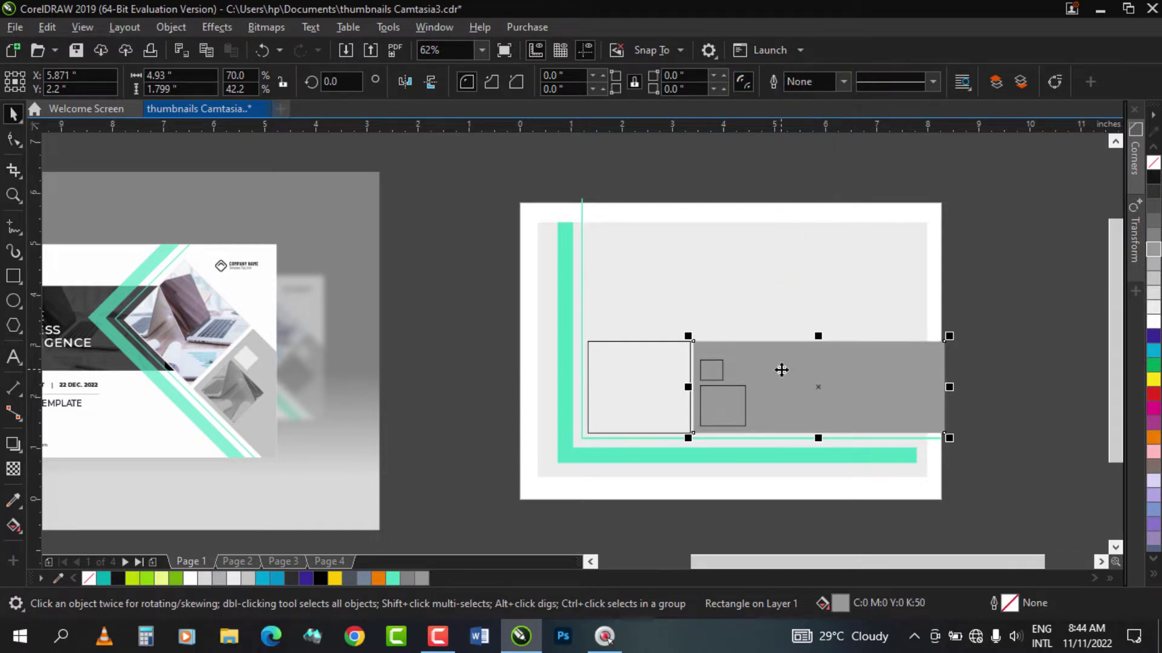
Step: Fill the smallest square inside the grey rectangle with 10% black and remove its outline
left_click(715, 370)
left_click(1153, 310)
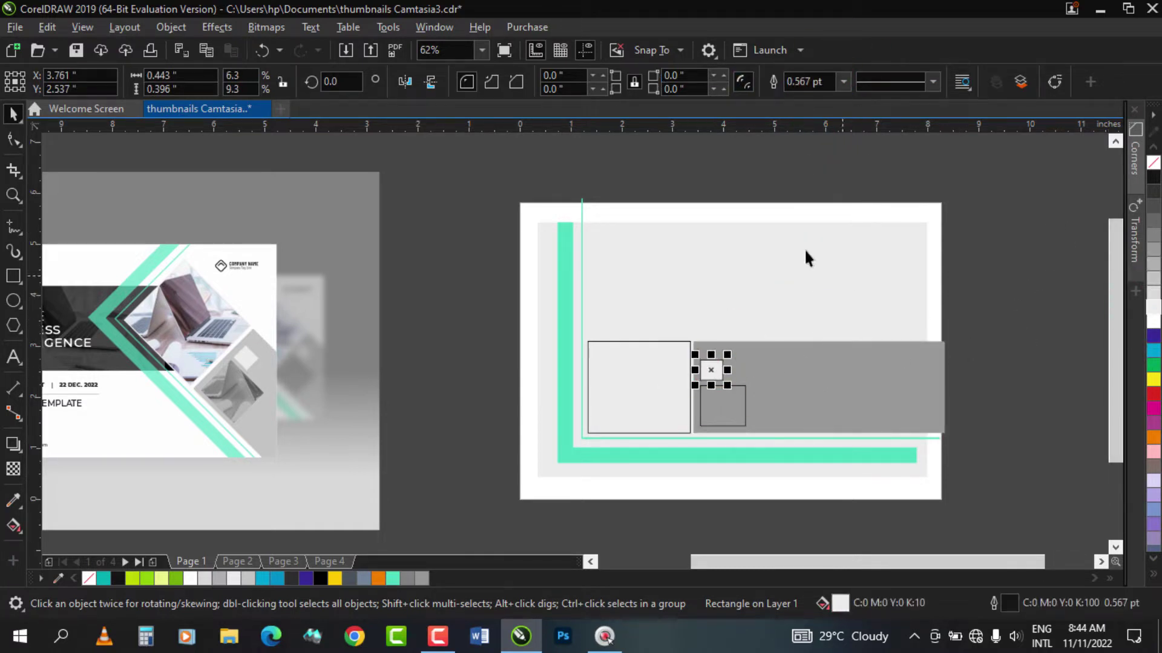
left_click(843, 81)
left_click(823, 99)
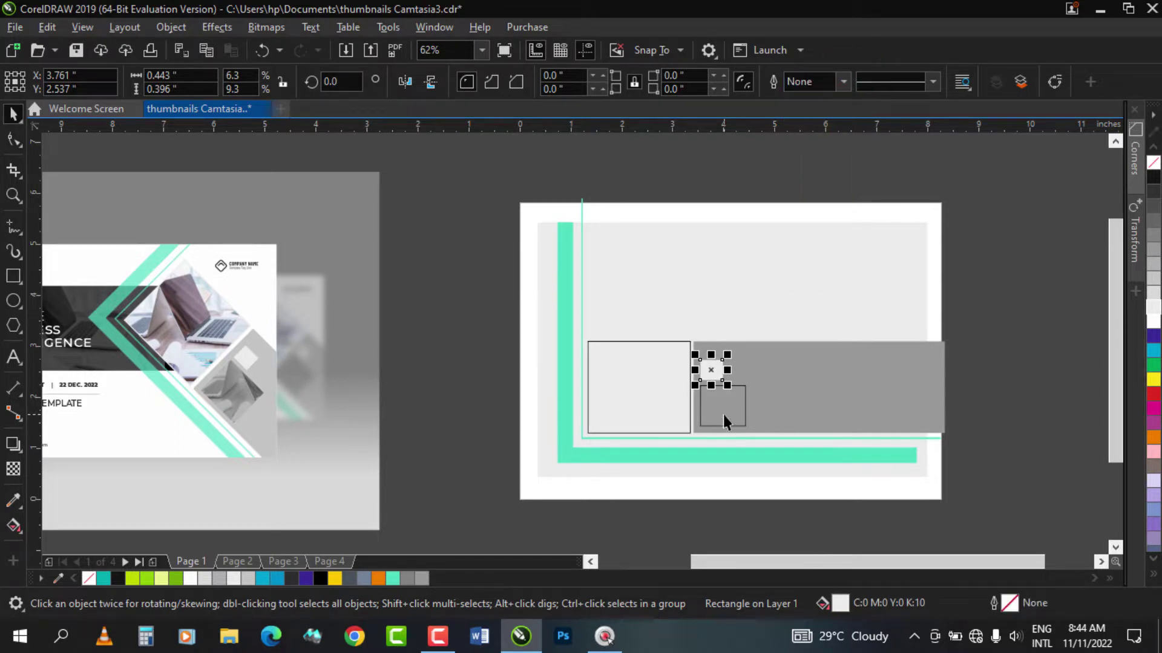
Step: Fill the larger square inside the grey rectangle with 30% black and remove its outline
left_click(723, 415)
left_click(1154, 278)
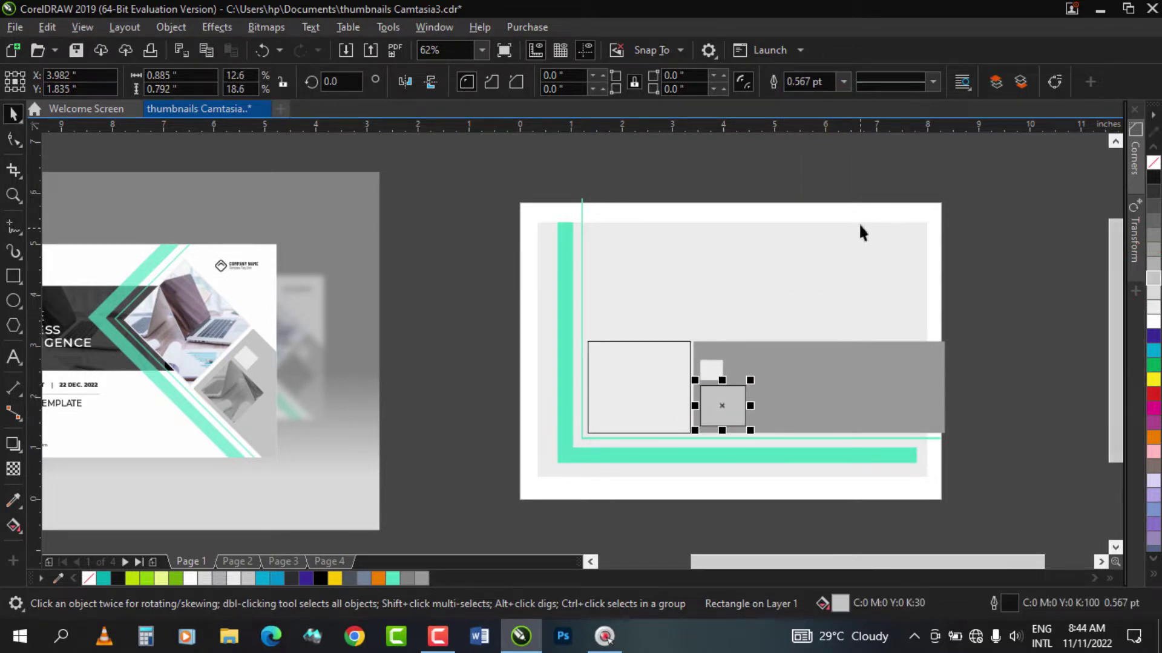
left_click(842, 81)
left_click(823, 99)
Step: Fill the frame rectangle in the inner corner of the L-strips with white and remove its outline
left_click(657, 412)
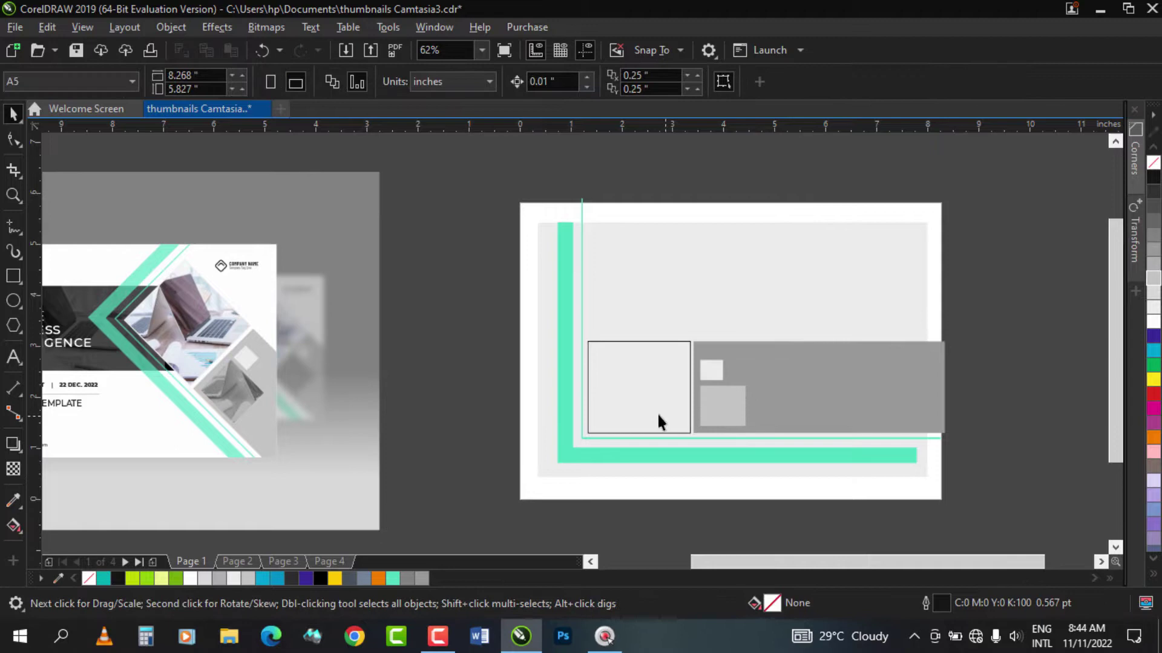
left_click(644, 376)
left_click(1154, 319)
left_click(842, 81)
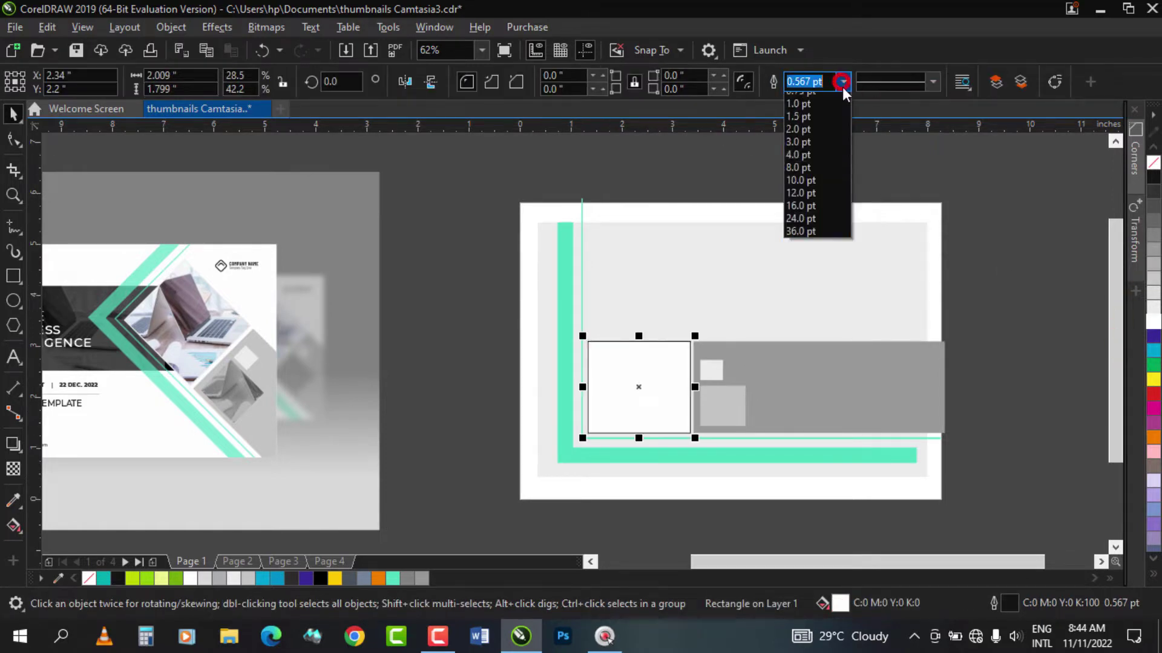
left_click(822, 101)
left_click(988, 256)
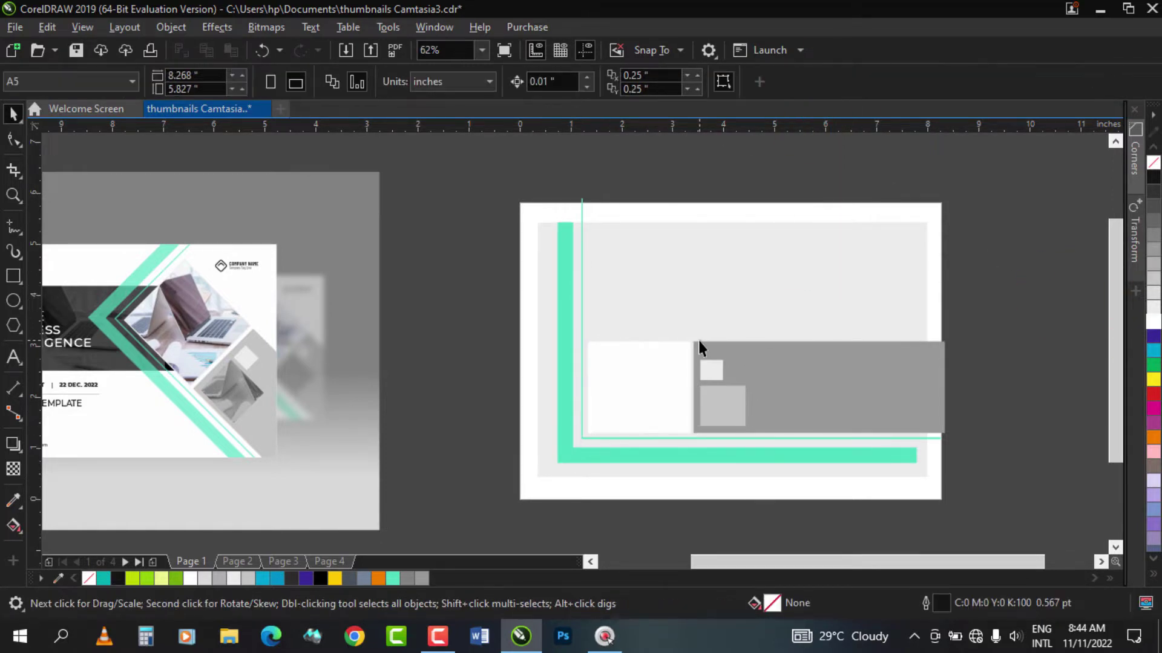
Step: Select the welded strips and all four rectangles and rotate them together 45° clockwise to an angle of 315°
left_click(13, 194)
scroll(210, 238, "down", 1)
left_click_drag(481, 219, 1060, 512)
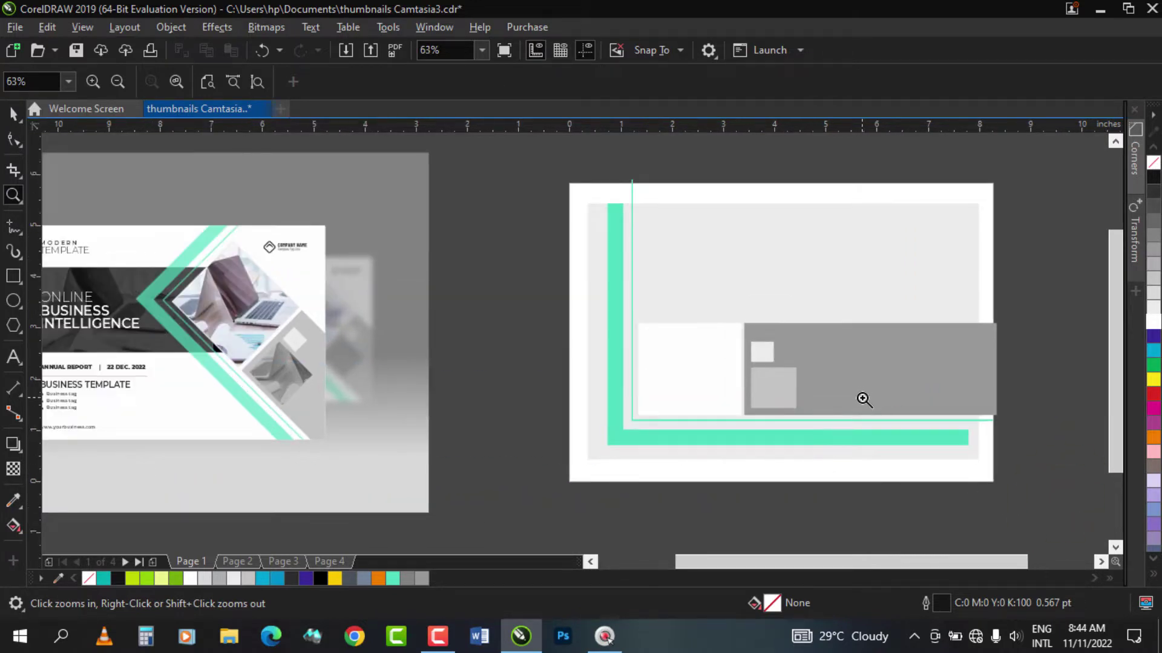
scroll(864, 399, "down", 1)
left_click(13, 113)
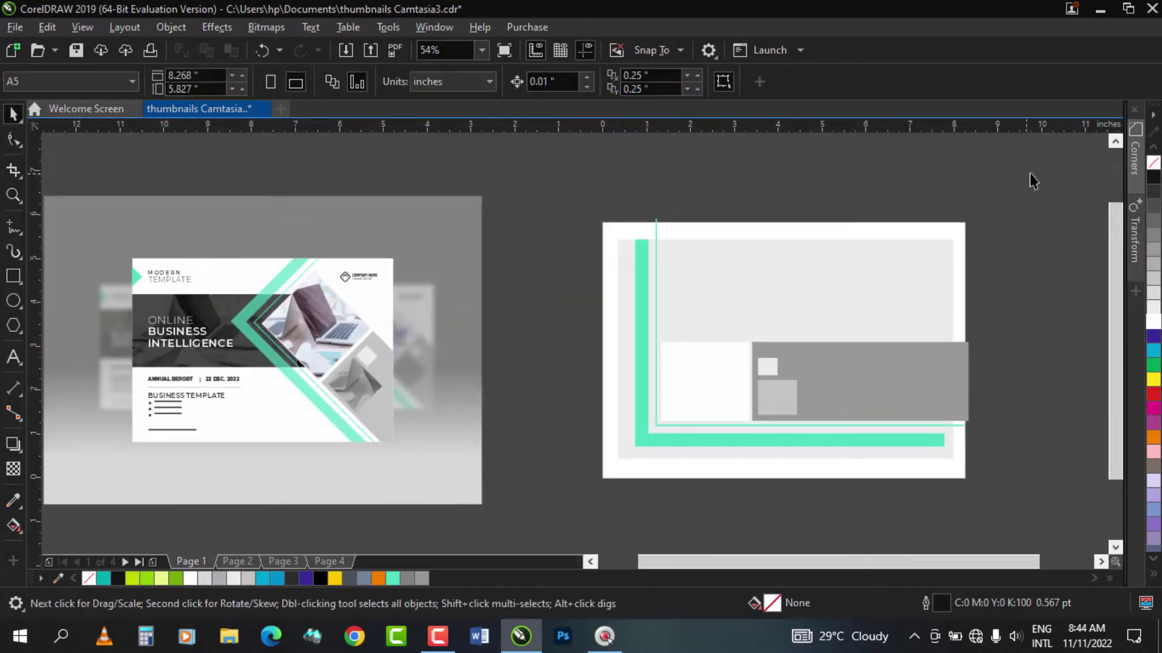
left_click_drag(1069, 158, 624, 478)
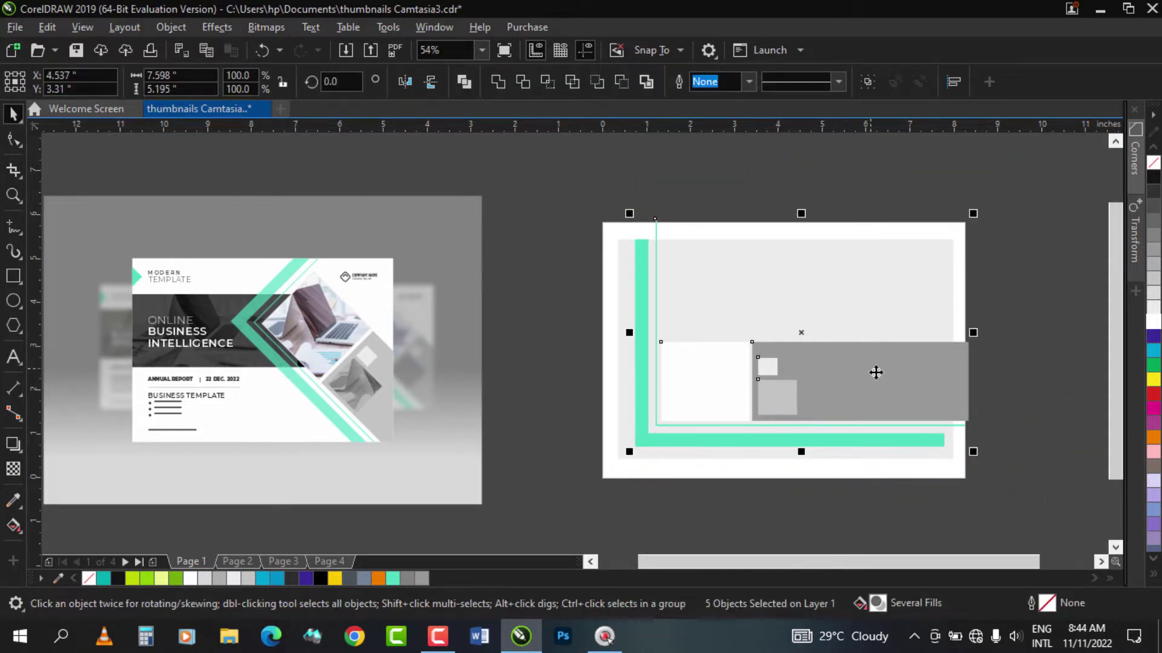
left_click(815, 354)
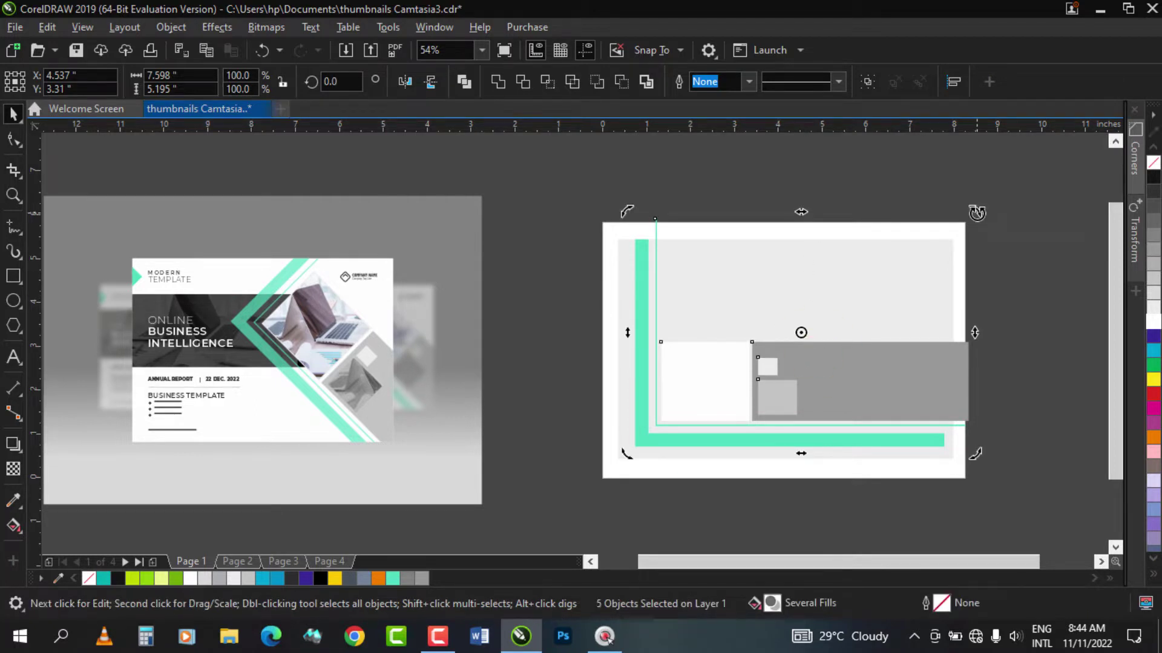
key("ctrl")
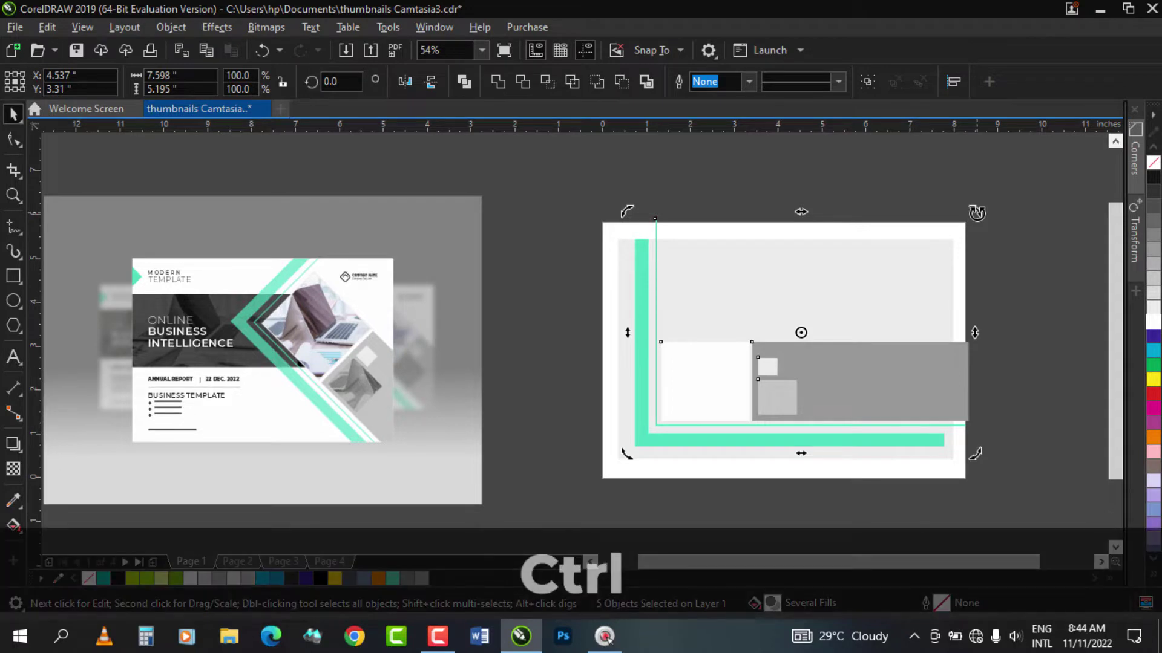
left_click_drag(976, 213, 984, 364)
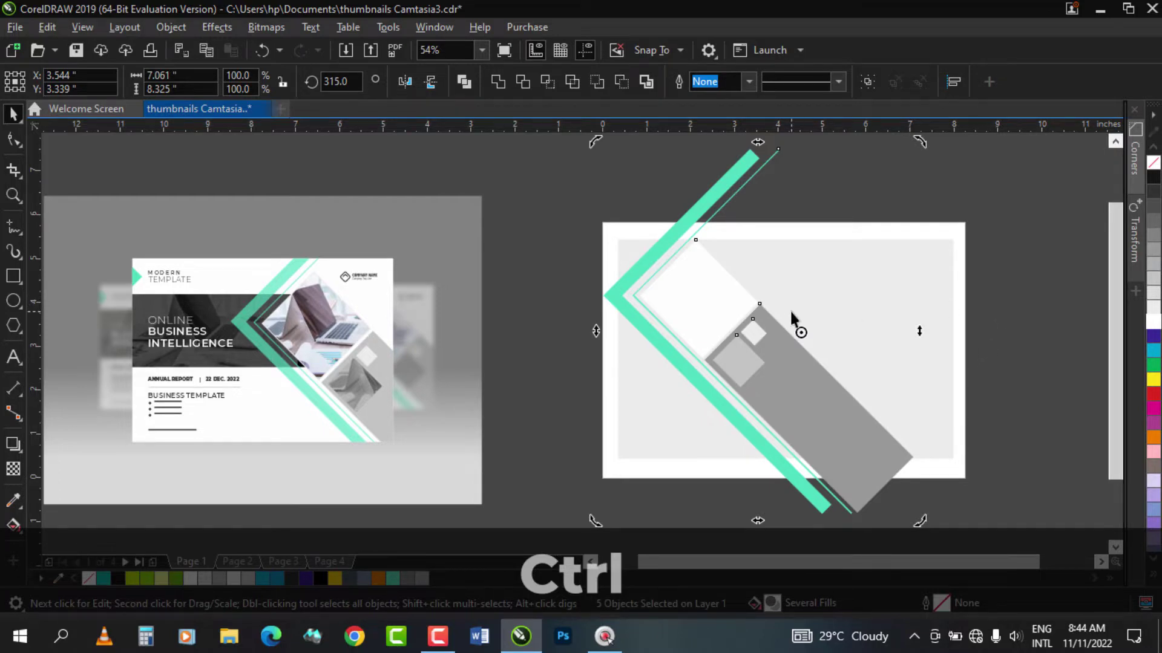
Step: Move the rotated shapes to the right half of the page, centred at about X 7.18, Y 2.78 inches
left_click(719, 312)
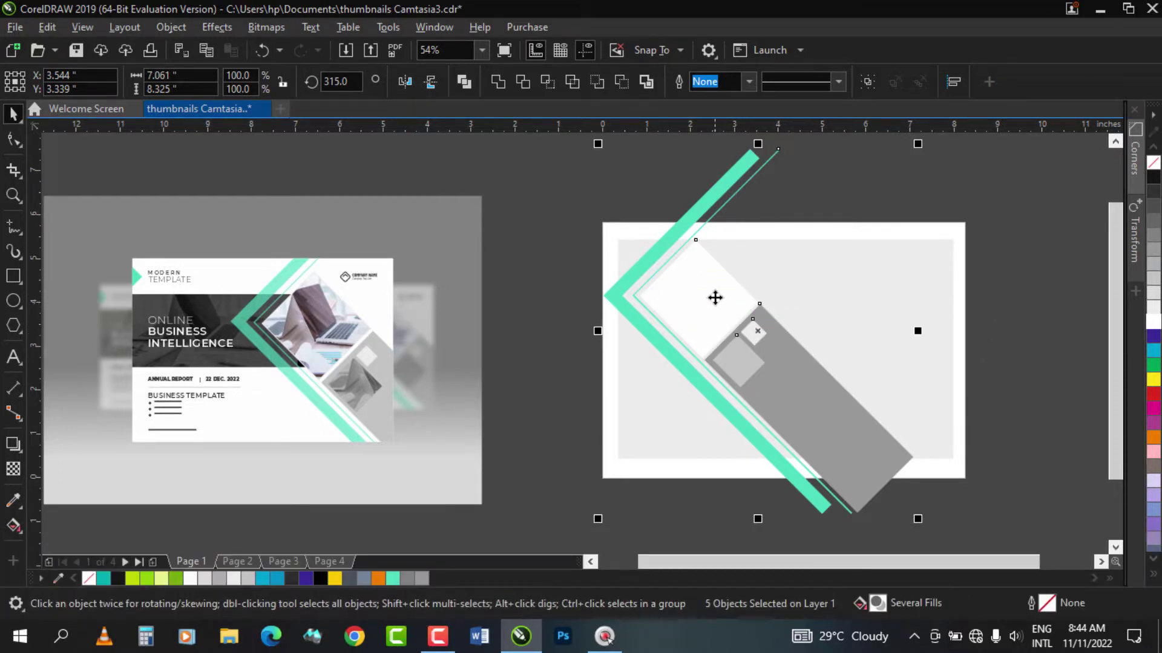
left_click_drag(714, 296, 887, 334)
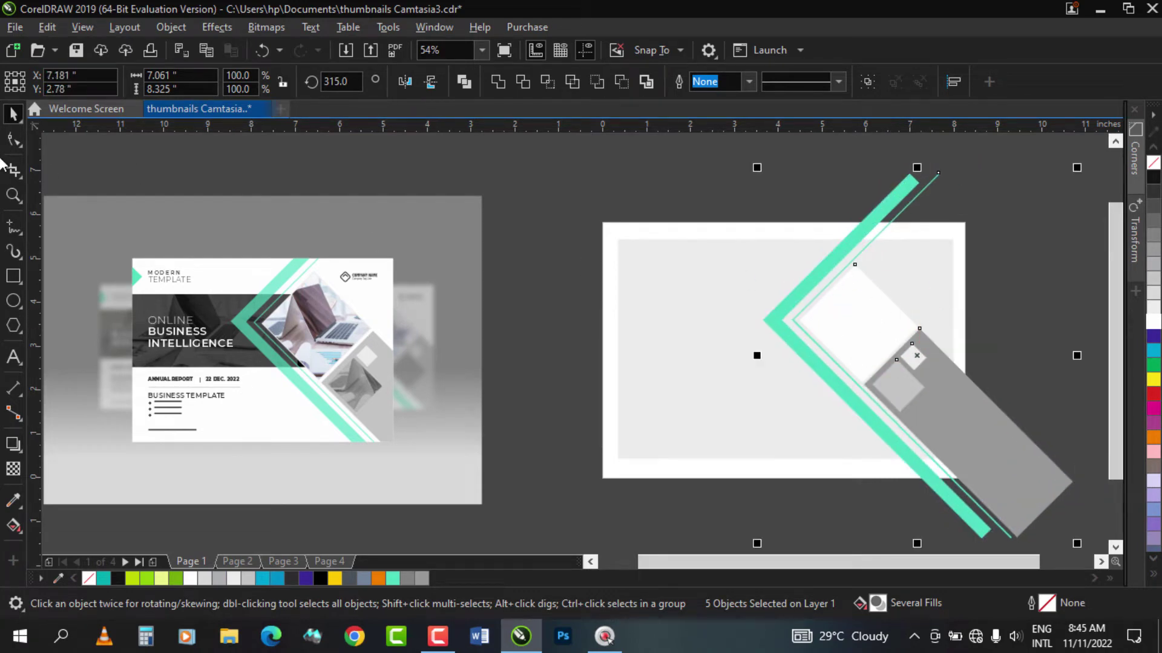
Step: Enlarge the rotated shapes proportionally from their centre to about 7.98 by 9.41 inches and group them
double_click(18, 196)
left_click_drag(430, 177, 1029, 511)
right_click(804, 402)
left_click(13, 114)
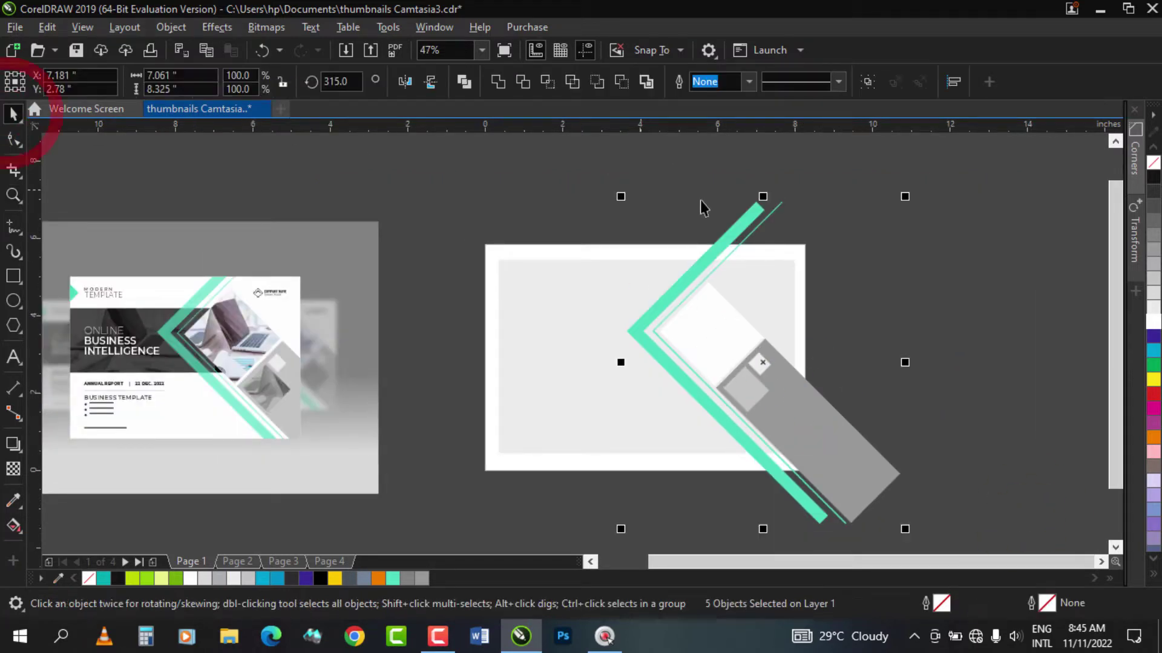
left_click_drag(903, 196, 928, 169)
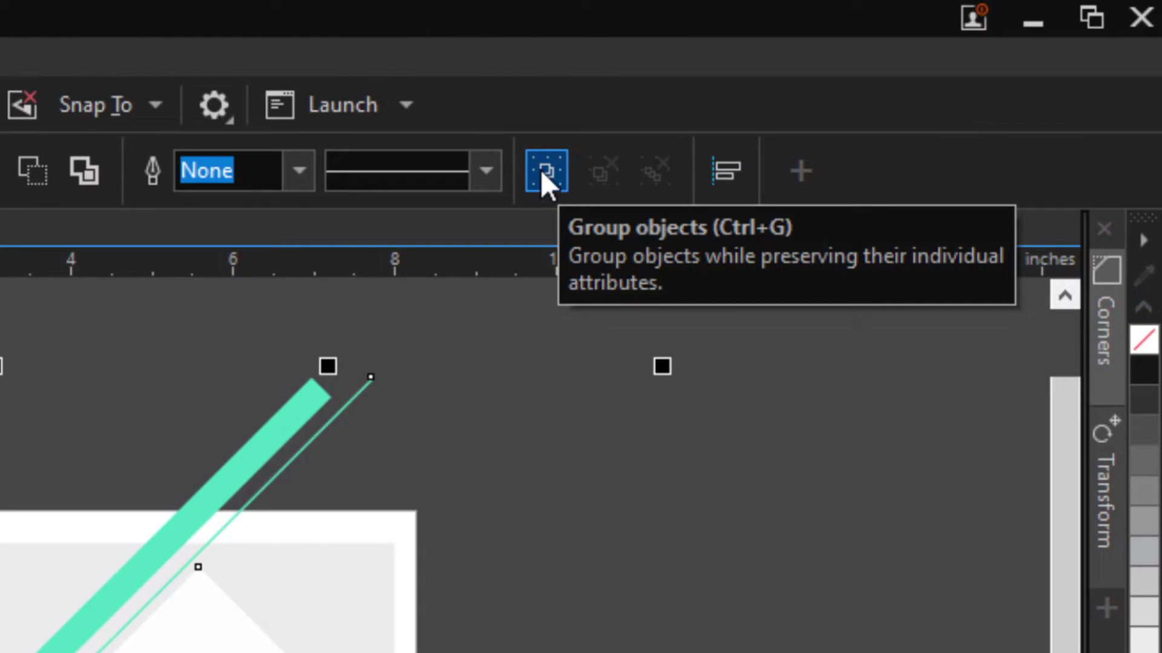
left_click(542, 172)
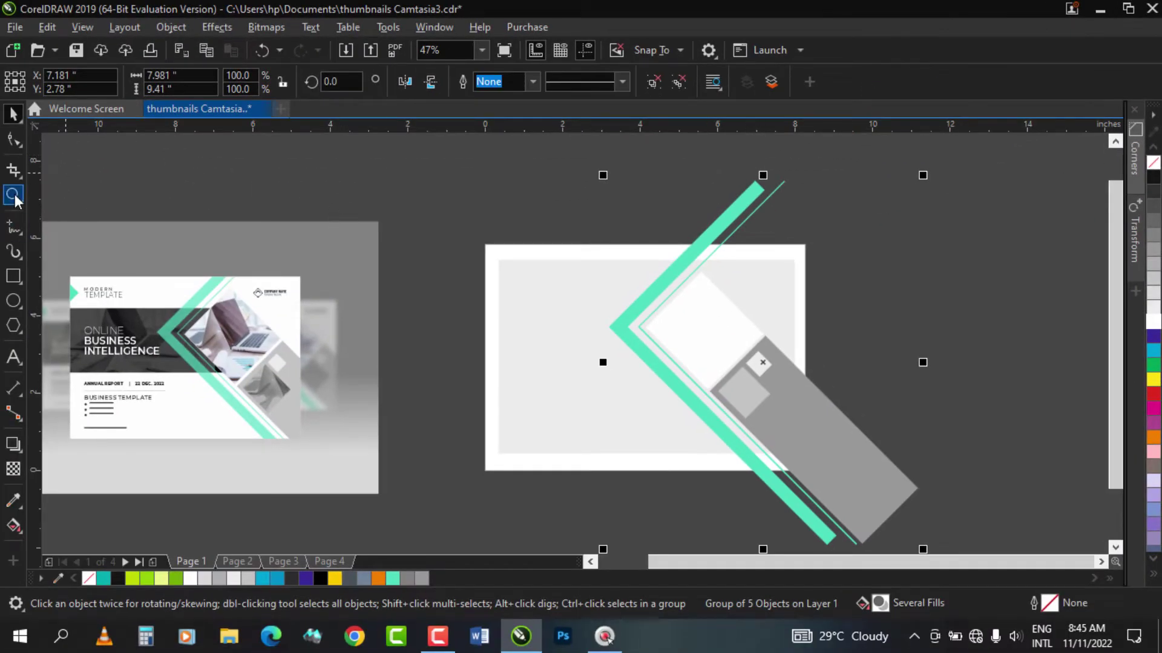
Step: Draw a rectangle about 2.55 by 3.28 inches across the page's upper edge, left of the chevron
left_click(14, 196)
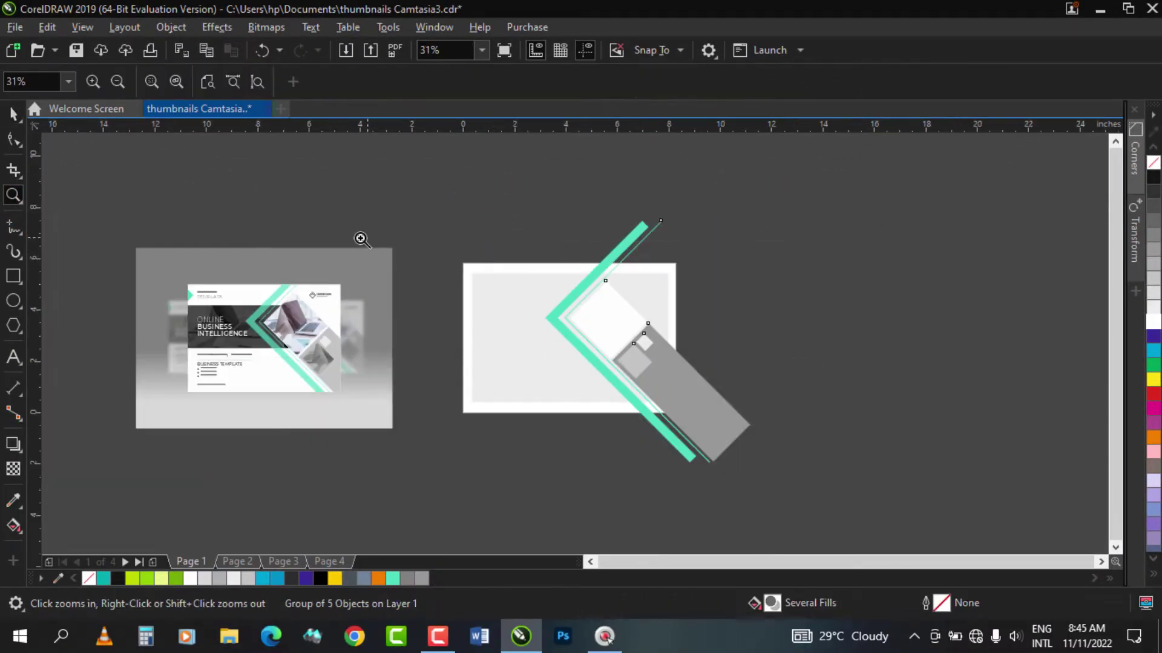
left_click_drag(169, 205, 976, 478)
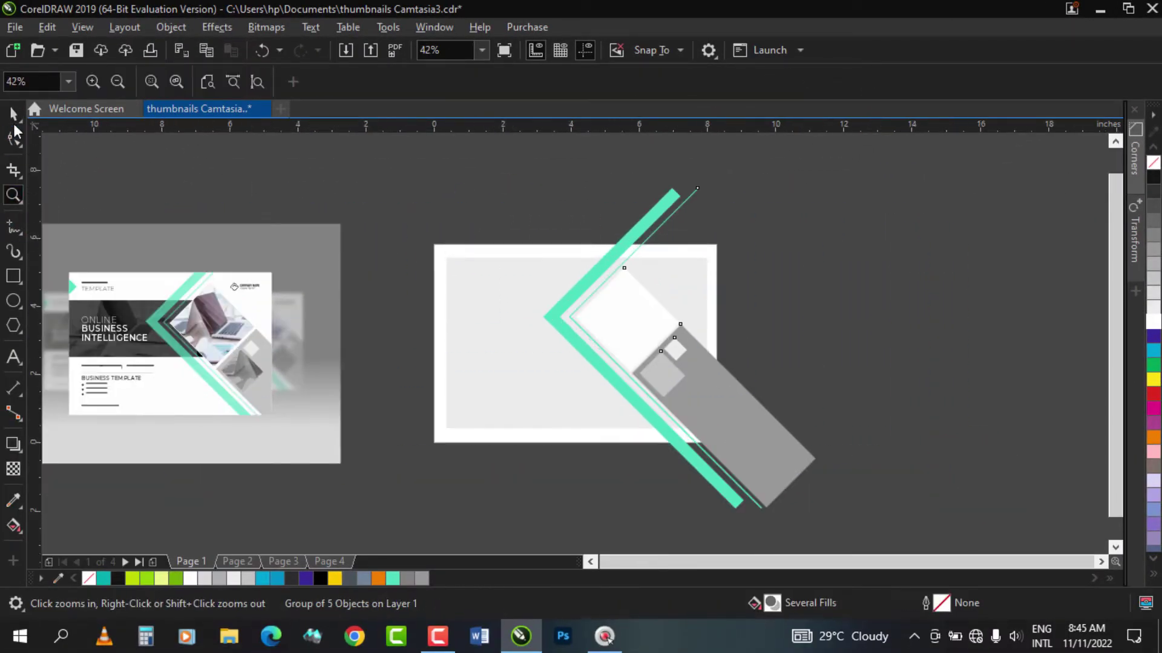
left_click(13, 114)
left_click(13, 276)
left_click_drag(464, 146, 551, 258)
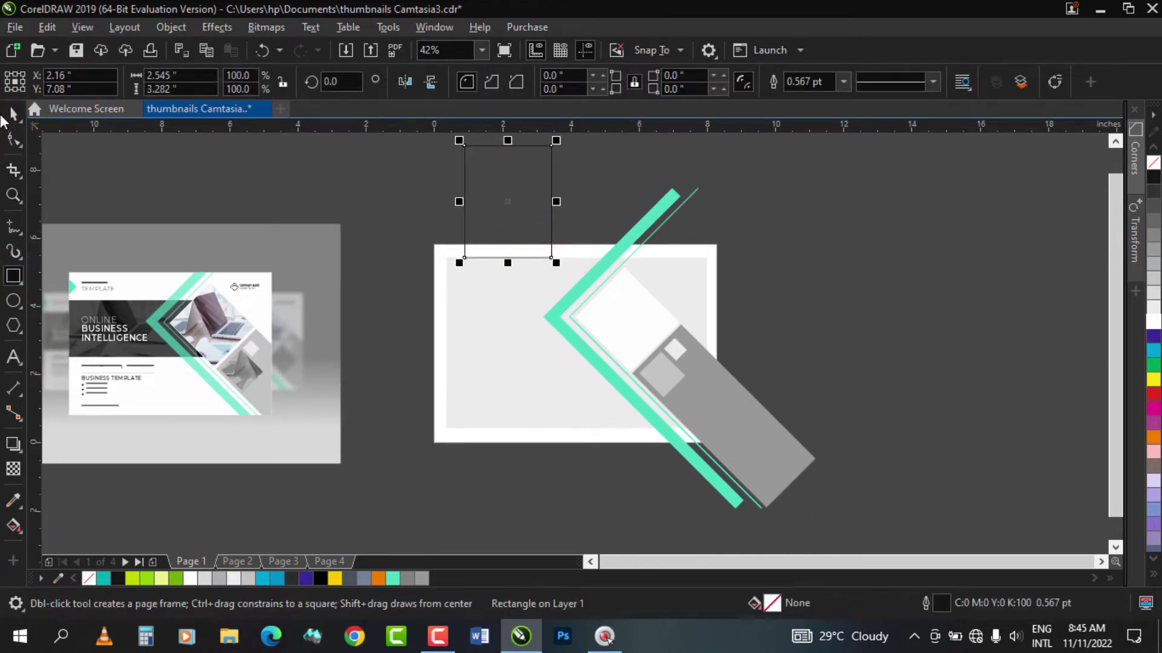
Step: Widen the rectangle to about 6.71 inches across the chevron's upper ends, trim the group with it and delete the rectangle
key("space")
left_click_drag(555, 200, 764, 218)
left_click_drag(462, 202, 532, 201)
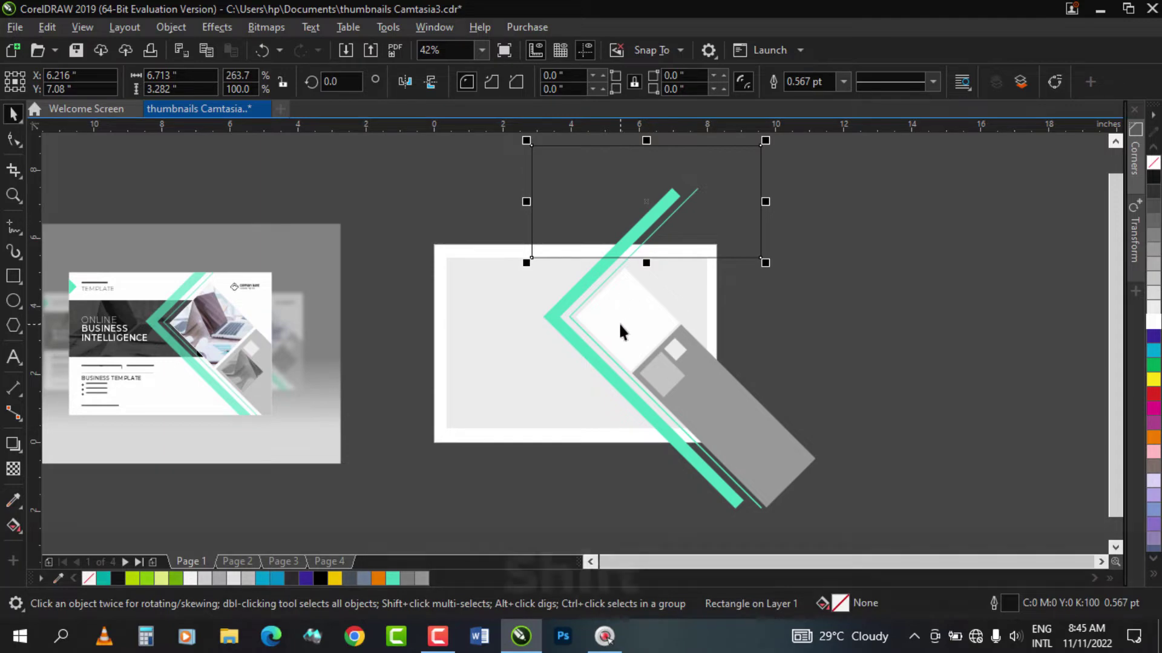
left_click(616, 237, "shift")
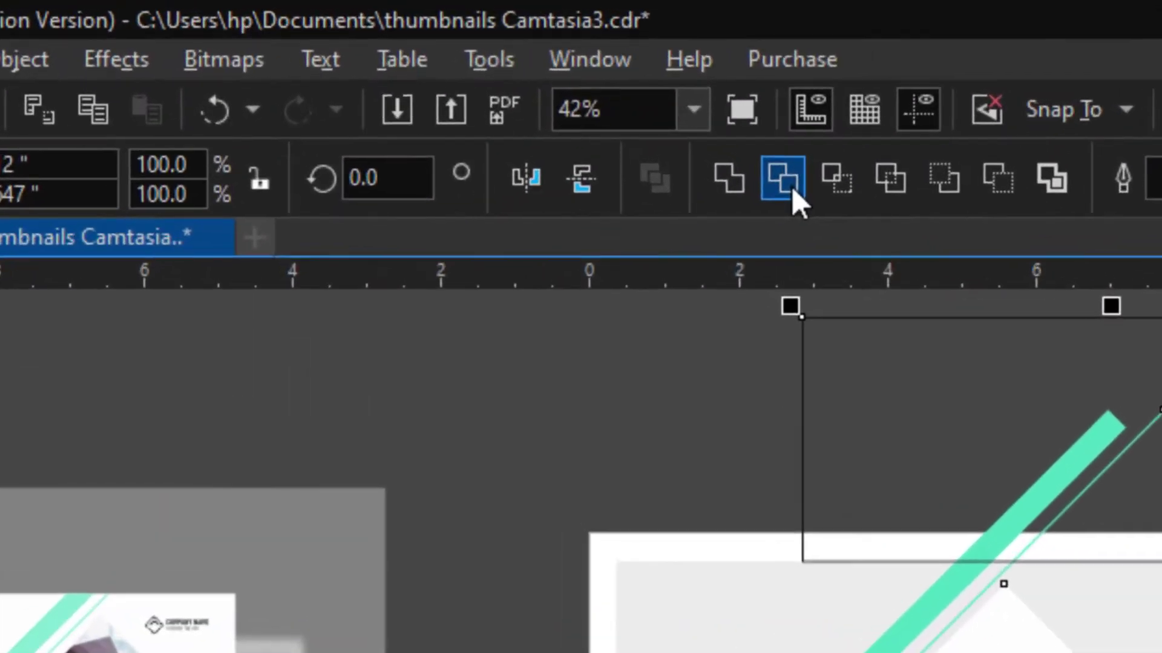
left_click(791, 187)
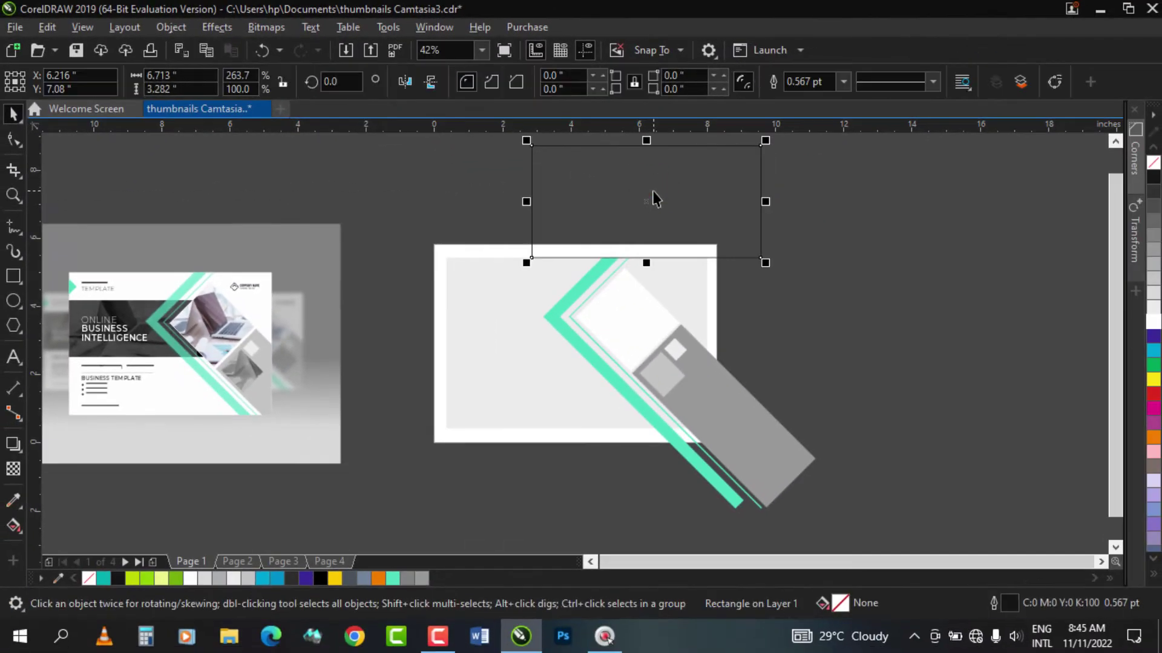
key("Delete")
Step: Trim the group's overhang below the light grey panel using a wide rectangle drawn along the panel's lower edge, deleting that rectangle
left_click(14, 275)
left_click_drag(506, 484, 964, 470)
left_click(13, 114)
left_click_drag(729, 484, 728, 532)
left_click(630, 293, "shift")
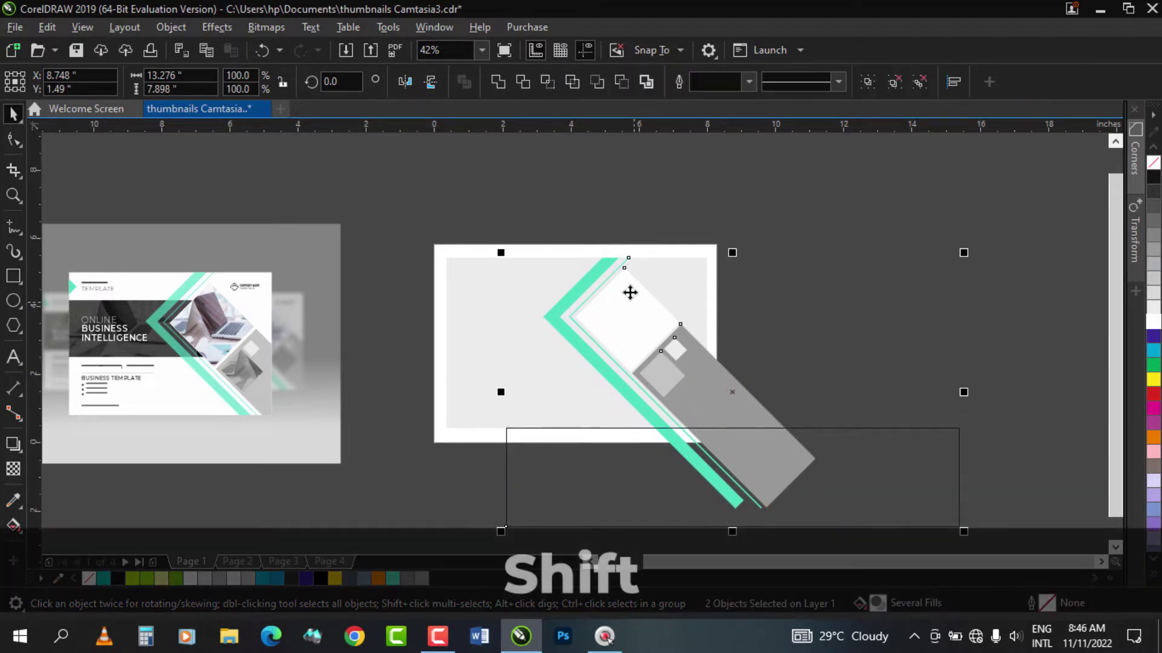
left_click(523, 83)
left_click(842, 488)
key("Delete")
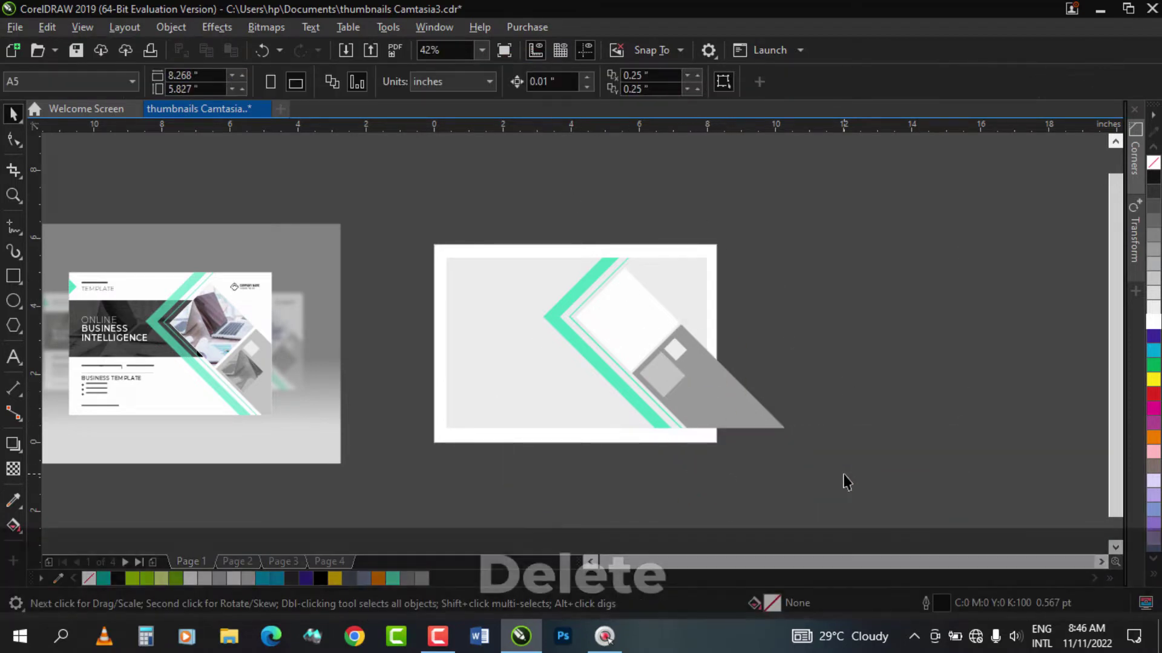
Step: Draw a rectangle about 3.23 by 5.65 inches over the overhang beyond the light grey panel's right edge
left_click(7, 194)
left_click_drag(380, 235, 972, 492)
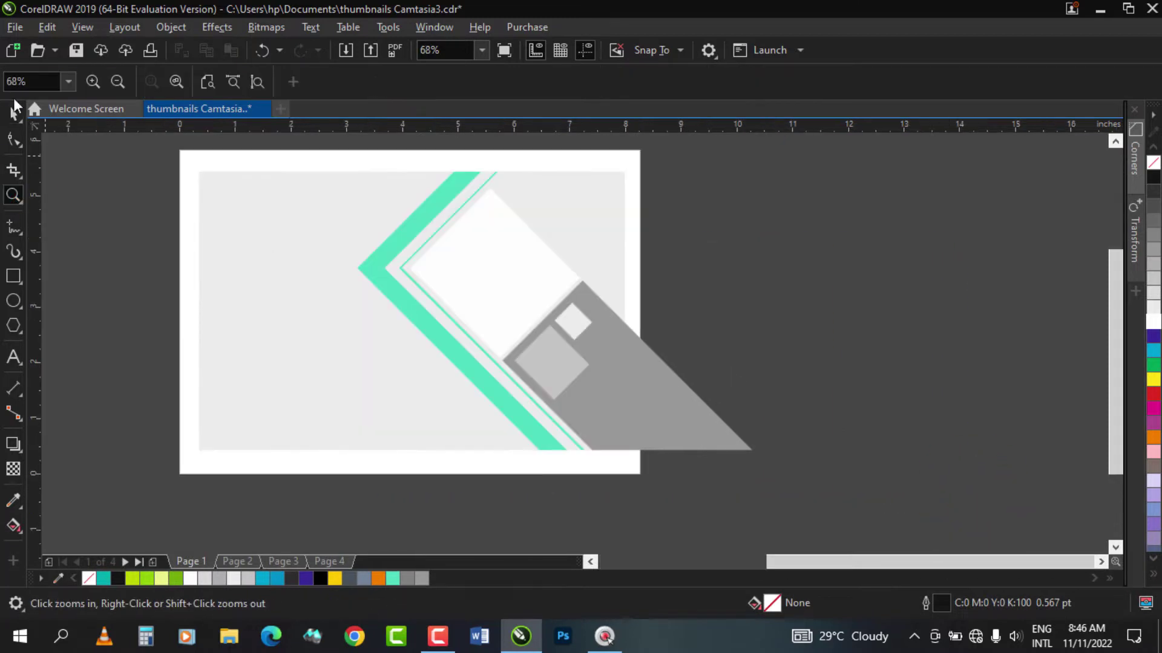
left_click(14, 112)
left_click(15, 275)
mouse_move(804, 192)
left_mouse_down()
mouse_move(614, 265)
mouse_move(624, 257)
left_mouse_up()
left_click(13, 114)
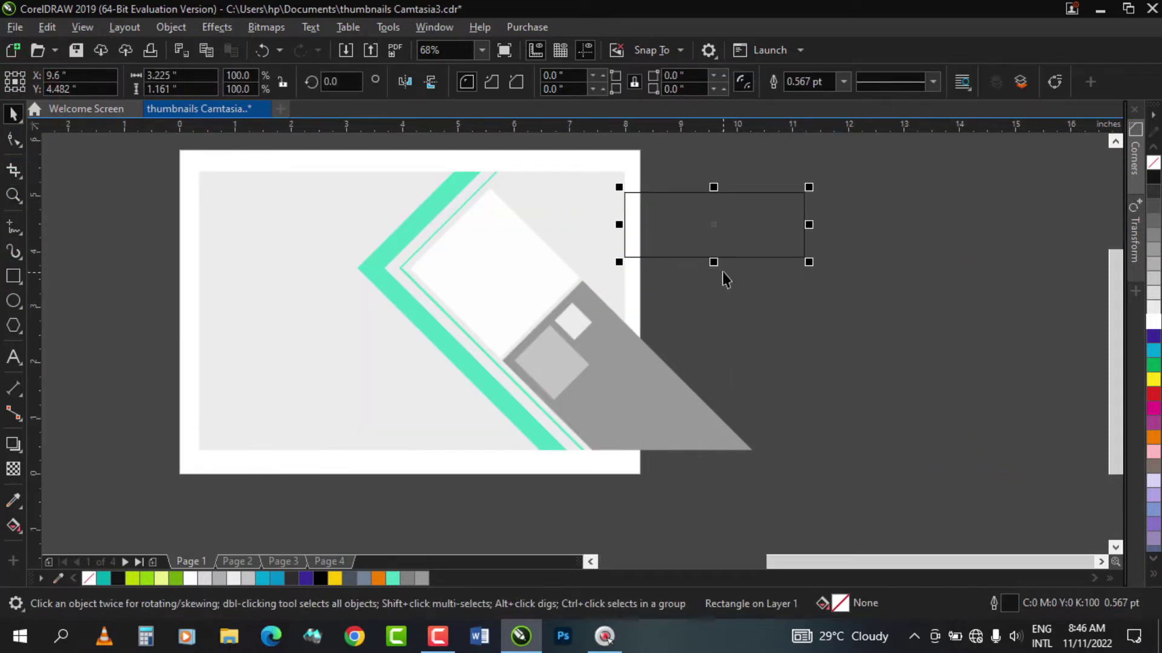
left_click_drag(714, 261, 714, 512)
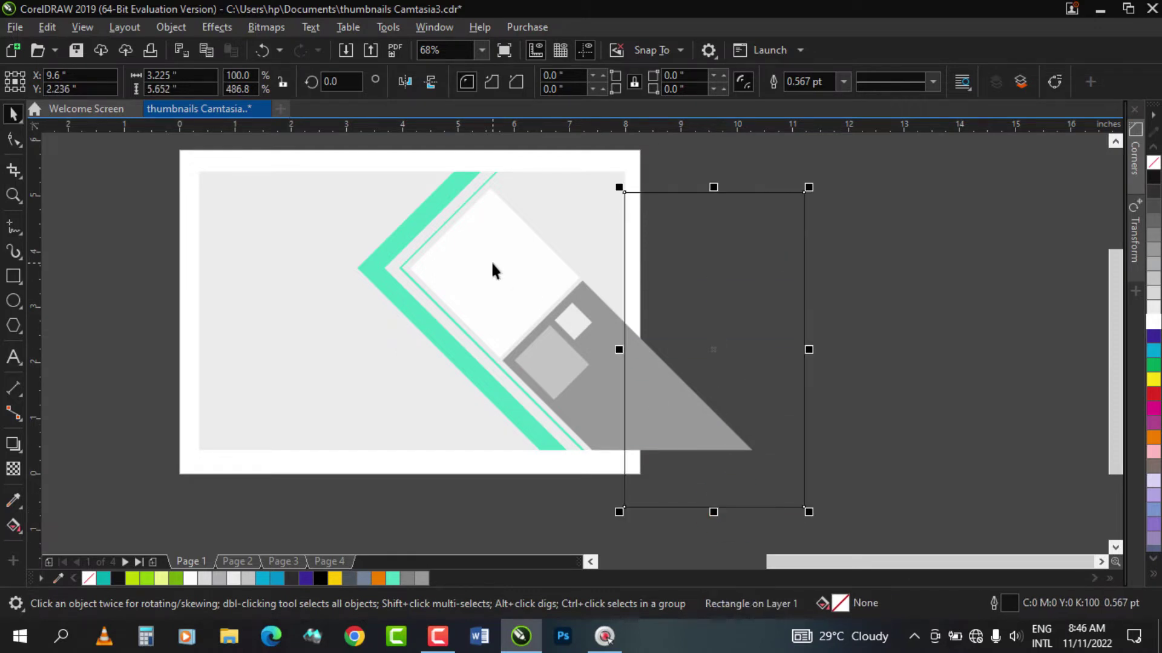
Step: Trim the chevron and frame group with the new rectangle and delete that rectangle
left_click(491, 248, "shift")
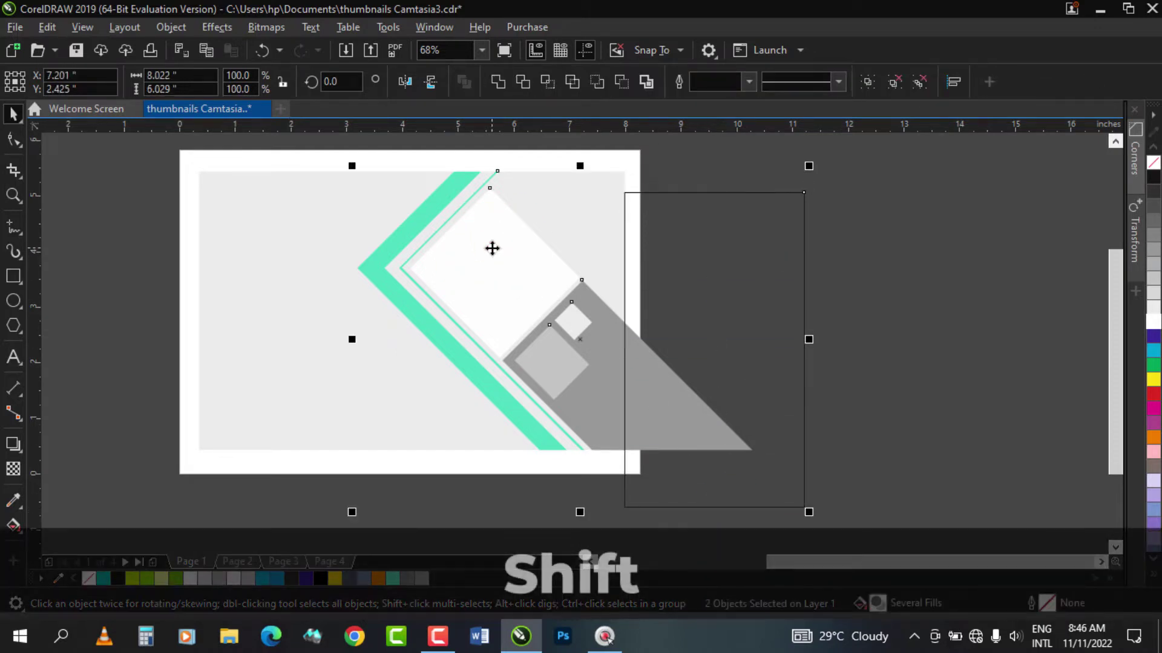
left_click(521, 82)
left_click(710, 167)
left_click(725, 271)
key("Delete")
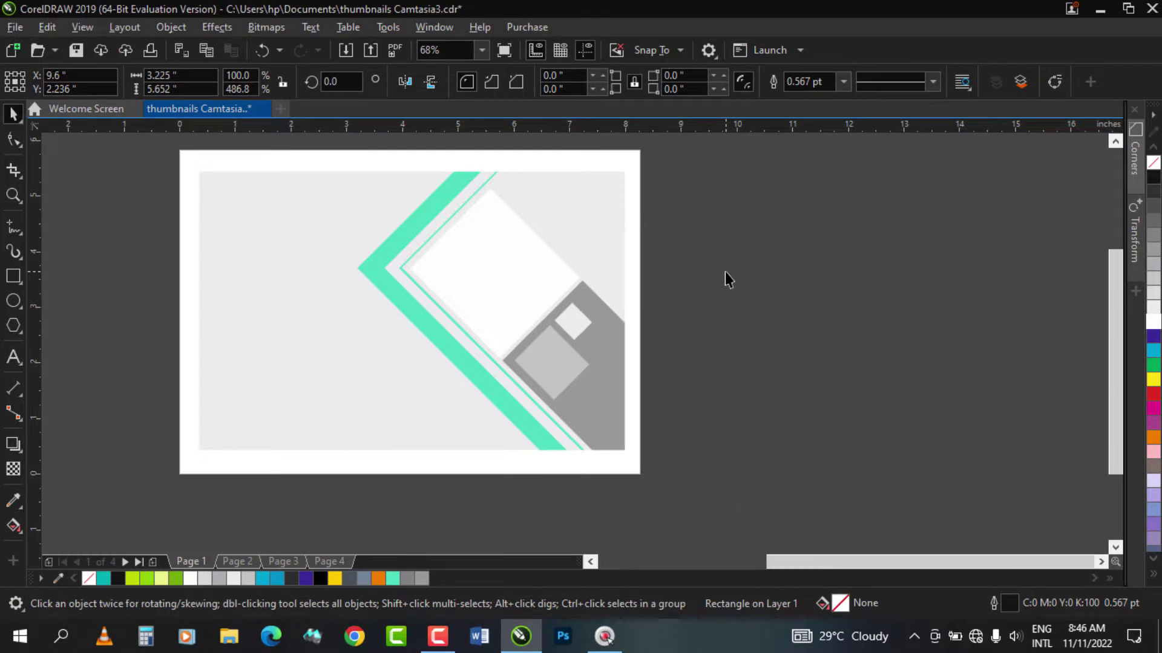
Step: Duplicate the light grey panel in place and reduce the copy's height from its centre to about 2.51 inches
left_click(270, 277)
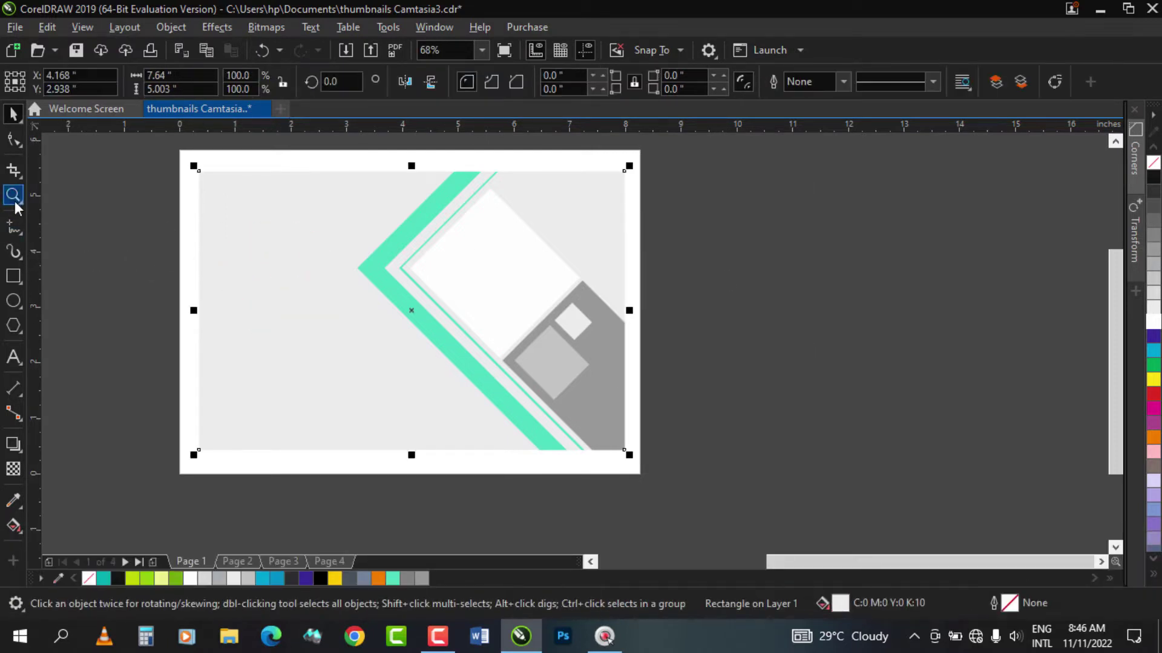
left_click(14, 202)
right_click(246, 236)
left_click_drag(272, 194, 969, 498)
left_click_drag(230, 177, 828, 519)
key("space")
left_click(445, 302)
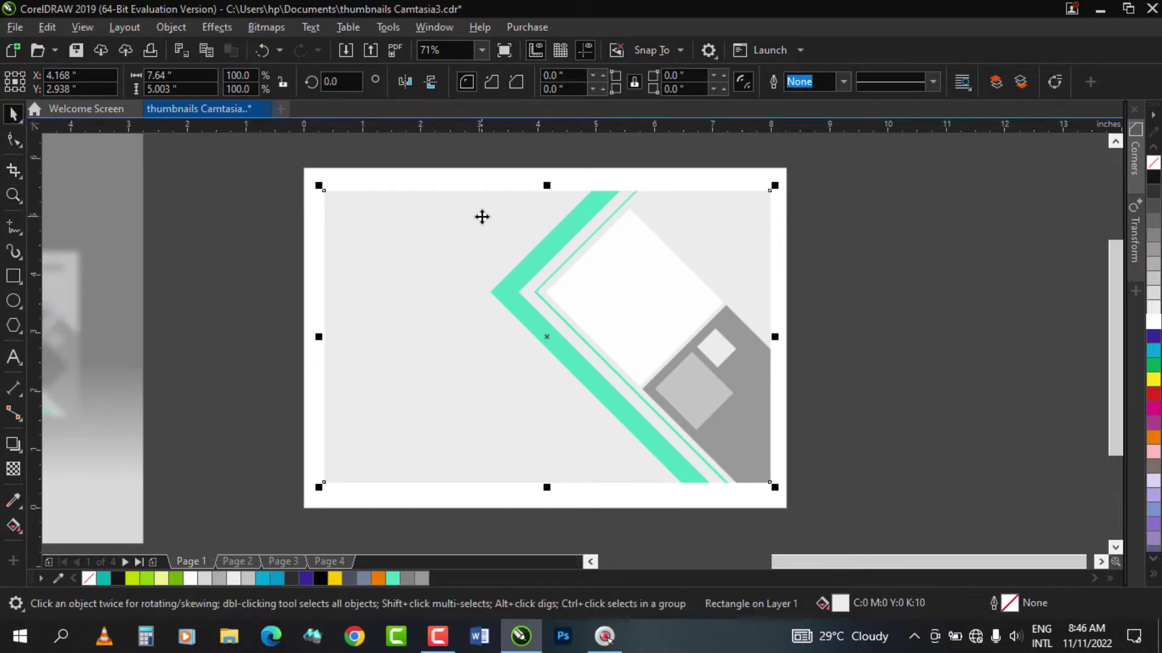
left_click_drag(546, 186, 543, 259)
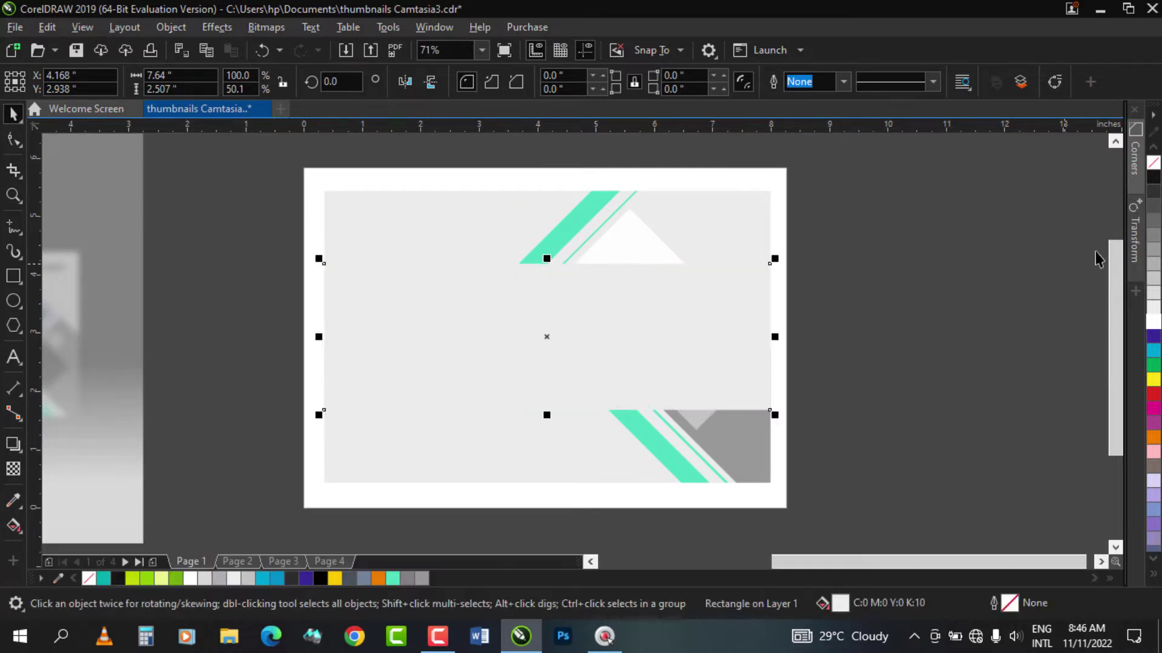
Step: Fill the shortened copy with 70% black and send it with the light grey panel behind the chevron group
left_click(1154, 223)
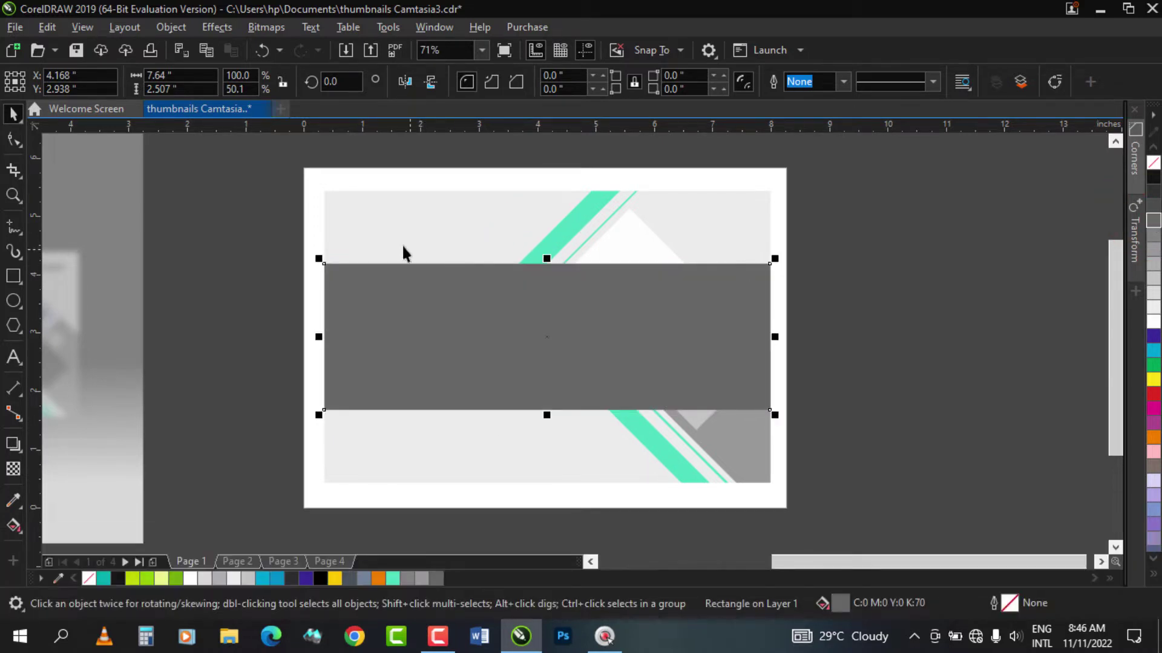
left_click(366, 210, "shift")
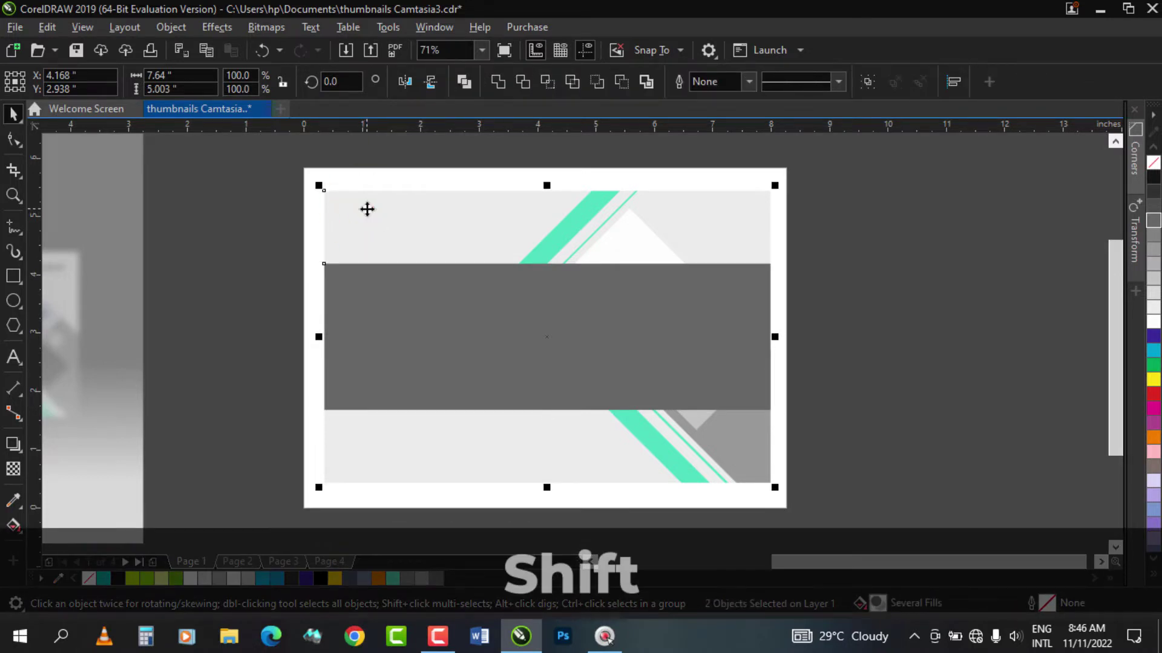
key("shift+Page_Down")
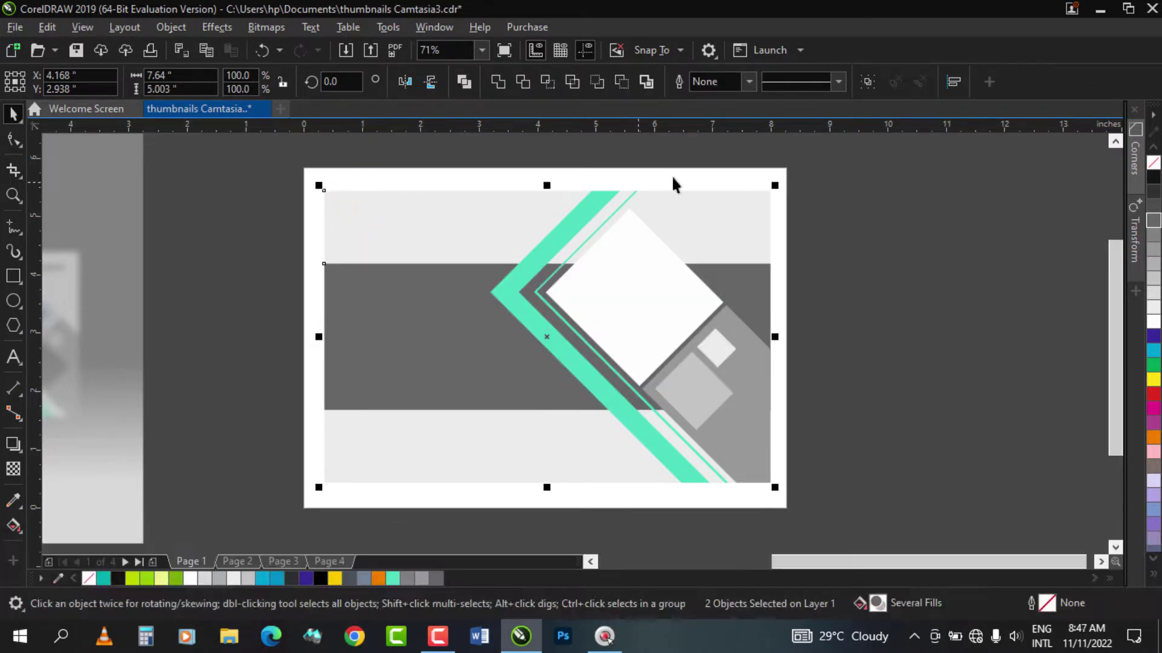
Step: Resize the dark band to about 5.39 by 2.04 inches, ending behind the white image frame, centred at about Y 3.40 inches
left_click(403, 326)
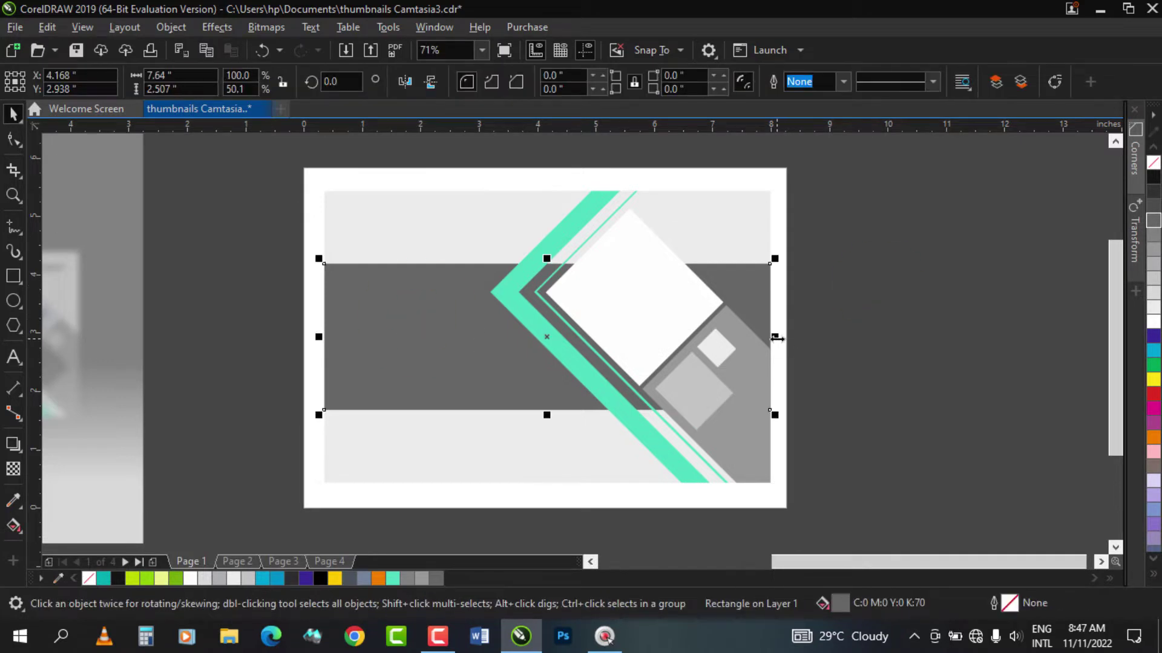
left_click_drag(776, 338, 641, 336)
left_click_drag(481, 415, 481, 383)
mouse_move(482, 263)
left_mouse_down()
mouse_move(478, 236)
mouse_move(479, 250)
left_mouse_up()
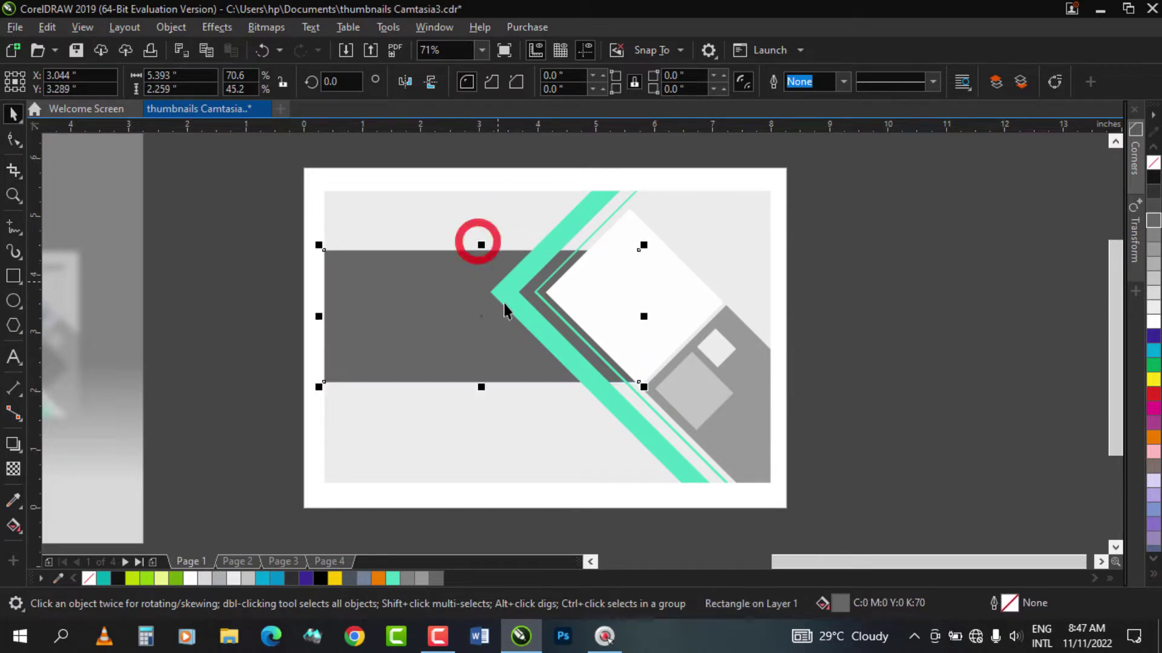
left_click_drag(481, 387, 484, 371)
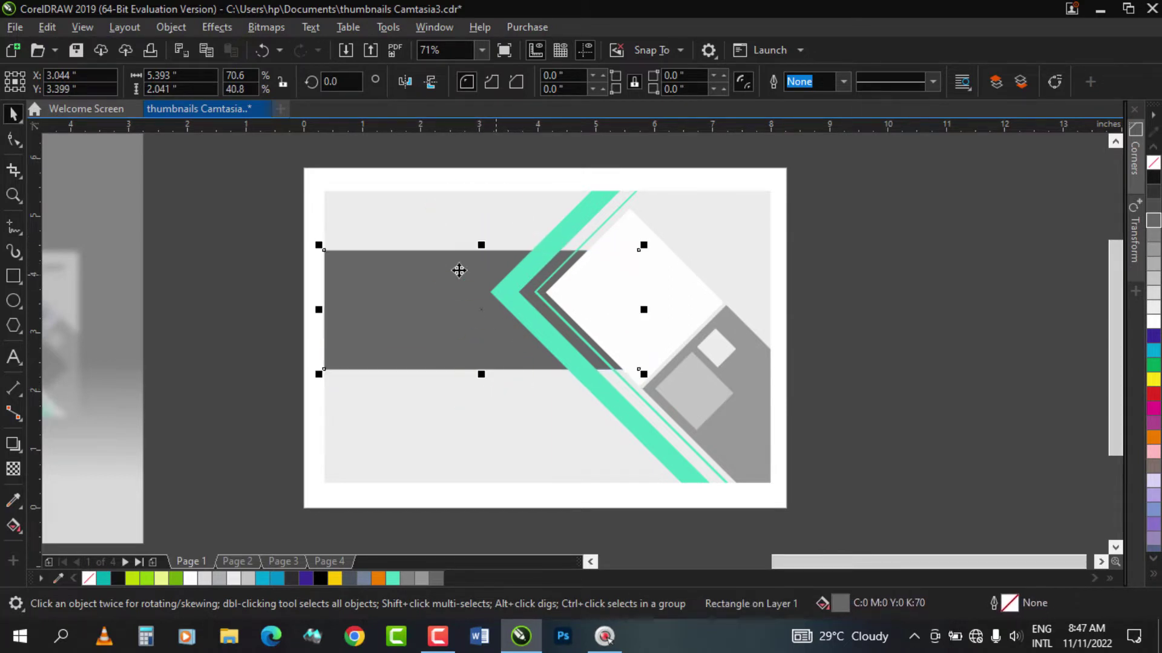
Step: Ungroup the trimmed chevron and image-frame group into individual objects
left_click(14, 200)
right_click(522, 285)
right_click(424, 257)
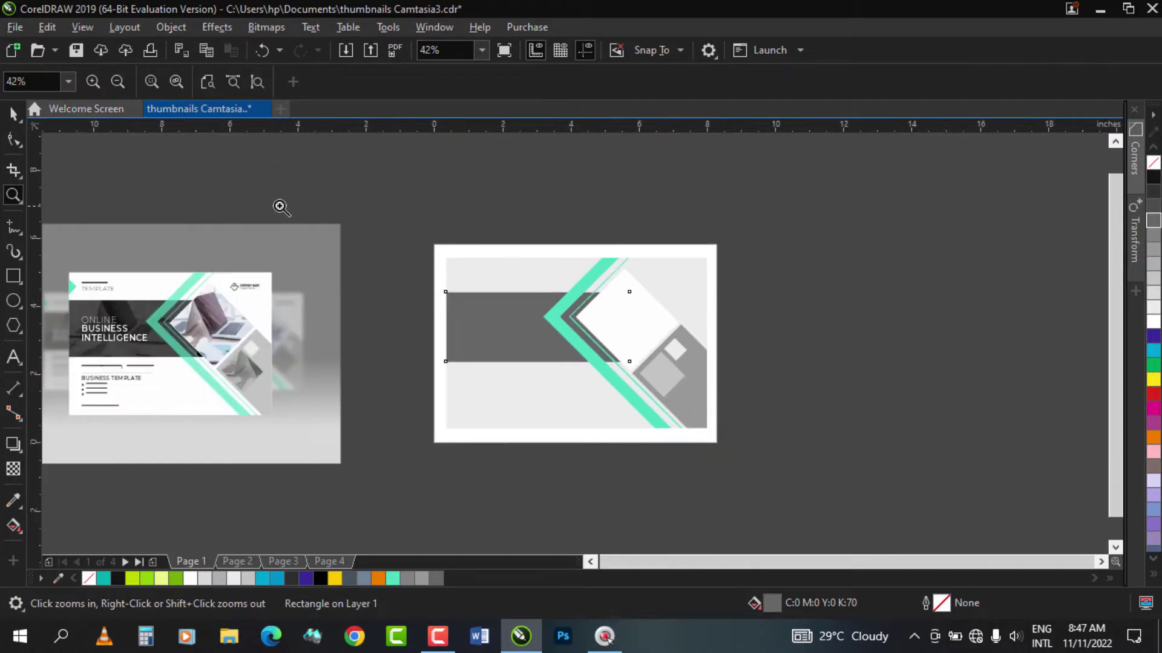
left_click_drag(280, 207, 802, 479)
left_click(13, 112)
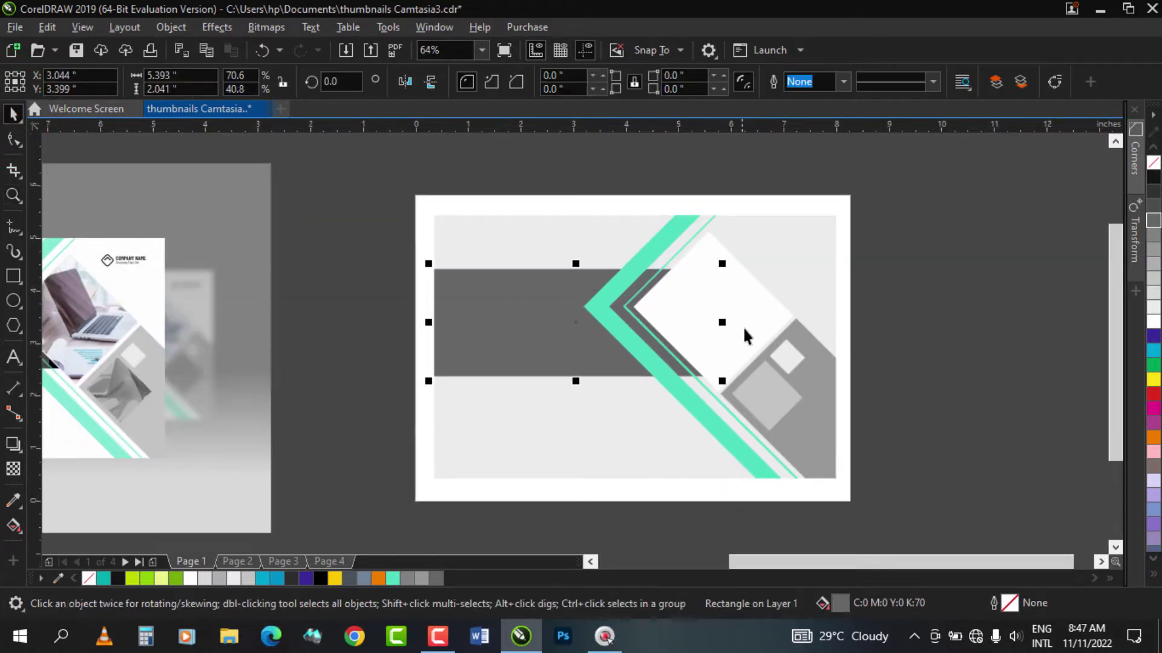
left_click(746, 310)
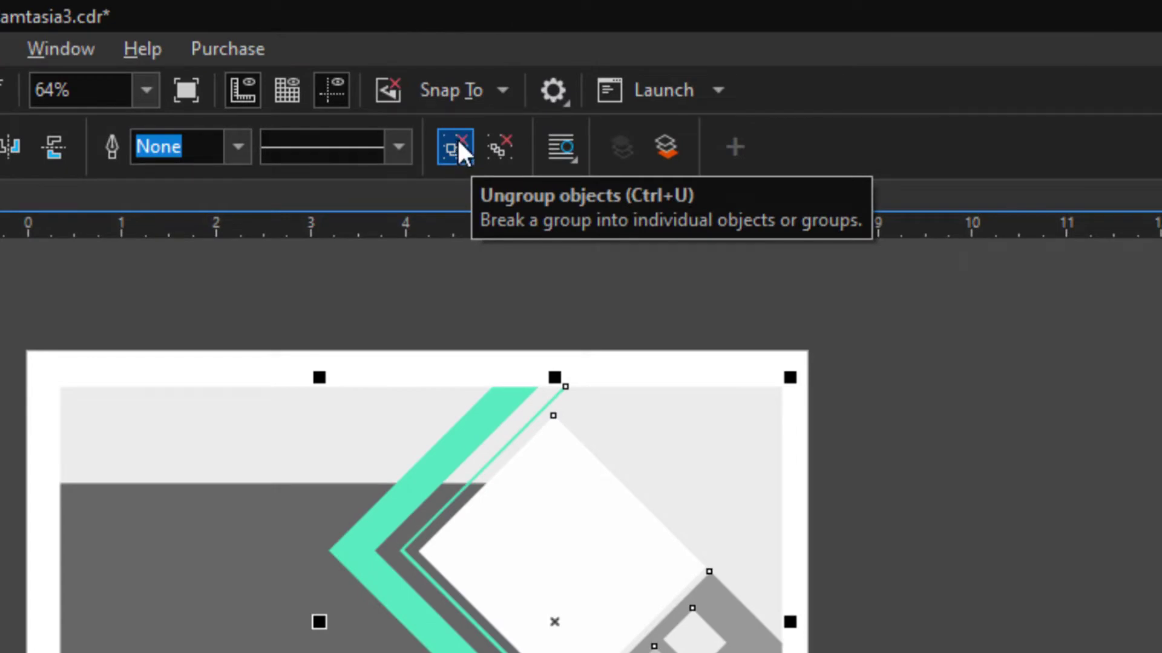
left_click(456, 138)
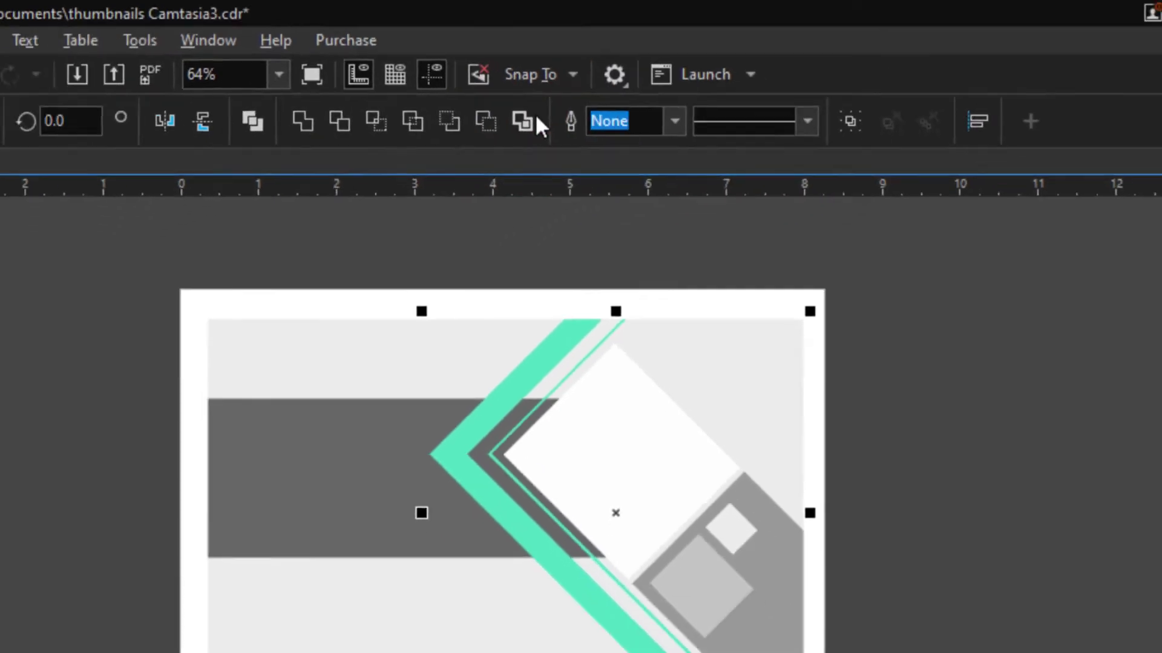
key("Escape")
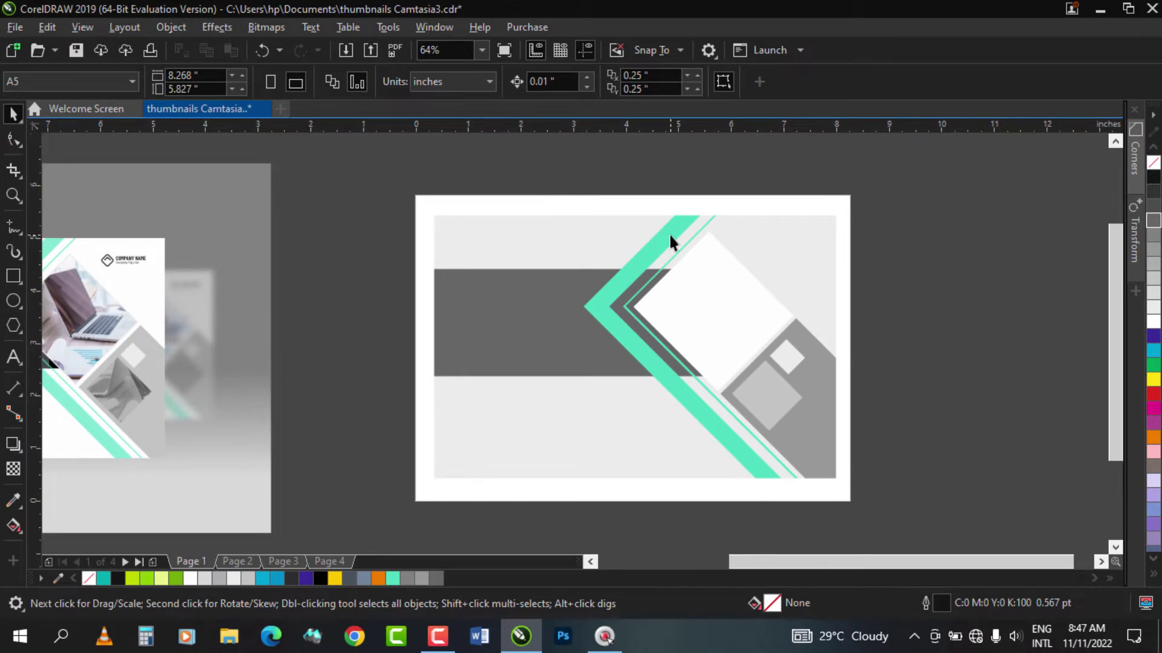
Step: Apply a uniform transparency to the green chevron strips at a strength below the default 50
left_click(670, 232)
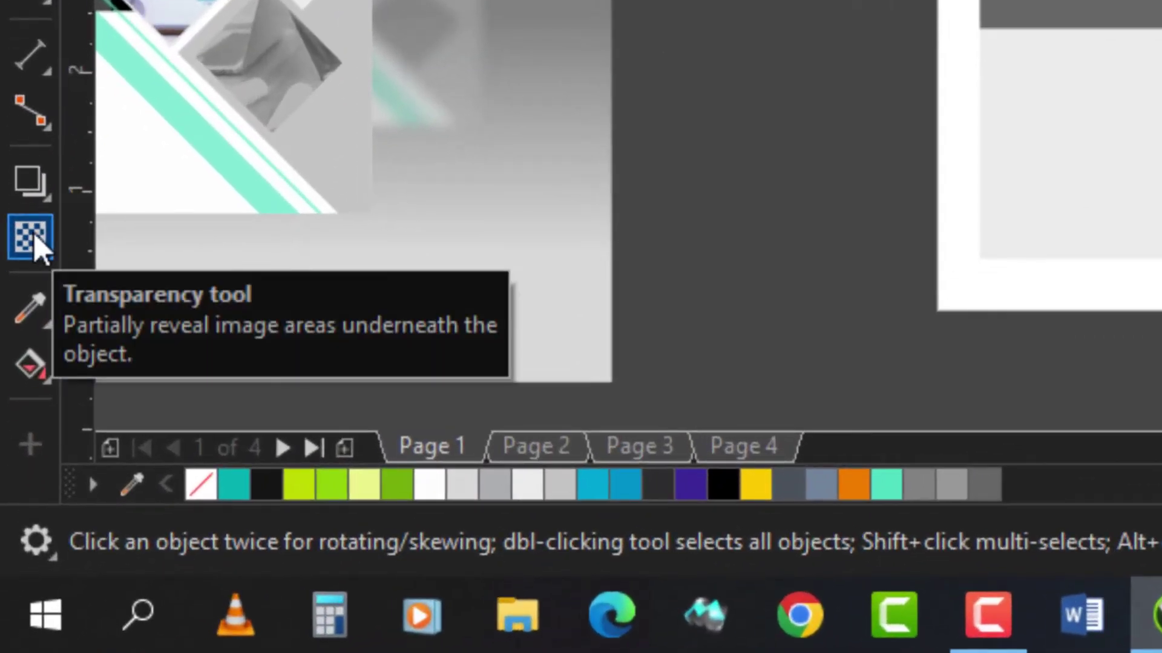
left_click(34, 242)
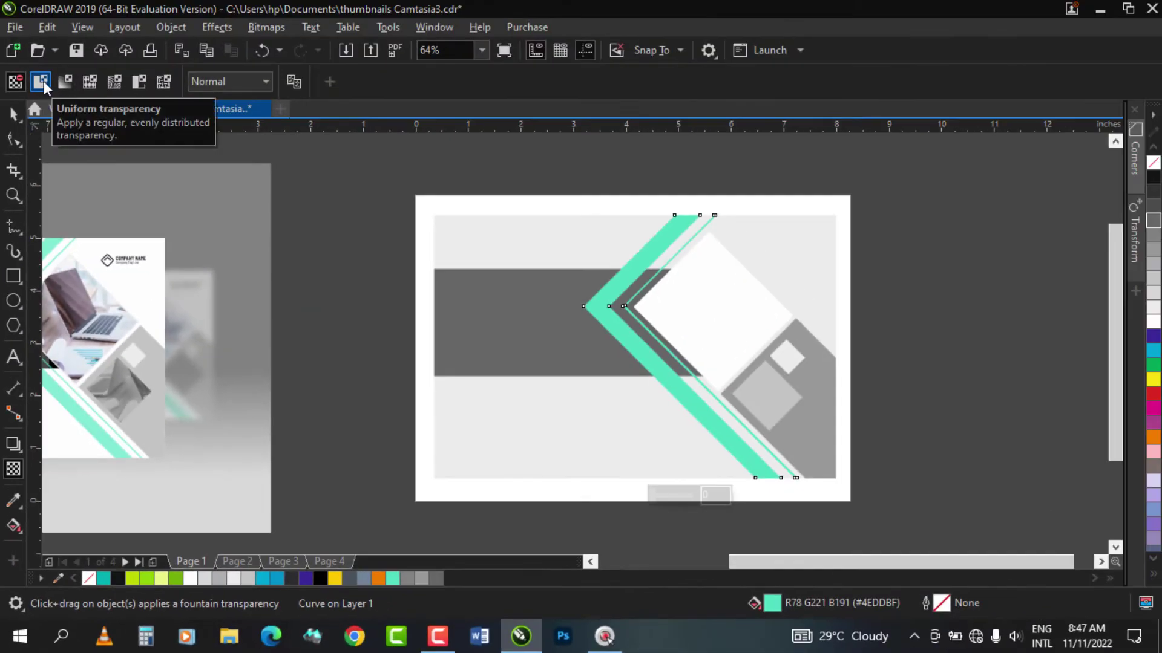
left_click(41, 81)
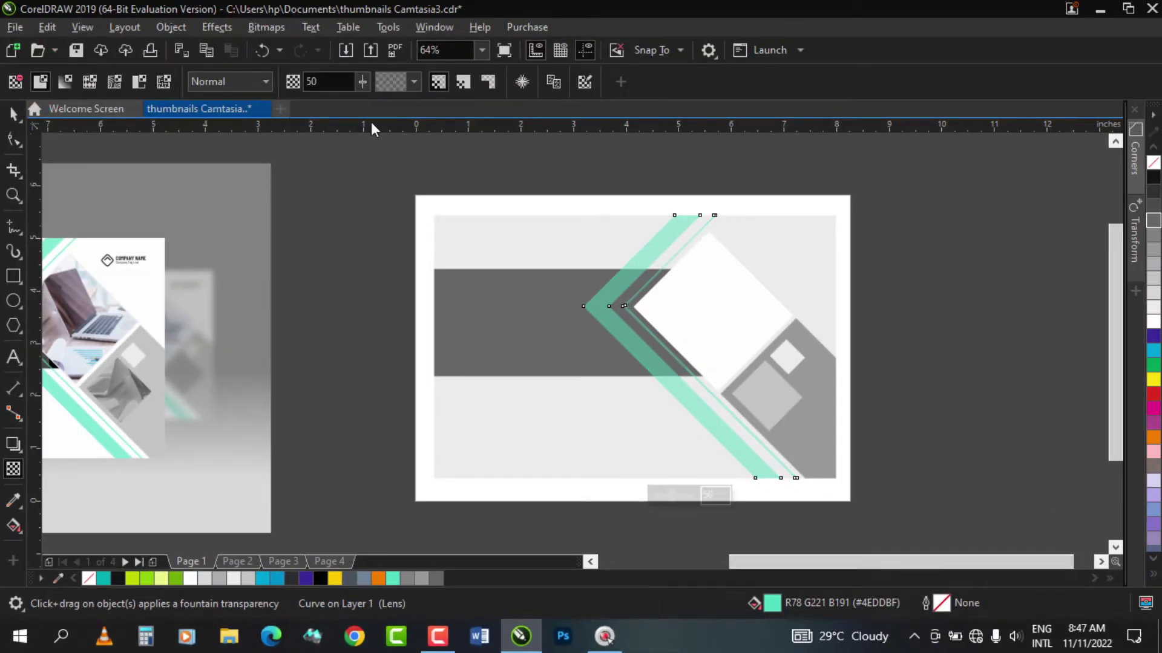
left_click(311, 82)
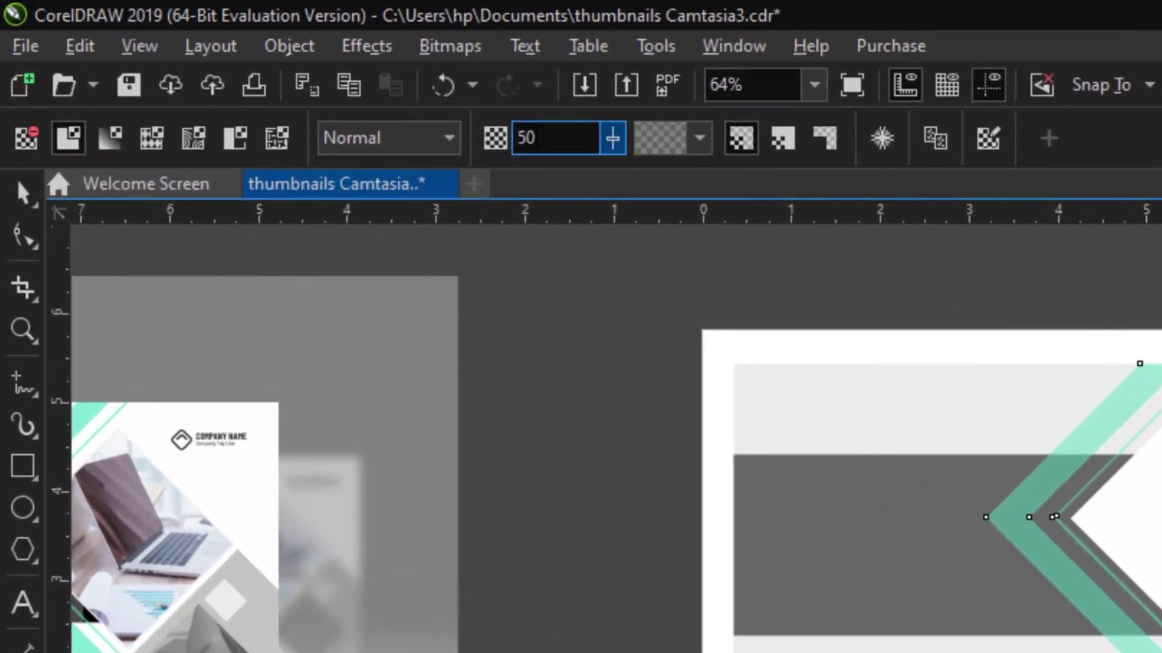
left_click_drag(311, 82, 296, 83)
type("3")
key("Return")
left_click(23, 192)
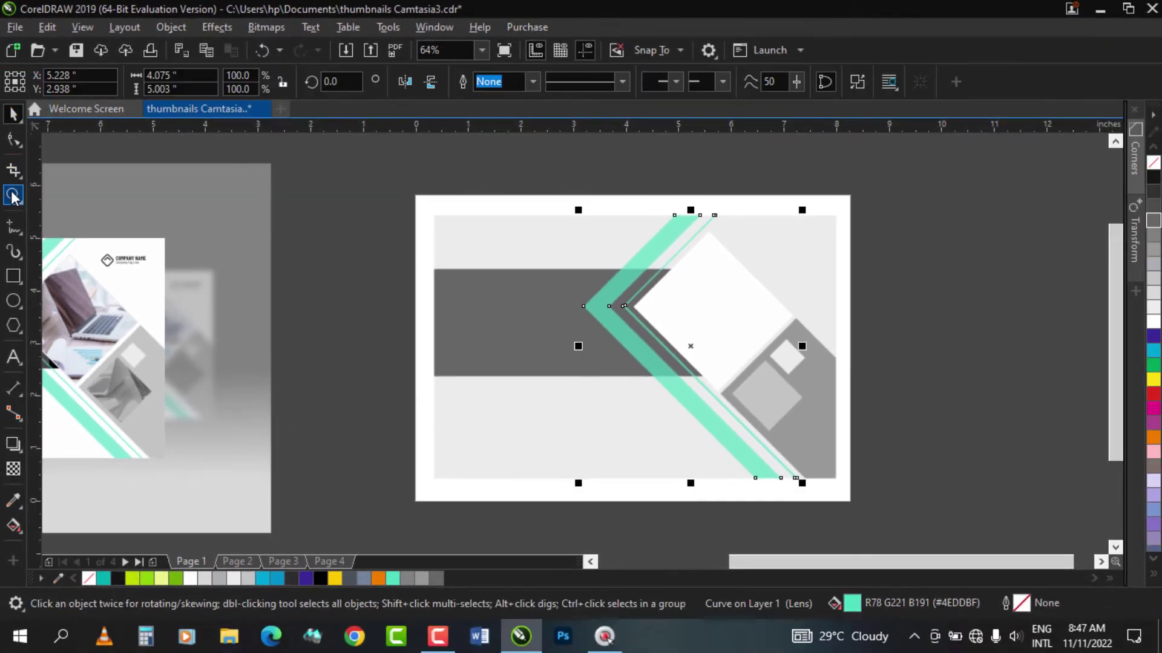
Step: Change the dark band's fill to 80% black
left_click(23, 331)
right_click(292, 235)
left_click_drag(271, 196, 813, 464)
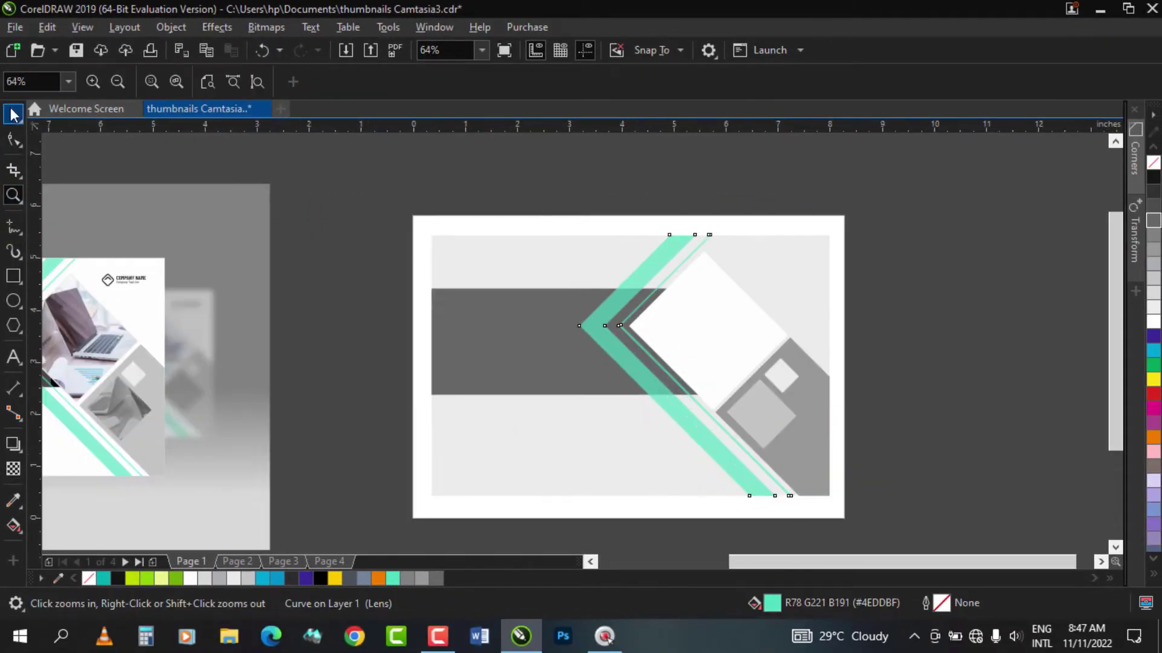
left_click(14, 114)
left_click(530, 339)
left_click(1154, 191)
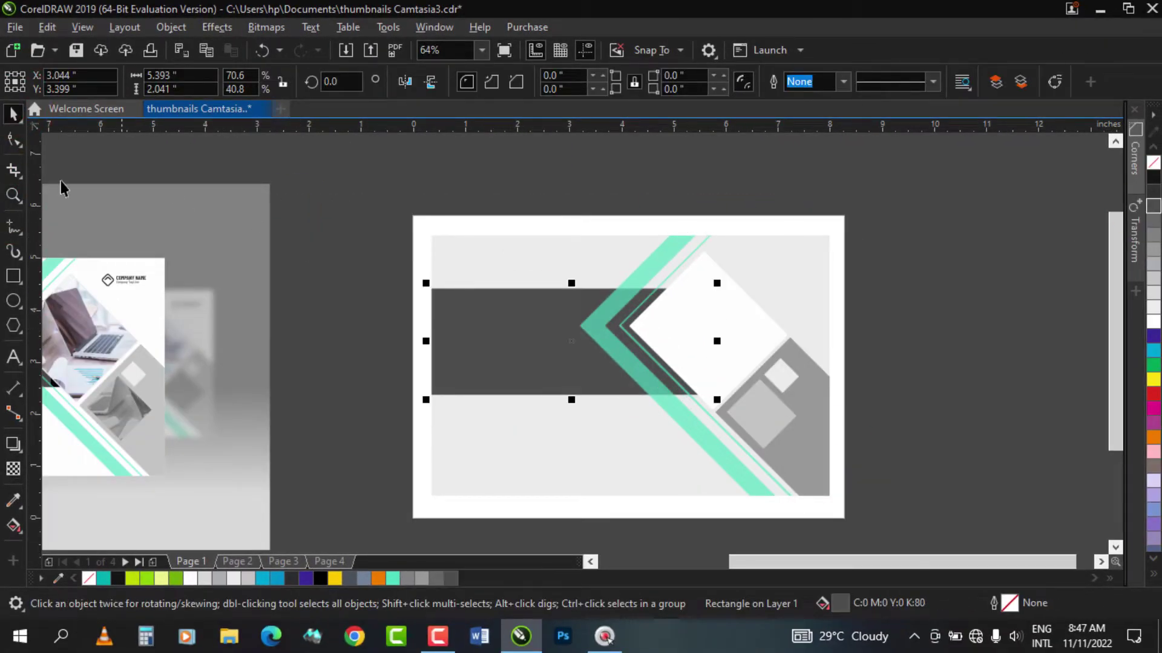
Step: Switch to Page 4, which holds the source pictures
left_click(13, 194)
right_click(243, 248)
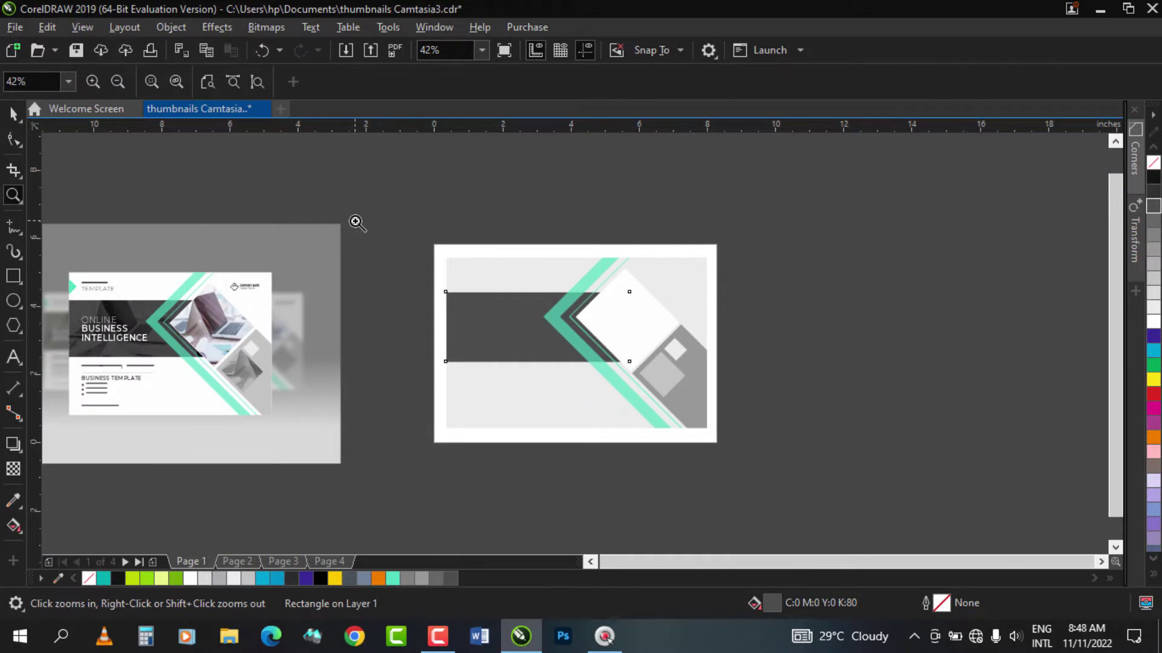
left_click_drag(357, 223, 786, 478)
left_click(14, 114)
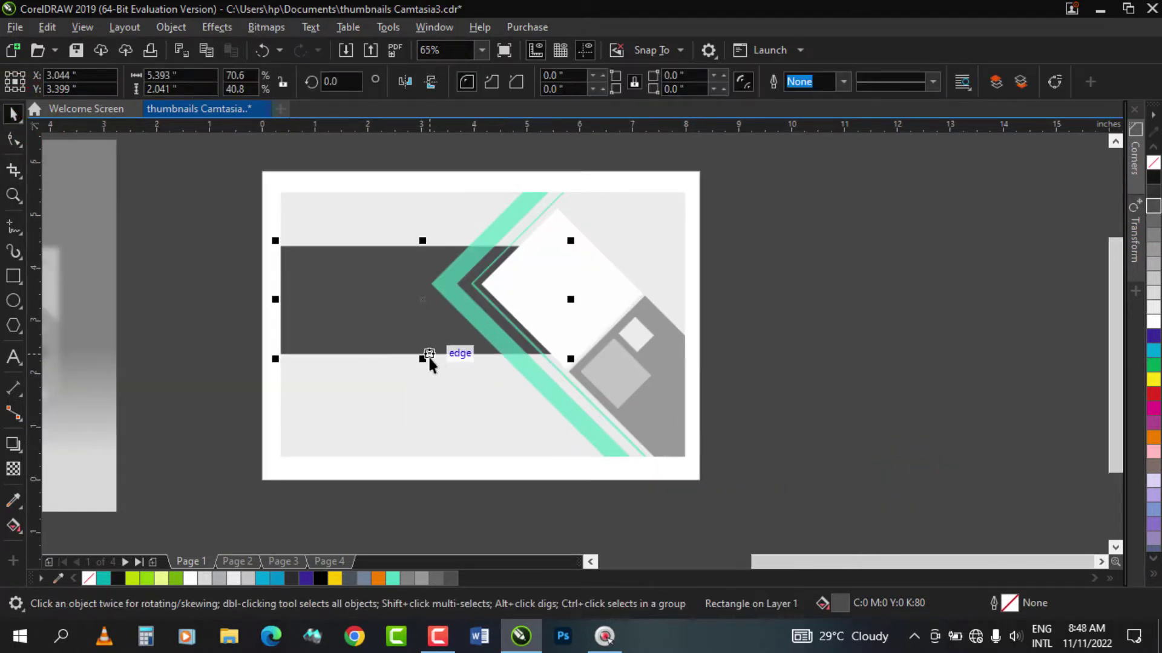
left_click(13, 194)
right_click(511, 316)
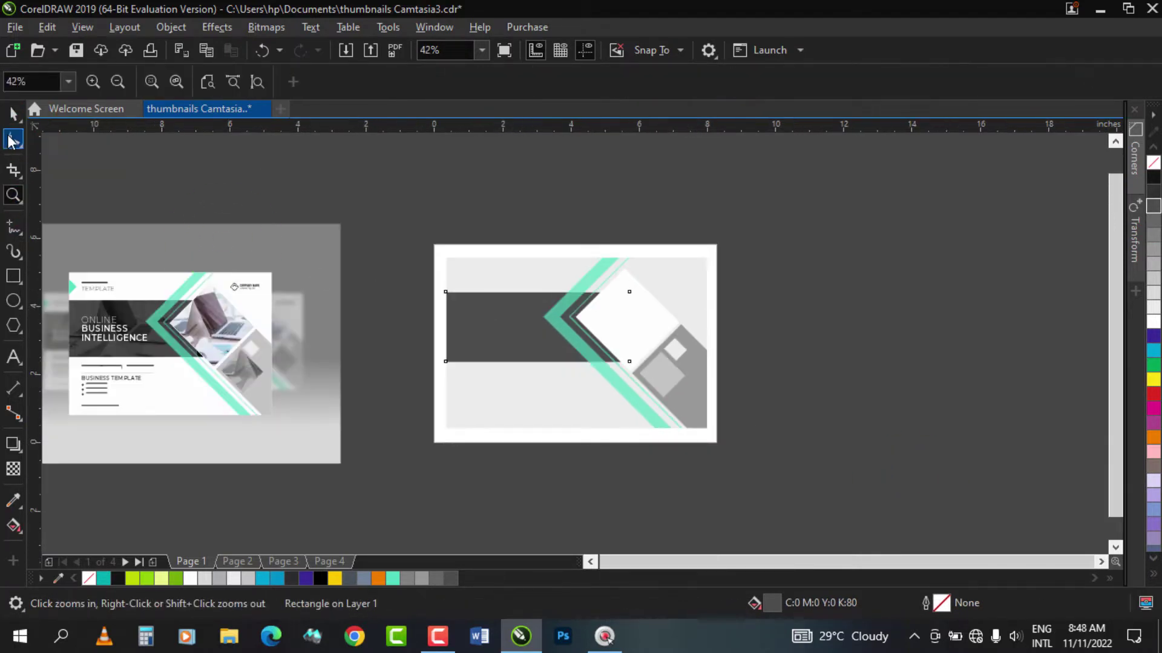
left_click(14, 114)
left_click(329, 561)
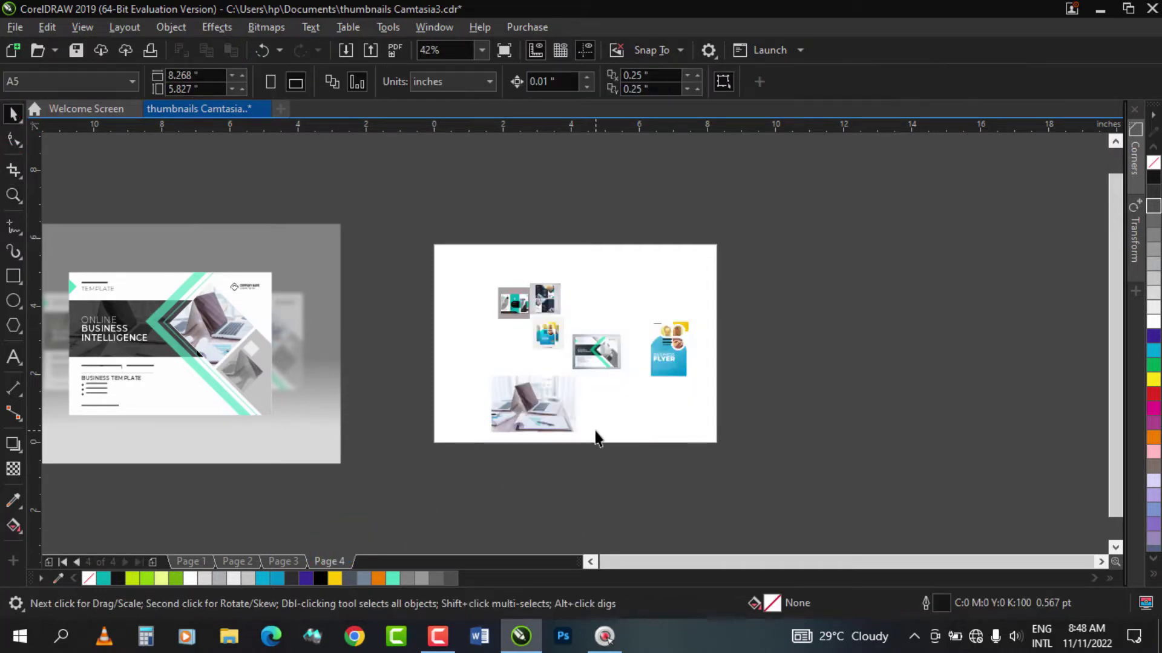
Step: Move the laptop photo off Page 4 onto the desktop beside the page and return to Page 1
left_click_drag(532, 404, 836, 343)
left_click(191, 561)
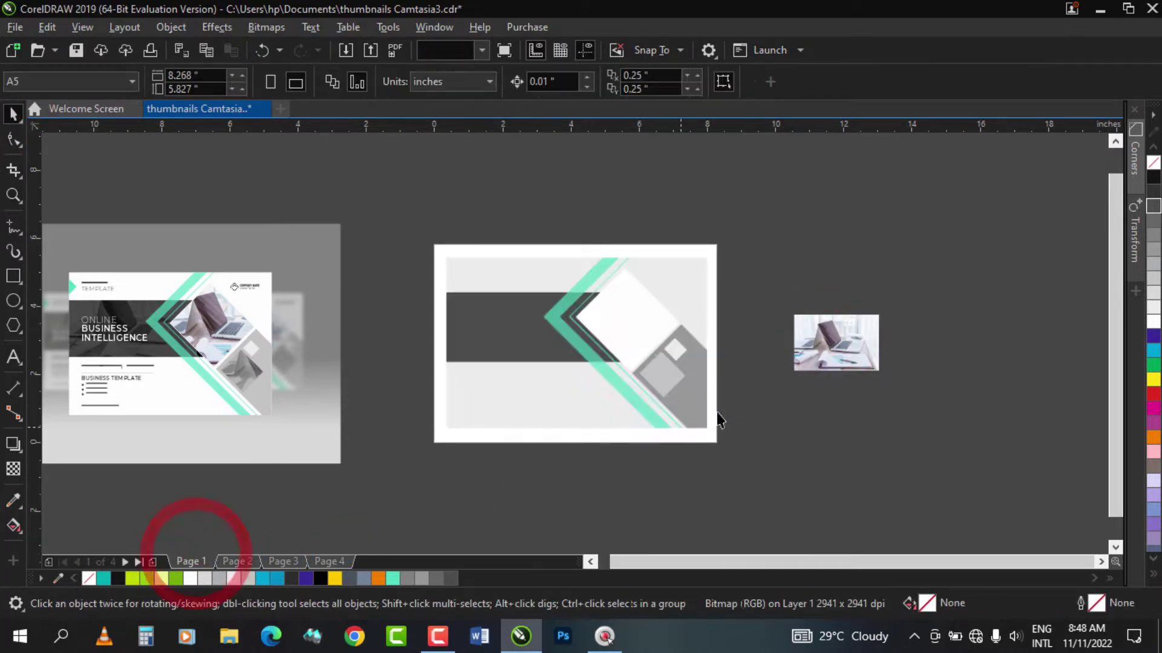
left_click(13, 194)
left_click_drag(392, 225, 934, 455)
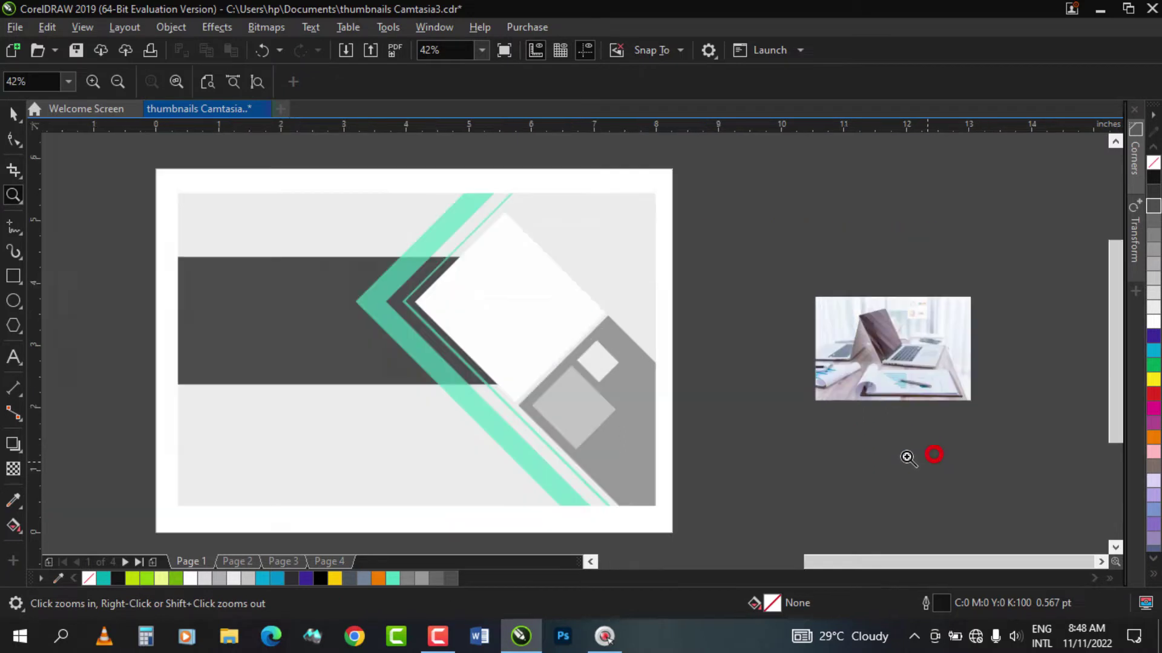
Step: Duplicate the laptop photo beside the page and enlarge the copy to about 4.53 by 3.02 inches
left_click(12, 115)
left_click_drag(902, 332, 800, 206)
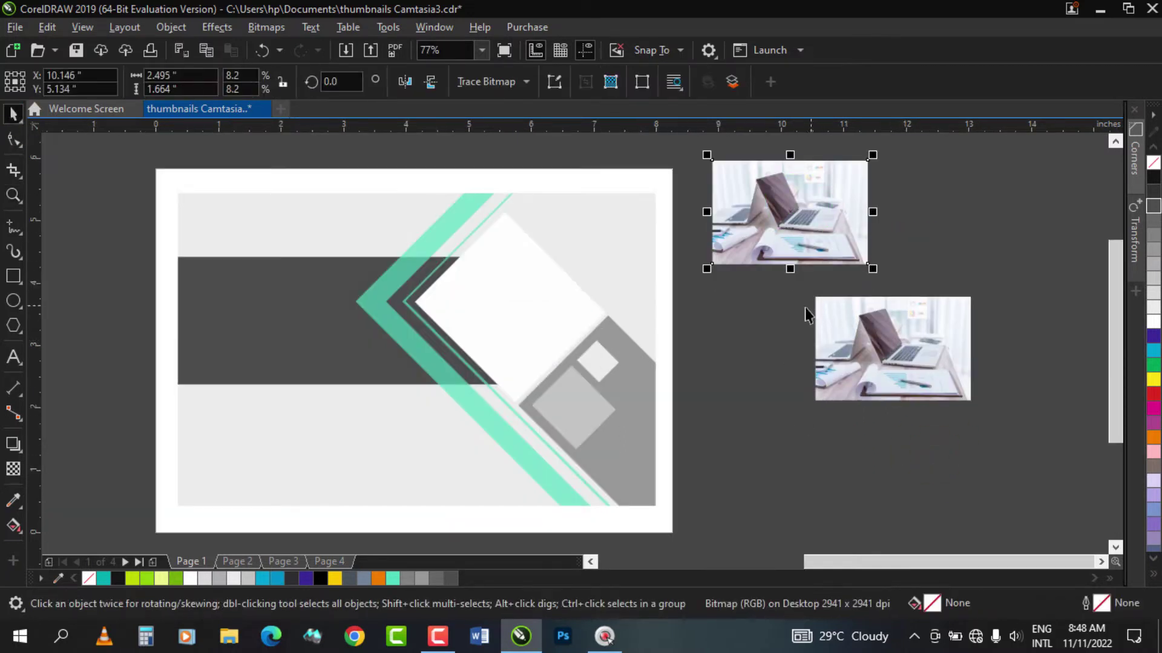
left_click(805, 307)
left_click(792, 232)
left_click_drag(867, 263, 995, 348)
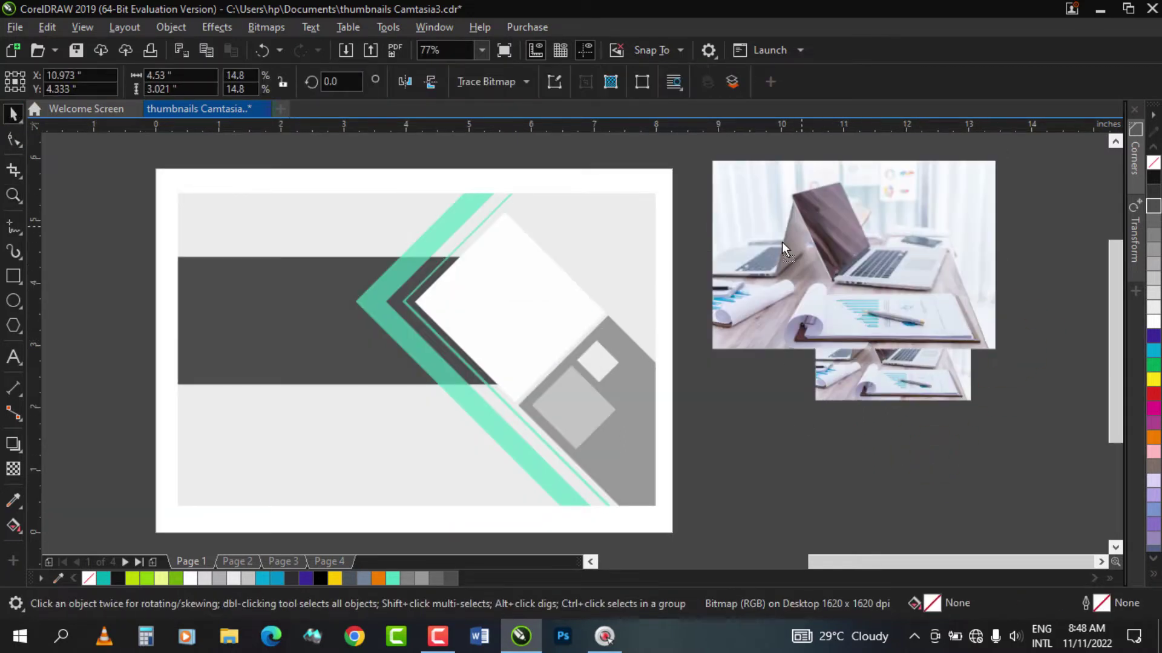
Step: Enlarge the photo copy to about 4.67 by 3.12 inches and PowerClip it inside the large white diamond
left_click_drag(814, 219, 601, 271)
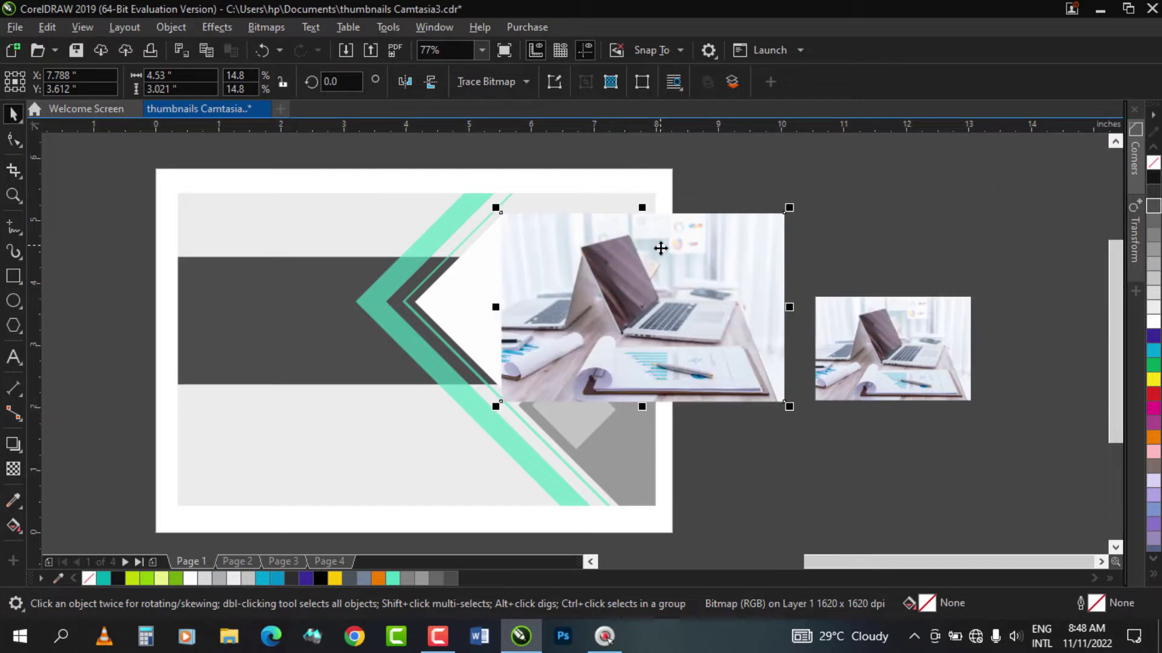
left_click_drag(789, 208, 797, 202)
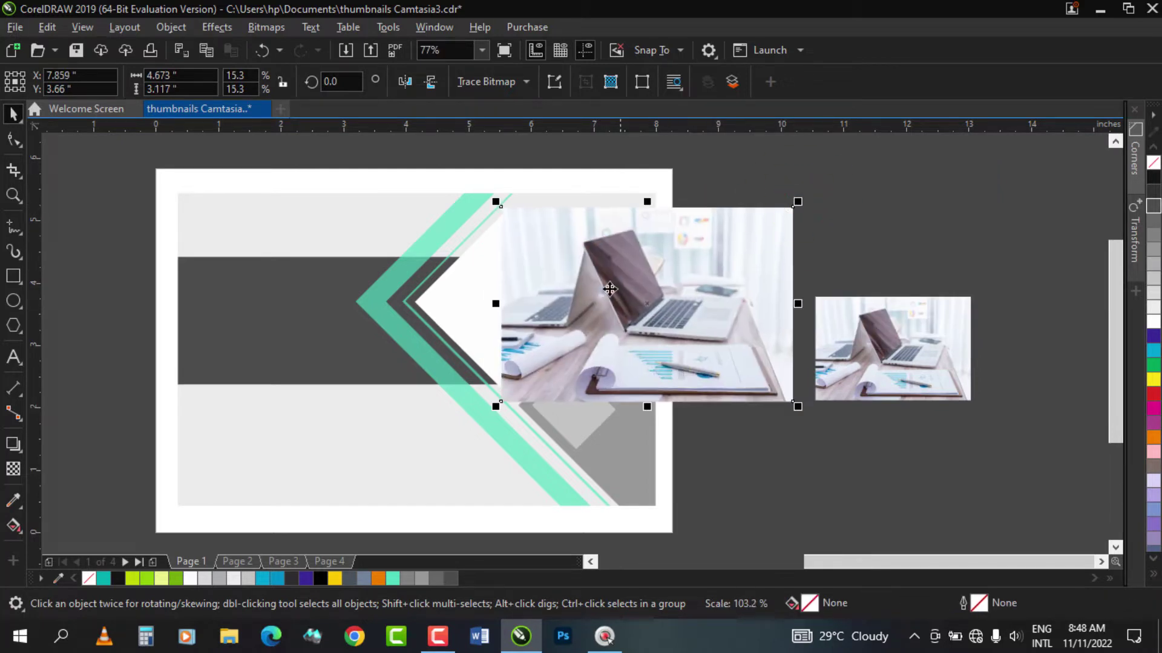
left_click_drag(621, 266, 769, 264)
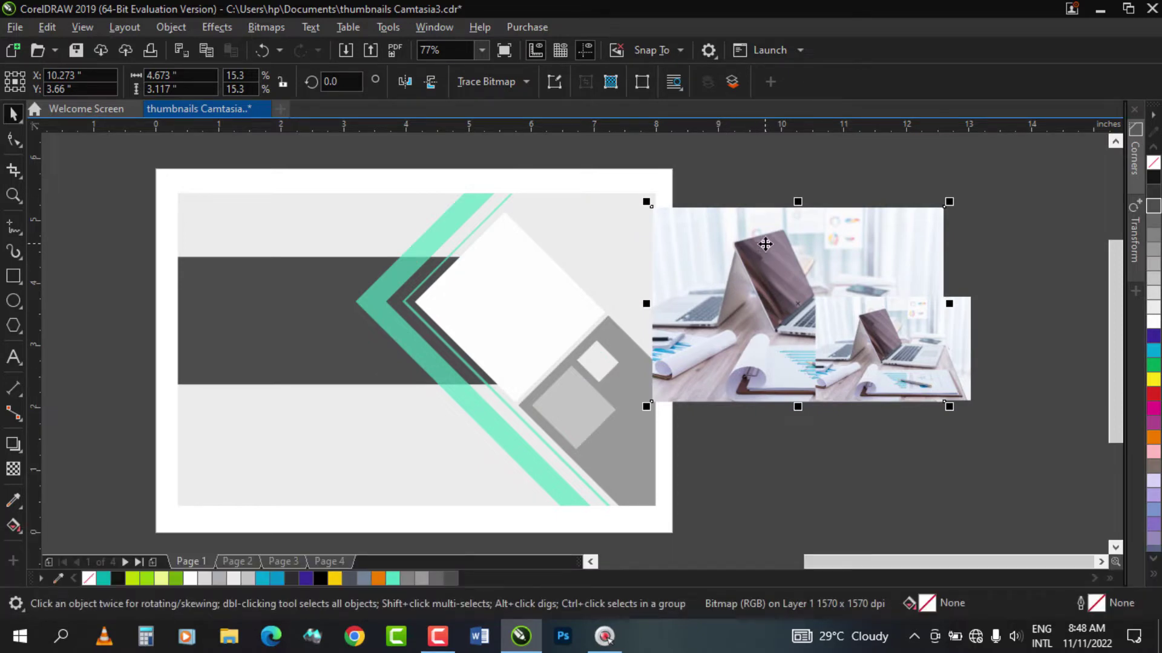
left_click_drag(766, 243, 502, 253)
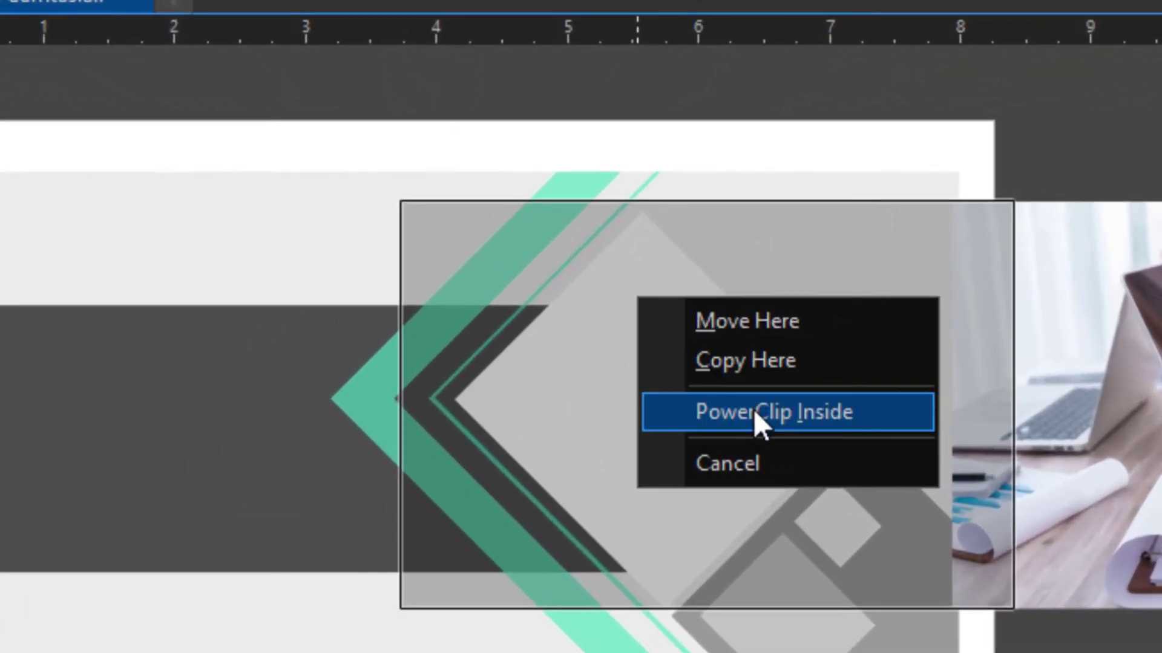
left_click(753, 409)
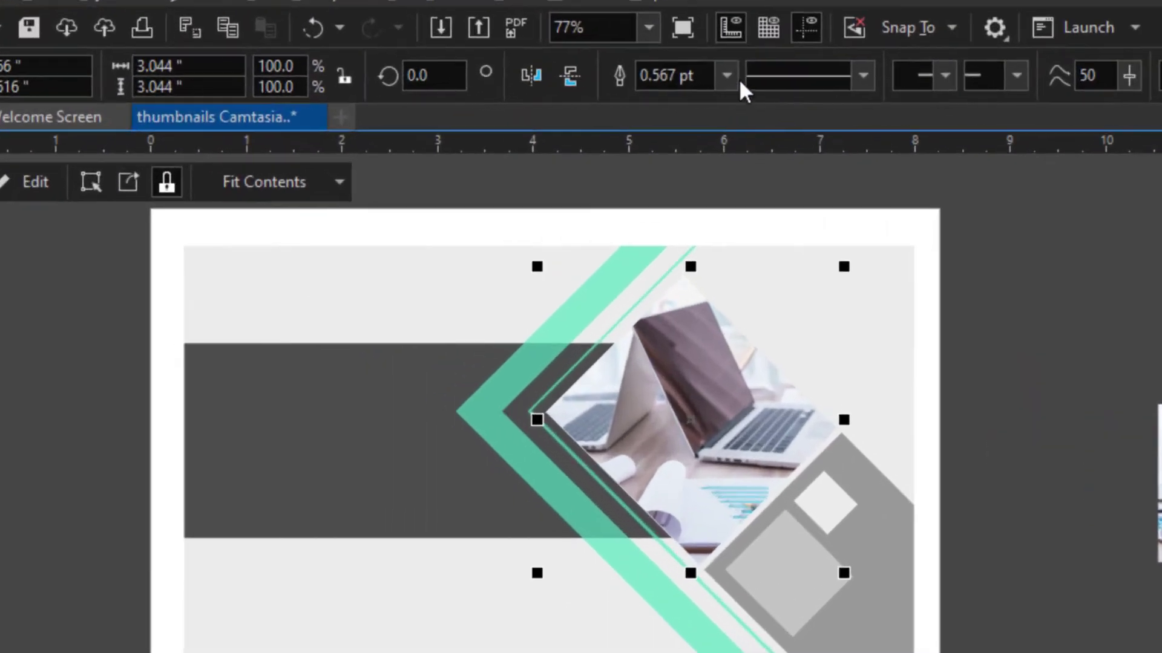
Step: Give the large picture diamond a 2.0 pt outline in 10% black
left_click(532, 82)
left_click(666, 219)
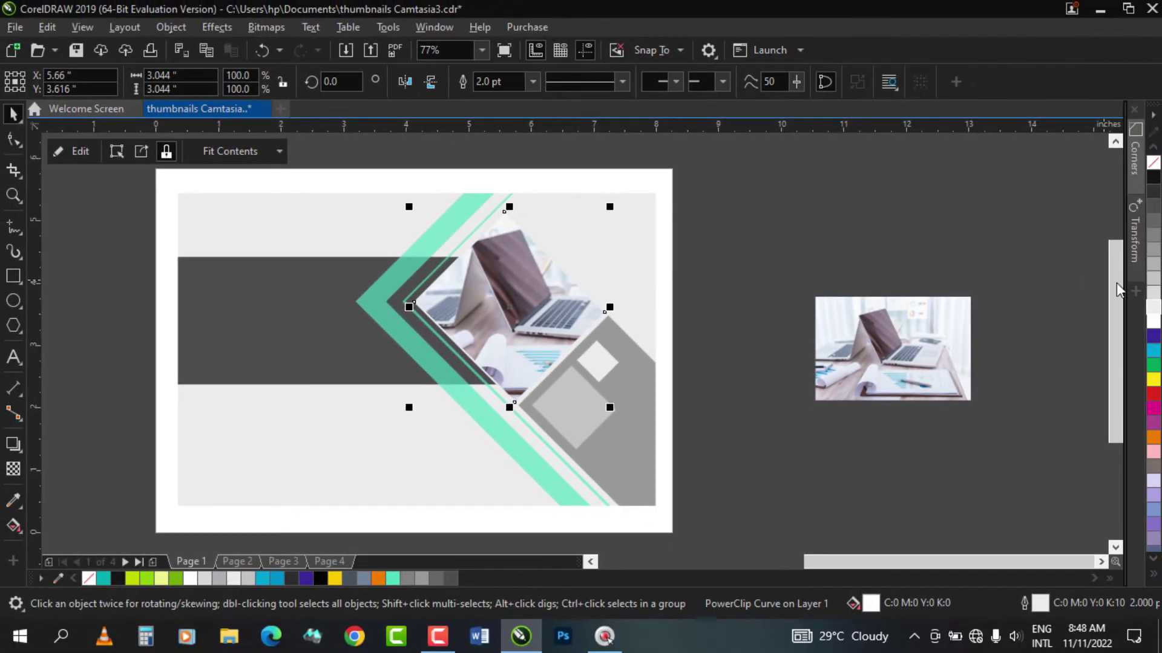
left_click(769, 228)
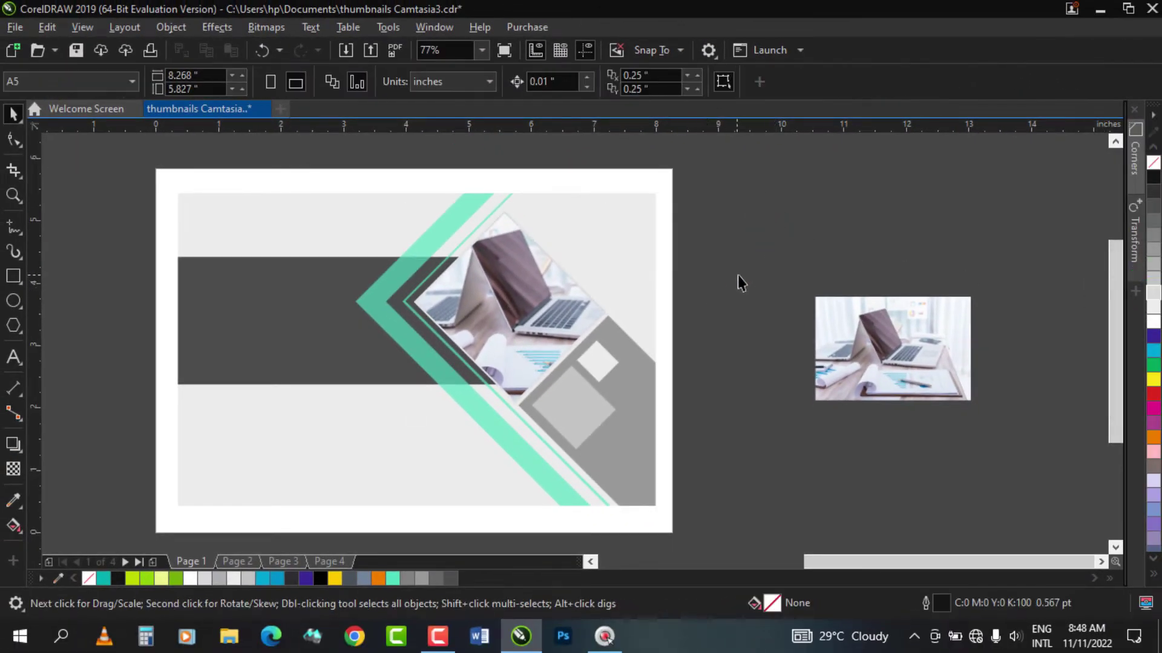
Step: Select all the template artwork on the page and scale it up from its centre to cover the whole page
left_click(15, 197)
right_click(225, 215)
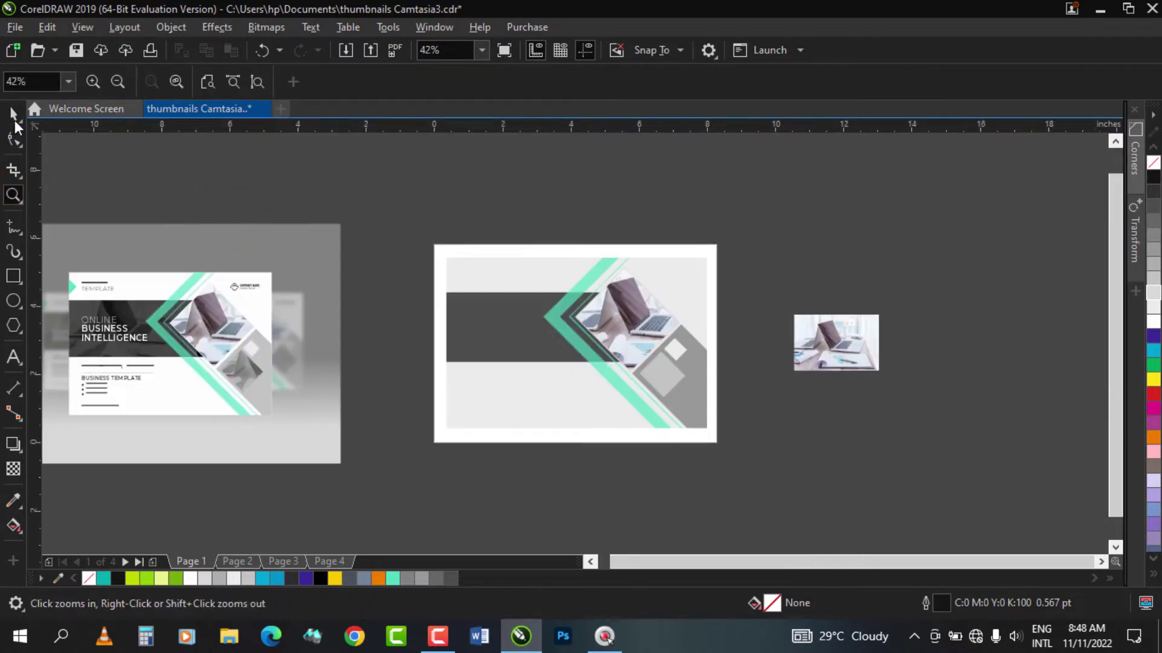
left_click(17, 115)
left_click_drag(383, 219, 739, 454)
key("shift")
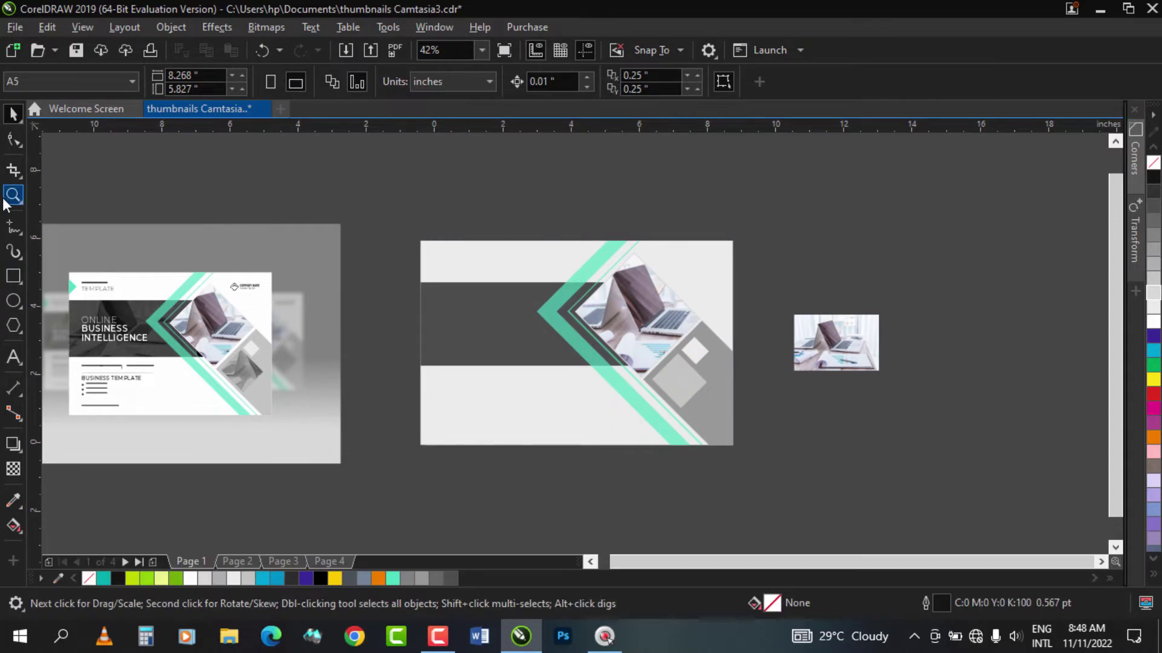
Step: Move the remaining laptop photo up beside the panel and convert it to grayscale
left_click(13, 194)
left_click_drag(385, 223, 935, 480)
left_click(13, 112)
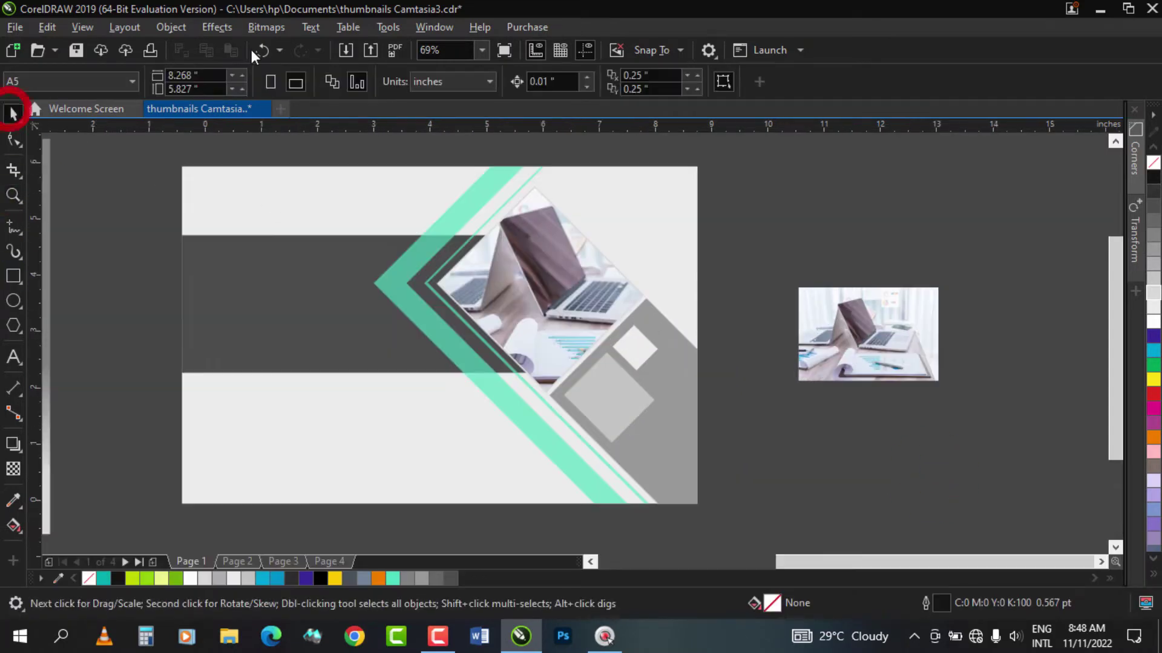
left_click_drag(895, 342, 826, 270)
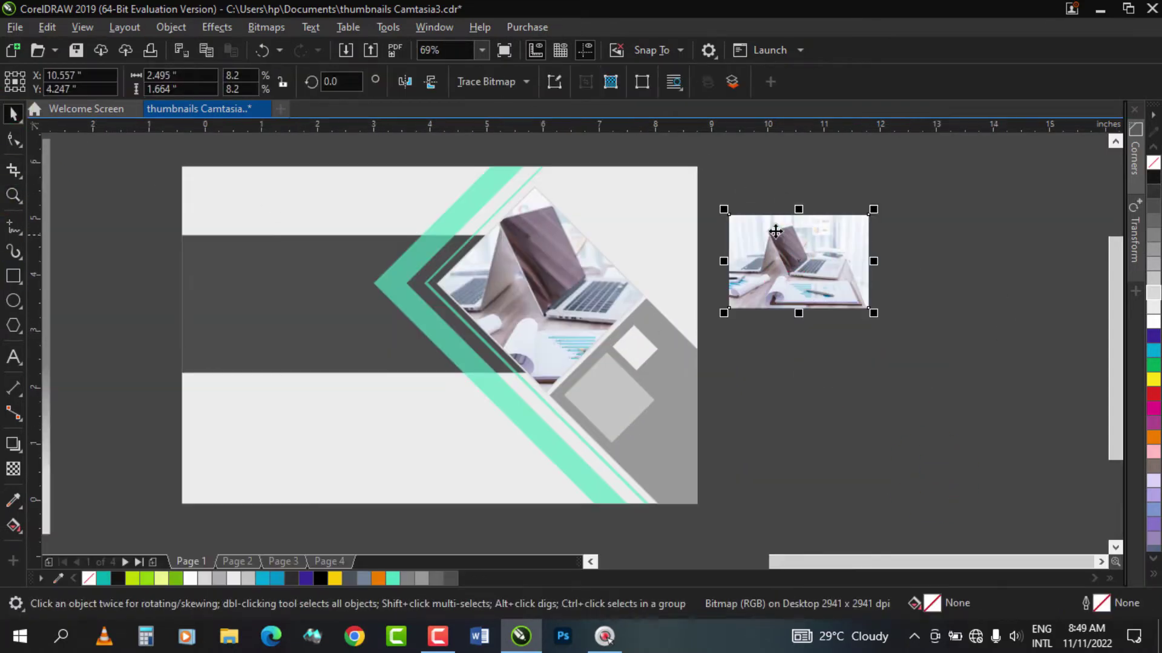
left_click(251, 34)
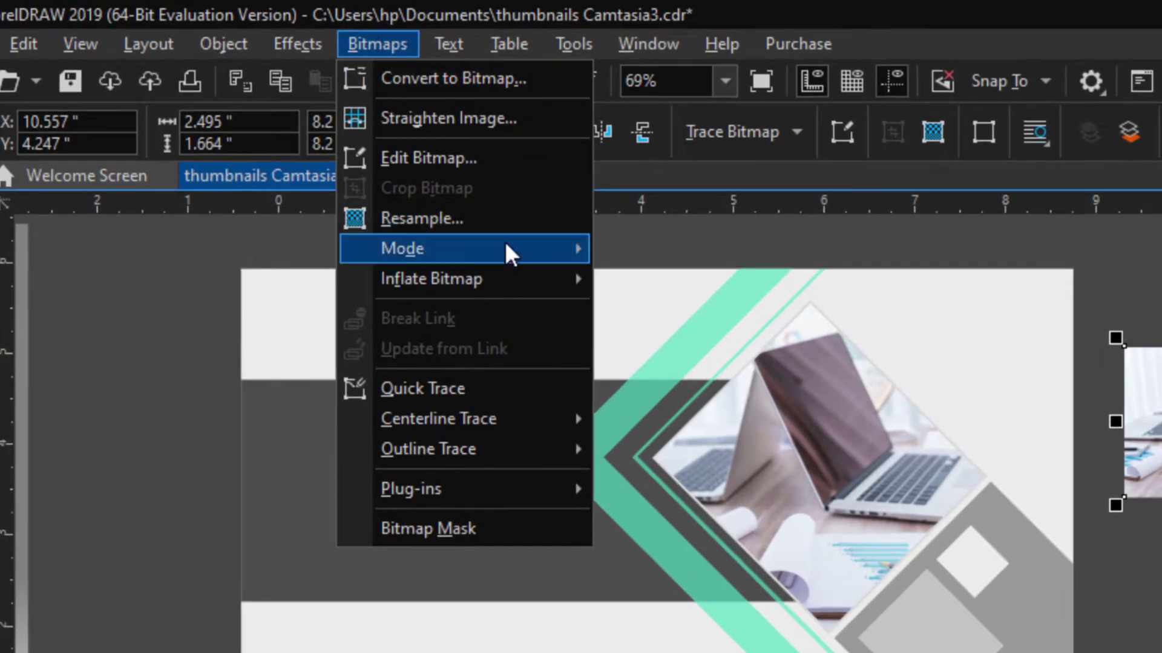
mouse_move(505, 248)
left_click(729, 252)
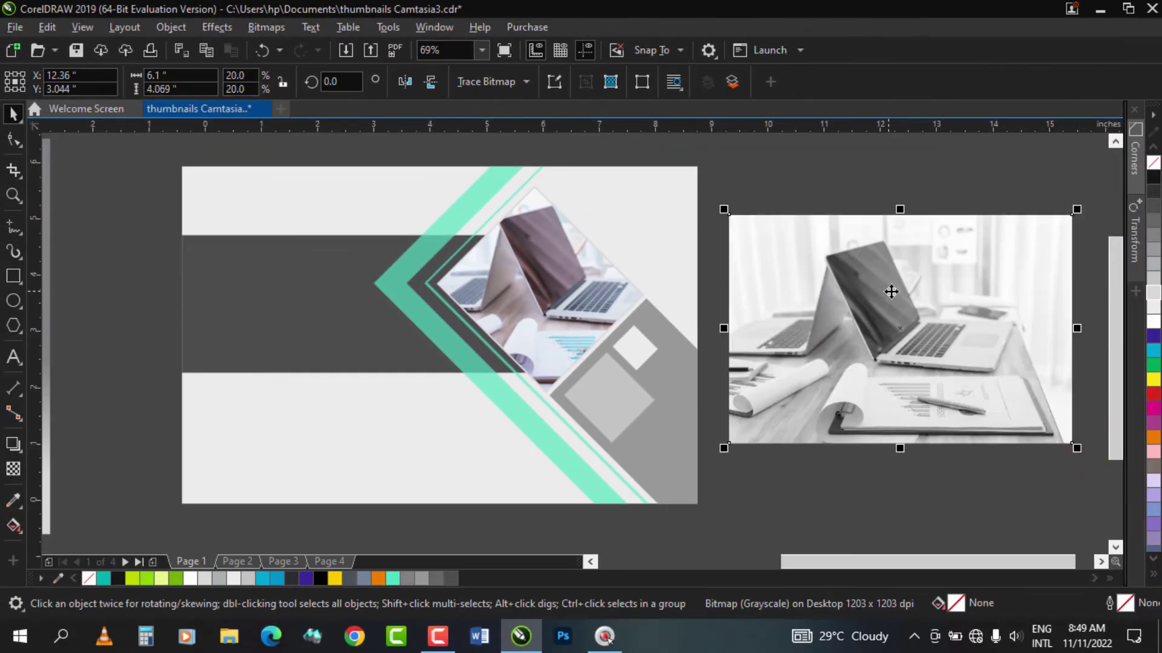
Step: Resize the grayscale photo to about 4.14 by 2.76 inches and place a copy about 6.55 by 4.37 inches over the panel
left_click_drag(896, 297, 807, 371)
left_click_drag(839, 343, 943, 268)
left_click_drag(723, 429, 841, 356)
left_click_drag(853, 282, 626, 347)
right_click(693, 327)
left_click(630, 273)
left_click_drag(604, 249, 468, 161)
Step: Apply a uniform transparency of 70 to the large grayscale photo
left_click(13, 470)
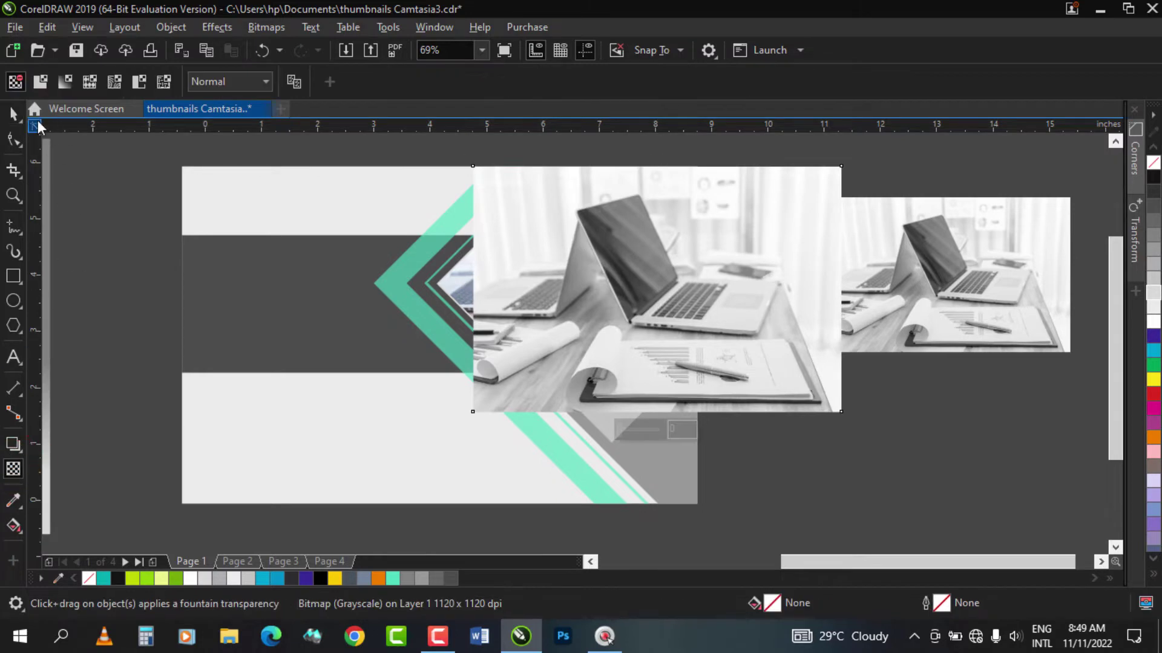
left_click(40, 83)
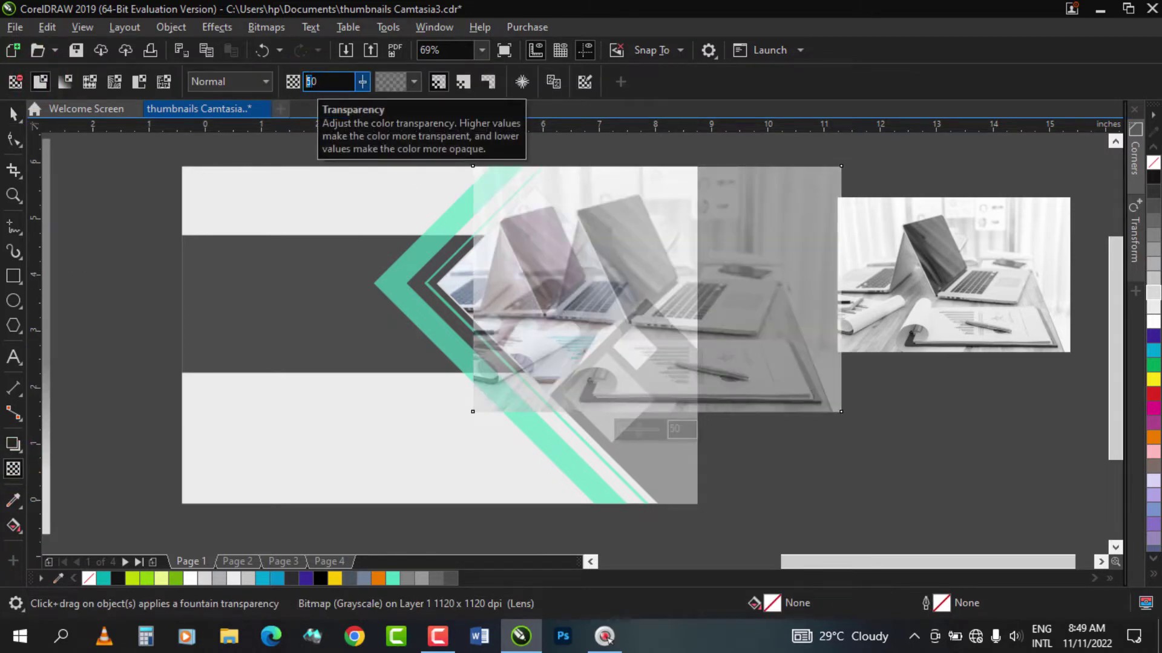
type("7")
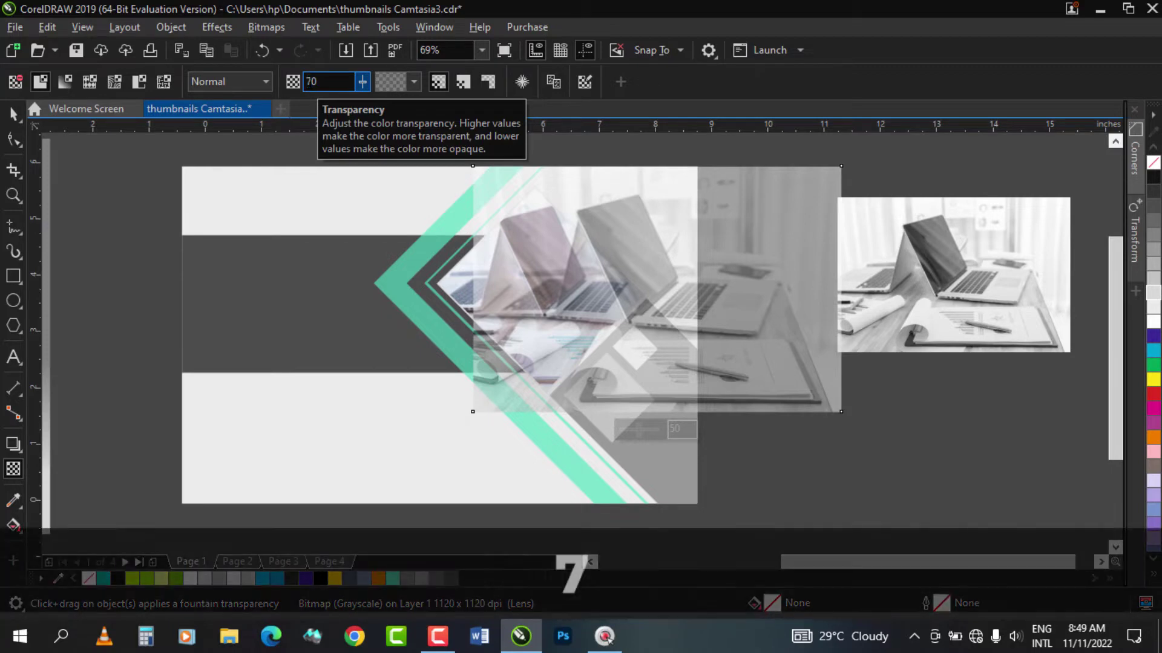
key("Return")
Step: PowerClip the semi-transparent grayscale photo inside the dark band and change the band's fill to black
left_click(14, 113)
left_click_drag(657, 243, 304, 274)
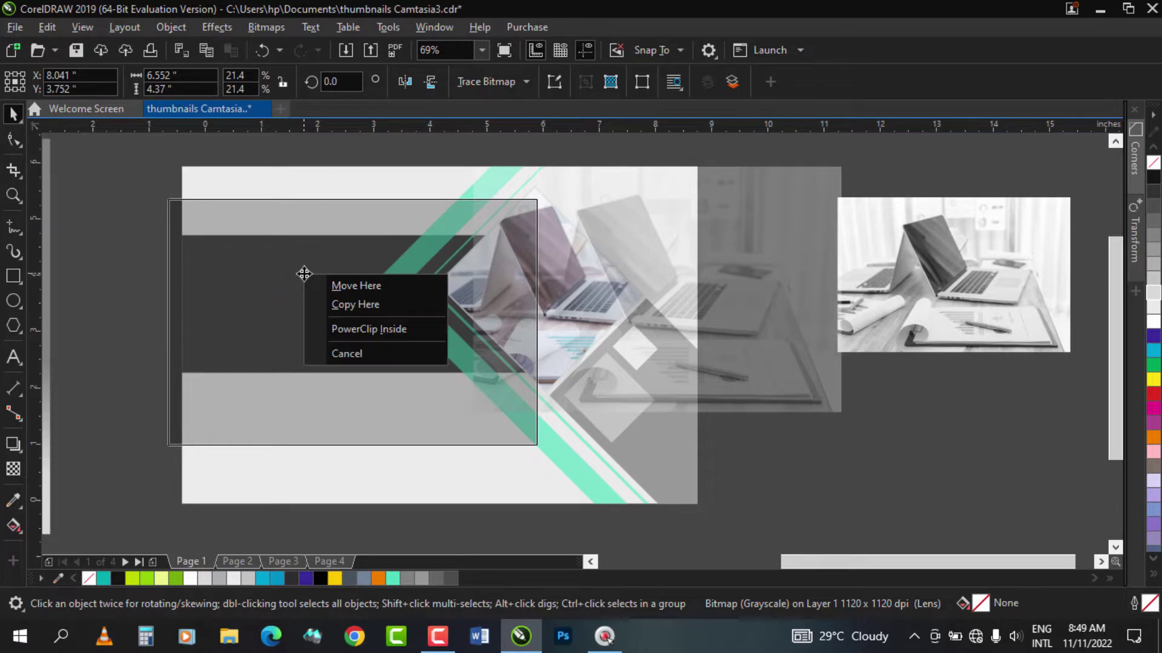
left_click(391, 326)
left_click(1153, 179)
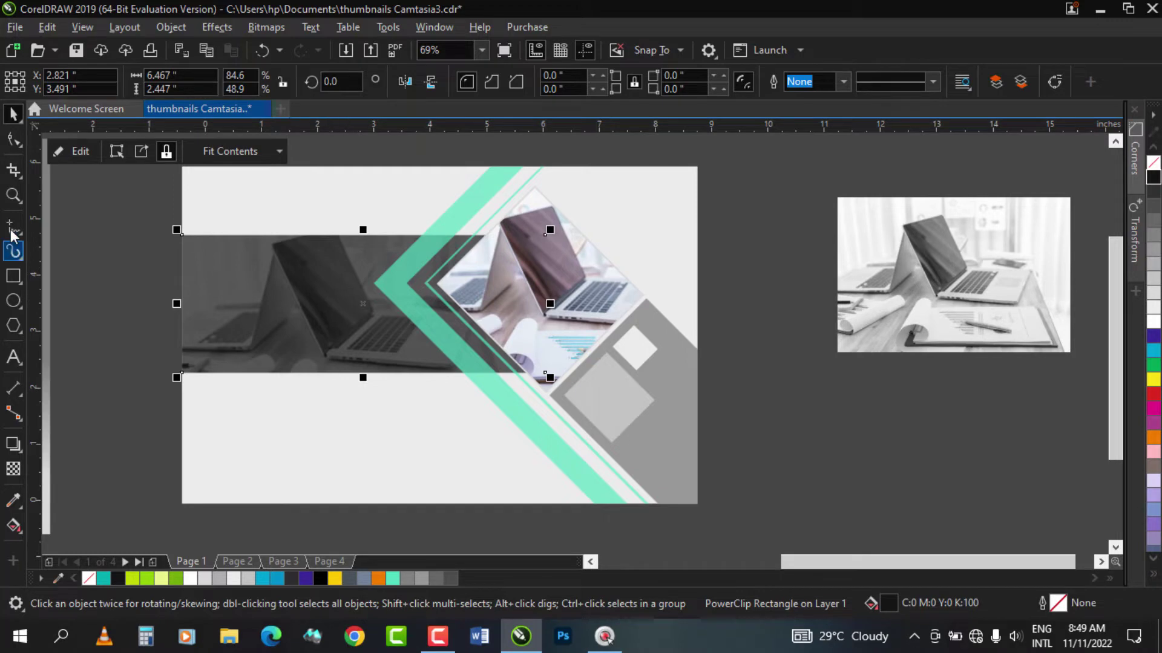
Step: Open the dark band's PowerClip contents and enlarge the photo inside it
left_click(13, 196)
right_click(552, 292)
left_click_drag(288, 197, 1004, 454)
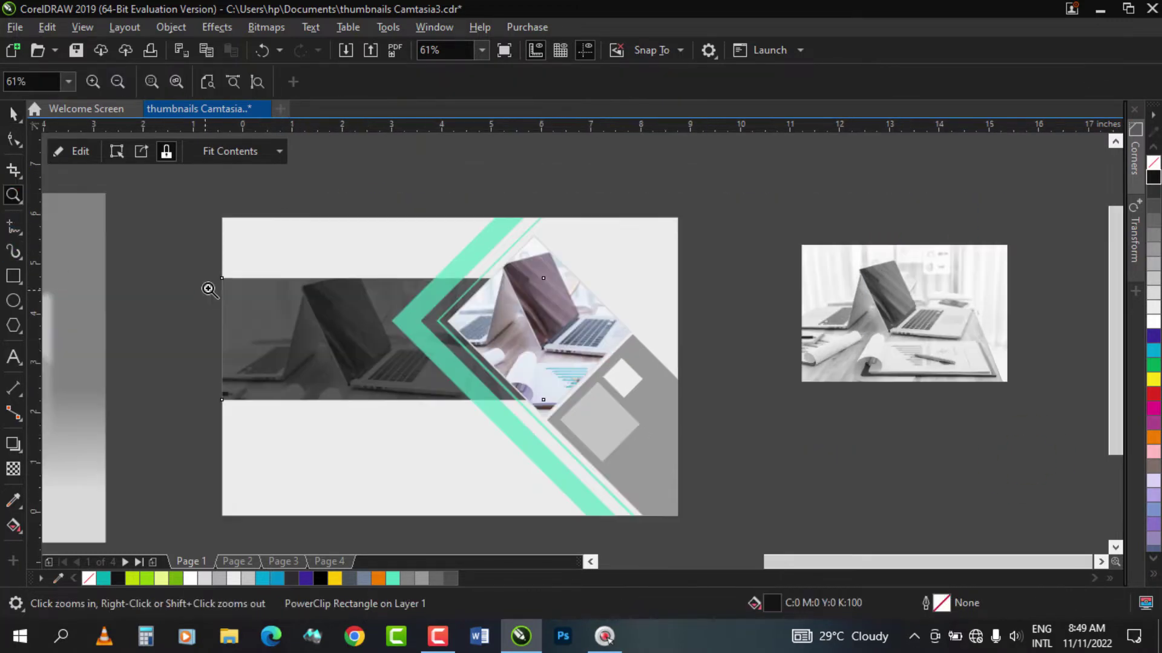
key("space")
left_click(343, 328, "ctrl")
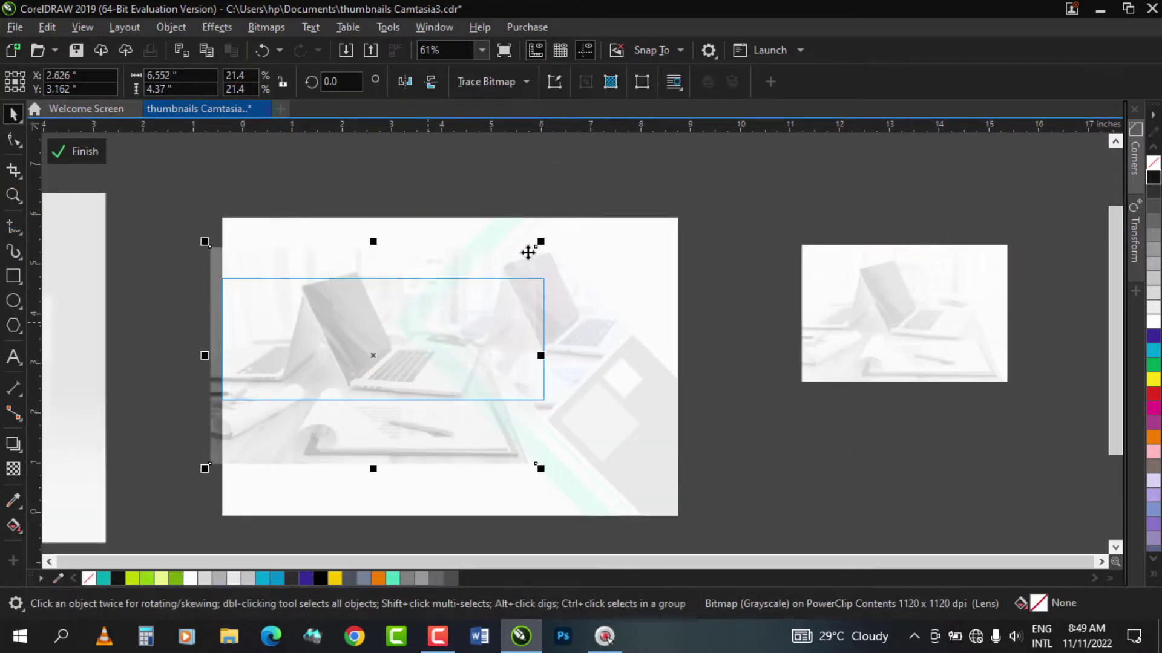
left_click_drag(540, 242, 579, 218)
Step: Set the band photo's transparency to 85 and finish editing the PowerClip contents
left_click(14, 469)
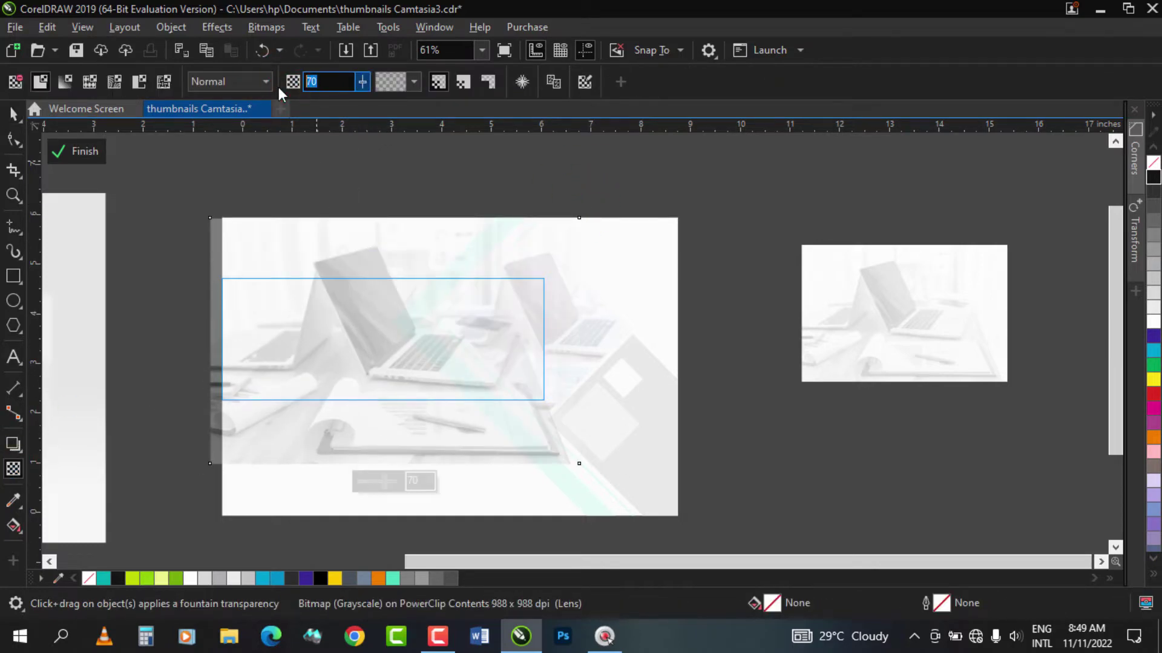
type("85")
key("Return")
left_click(13, 115)
left_click(311, 166, "ctrl")
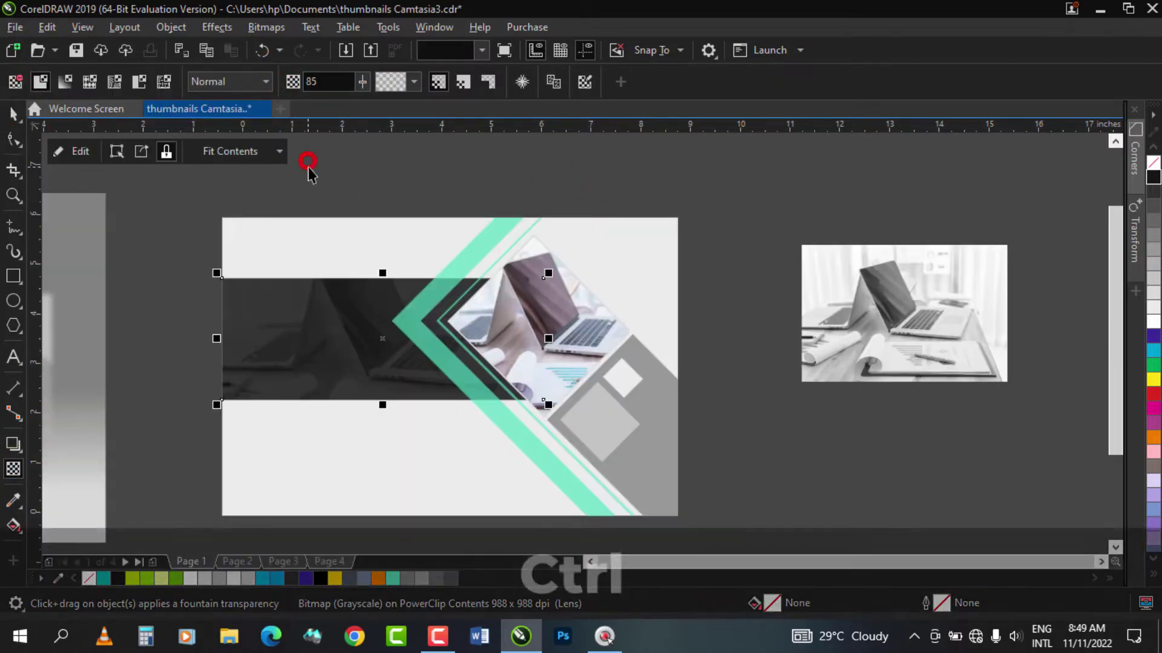
Step: Apply a uniform transparency at the default strength to the spare grayscale photo beside the panel
key("z")
right_click(524, 240)
left_click_drag(215, 258, 864, 444)
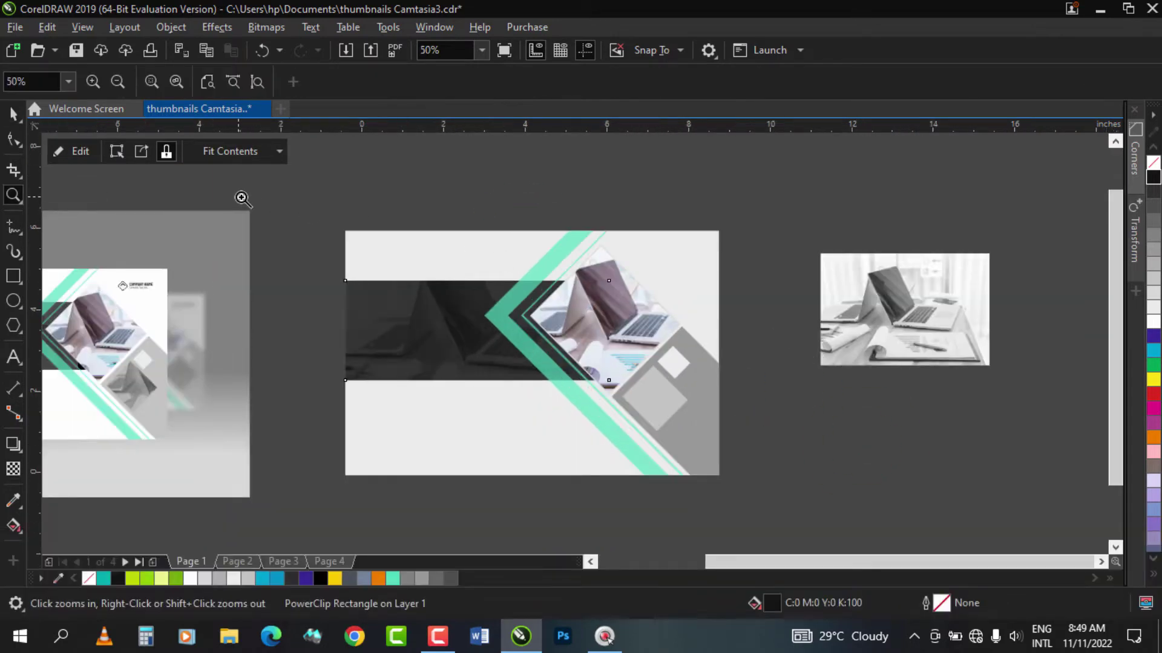
left_click(1063, 474)
key("space")
left_click(892, 330)
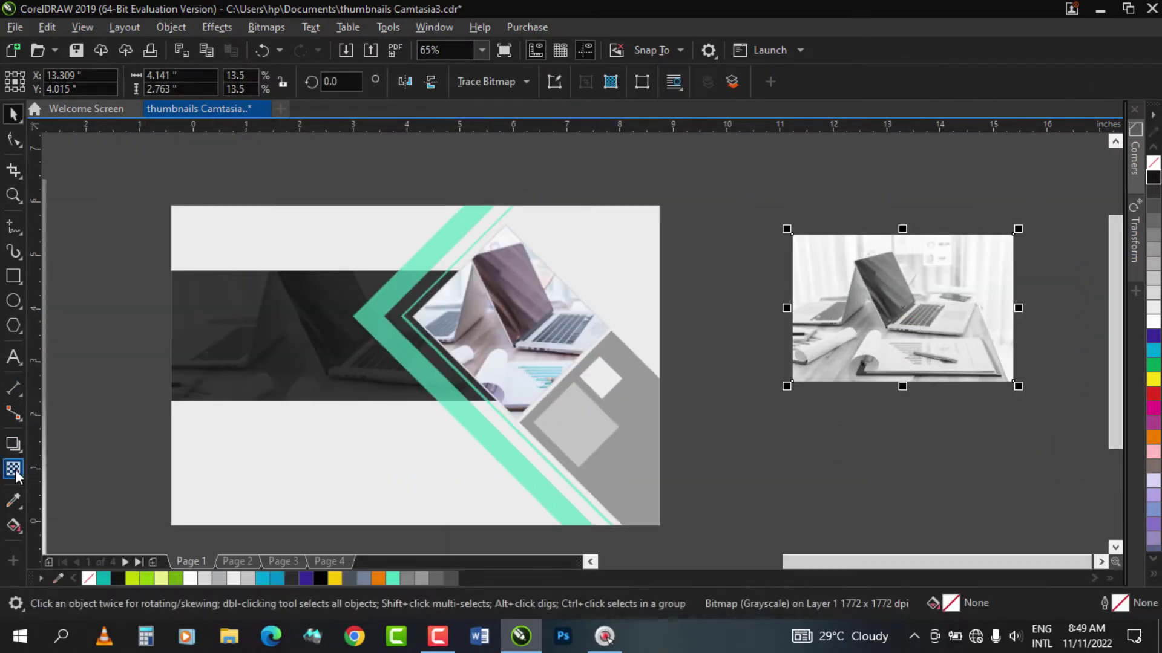
left_click(16, 472)
left_click(42, 81)
Step: Resize the spare grayscale photo to about 4.67 by 3.11 inches and PowerClip it inside the light gray diamond
left_click(13, 115)
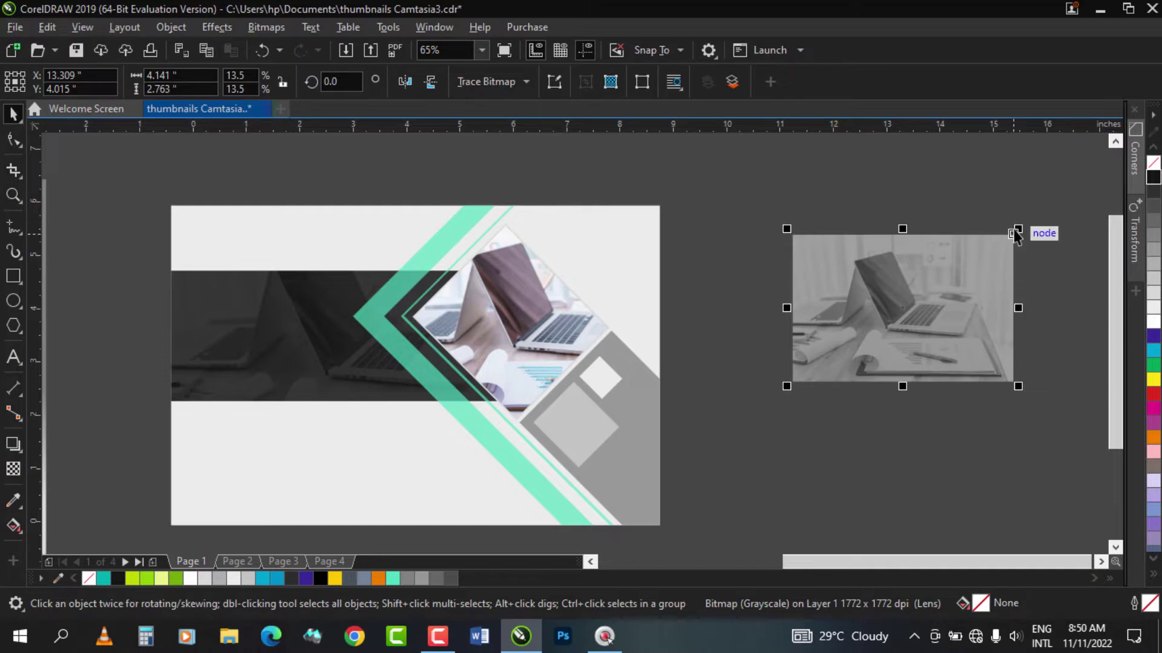
left_click_drag(1016, 230, 931, 289)
left_click_drag(867, 332, 782, 375)
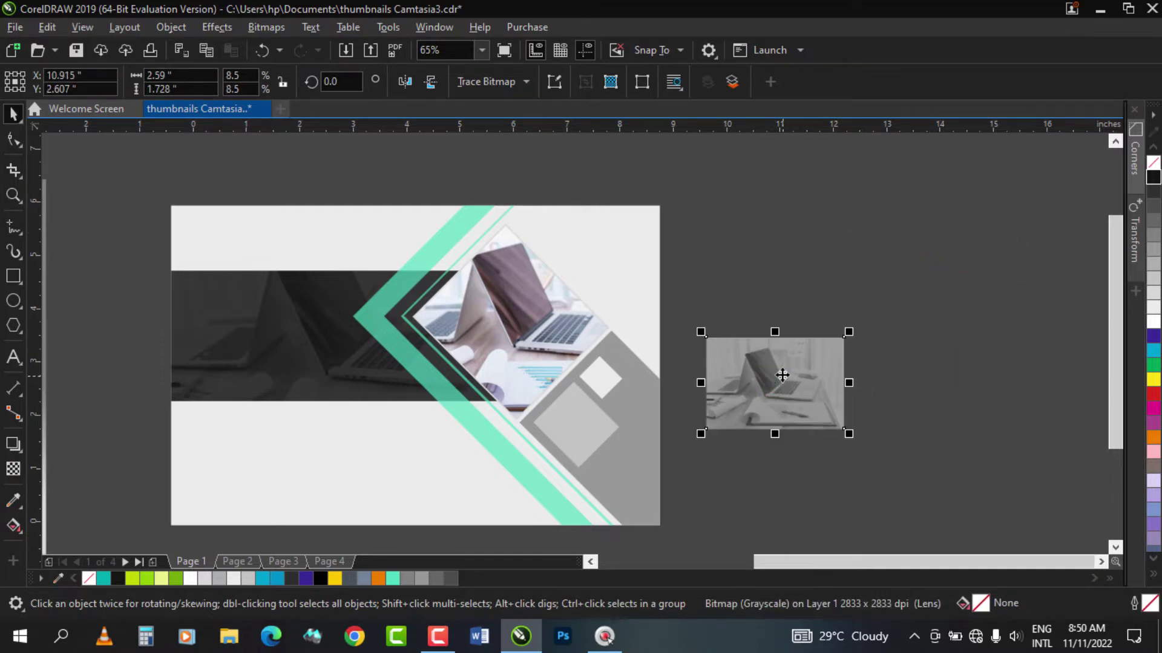
left_click_drag(848, 332, 959, 258)
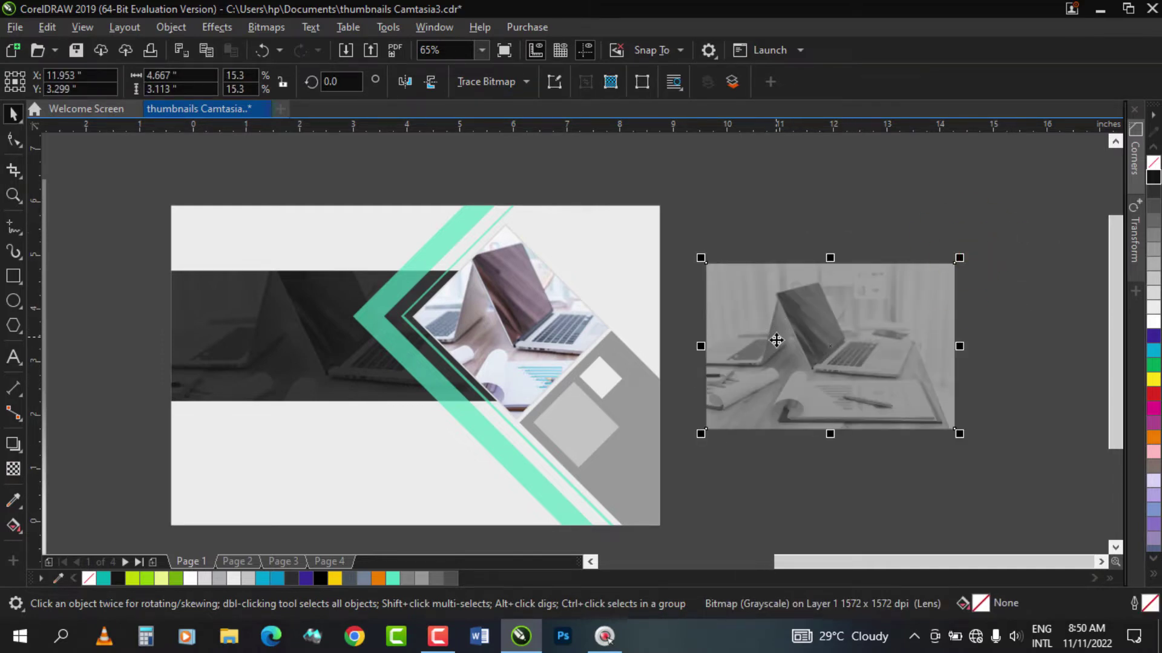
left_click_drag(871, 393, 591, 445)
left_click(626, 493)
left_click(712, 407)
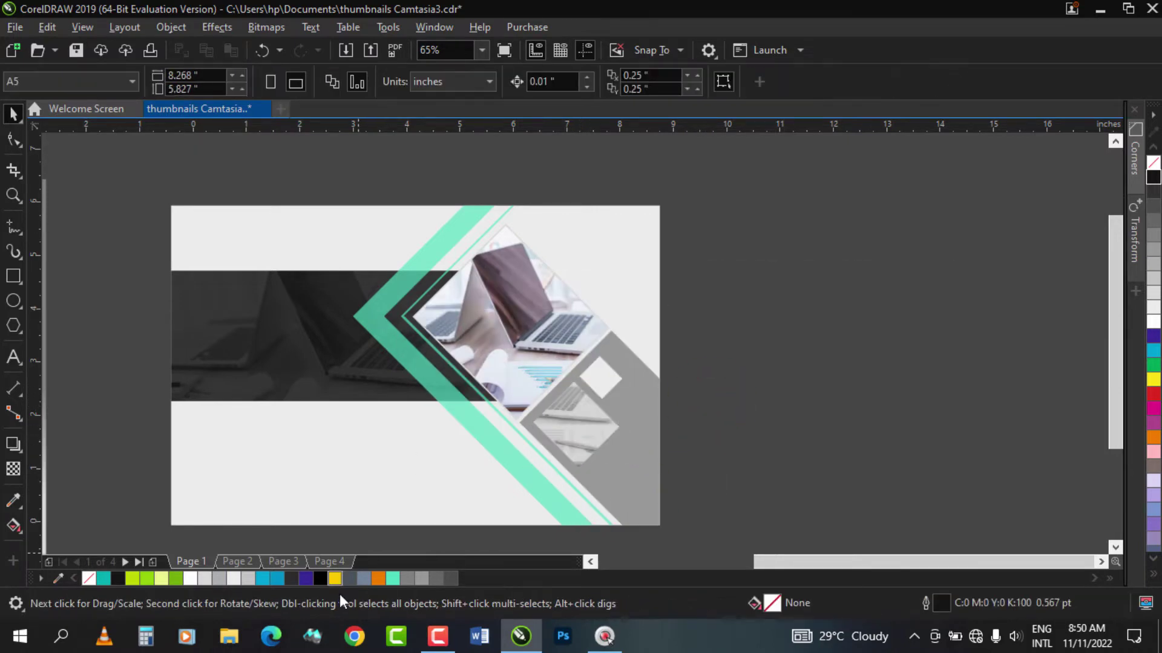
left_click(437, 642)
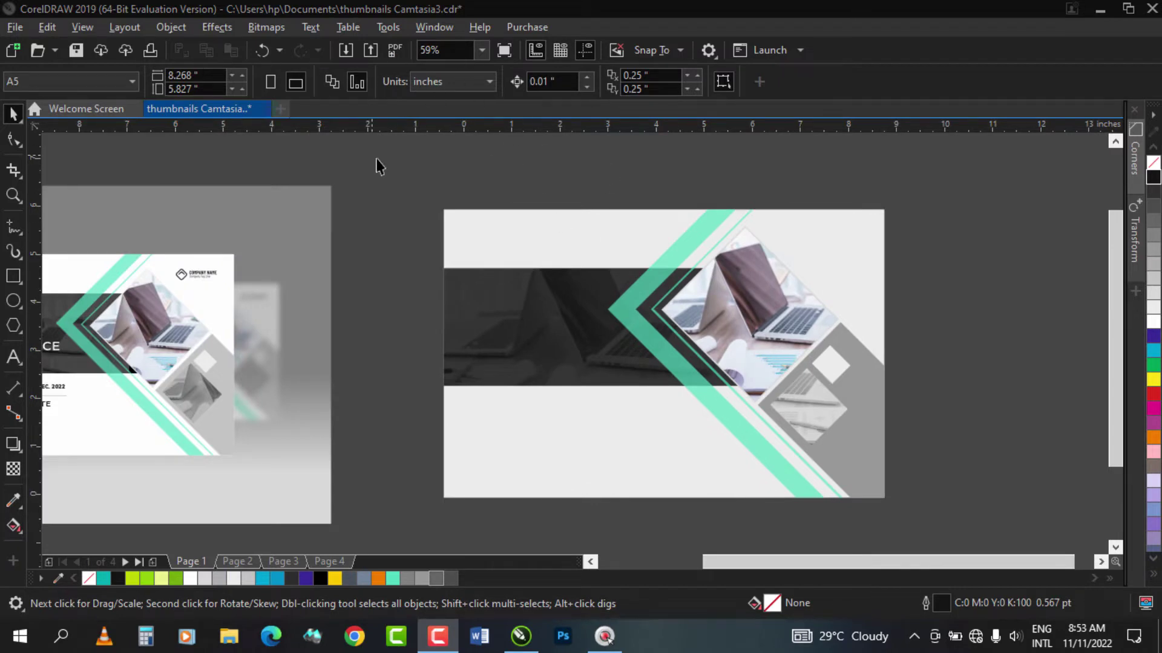
left_click(571, 183)
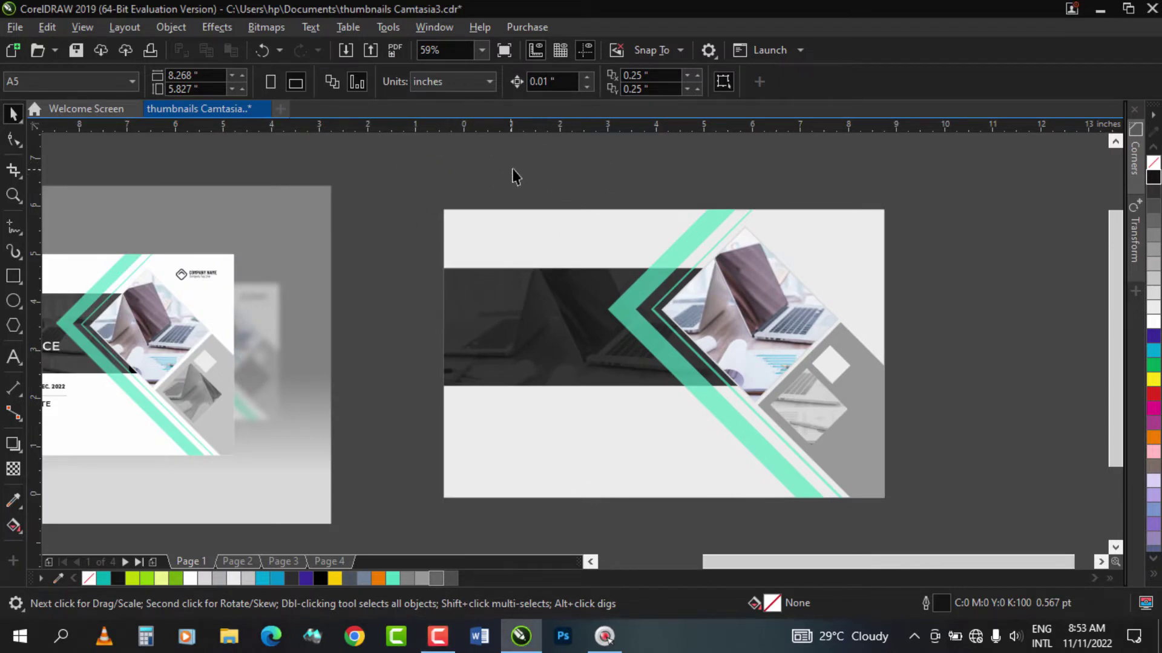
left_click(428, 635)
Step: Draw a square about 0.316 inches wide in the page's upper-right area and round its corners to about 0.042 inches
key("z")
left_click_drag(268, 239, 110, 342)
right_click(602, 312)
left_click_drag(703, 191, 913, 295)
key("space")
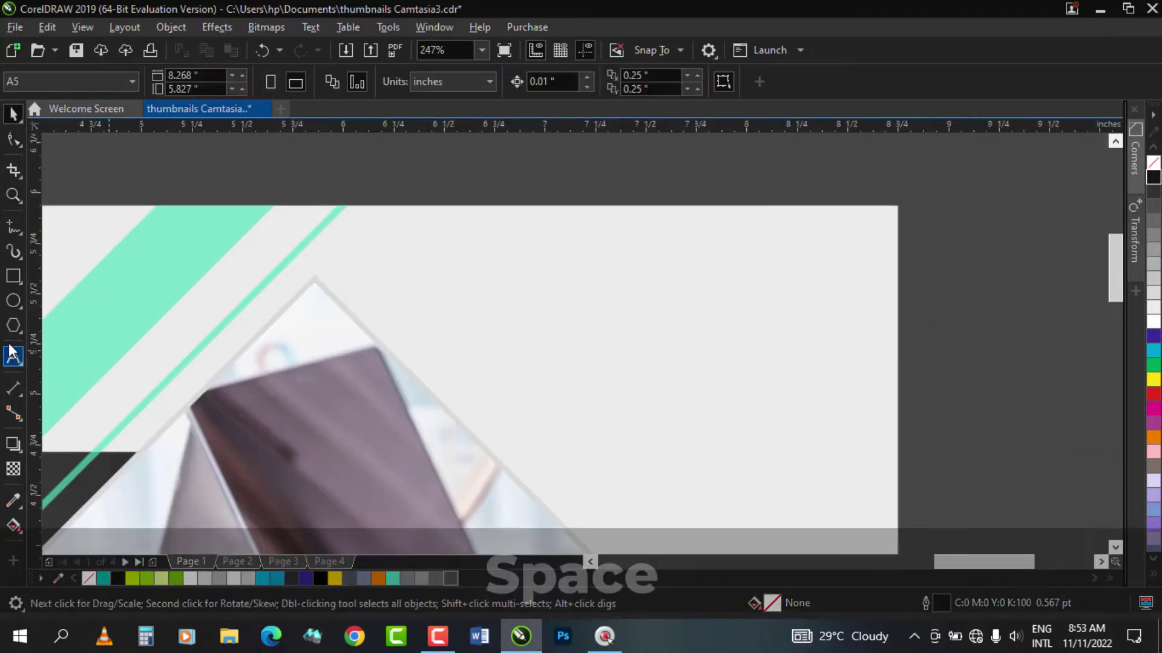
left_click(13, 276)
left_click_drag(569, 267, 617, 332)
left_click(16, 131)
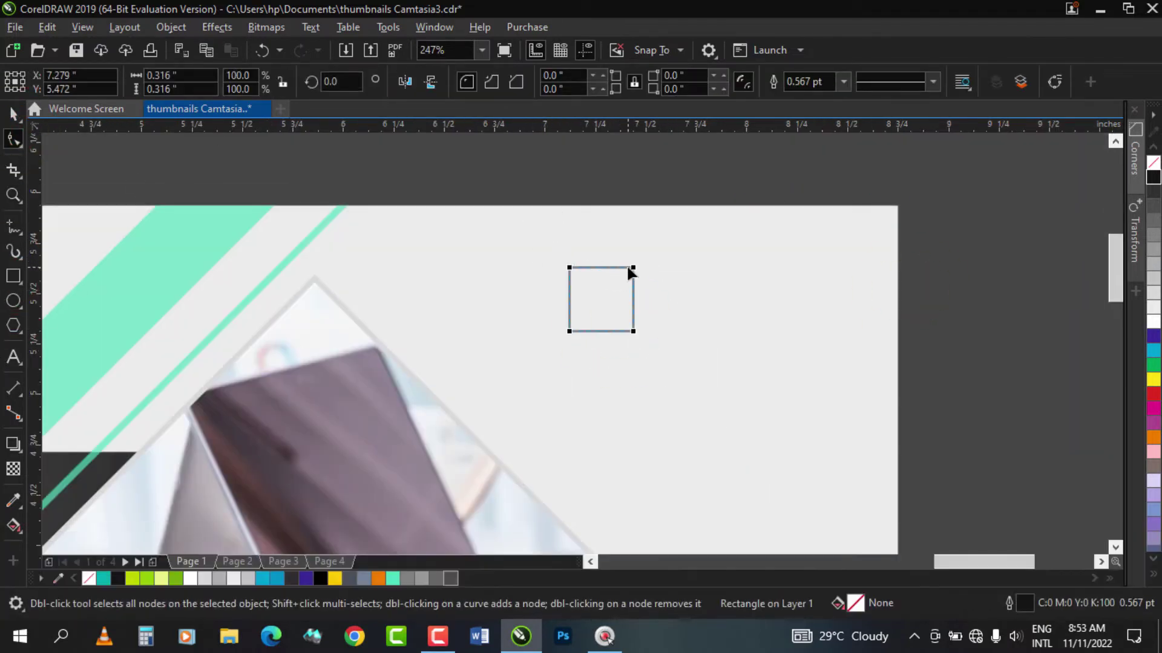
left_click_drag(630, 269, 622, 271)
key("space")
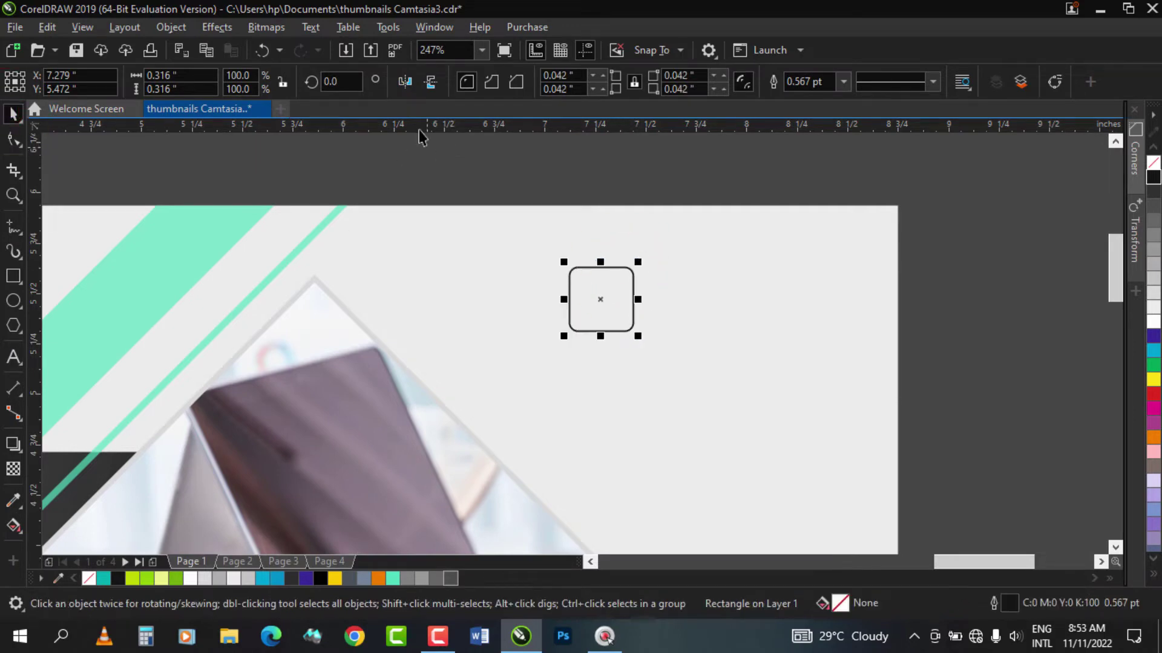
Step: Rotate the rounded square 45 degrees and arrange copies as one single diamond beside two overlapping diamonds with a slight vertical offset
type("45")
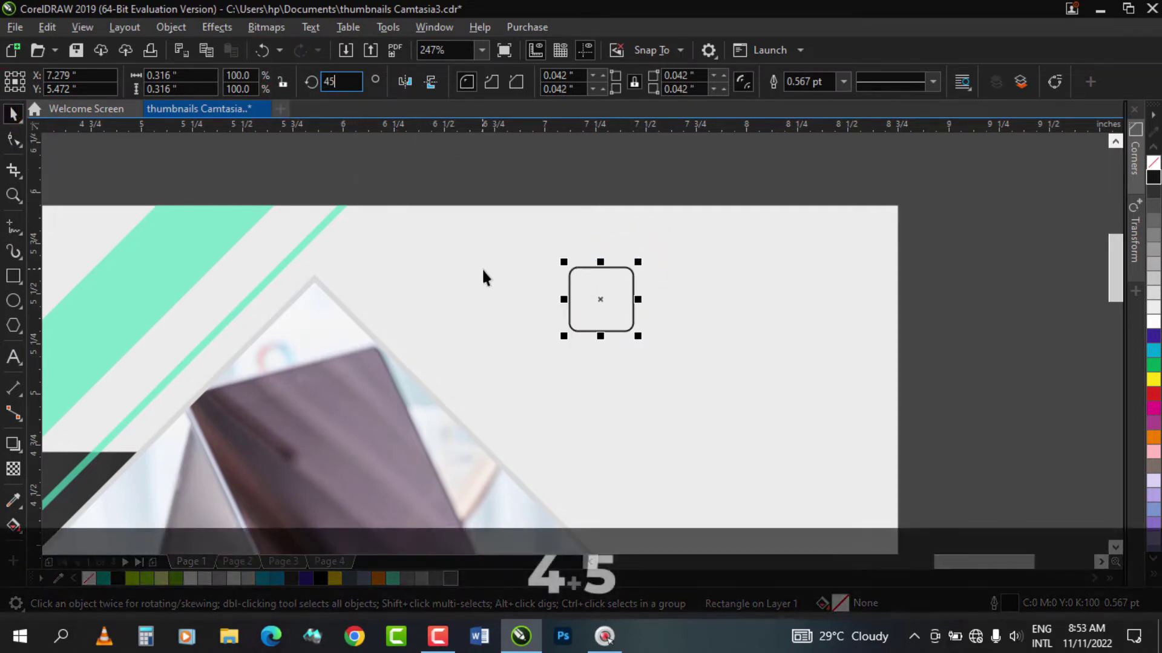
key("Return")
left_click_drag(576, 311, 710, 310)
right_click(711, 310)
left_click(299, 235)
left_click(581, 325)
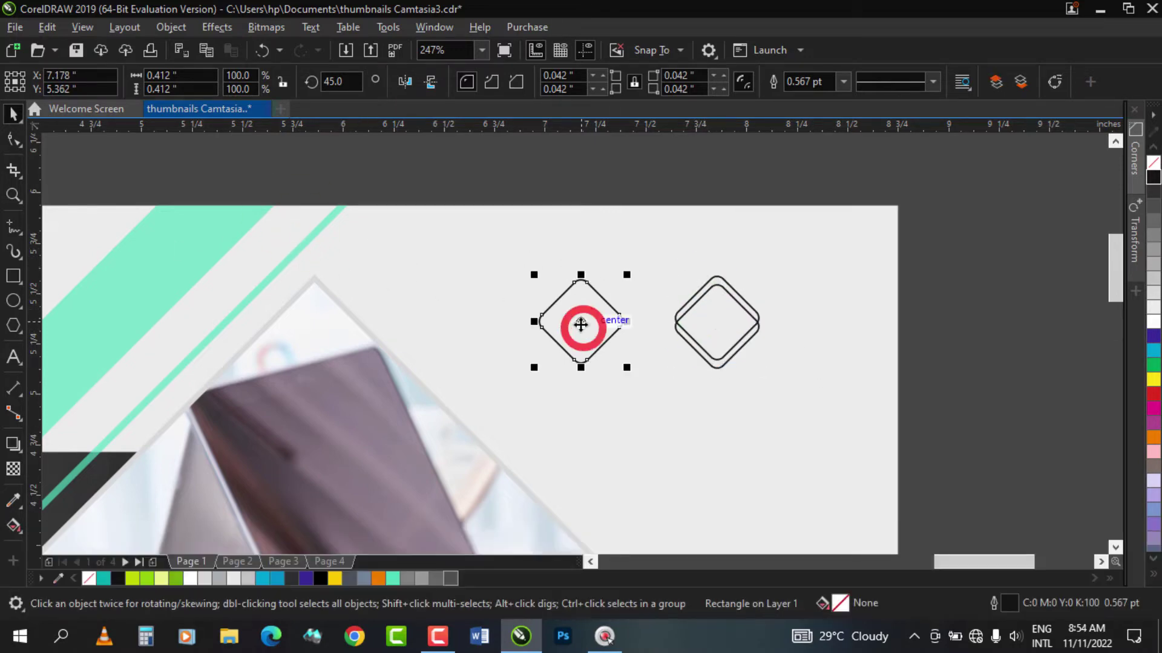
Step: Trim the upper overlapping diamond with the lower one and delete the lower diamond, leaving a chevron
left_click(10, 195)
left_click_drag(413, 262, 1039, 404)
left_click(7, 116)
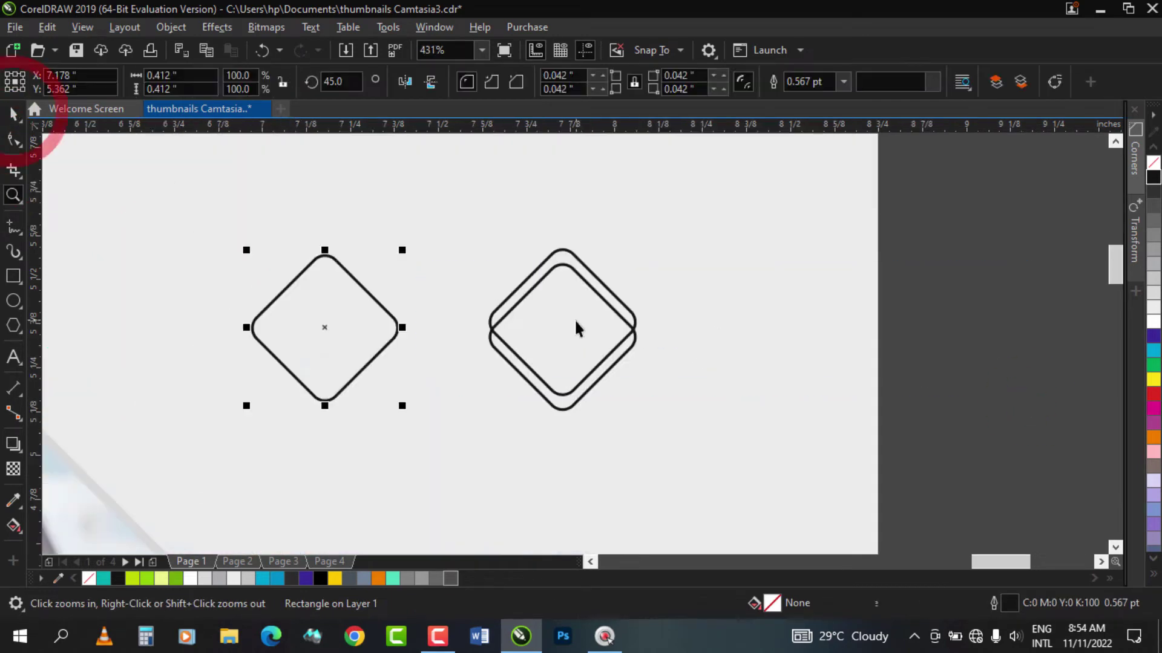
left_click(575, 321)
left_click(560, 250, "shift")
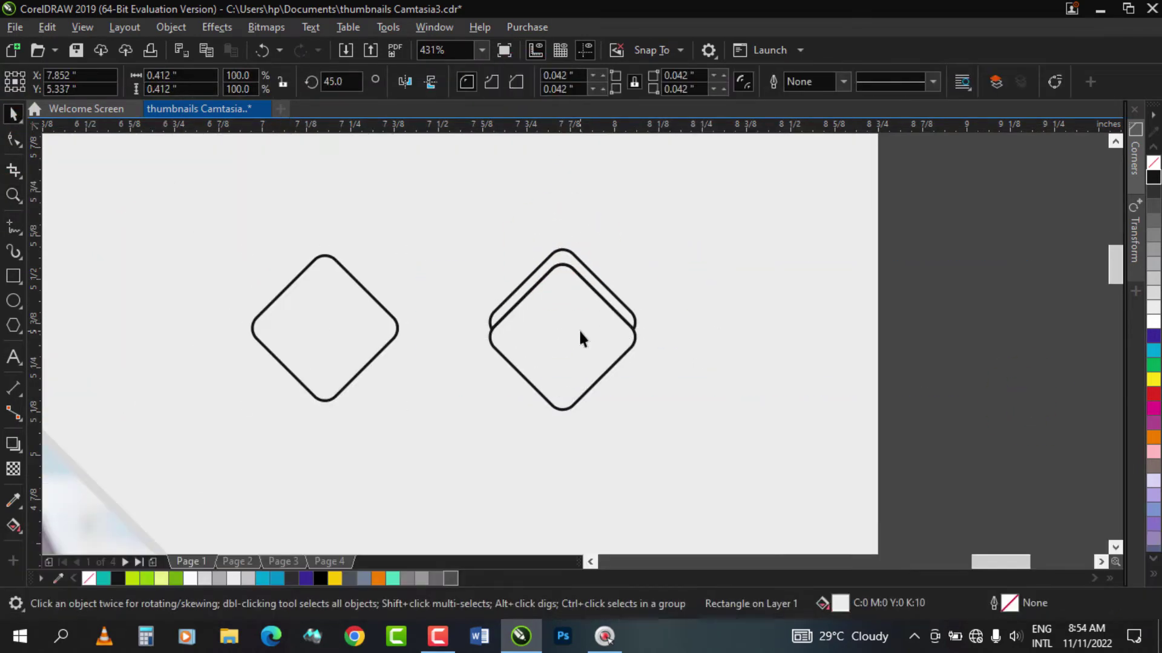
left_click(578, 328)
key("Delete")
Step: Cut off the chevron's lower ends flat by trimming it with a rectangle about 0.79 inches wide, and delete the rectangle
left_click(14, 277)
left_click_drag(421, 393, 702, 296)
key("space")
left_click(584, 266, "shift")
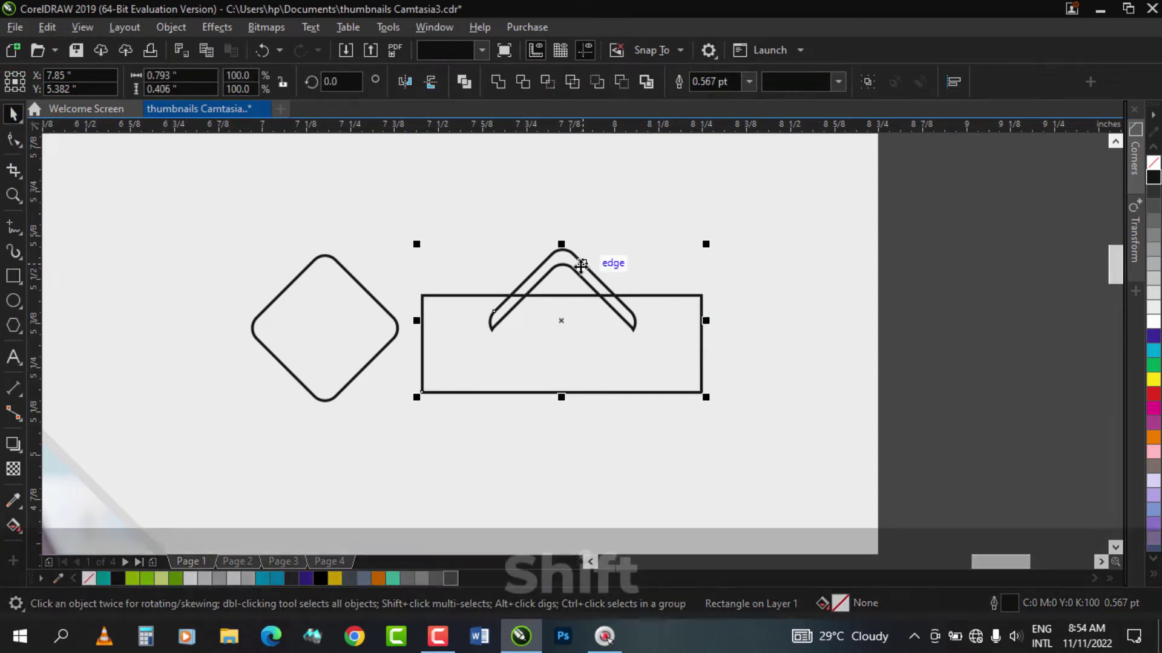
left_click(518, 84)
left_click(605, 337)
key("Delete")
Step: Place the chevron horizontally centered in the upper half of the single diamond and fill it dark gray without an outline
left_click_drag(563, 265, 327, 284)
left_click(326, 262, "shift")
key("c")
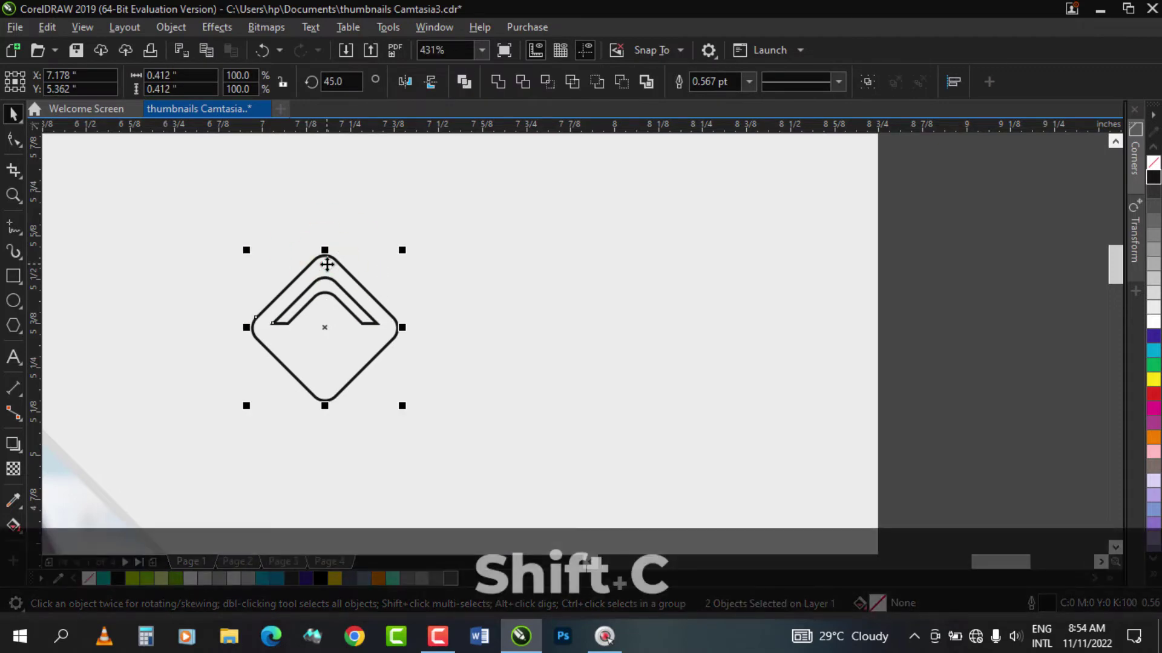
left_click(326, 262)
left_click(323, 298)
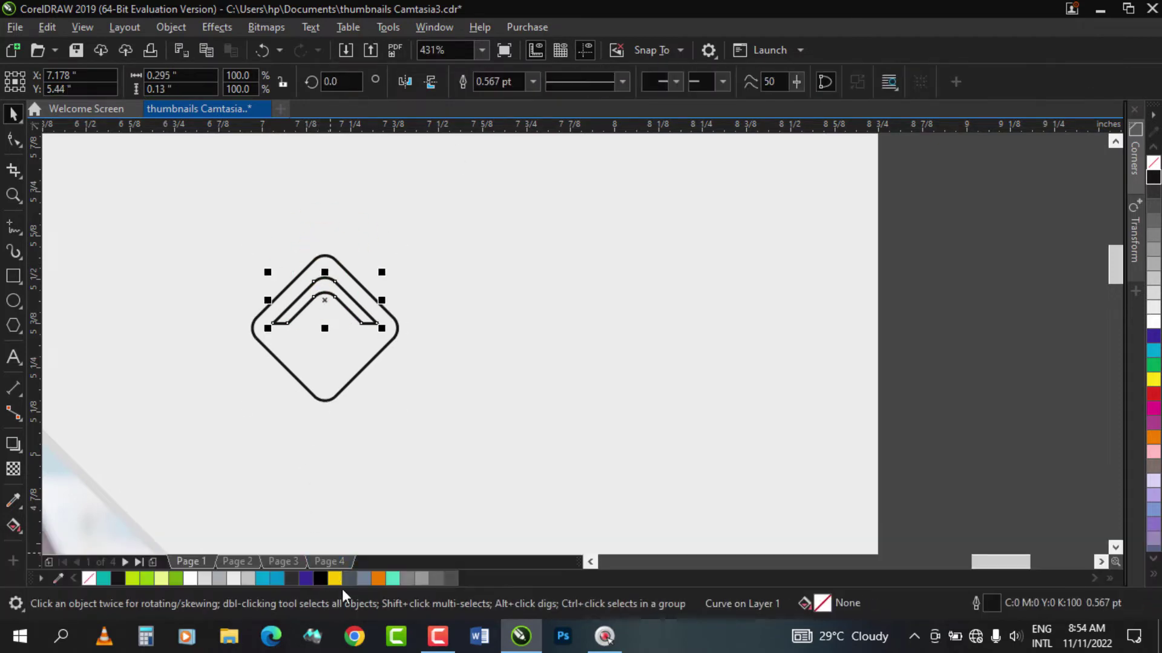
left_click(295, 578)
Step: Give the diamond a thicker outline colored C10 M10 Y0 K90 and move the chevron slightly down inside it
left_click(317, 355)
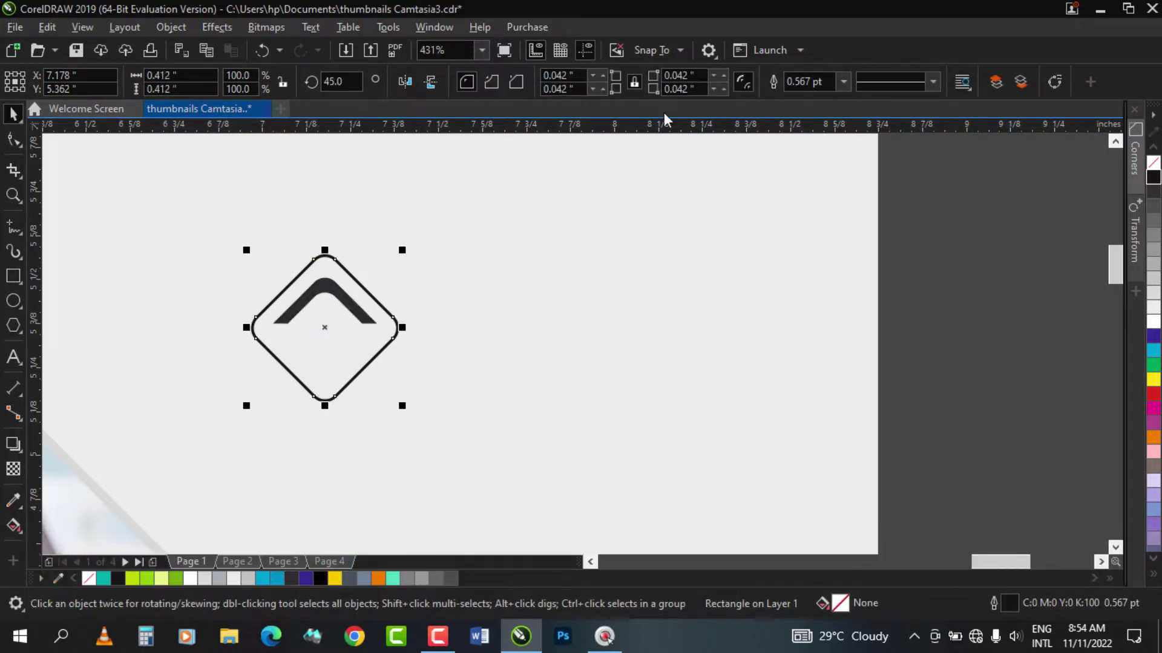
right_click(294, 579)
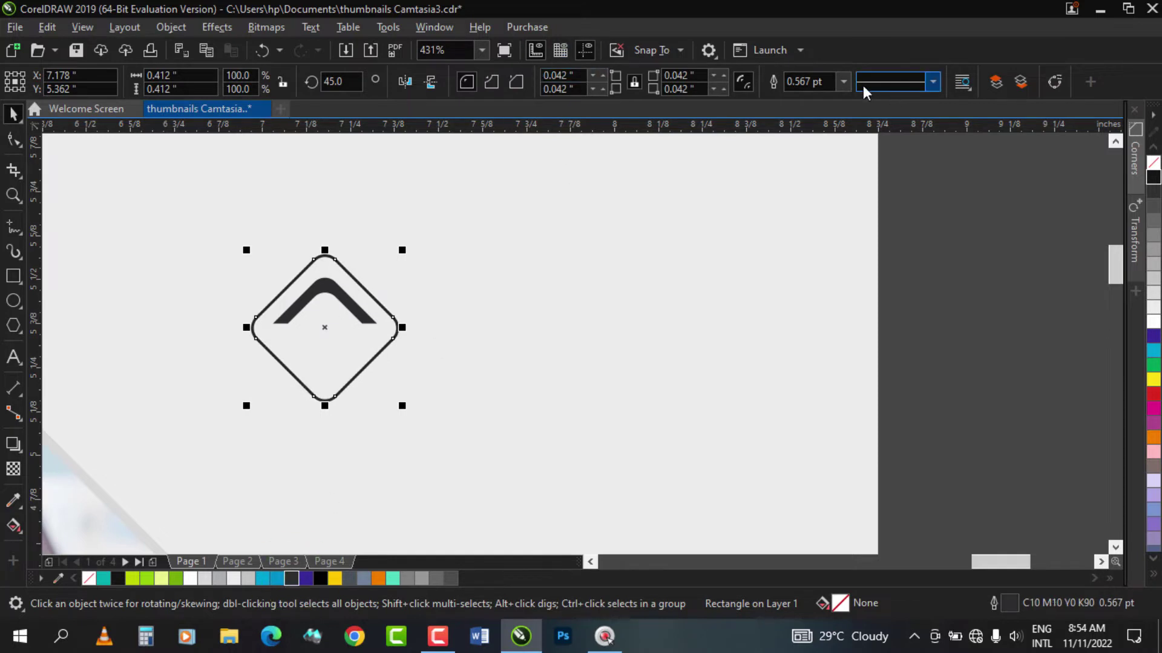
left_click(845, 89)
left_click(810, 179)
left_click(908, 218)
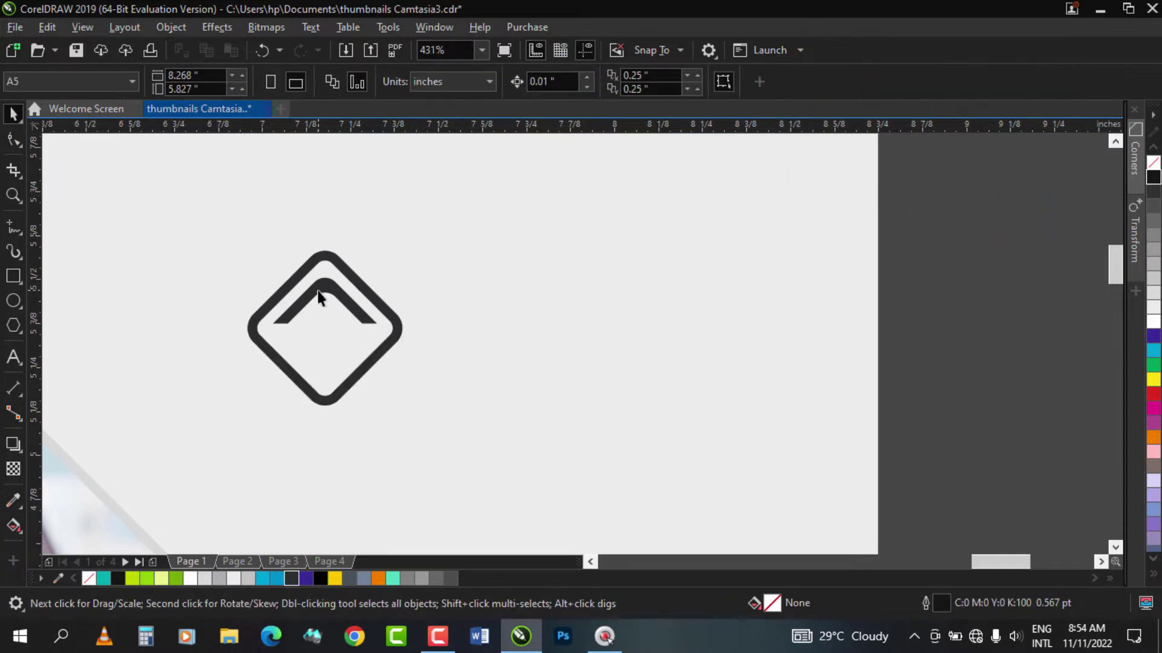
left_click(327, 292)
left_click_drag(326, 292, 327, 298)
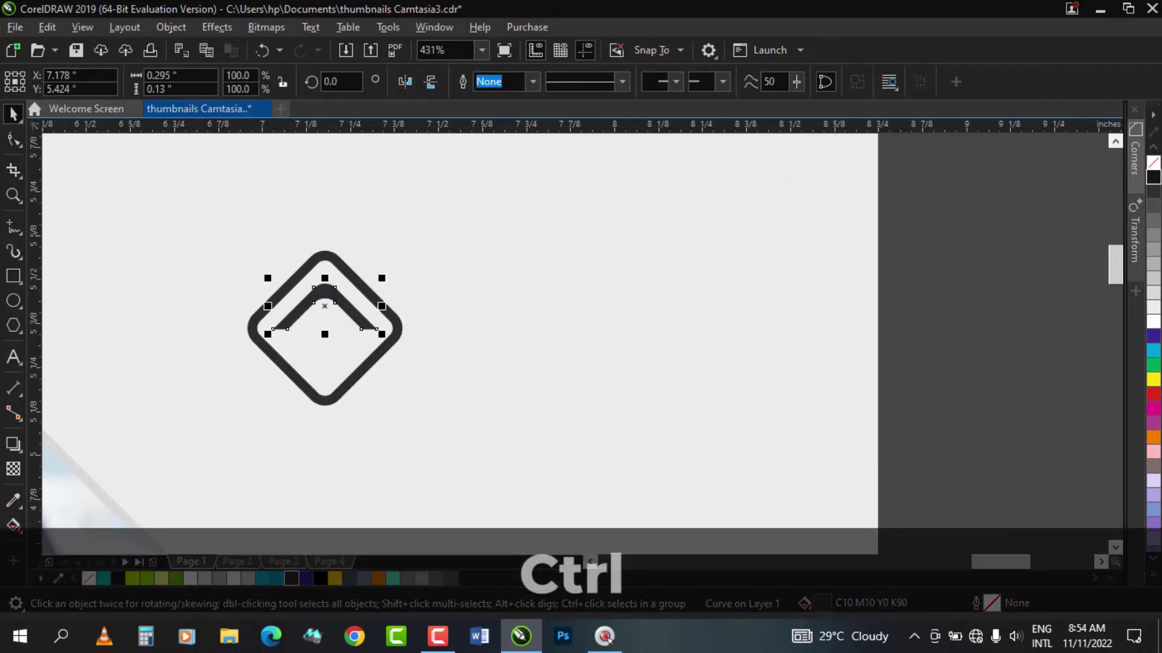
Step: Compare the logo mark with the reference thumbnail, scale diamond and chevron together to about 0.377 inches, and shift them slightly left
left_click(19, 197)
right_click(296, 236)
left_click_drag(399, 242, 110, 317)
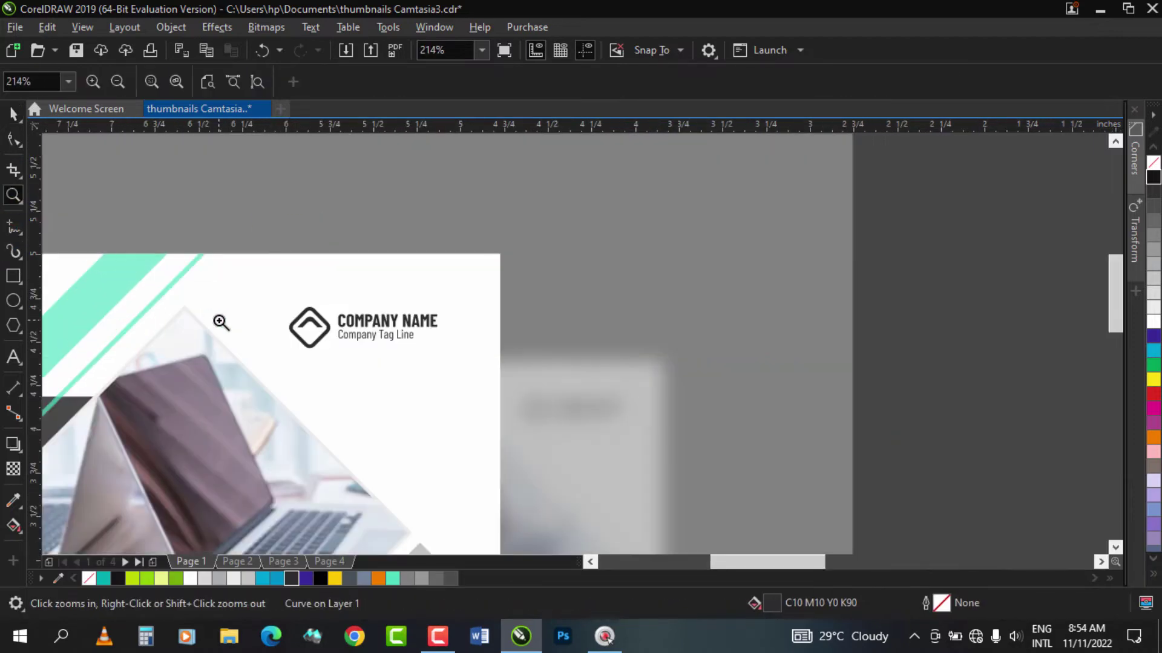
right_click(222, 322)
left_click_drag(655, 280, 656, 279)
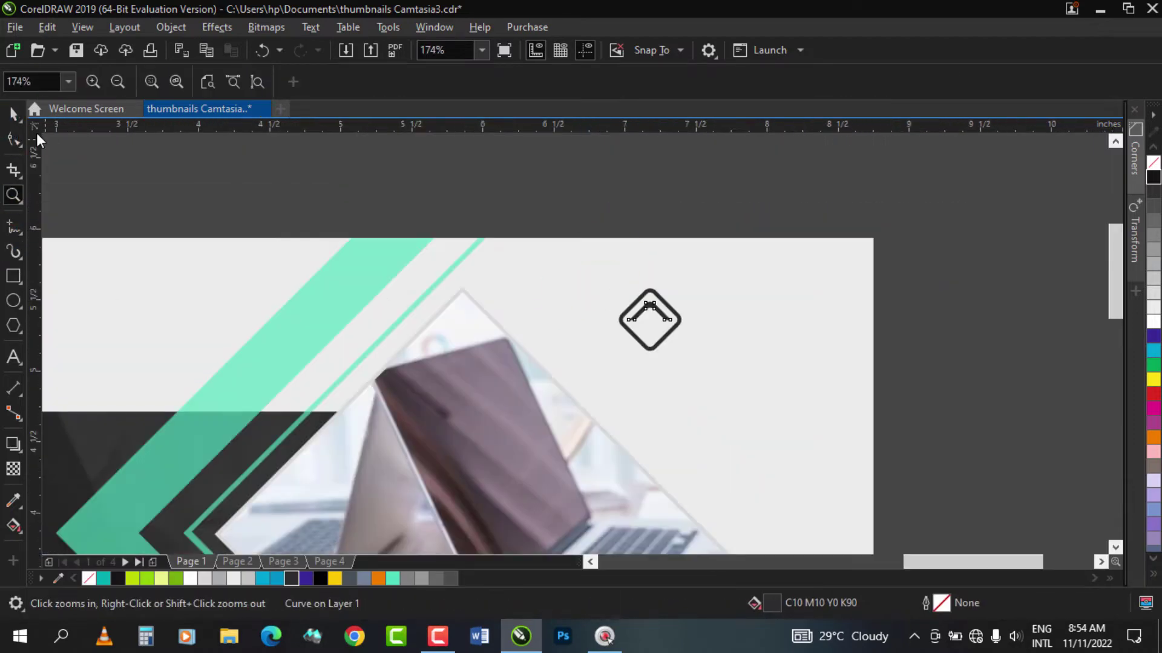
left_click(571, 316)
left_click(13, 113)
left_click_drag(980, 187, 265, 462)
left_click_drag(496, 259, 471, 261)
left_click_drag(520, 340, 512, 335)
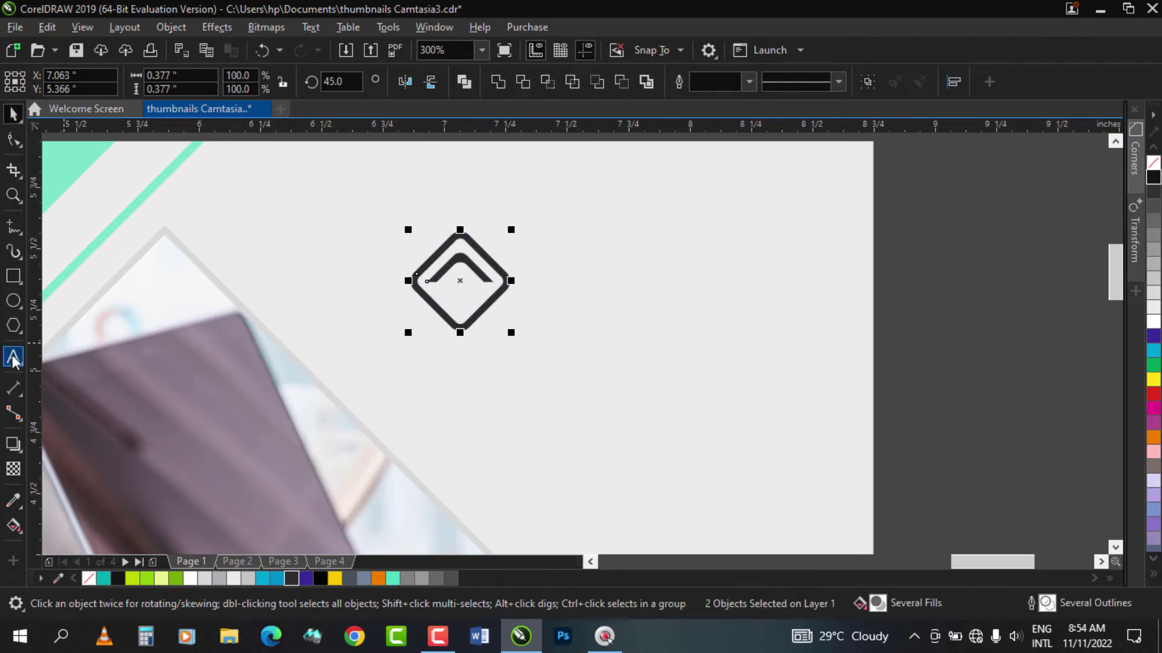
Step: Add the artistic text "COMPANY NAME" in bold 12 pt Barlow Condensed to the right of the logo mark
left_click(13, 358)
left_click(579, 315)
left_click(588, 83)
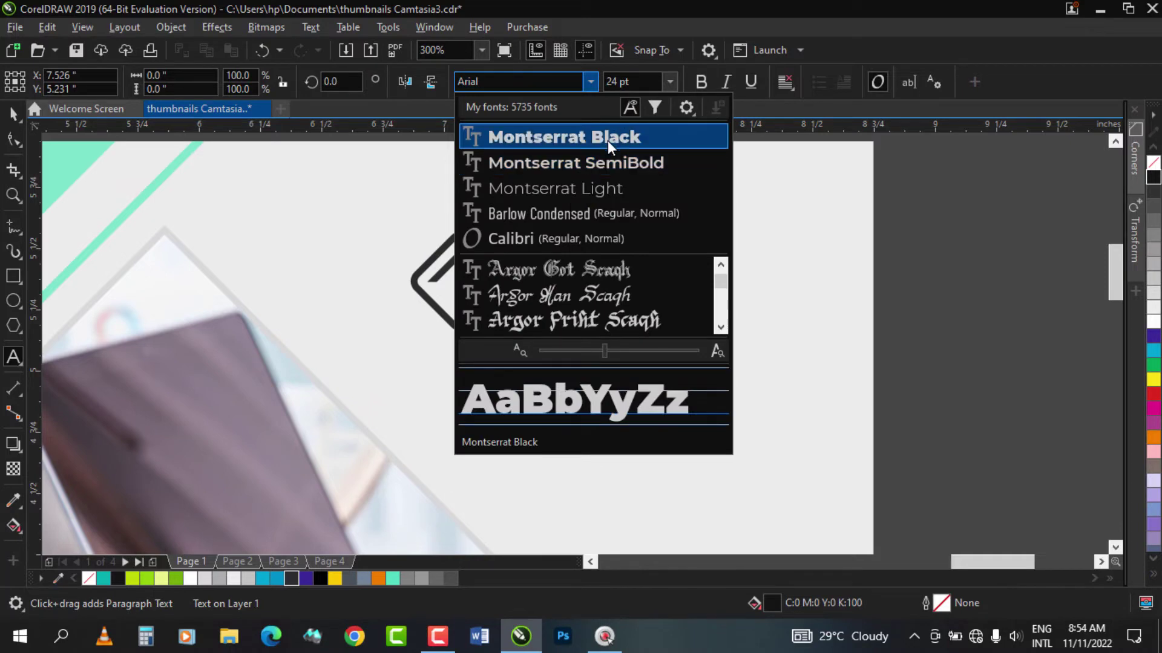
left_click(602, 163)
left_click(592, 89)
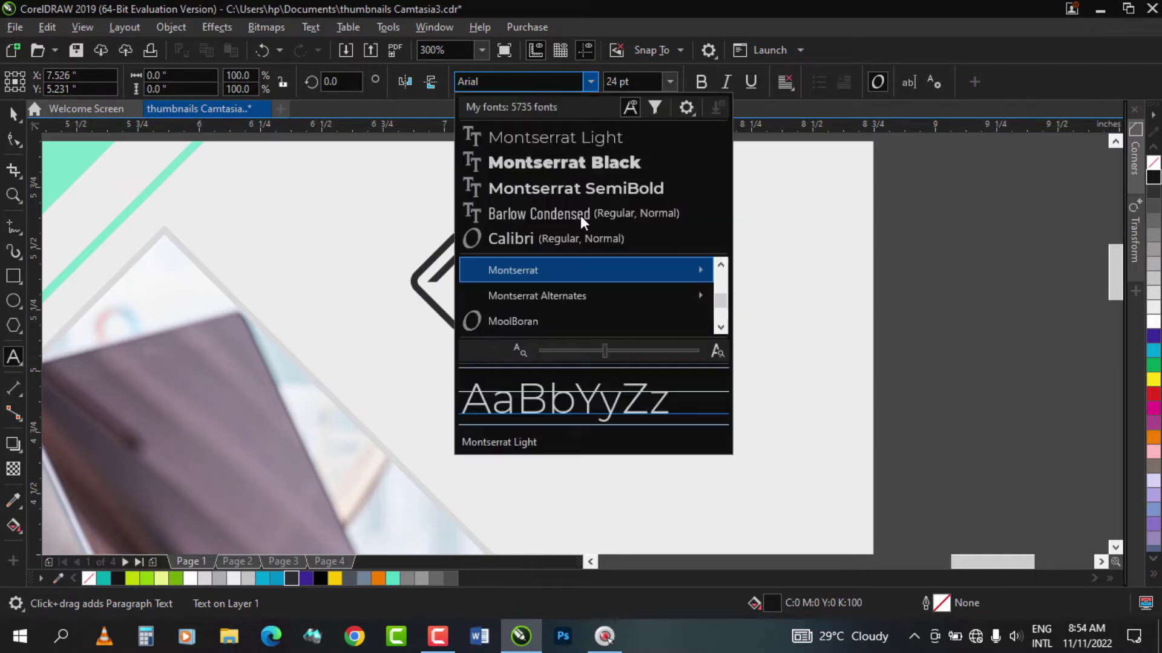
left_click(589, 209)
left_click(700, 82)
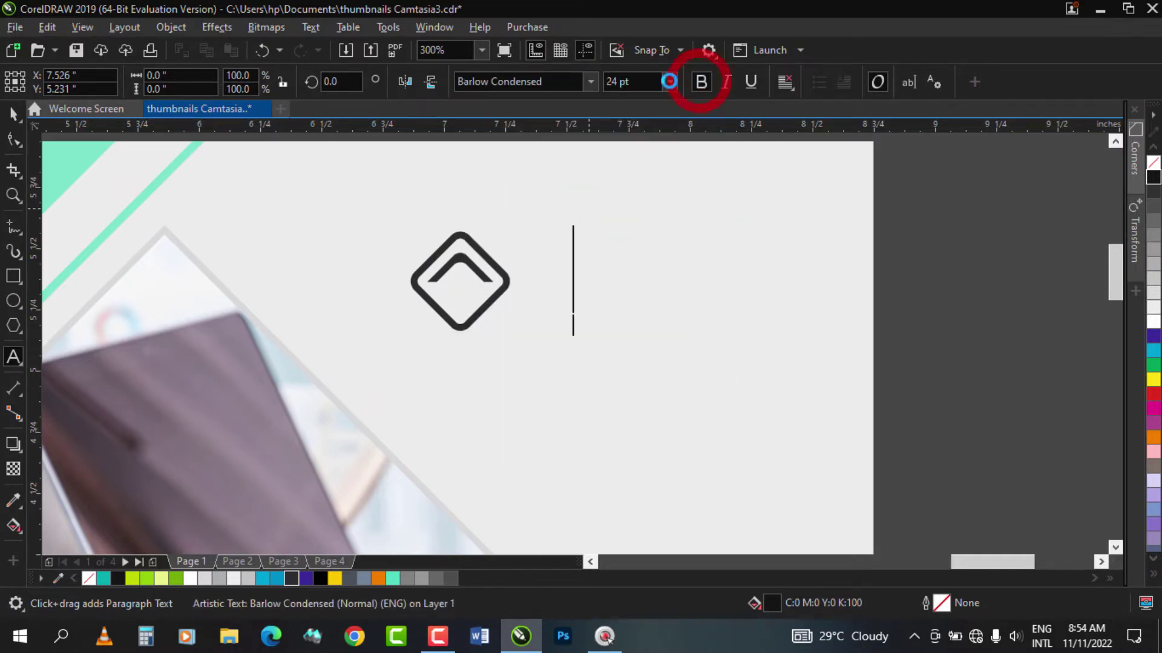
left_click(670, 82)
left_click(633, 203)
key("Caps_Lock")
type("COMPANY NAM")
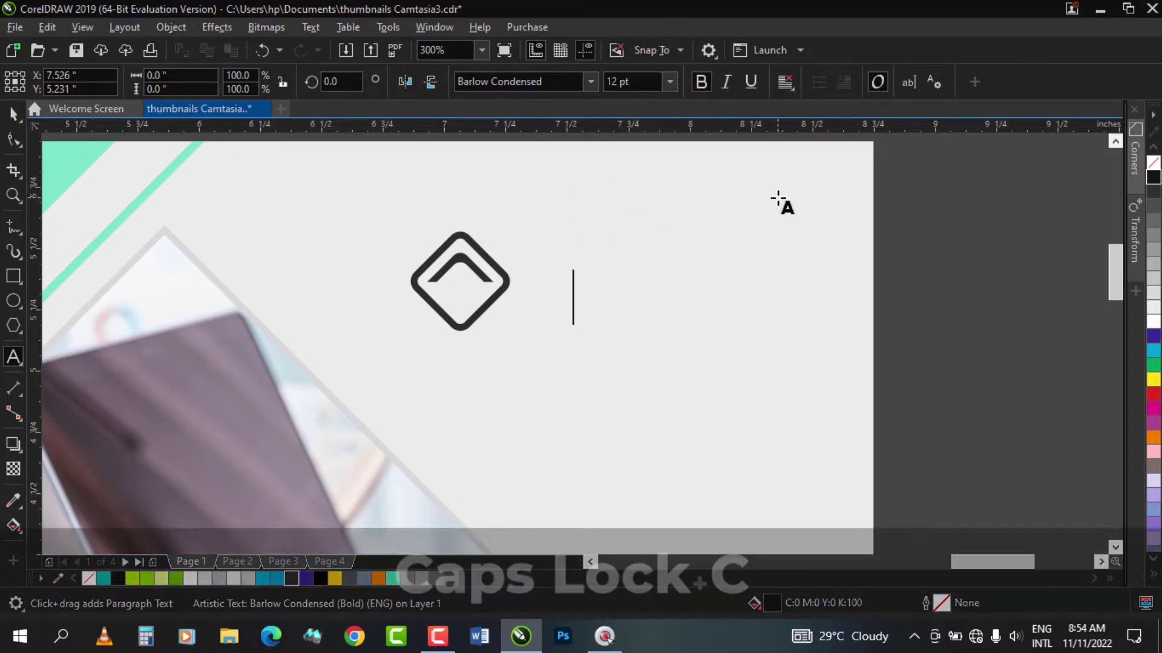
type("E")
key("Return")
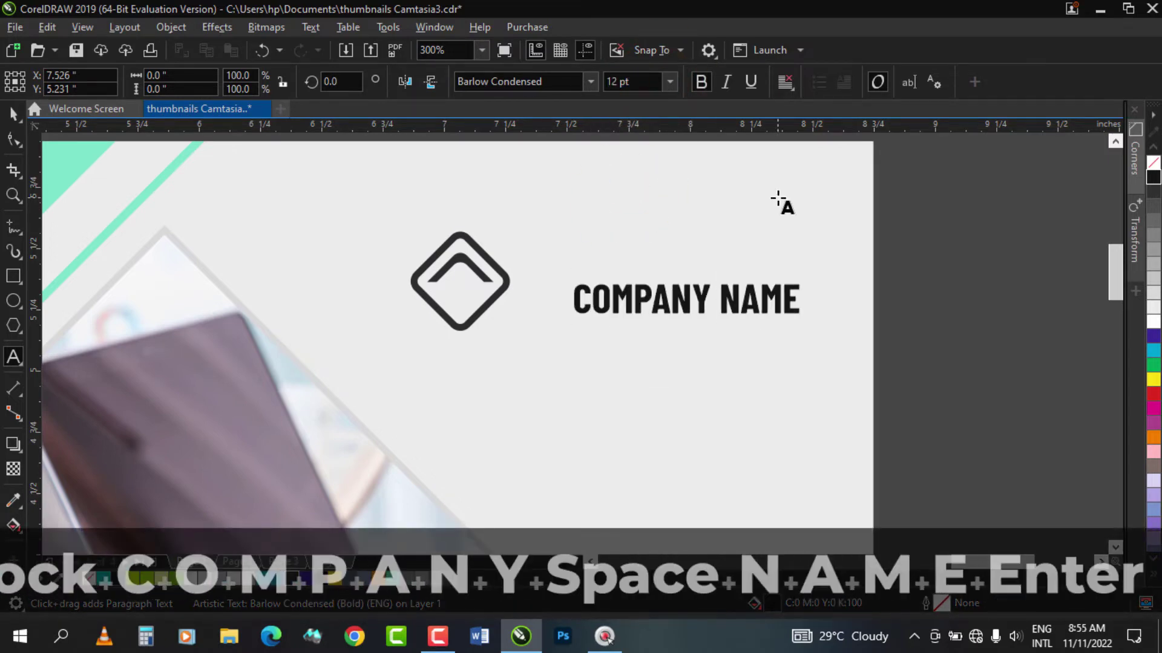
Step: Add a second text line reading "Company Tagline" in regular weight below the company name
key("ctrl+b")
type("cOMPAN")
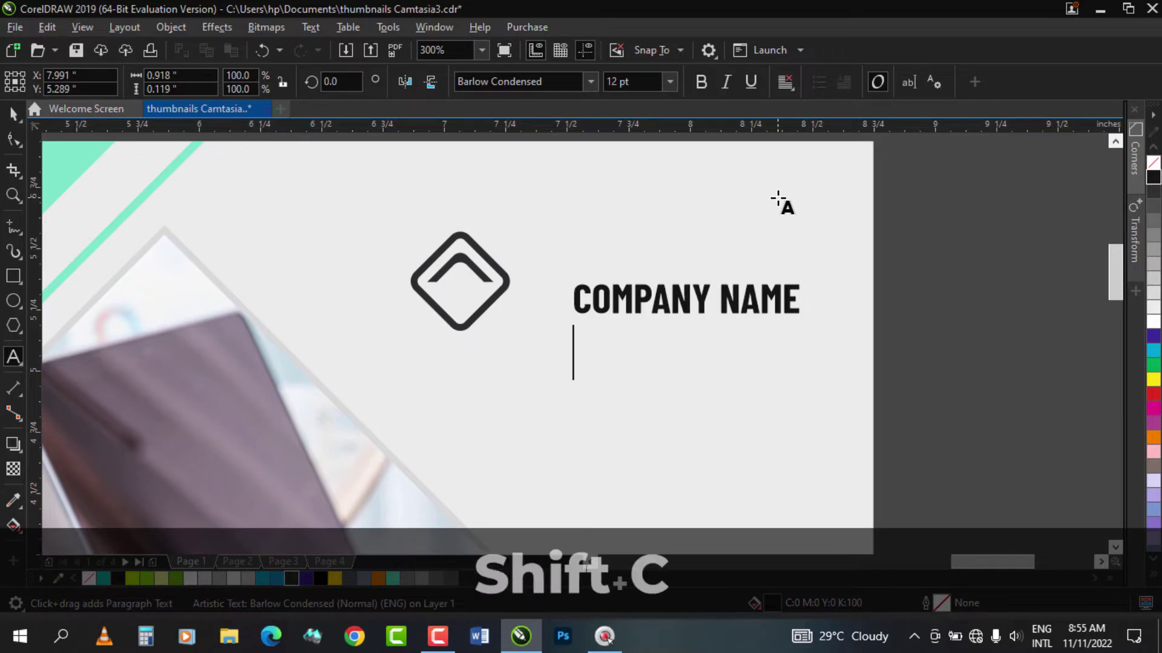
key("shift+Home")
key("Caps_Lock")
type("Com")
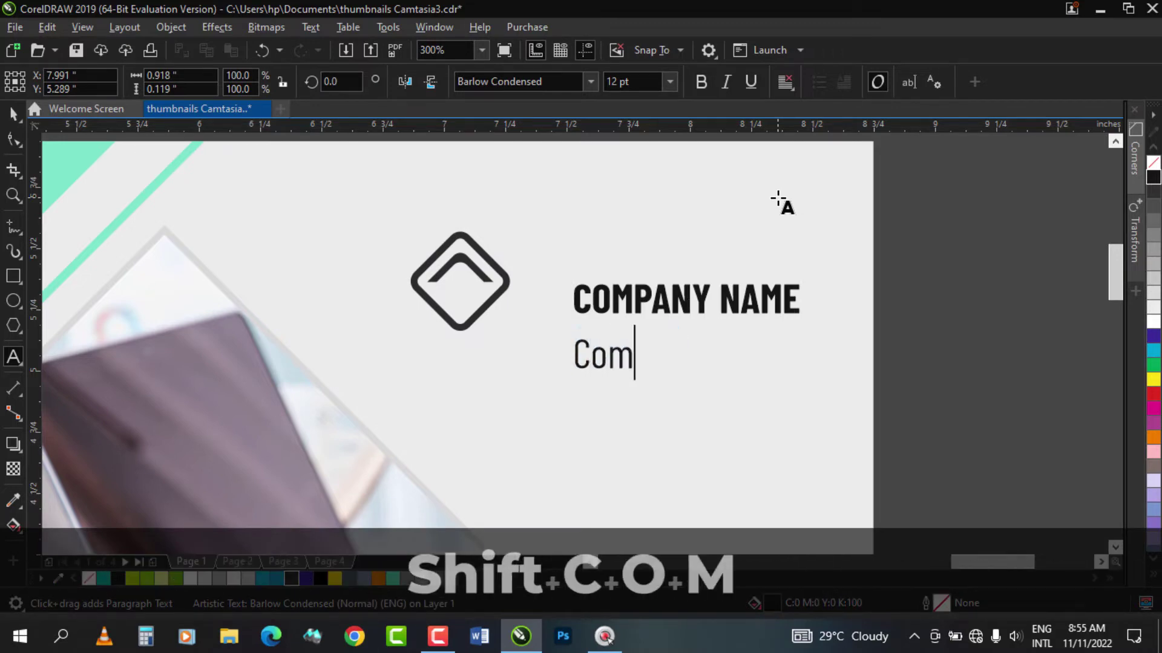
type("pany Tag")
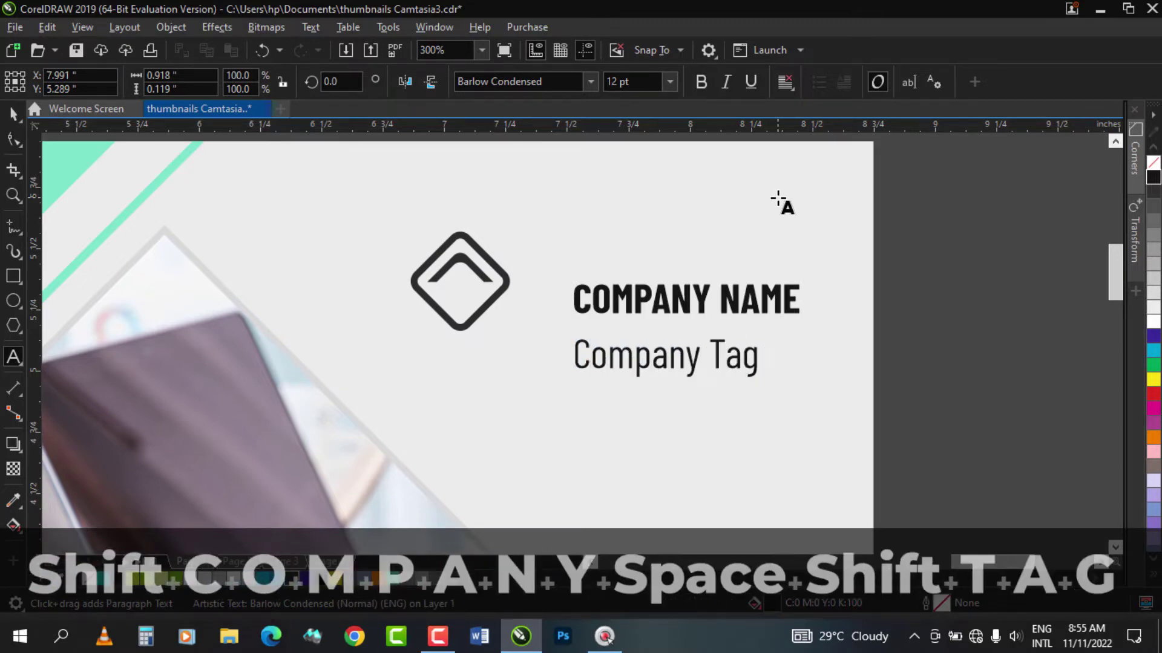
type(" l")
key("BackSpace")
key("BackSpace")
type("line")
key("ctrl+space")
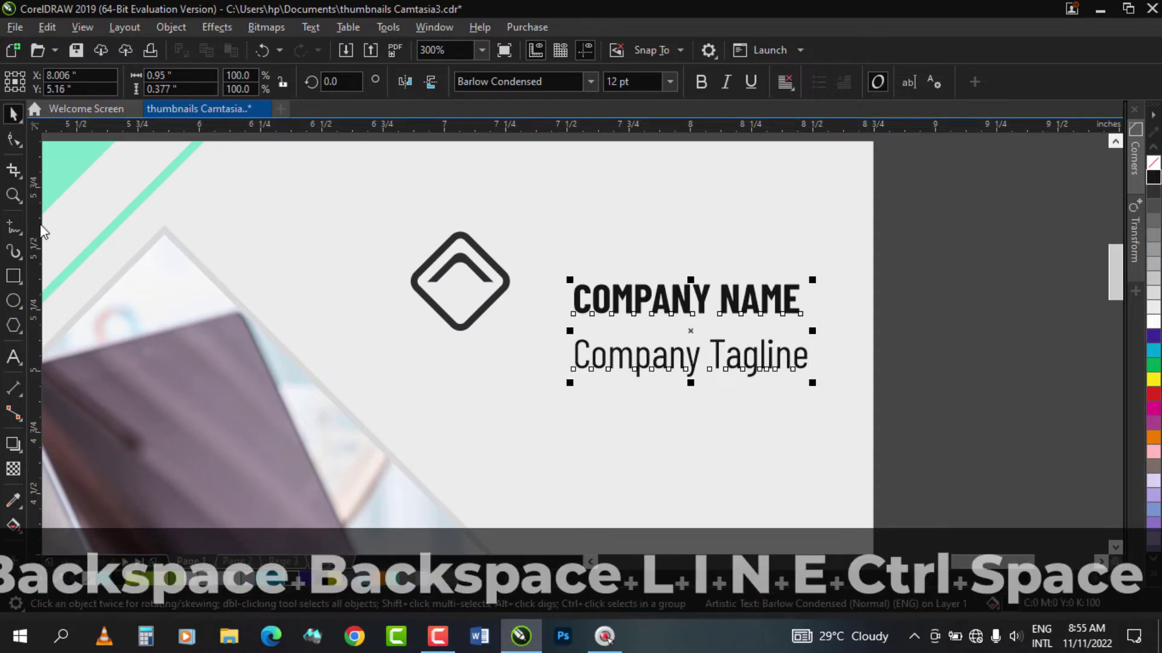
Step: Tighten the spacing between the two text lines and move the text close beside the logo mark
left_click(13, 139)
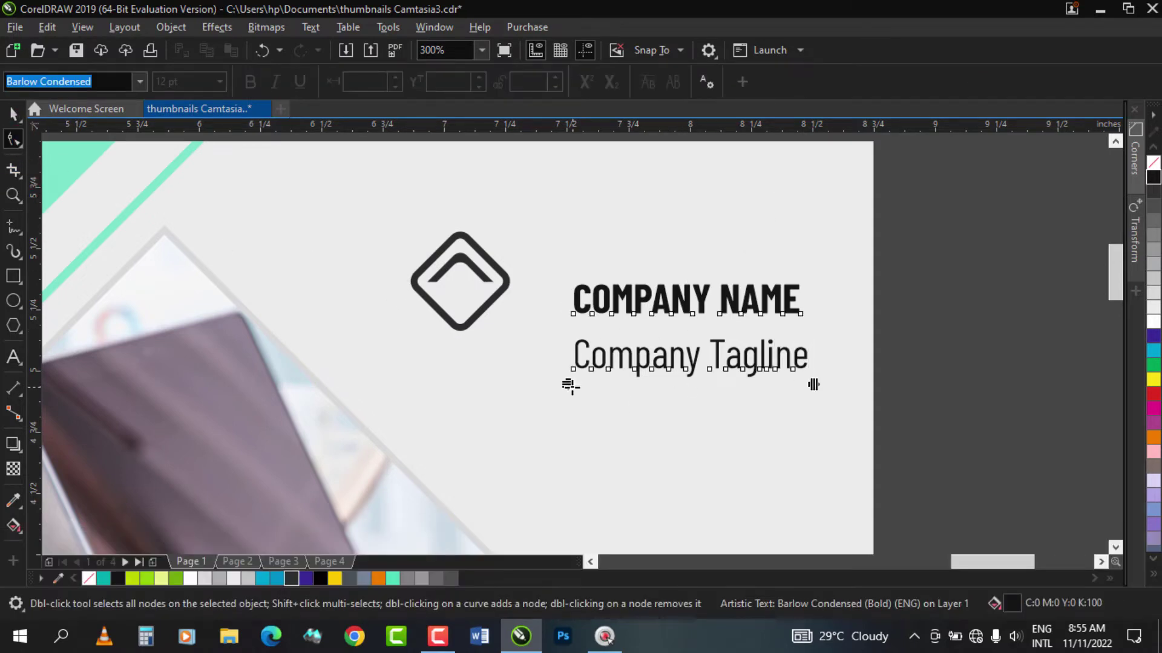
left_click_drag(571, 386, 567, 367)
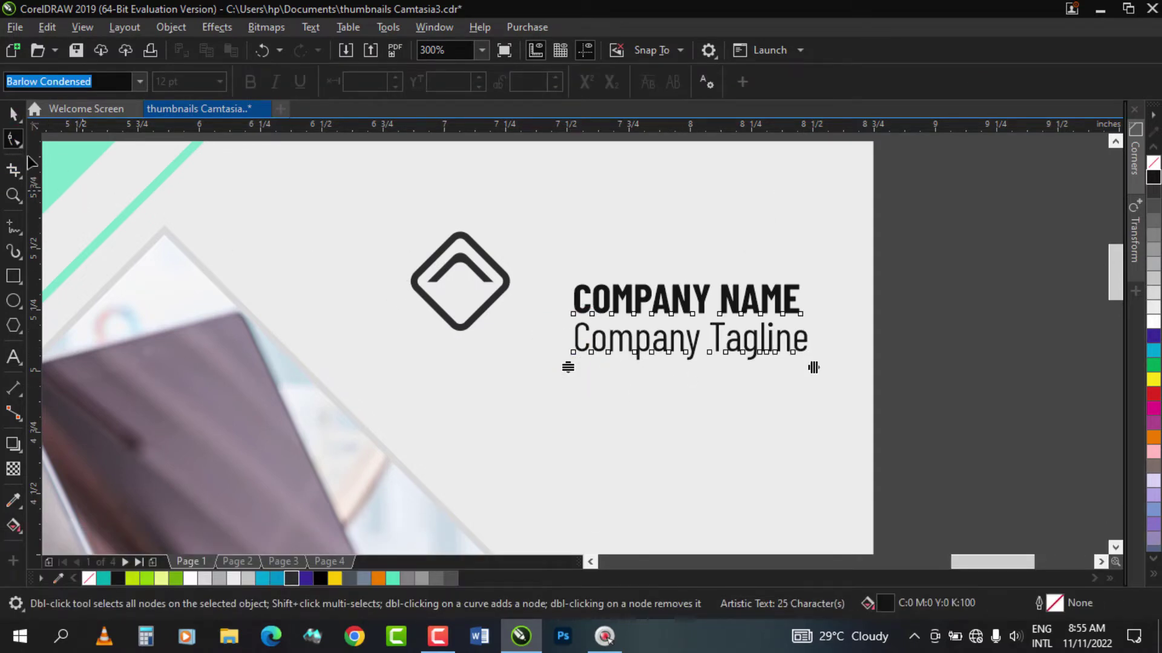
left_click_drag(631, 296, 589, 257)
Step: Break the text into separate lines and scale the tagline down so it is shorter than the company name
key("ctrl+k")
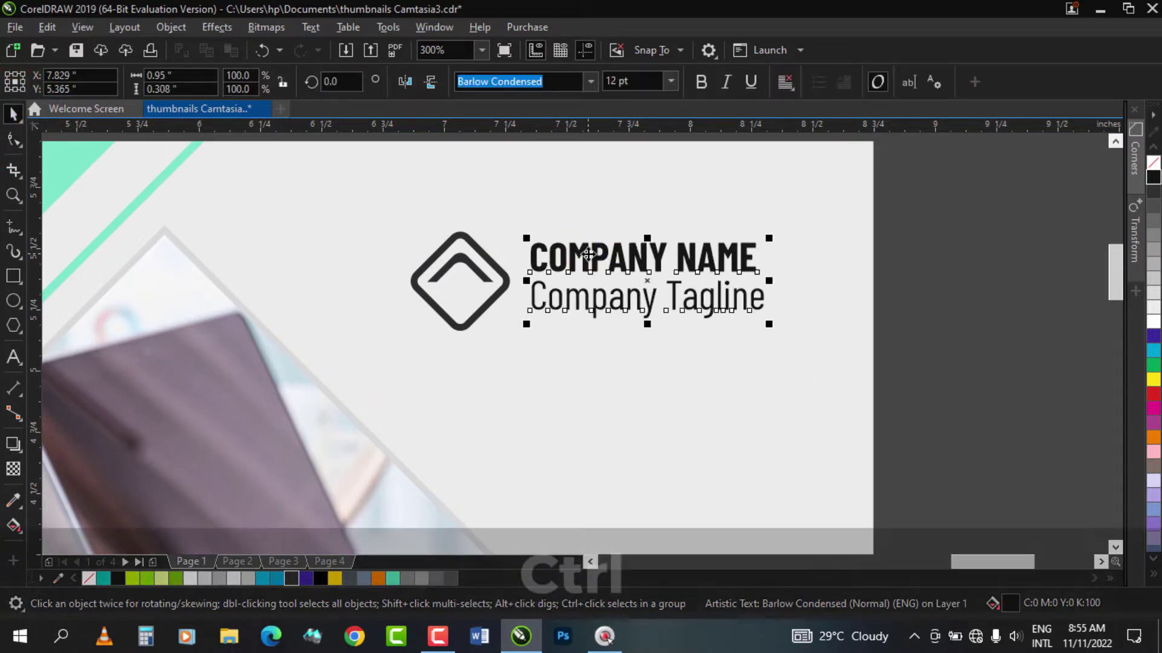
left_click(587, 254)
left_click(598, 296)
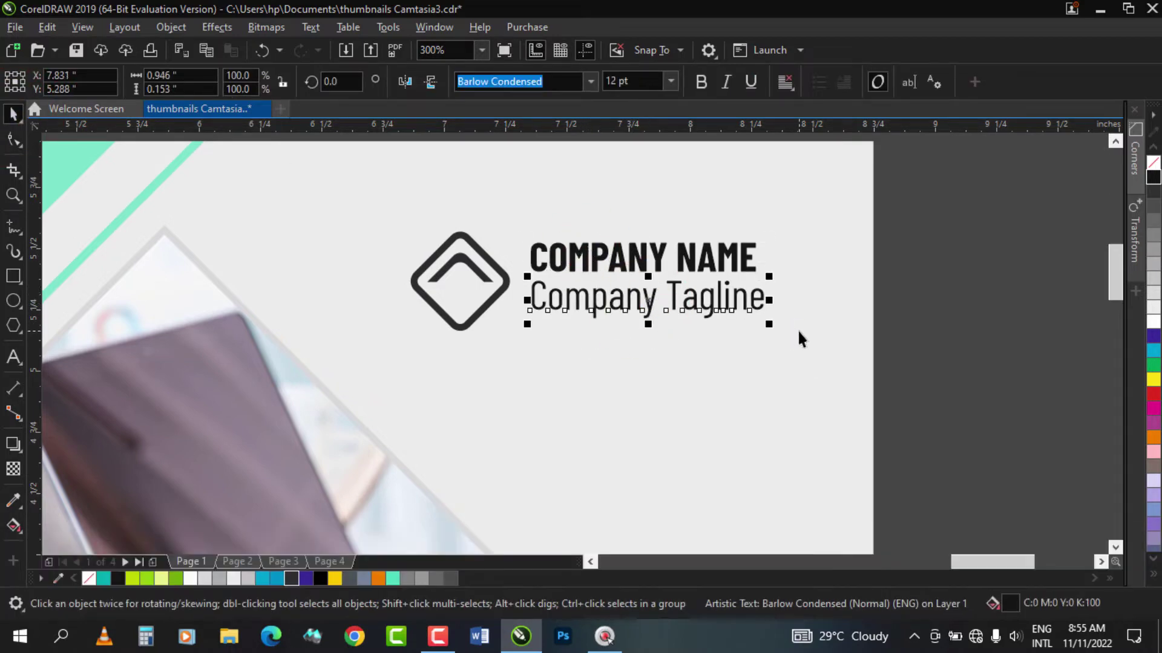
left_click_drag(768, 324, 718, 325)
Step: Scale the company name and tagline together to about 0.883 inches wide and shift them slightly away from the logo mark
left_click(749, 257, "shift")
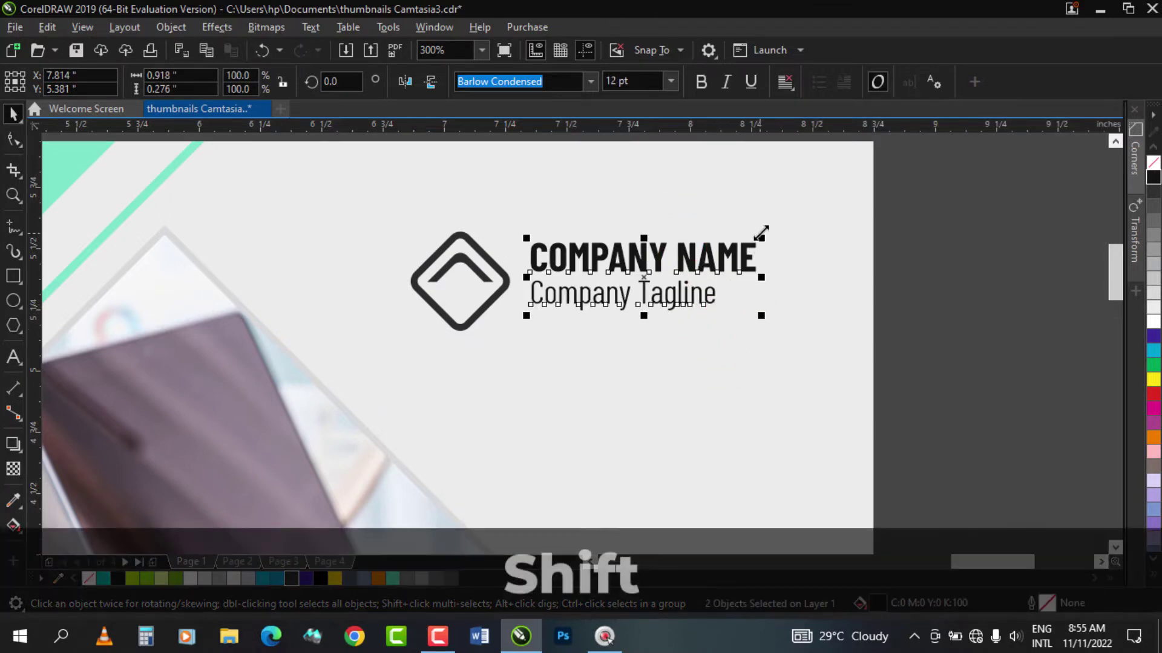
left_click_drag(760, 240, 756, 235)
left_click_drag(640, 279, 651, 279)
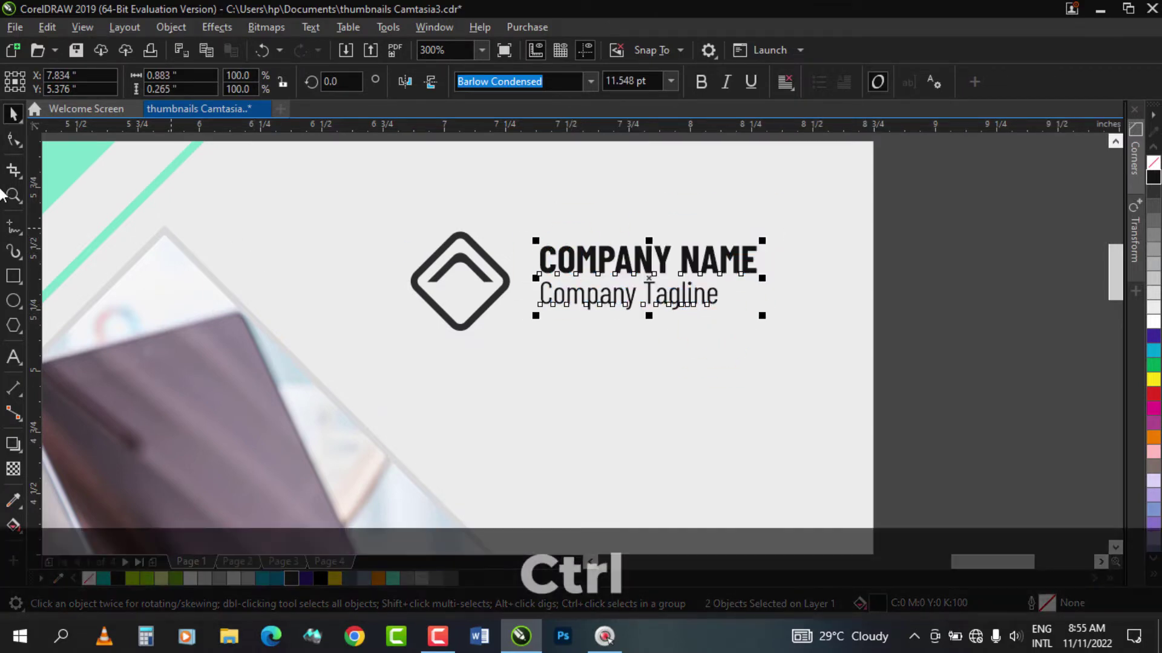
Step: Draw a square about 0.575 inches wide near the template's left edge, rotate it 45 degrees and center it on that edge
left_click(8, 195)
right_click(373, 229)
right_click(255, 274)
left_click_drag(79, 288, 623, 470)
right_click(456, 245)
left_click_drag(627, 345, 627, 345)
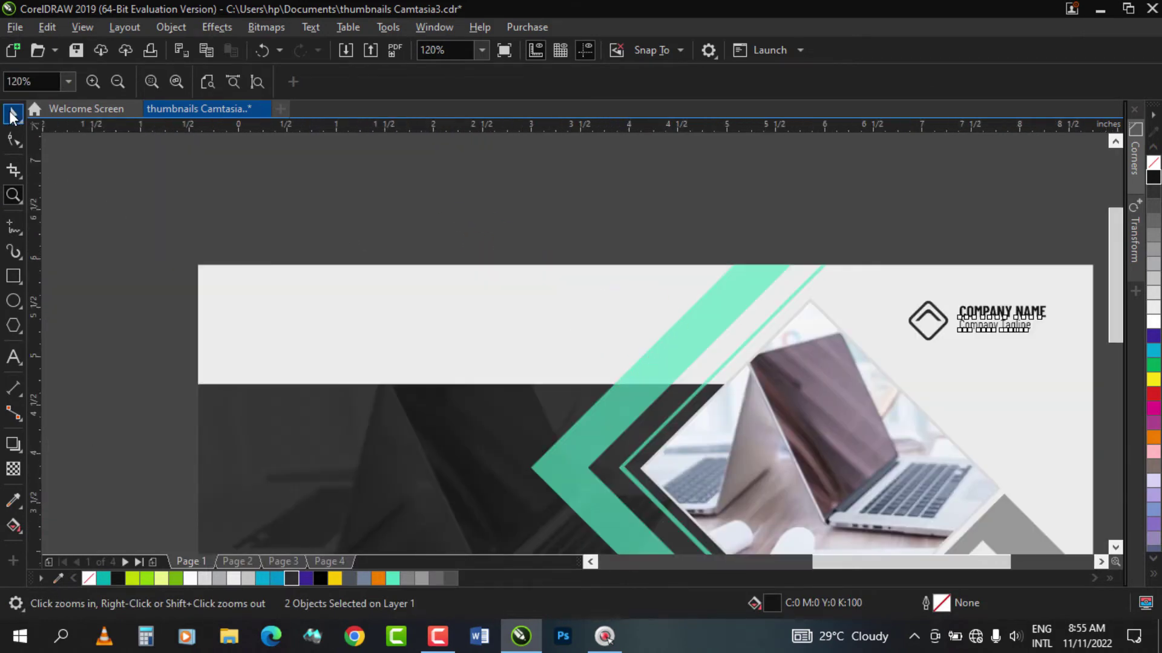
left_click(13, 113)
left_click(13, 275)
left_click_drag(190, 301, 244, 355)
left_click(12, 113)
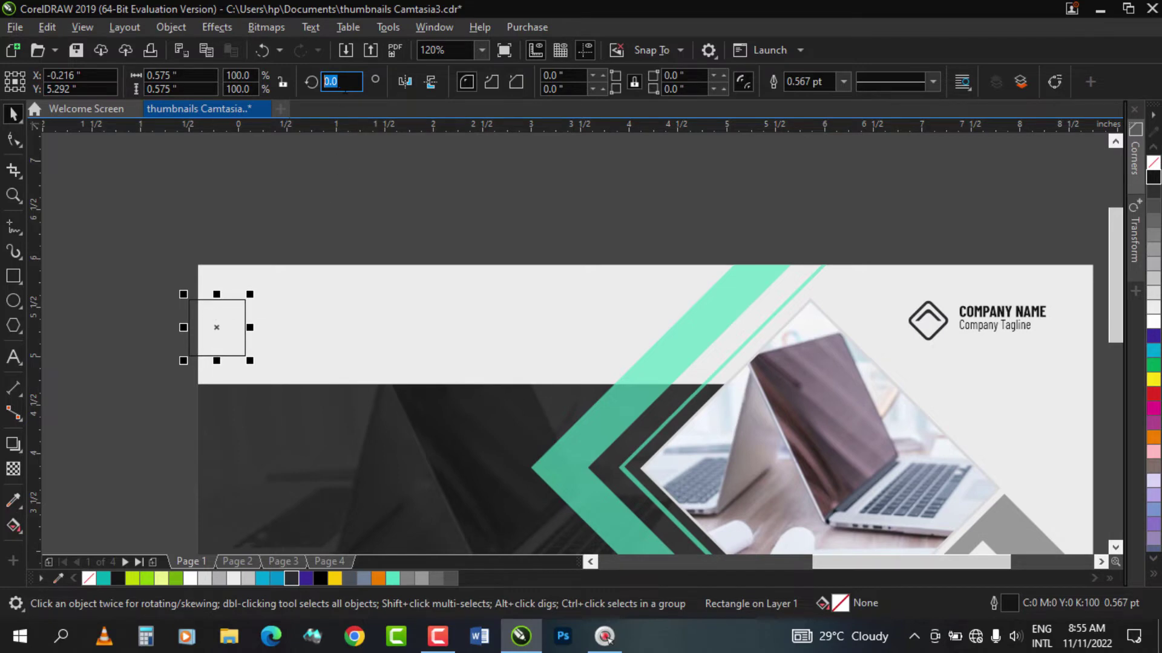
type("45")
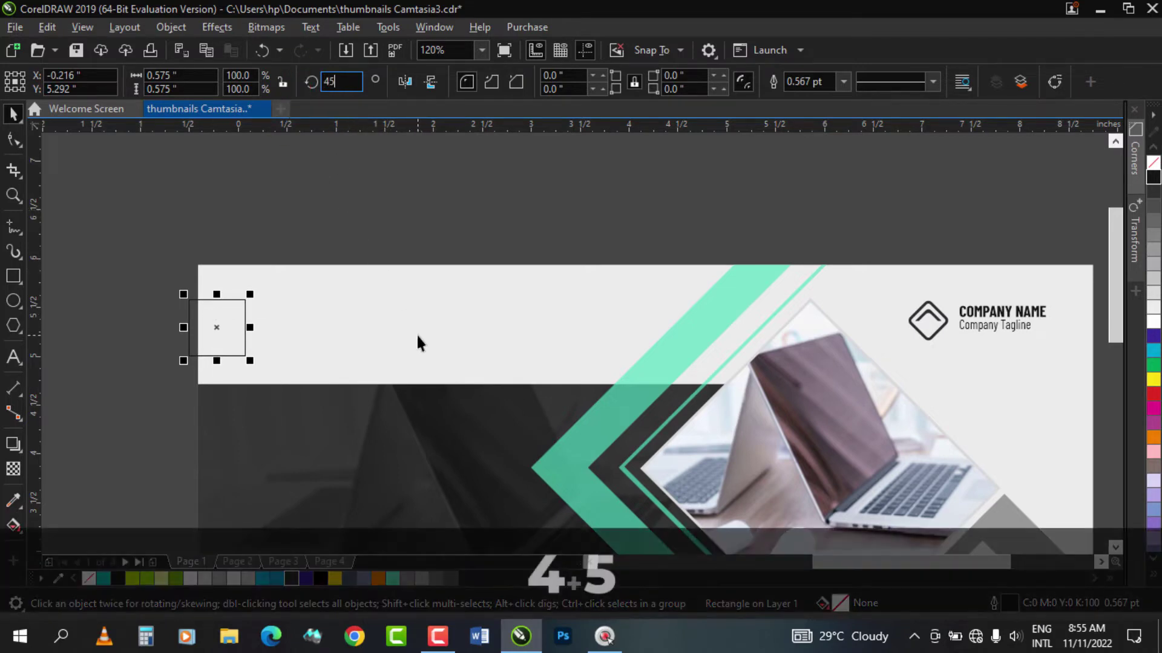
key("Return")
mouse_move(248, 319)
left_mouse_down()
mouse_move(222, 331)
mouse_move(227, 320)
left_mouse_up()
Step: Trim off the half of the diamond outside the template using a temporary rectangle about 0.997 by 1.371 inches, and delete that rectangle
left_click(14, 276)
left_click_drag(101, 250, 197, 384)
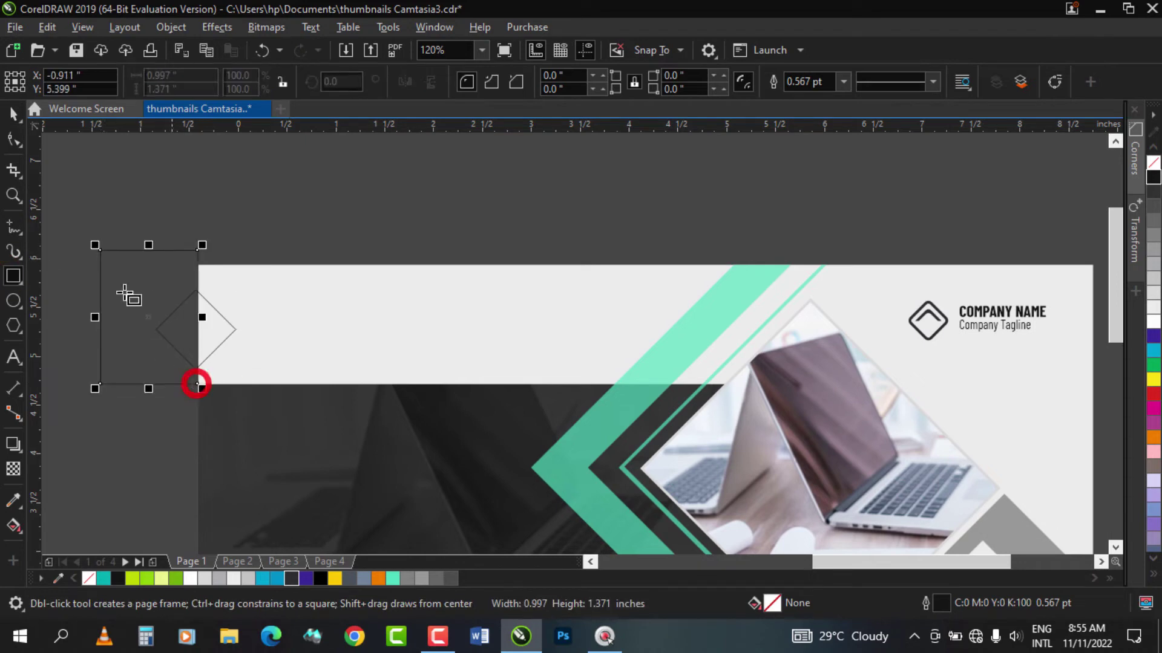
left_click(13, 114)
left_click(227, 322, "shift")
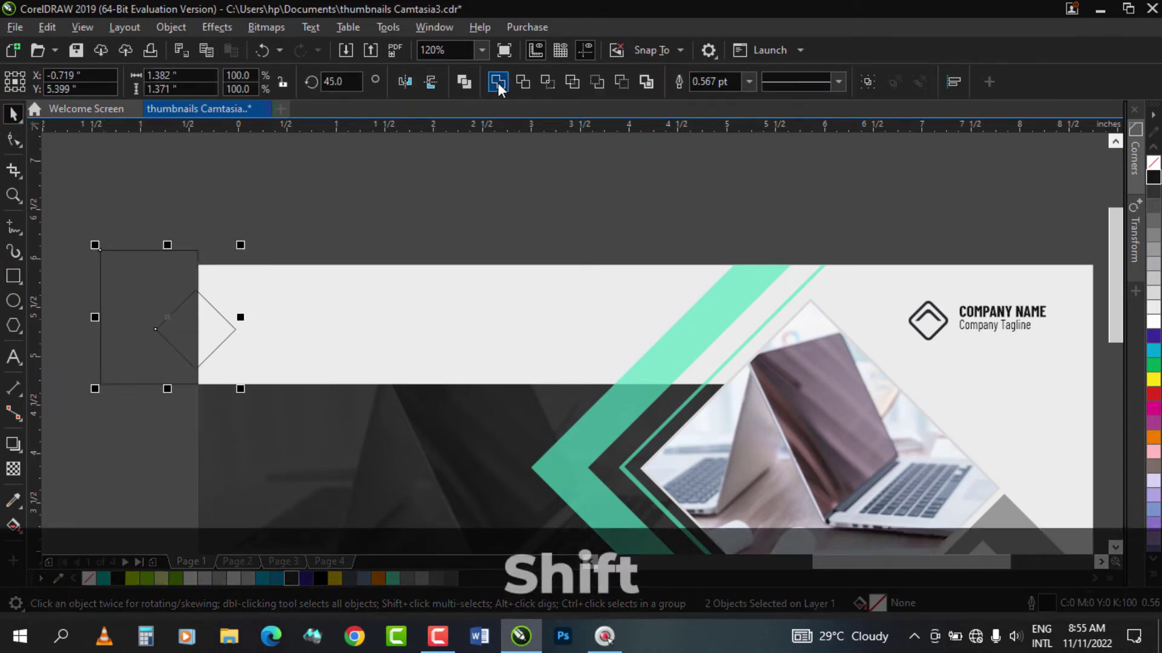
left_click(519, 82)
left_click(161, 284)
key("Delete")
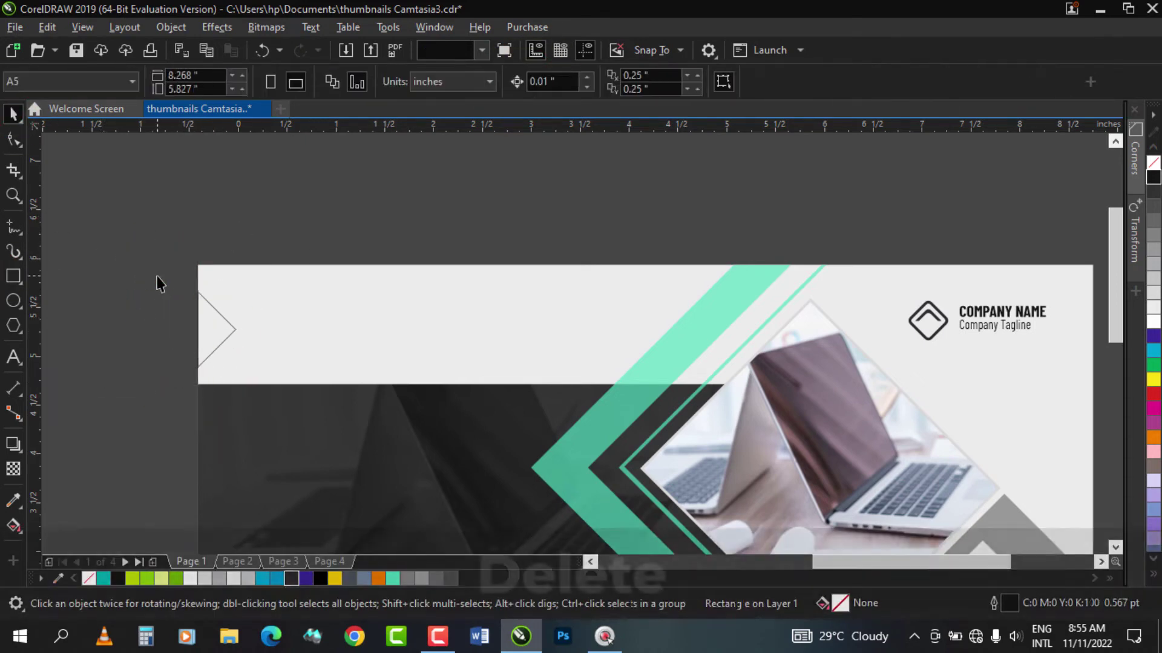
Step: Fill the remaining triangle with mint green and remove its outline
left_click(203, 322)
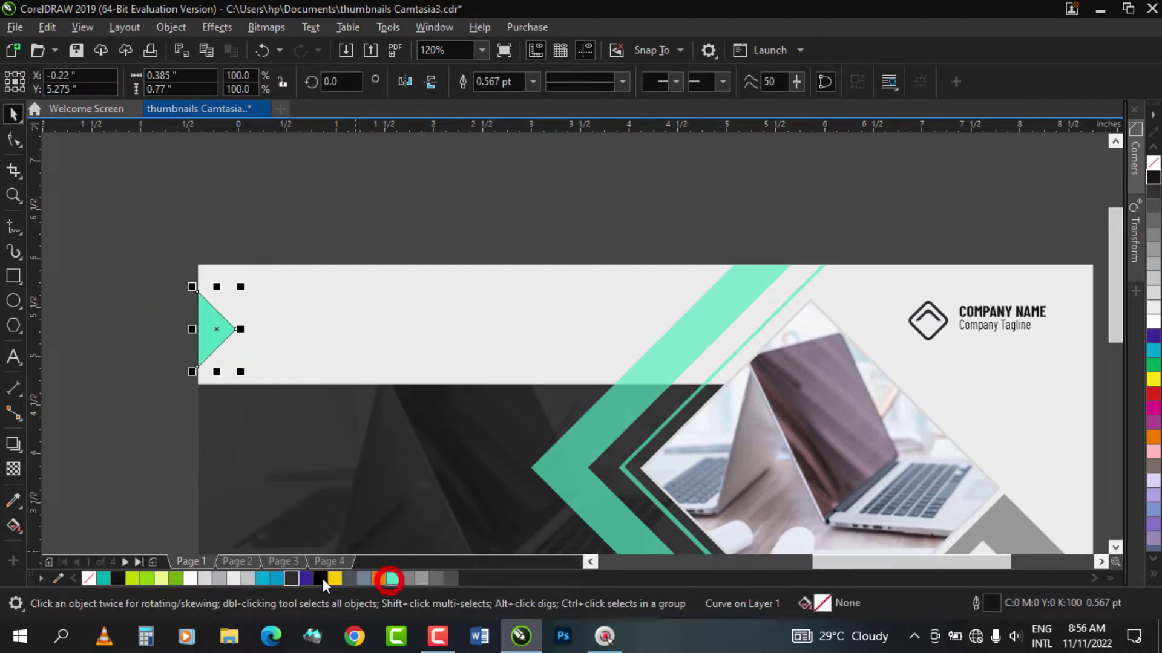
right_click(89, 577)
left_click(74, 327)
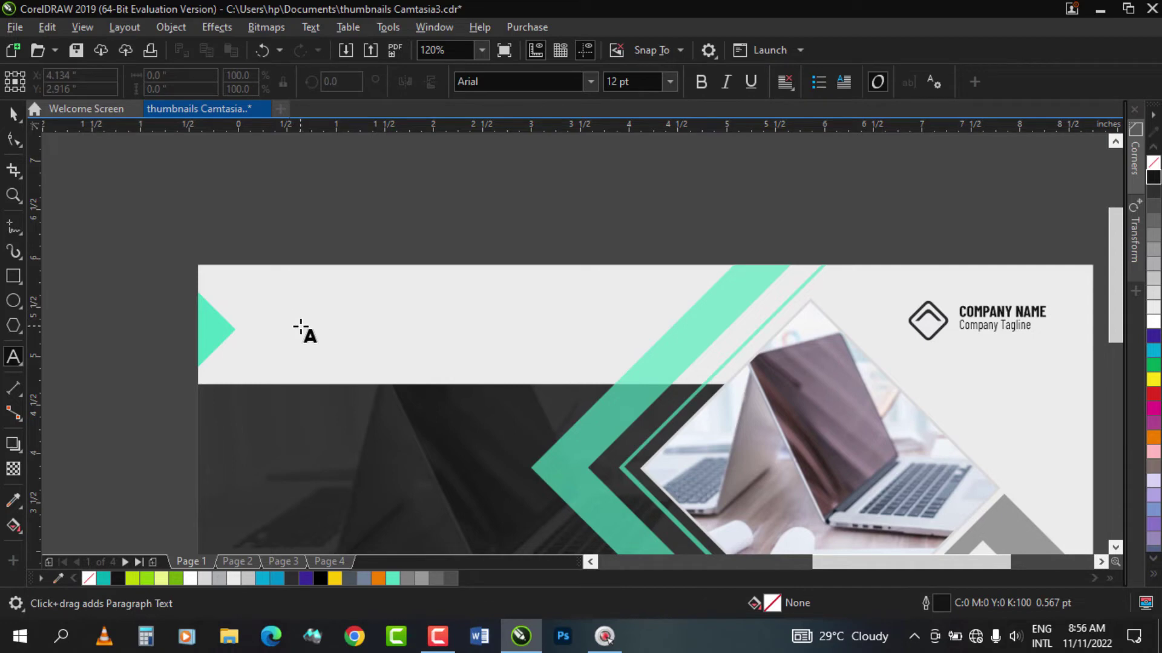
Step: Add a two-line text reading "MODERN" and "TEMPLATE" in capitals beside the green triangle
left_click(12, 197)
right_click(392, 288)
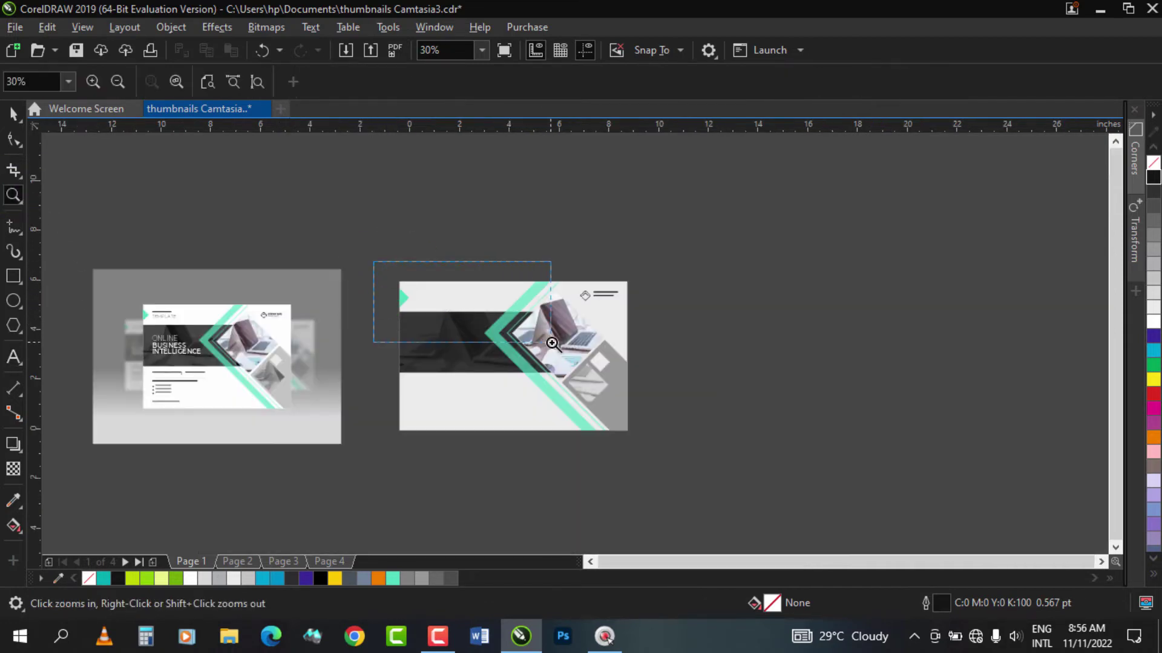
left_click_drag(553, 343, 552, 342)
left_click(939, 470)
left_click(13, 357)
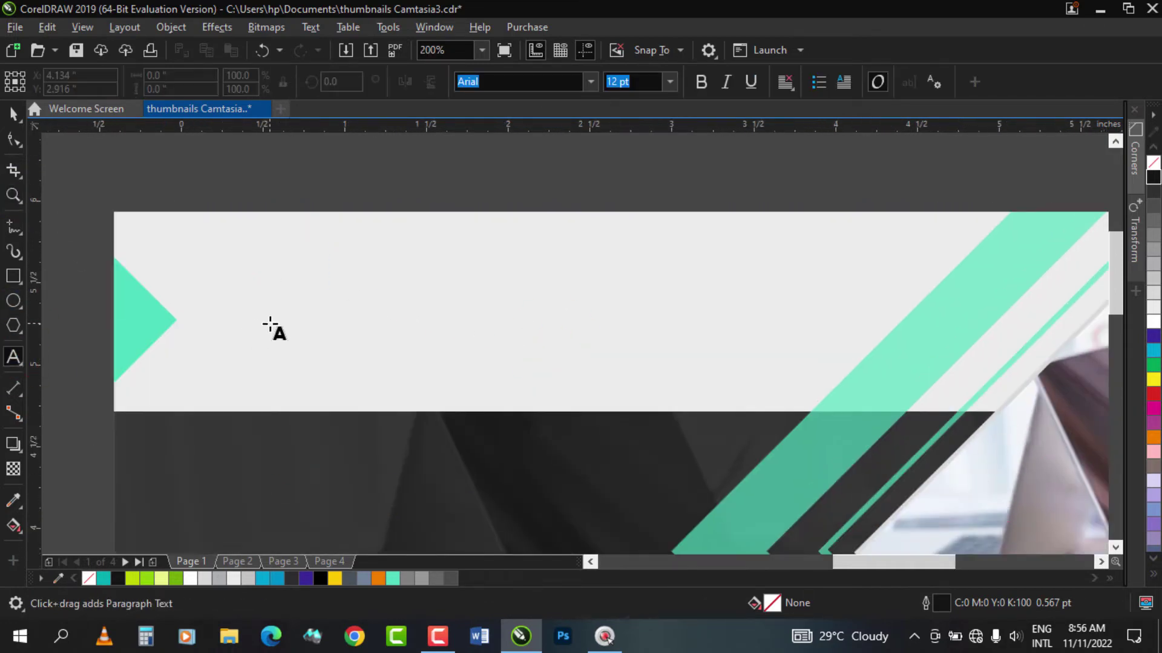
left_click(270, 325)
key("Caps_Lock")
type("MODERN")
key("Return")
type("T")
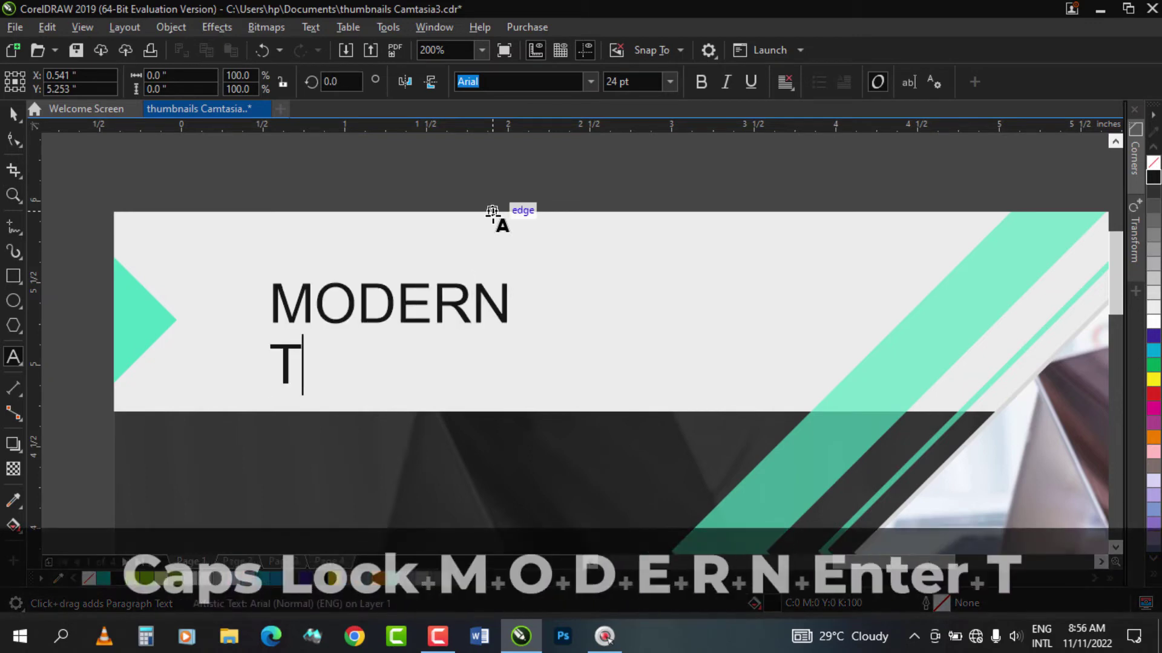
type("EMPLATE")
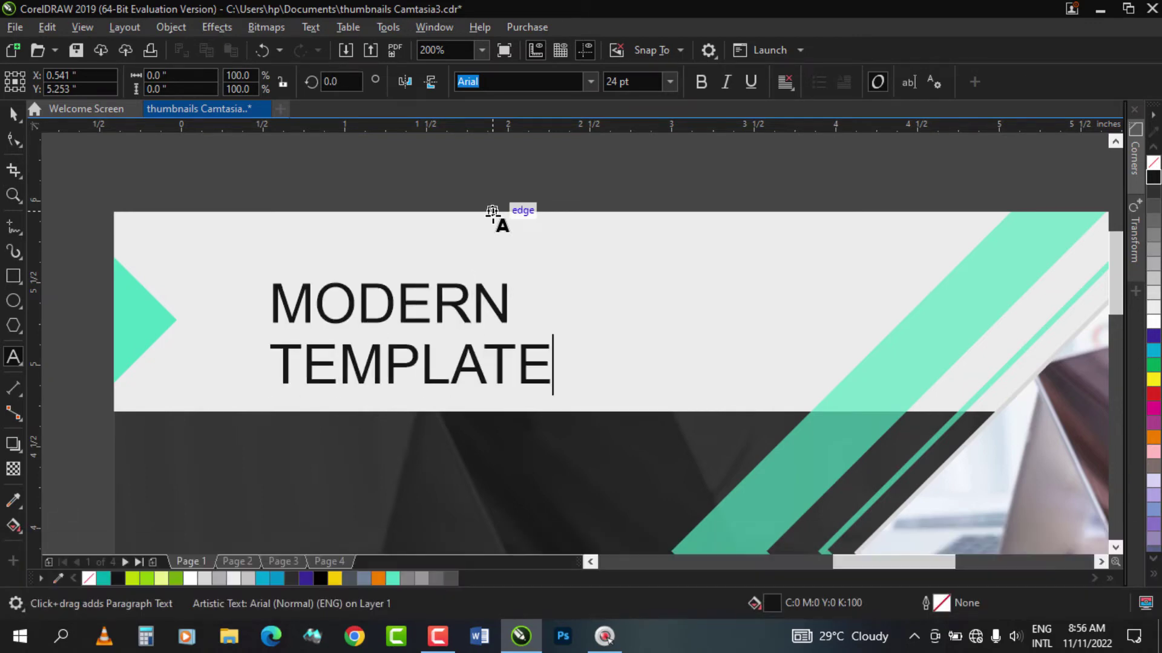
Step: Break the heading into separate lines, move them closer, and set MODERN to Montserrat Light and TEMPLATE to Montserrat SemiBold
key("ctrl+k")
left_click_drag(379, 355, 378, 348)
left_click(590, 81)
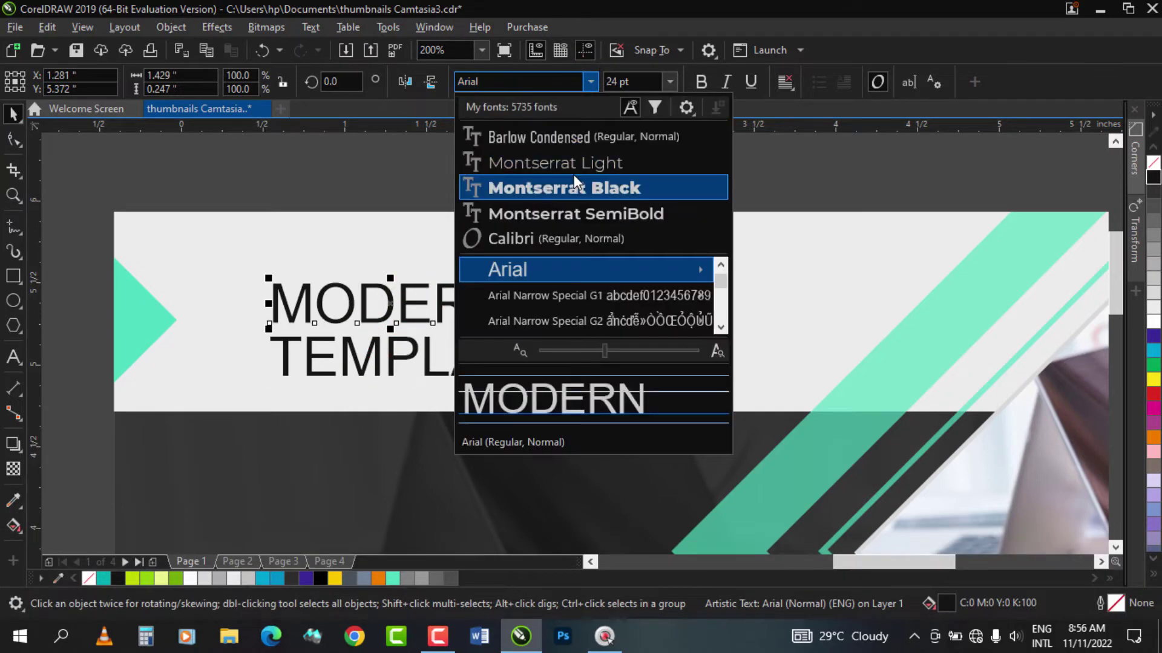
left_click(582, 164)
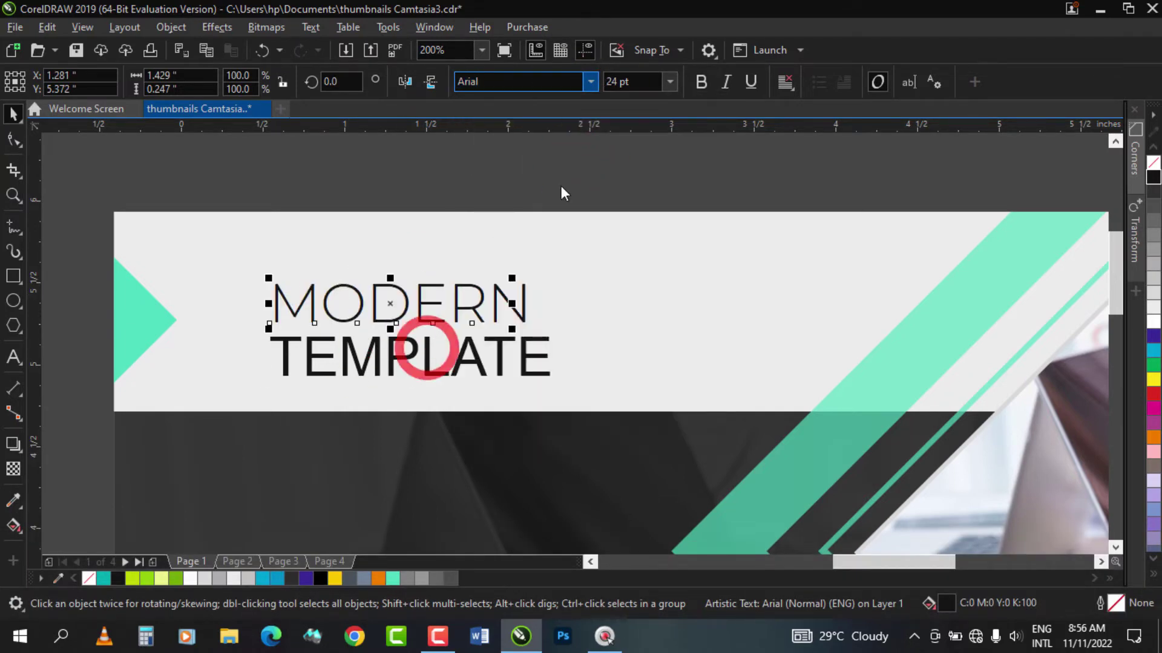
left_click(591, 81)
left_click(576, 187)
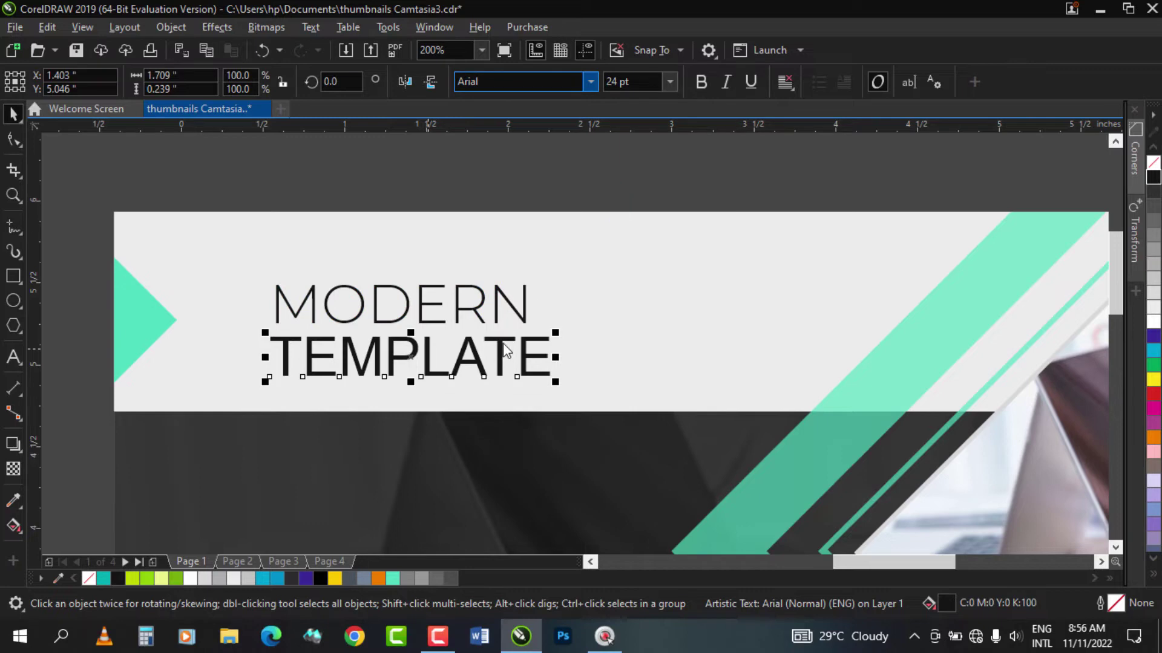
left_click(325, 233, "ctrl")
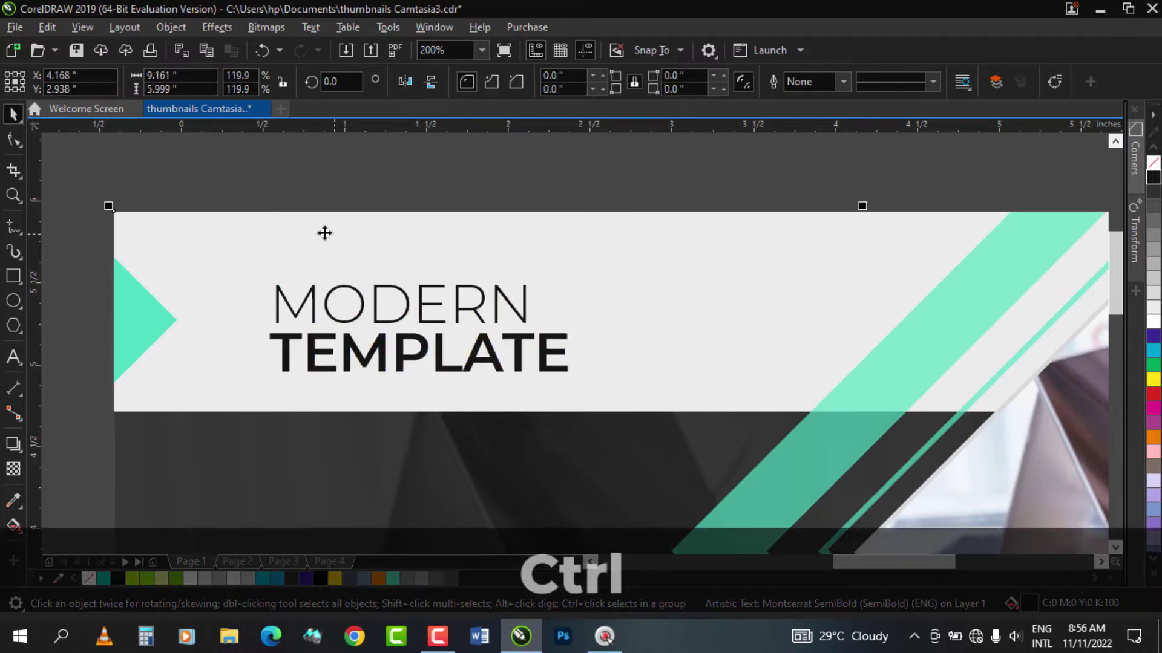
Step: Widen the letter spacing of MODERN and scale the word down to about 1.536 inches wide
left_click(377, 297)
key("F10")
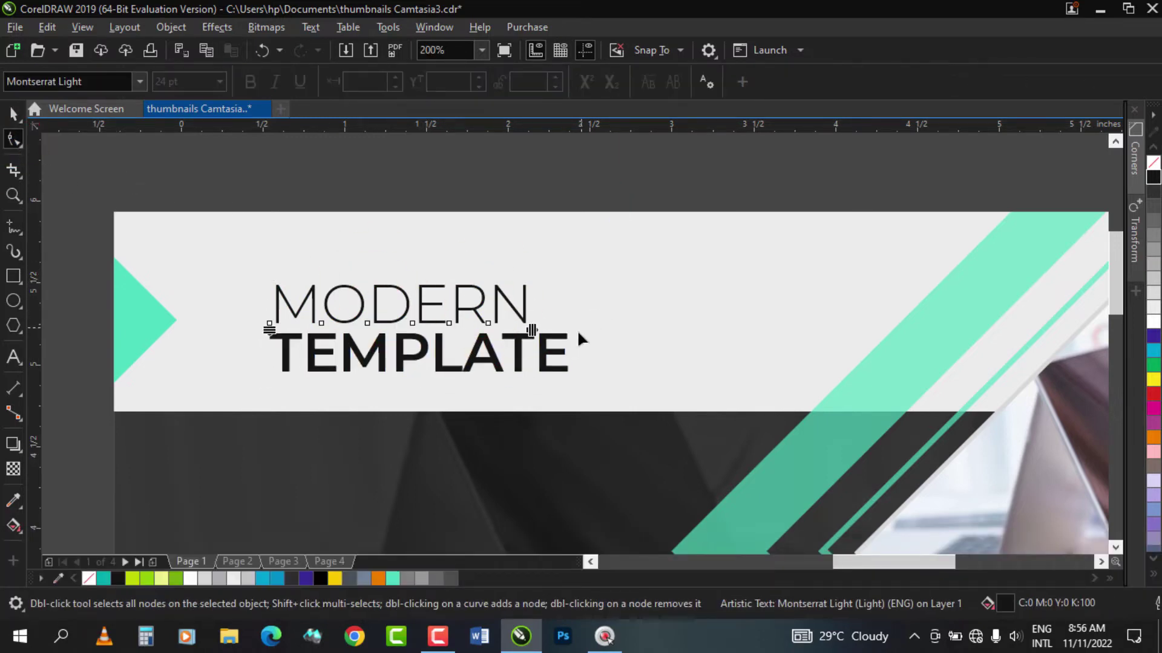
left_click_drag(532, 330, 622, 329)
key("space")
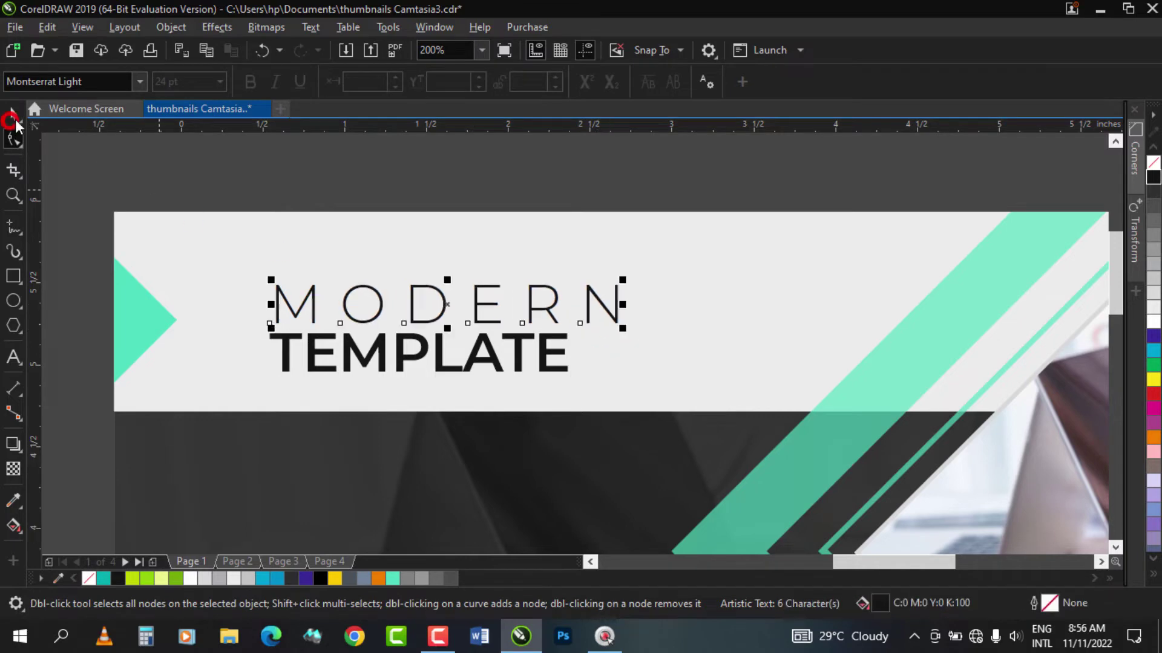
left_click_drag(624, 277, 567, 277)
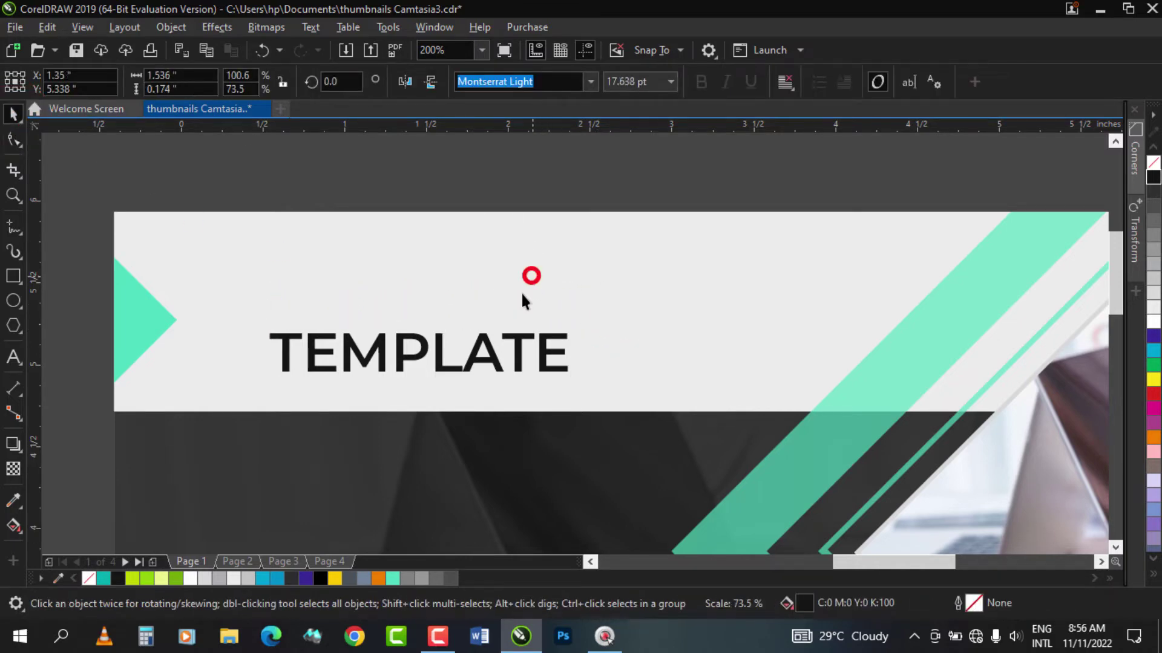
Step: Scale both heading lines together to about 1.763 inches wide and move them closer to the green triangle
left_click(548, 363, "shift")
left_click_drag(567, 371, 530, 372)
left_click_drag(474, 308, 530, 275)
left_click(474, 304)
left_click(474, 305)
left_click(476, 335, "shift")
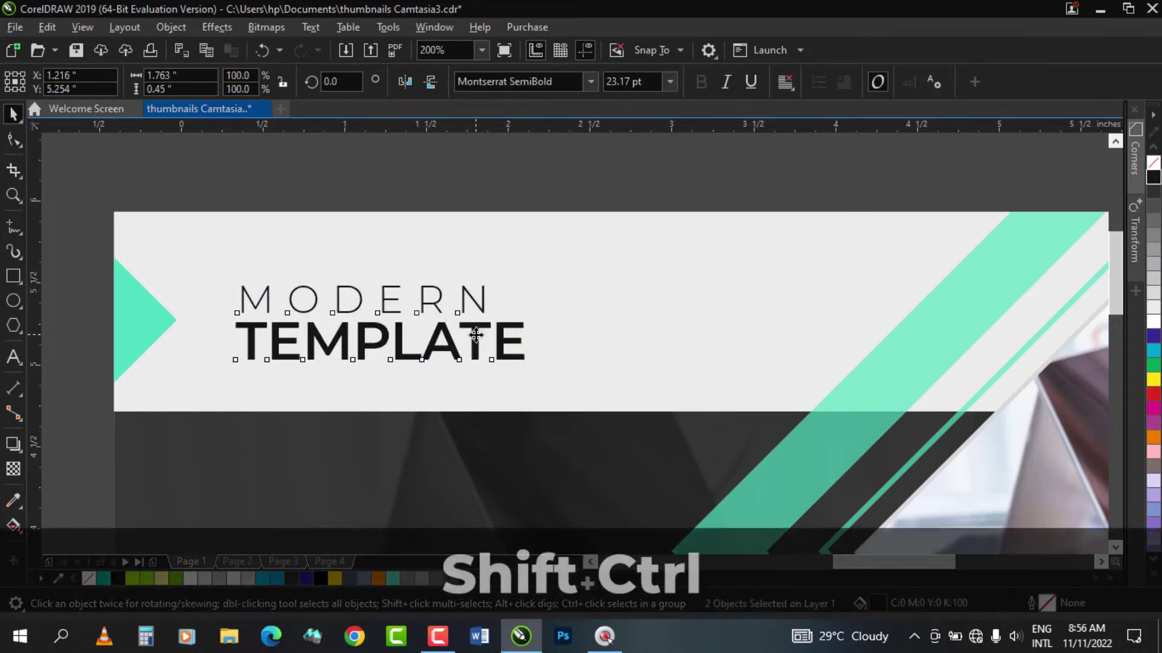
left_click_drag(476, 335, 455, 336)
Step: Copy the word TEMPLATE straight down onto the dark image band and fill the copy with white
left_click(14, 195)
left_click(340, 236, "shift")
left_click(179, 314, "shift")
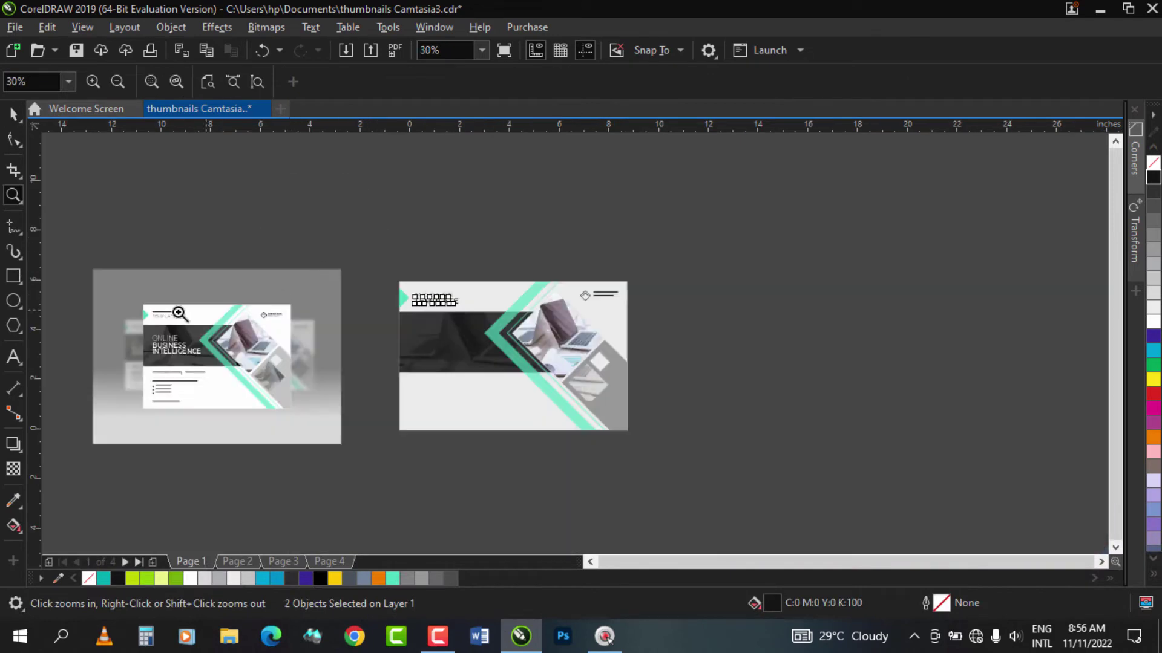
left_click_drag(582, 357, 658, 369)
left_click_drag(534, 398, 533, 398)
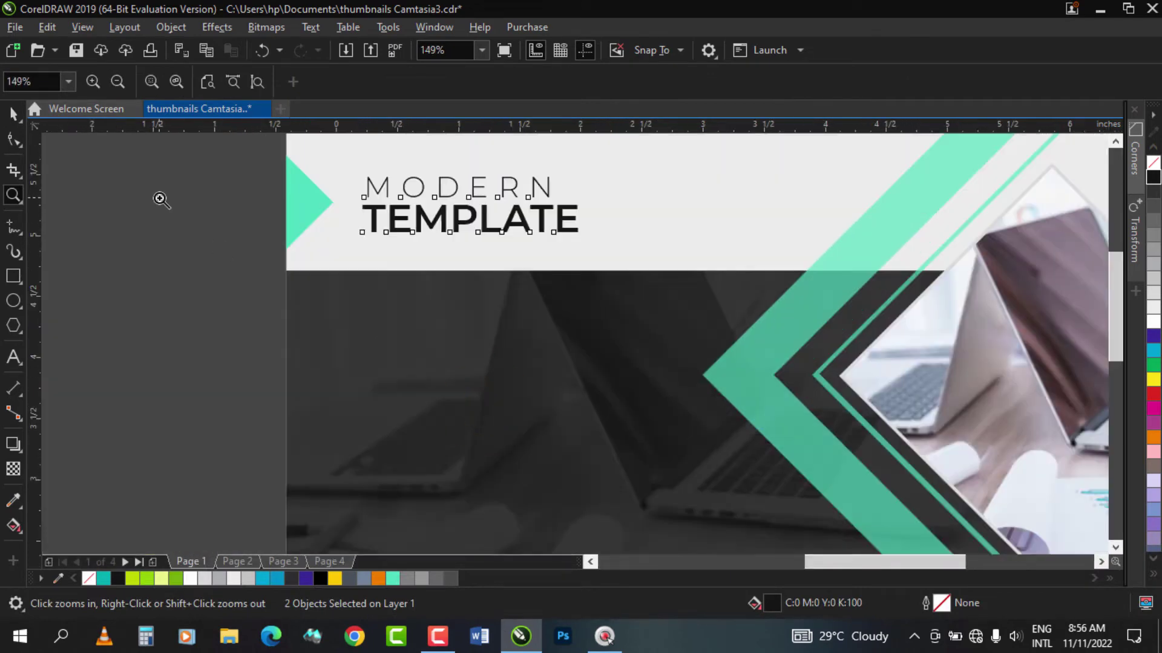
key("space")
left_click_drag(424, 237, 424, 336)
right_click(424, 336)
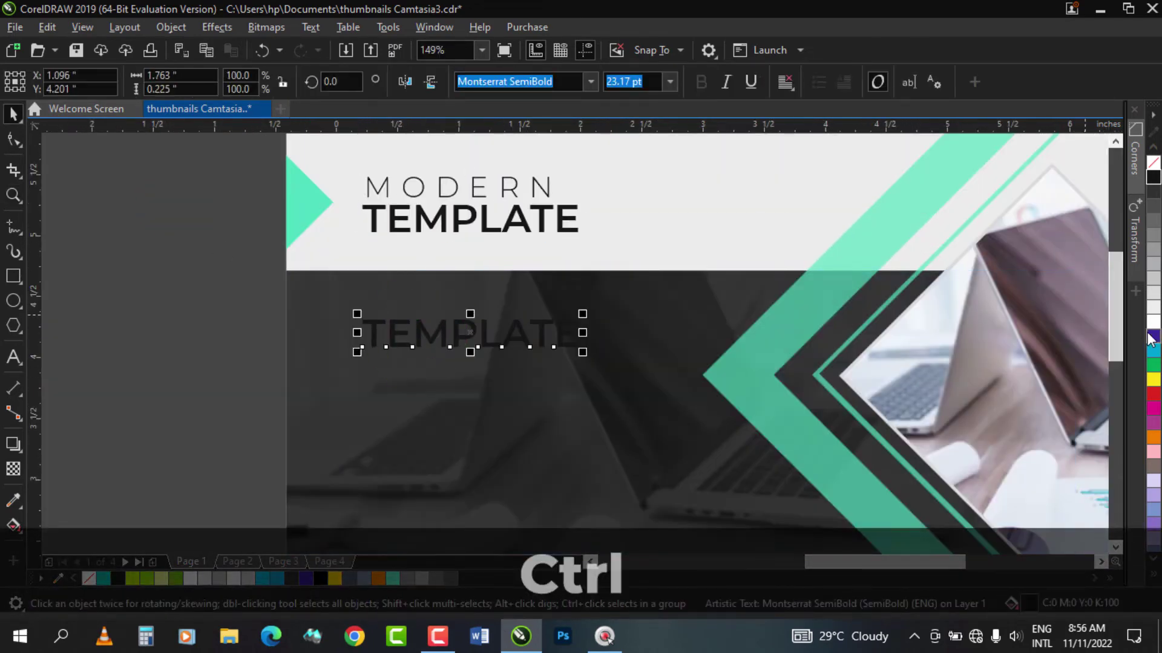
left_click(1154, 323)
Step: Replace the copied text with the three lines "ONLINE", "BUSINESS" and "INTELLIGENCE"
key("F8")
key("ctrl+a")
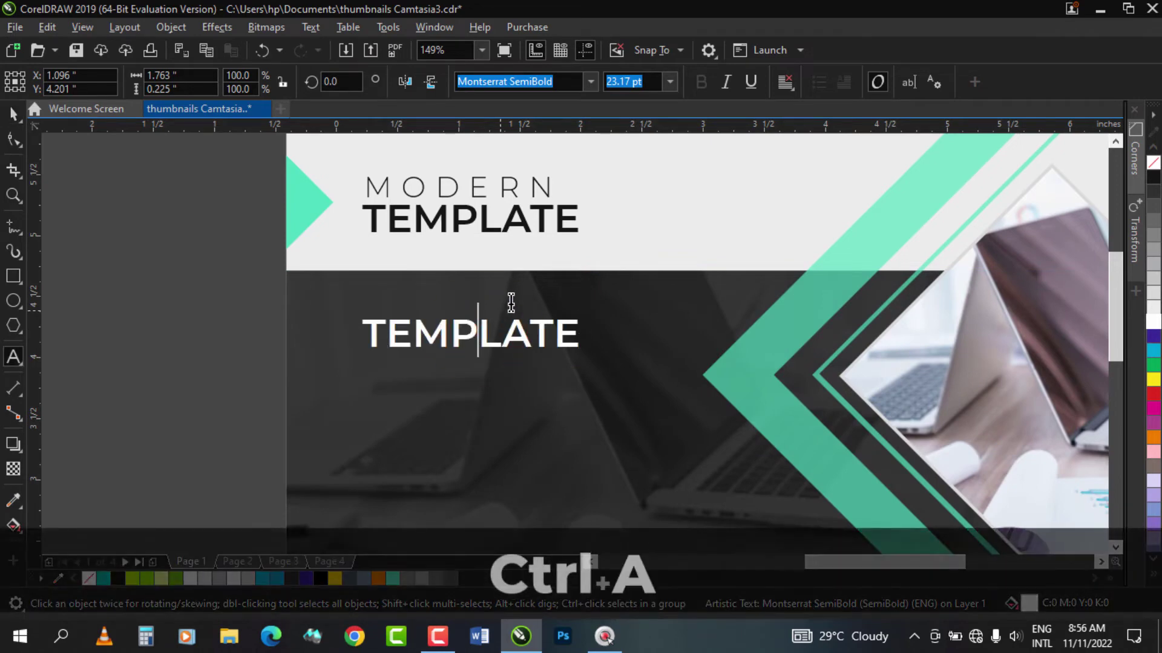
type("ONLINE")
key("Return")
type("BUSINESS")
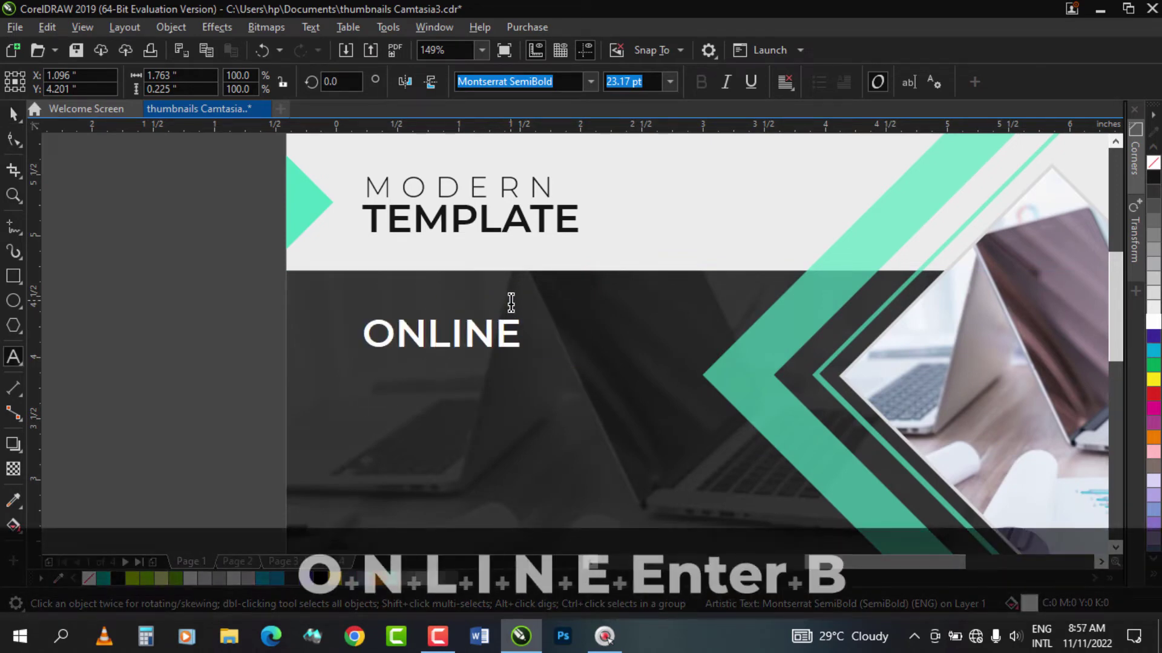
key("Return")
type("INTELLIGENCE")
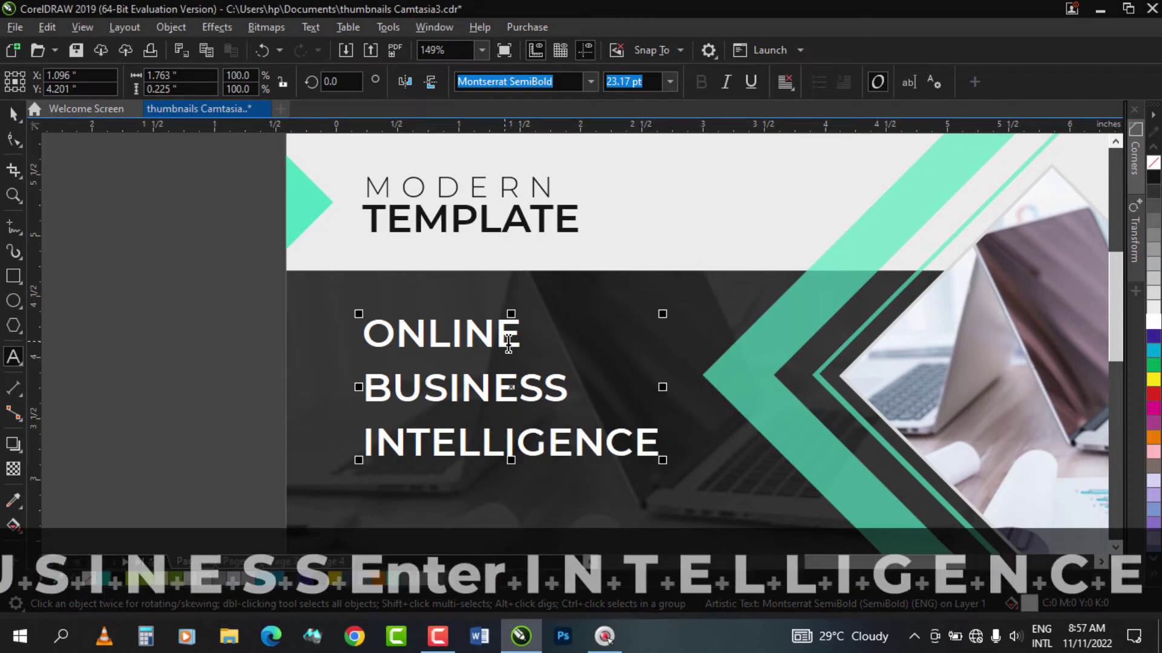
Step: Set the word ONLINE to Montserrat Light and tighten the line spacing of the three-line title
left_click_drag(508, 339, 315, 337)
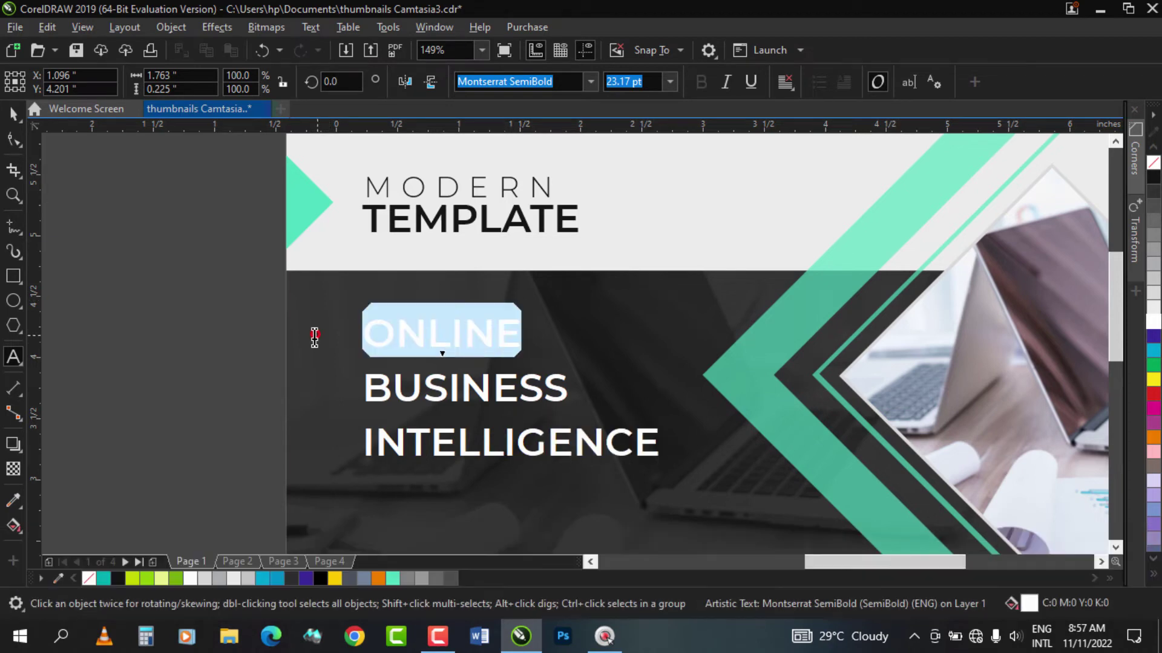
left_click(590, 82)
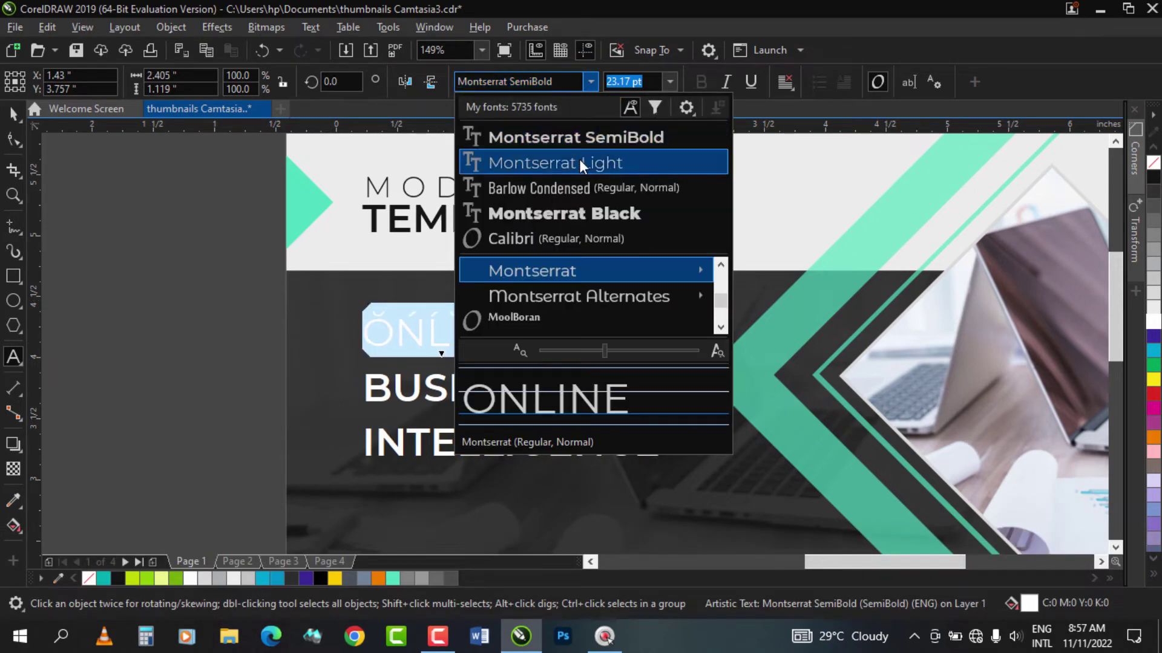
key("Escape")
left_click(14, 117)
left_click(13, 139)
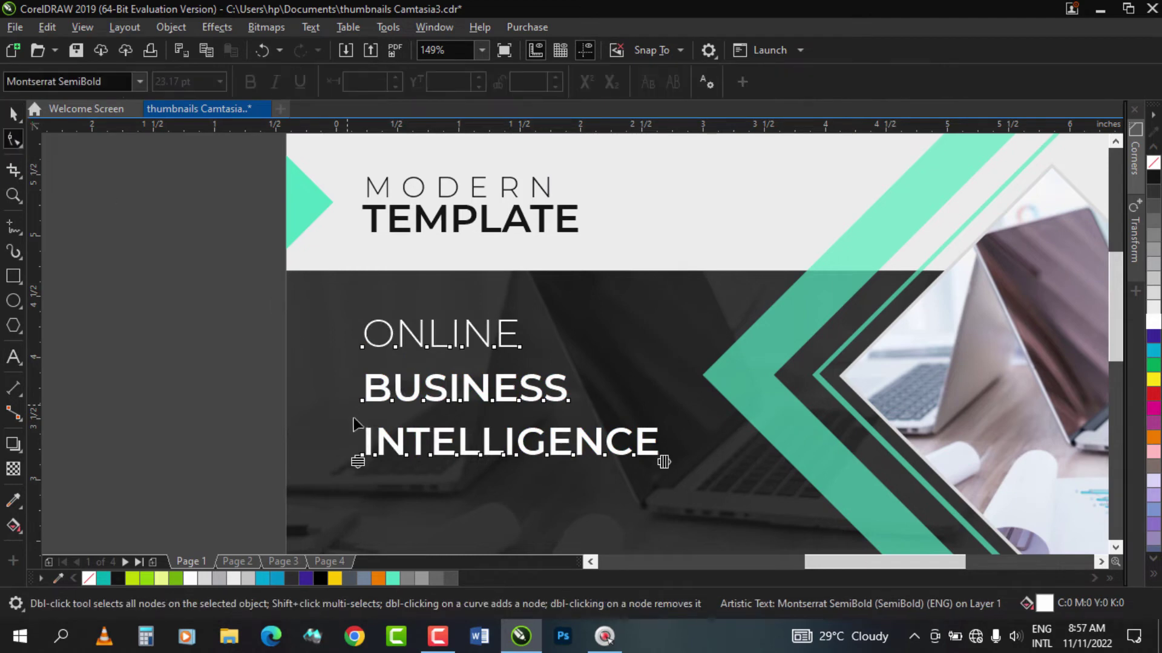
left_click_drag(359, 463, 366, 418)
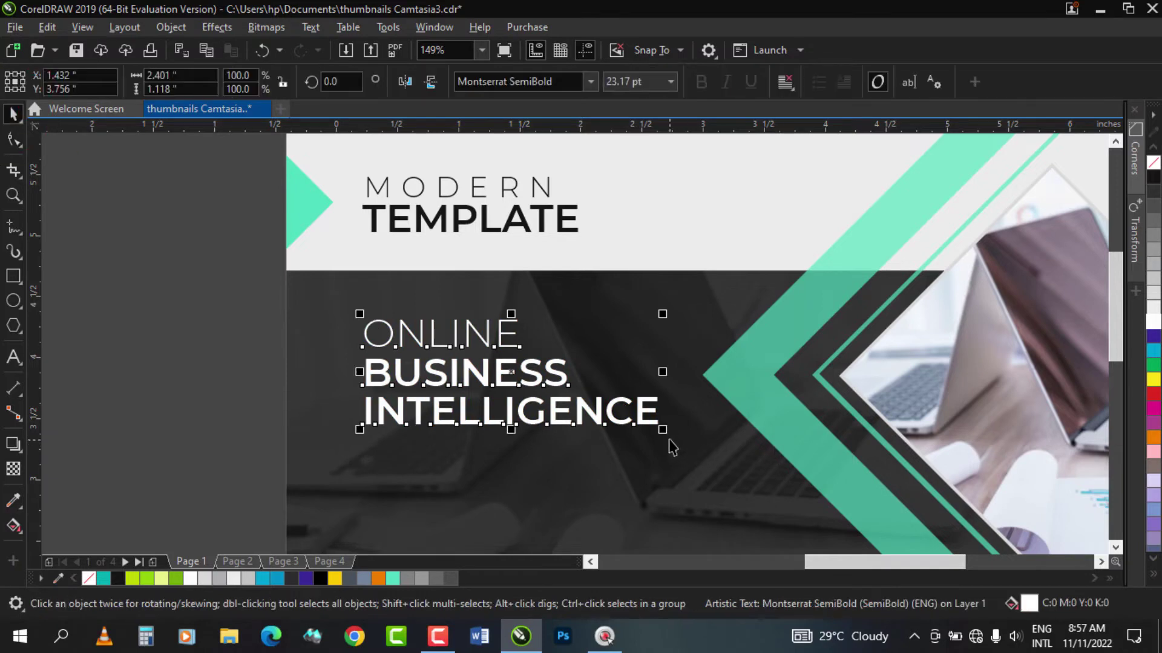
Step: Enlarge the three-line title proportionally and center it vertically on the dark band
left_click_drag(664, 431, 712, 447)
left_click(500, 475, "shift")
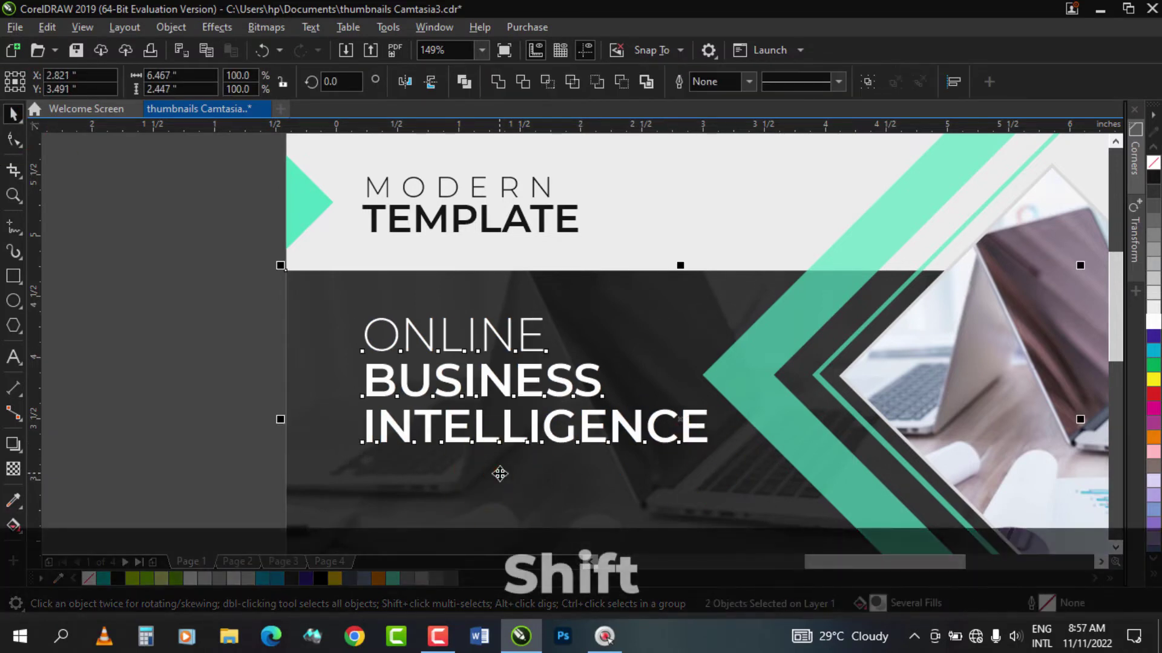
key("e")
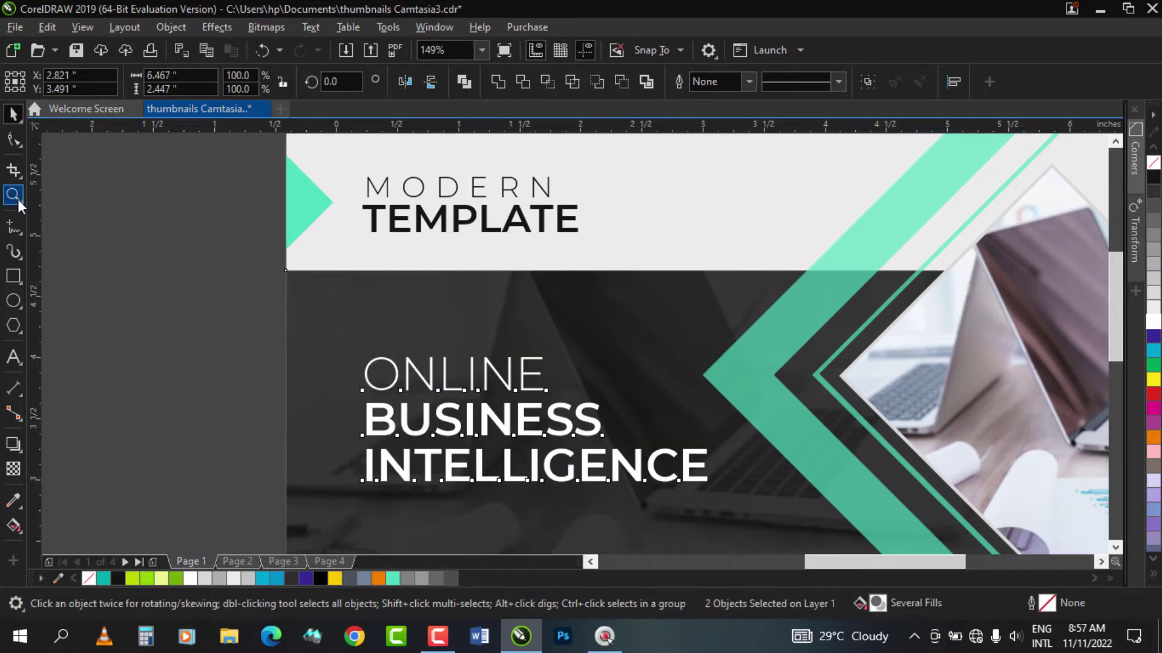
Step: Compare the recreated layout with the reference thumbnail, checking the title text and the remaining lower text
left_click(16, 198)
right_click(492, 301)
right_click(539, 317)
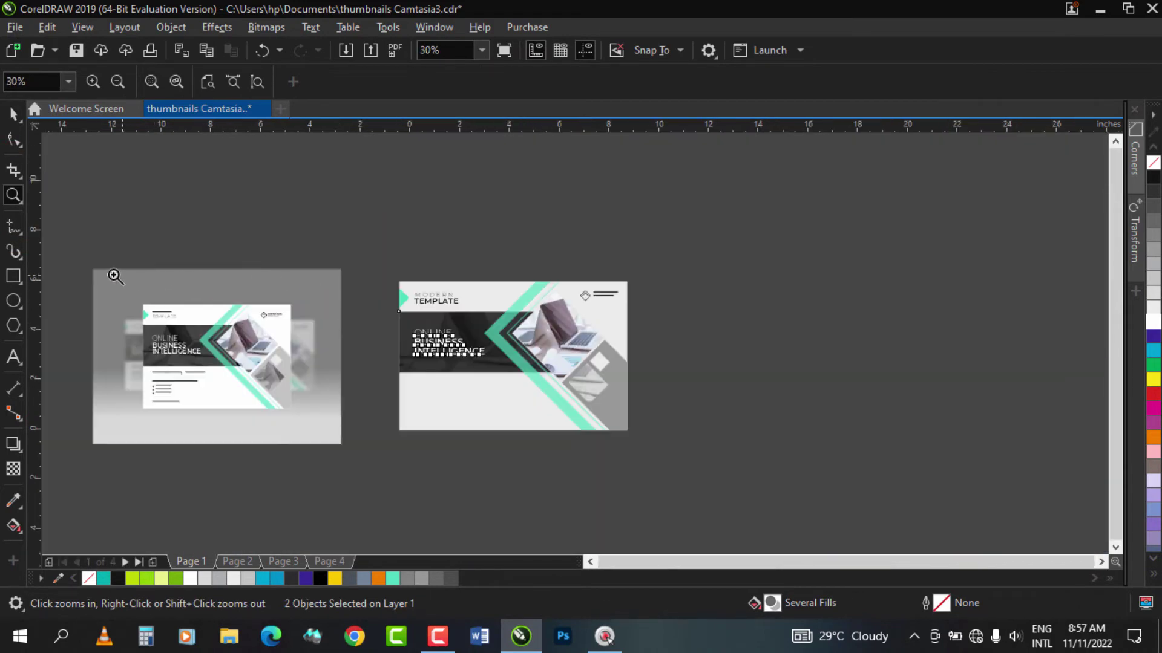
left_click_drag(111, 271, 776, 462)
left_click(13, 114)
left_click(357, 248)
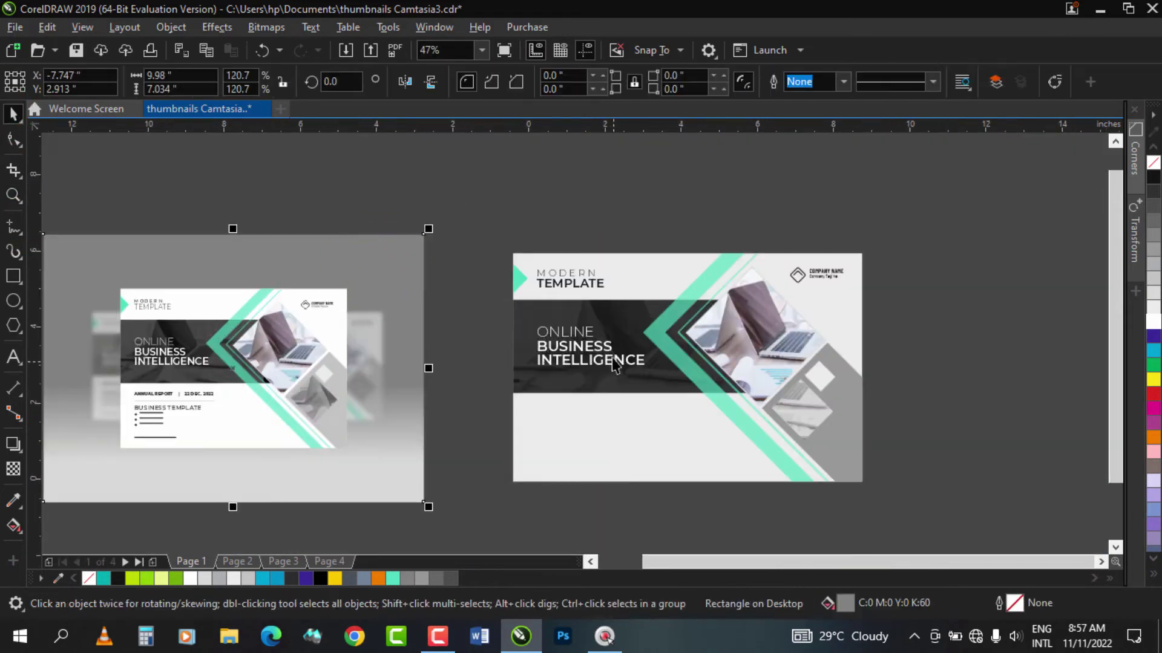
left_click(614, 360)
left_click(448, 310)
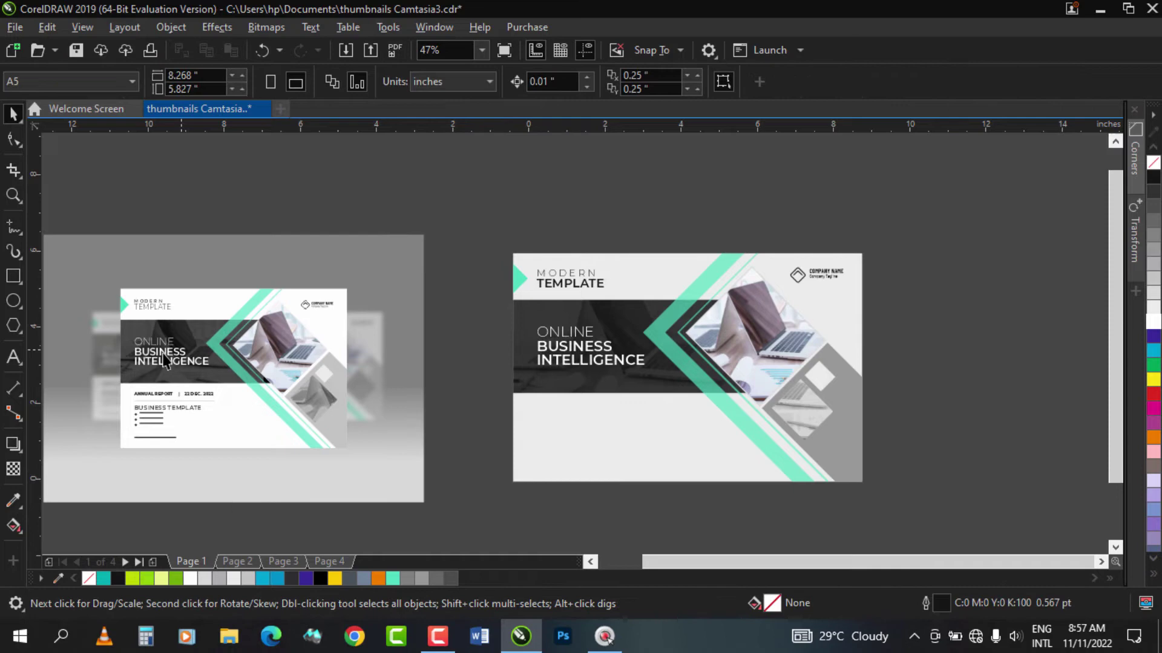
Step: Copy the three-line white title onto the light area directly below the dark band
left_click(12, 195)
left_click_drag(89, 339, 864, 413)
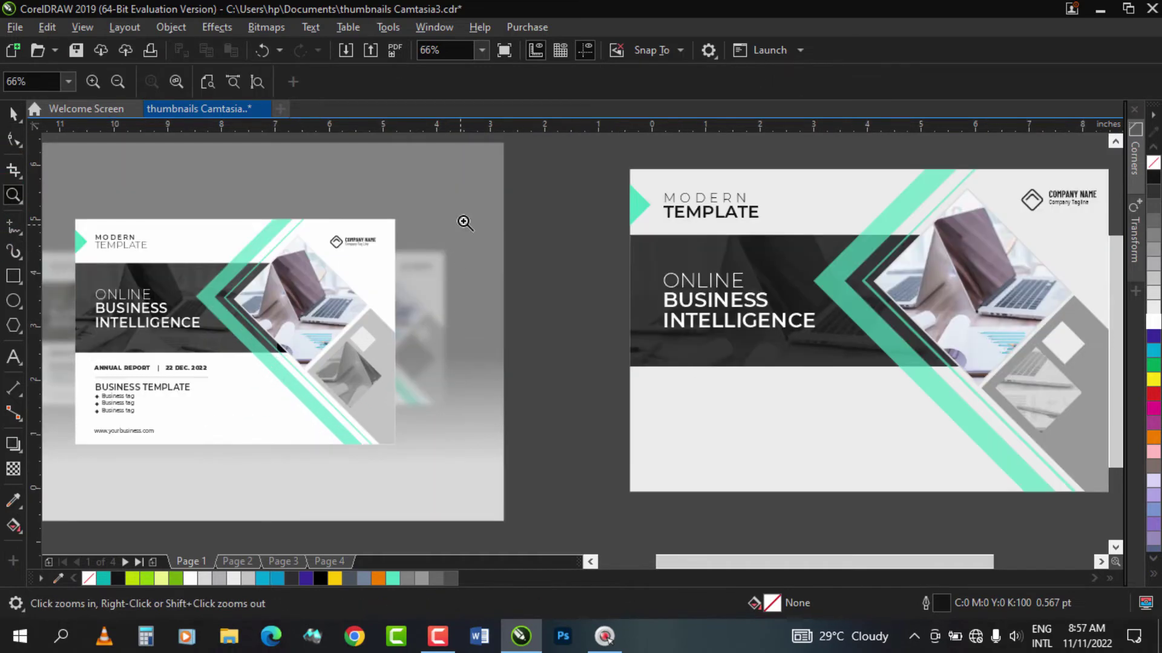
left_click_drag(485, 217, 1098, 471)
left_click_drag(227, 195, 1152, 528)
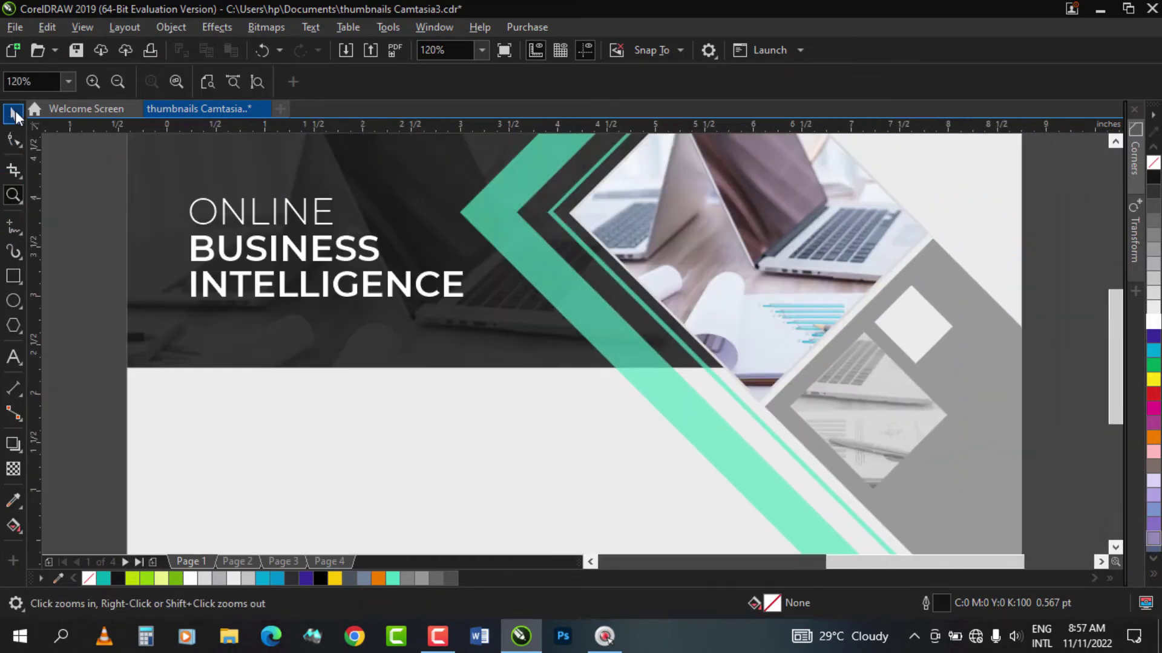
left_click(13, 114)
left_click(295, 265)
left_click_drag(295, 264, 277, 435)
Step: Reduce the copied title to one line, fill it with C10 M10 Y0 K90, and replace its text with "ANNUAL REPORT"
left_click_drag(189, 484, 115, 402)
key("Delete")
key("ctrl+a")
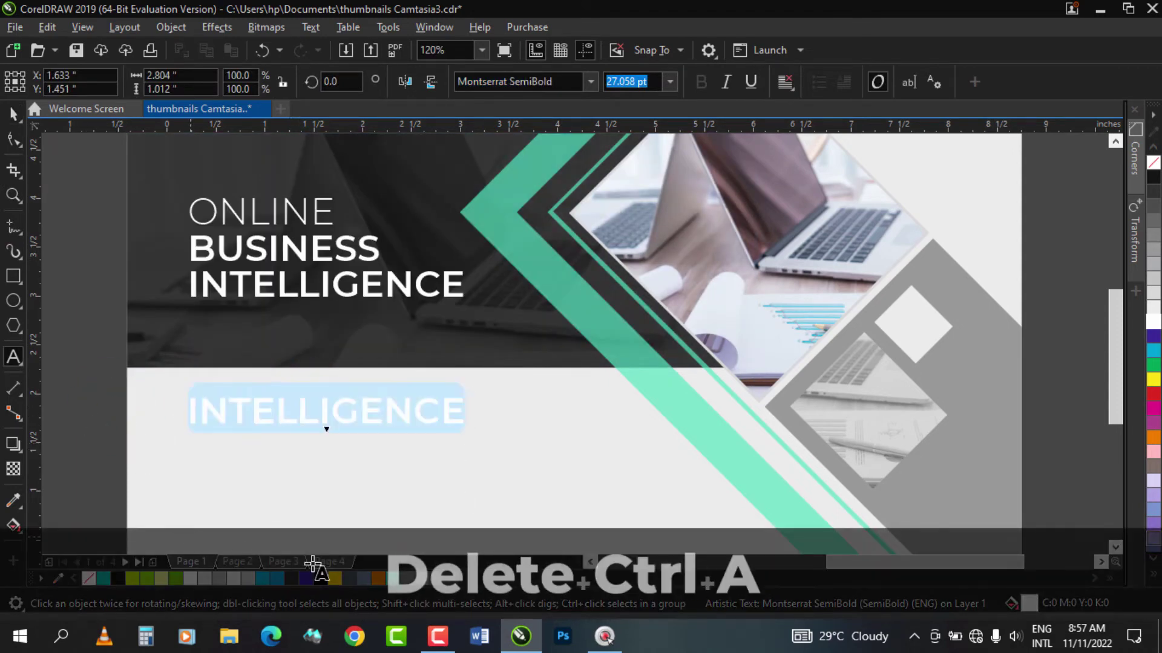
left_click(292, 578)
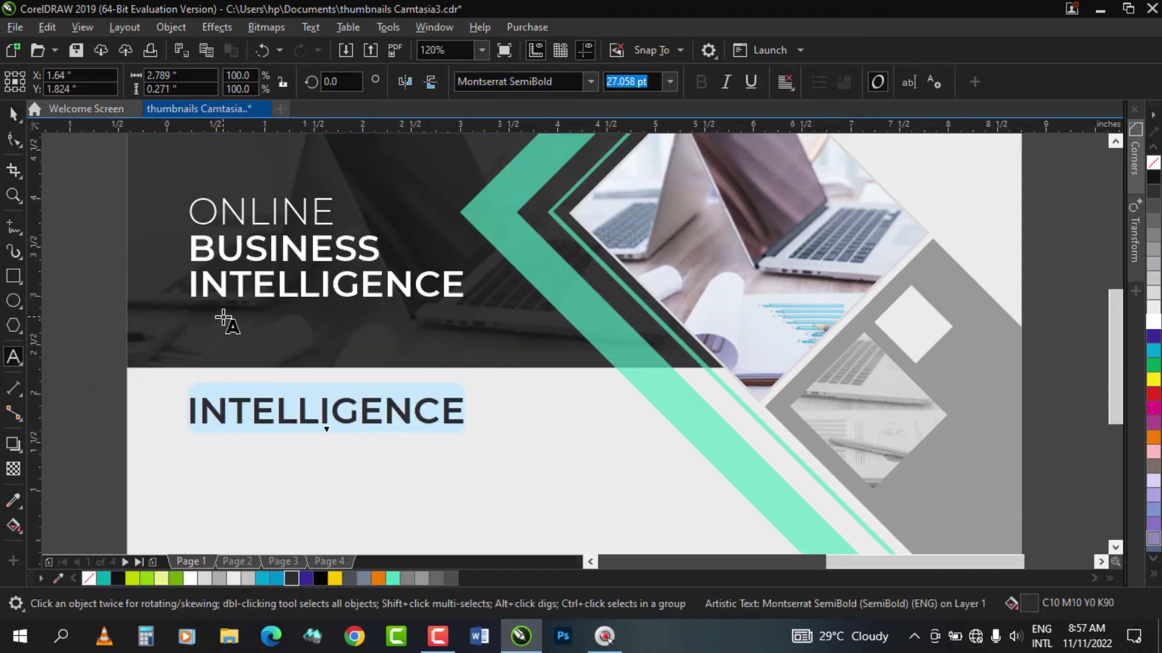
type("ANNUAL REPORT")
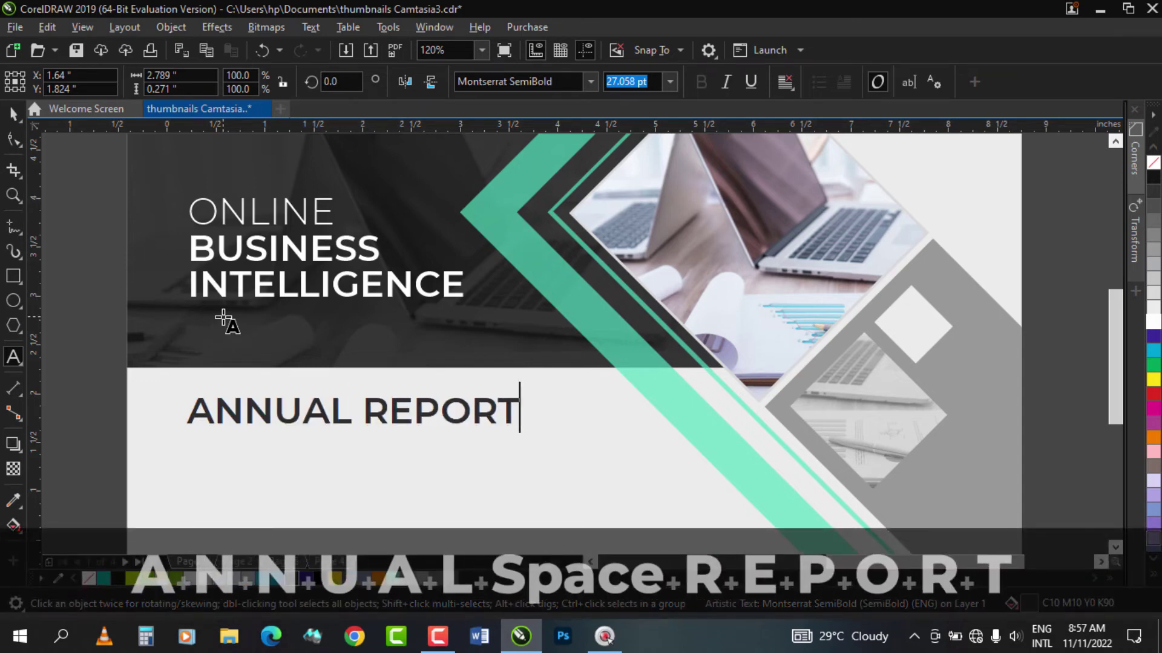
Step: Set the ANNUAL REPORT text to Montserrat Black at 16 pt
left_click(590, 81)
left_click(663, 107)
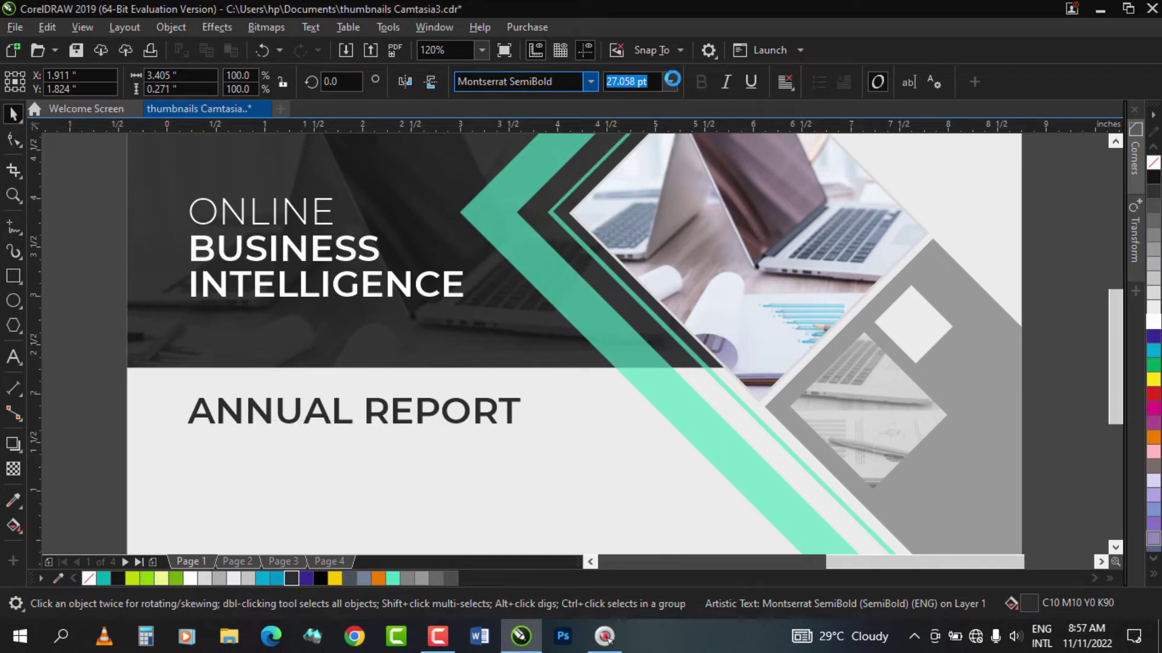
left_click(670, 81)
left_click(637, 234)
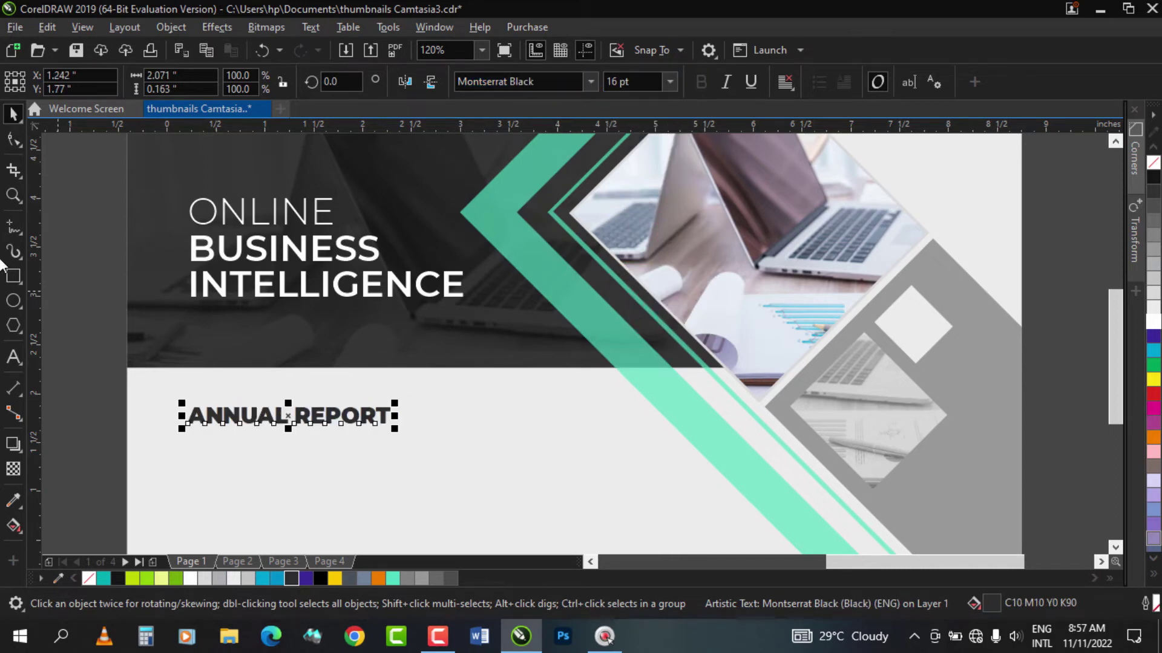
Step: Draw a thin dark vertical divider about 0.03 by 0.2 in after ANNUAL REPORT, without outline, and center it vertically with the text
left_click(15, 276)
left_click_drag(422, 406, 426, 424)
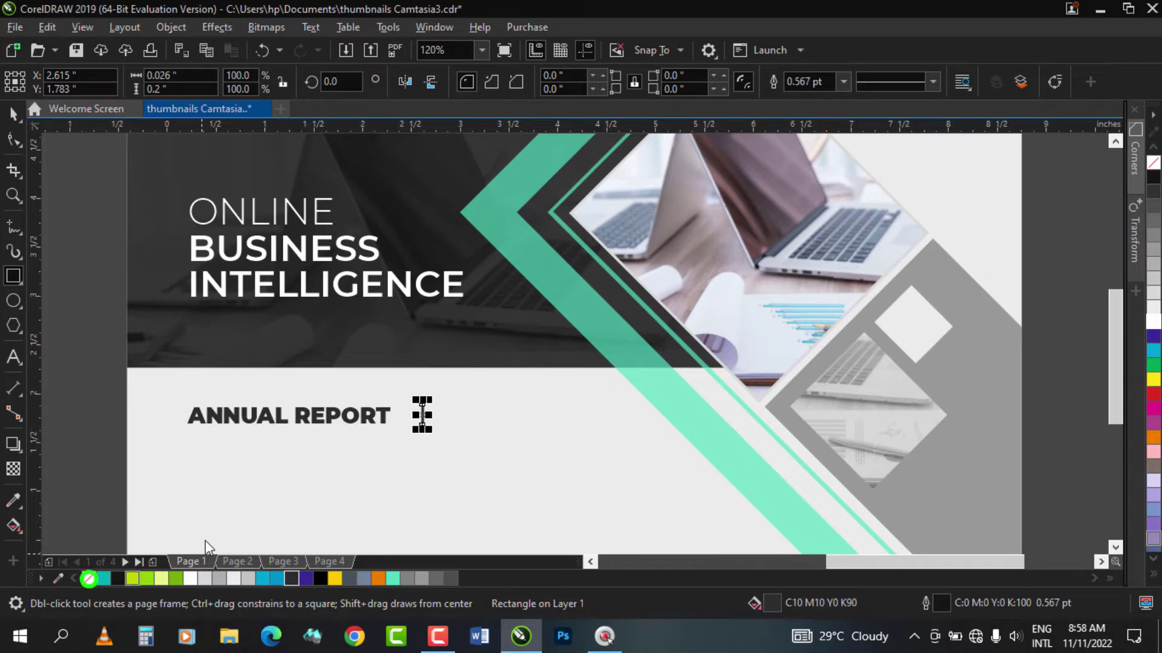
left_click(345, 421, "shift")
key("shift+e")
left_click(14, 114)
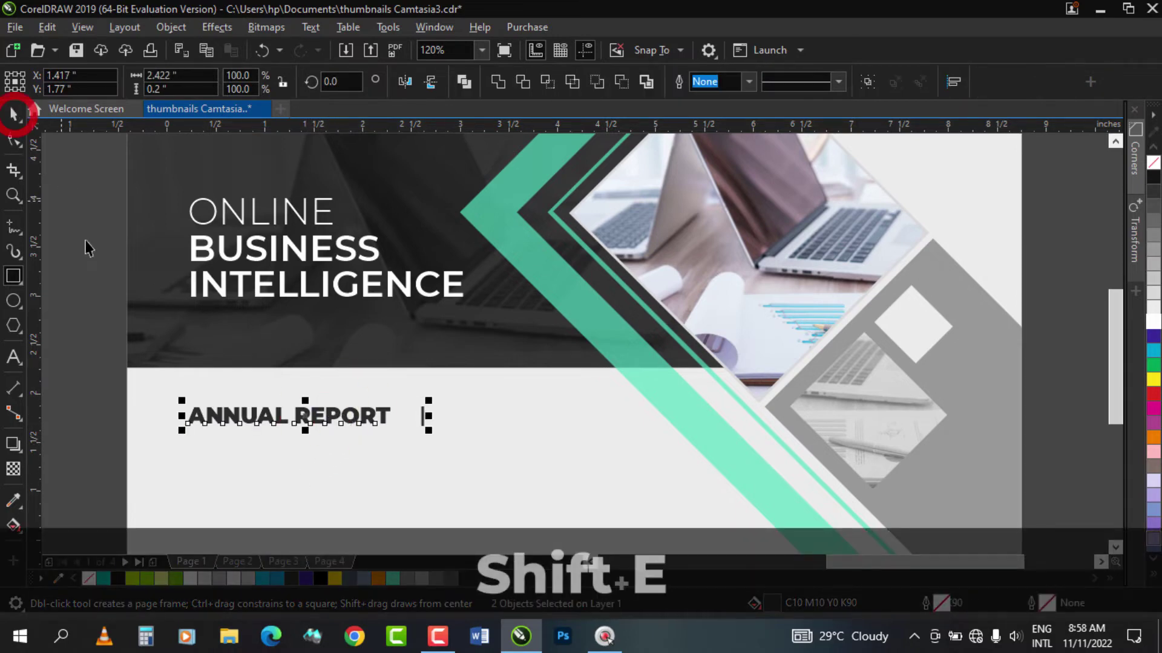
Step: Copy ANNUAL REPORT to the other side of the divider and replace the copy's text with "FEB 20, 2023"
left_click(355, 432)
left_click(320, 416)
left_click_drag(320, 416, 567, 415)
double_click(523, 415)
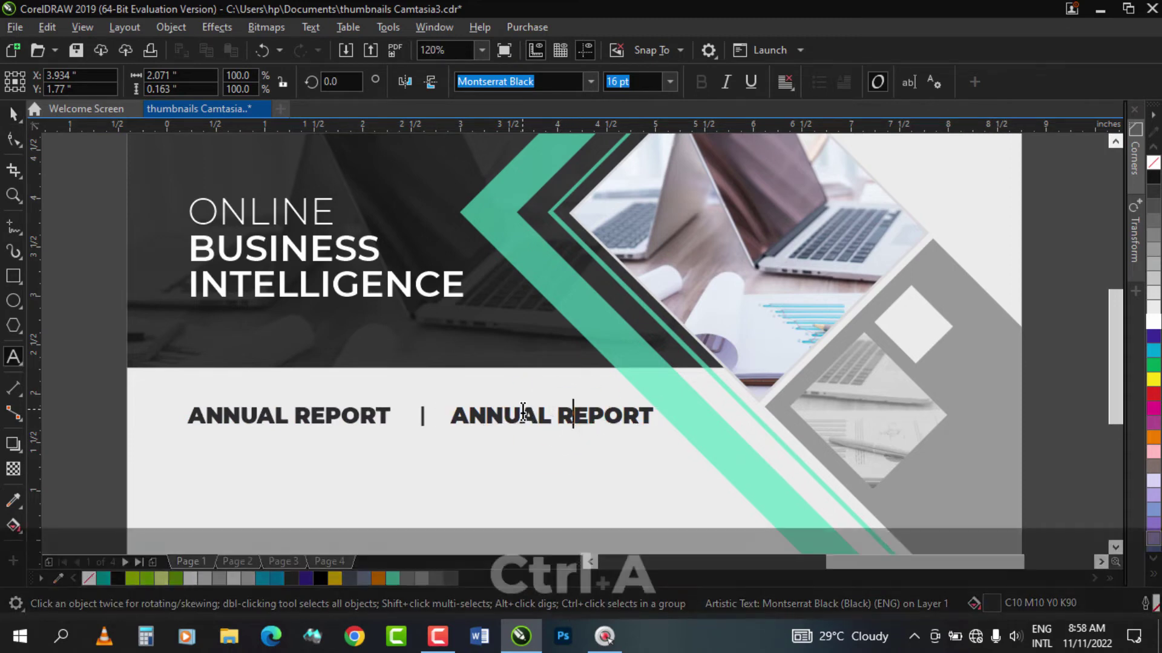
key("ctrl+a")
type("FEB ")
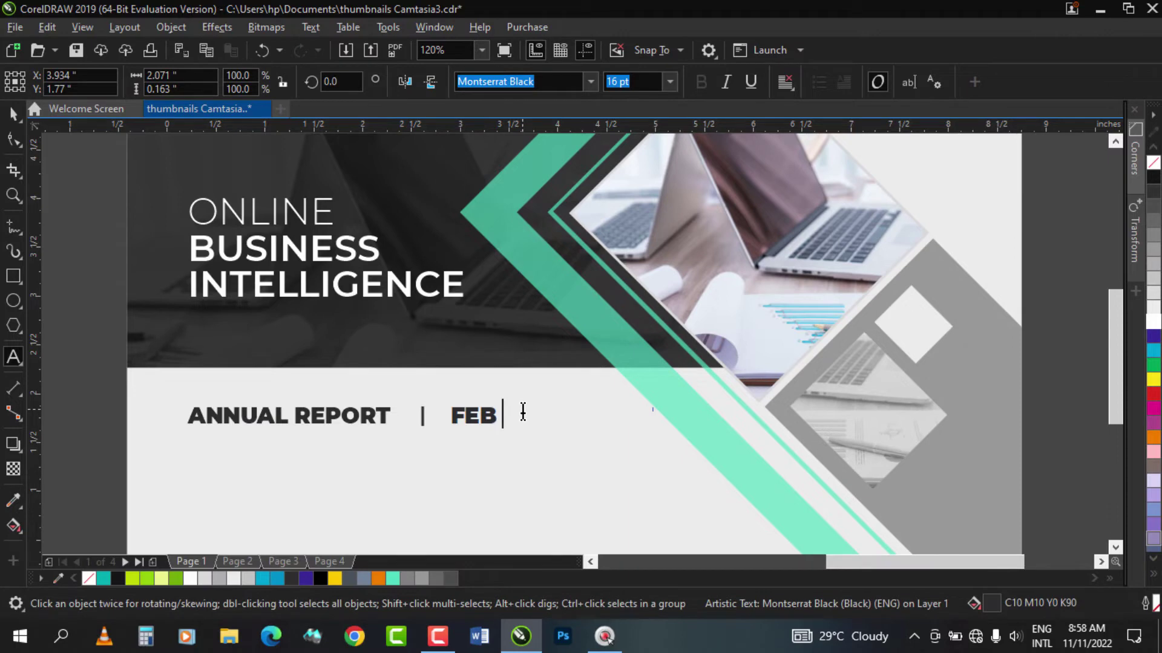
type("20")
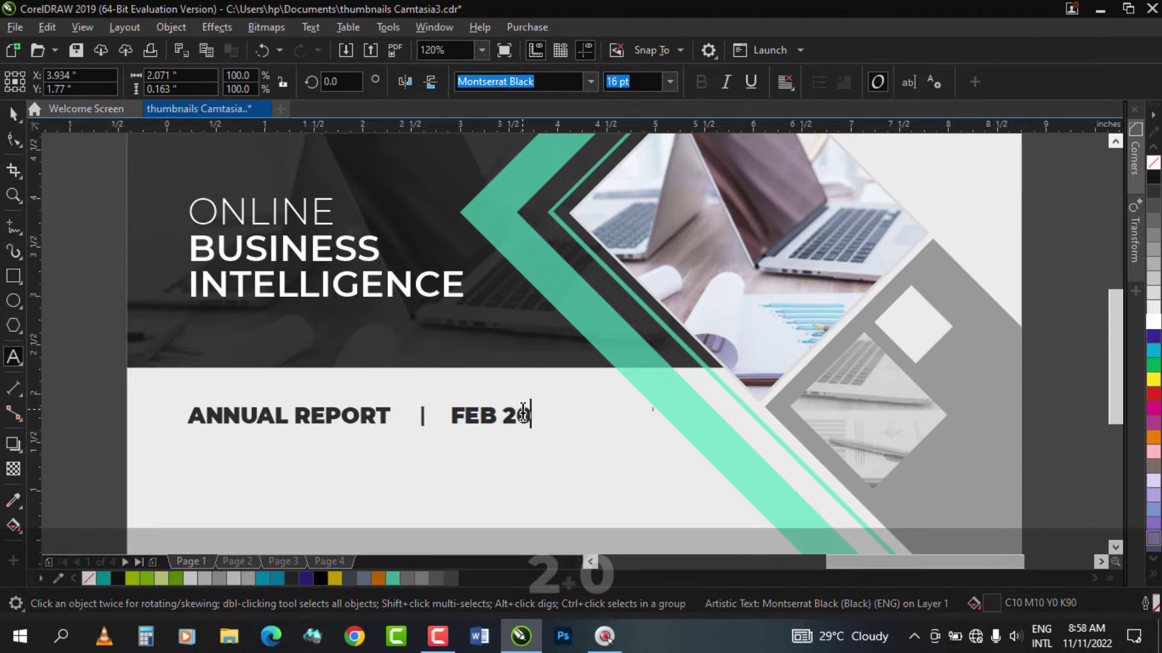
type(", 2022")
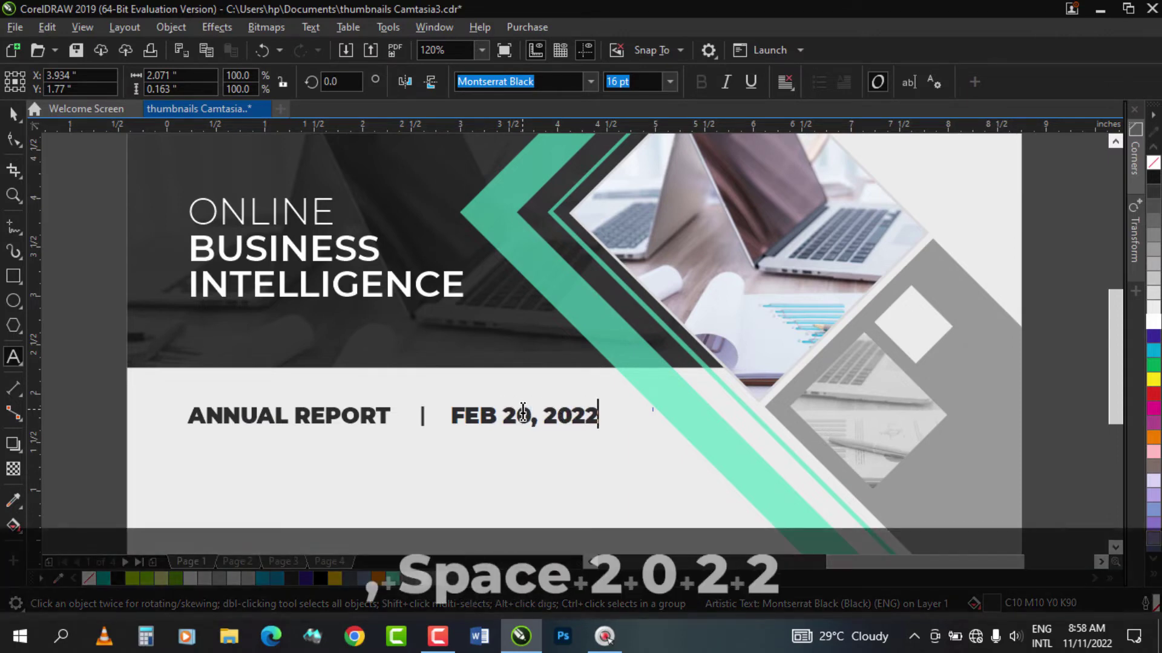
key("BackSpace")
type("3")
left_click(13, 114)
Step: Check the date format against the reference thumbnail and change the date to "23 FEB. 2023"
left_click(18, 196)
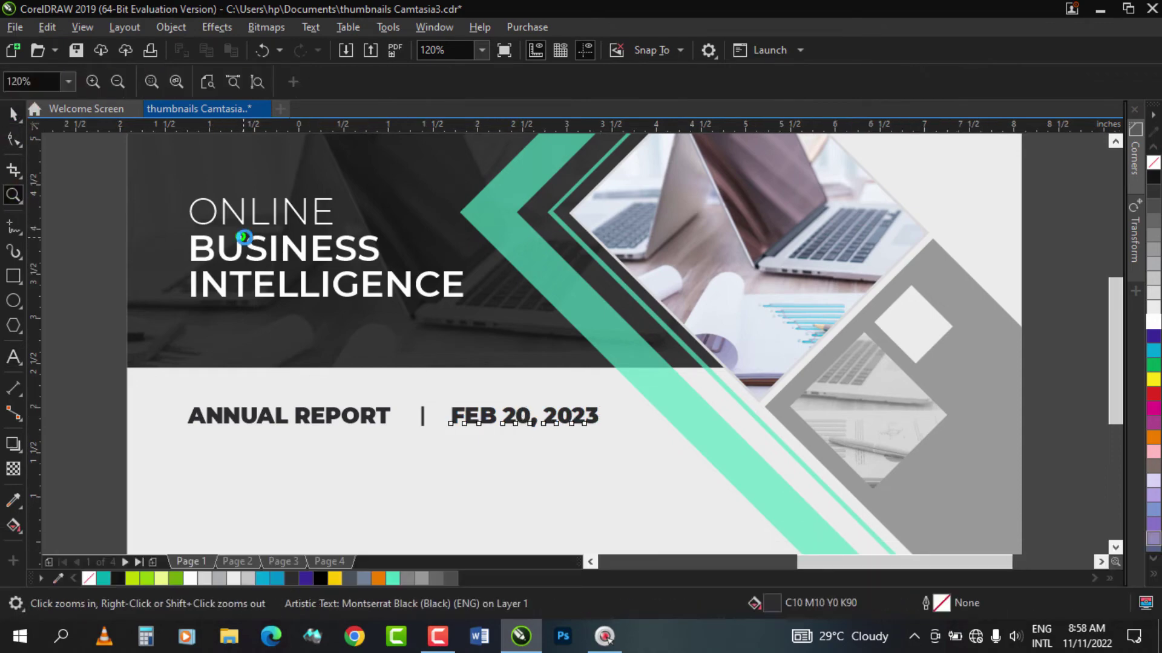
scroll(246, 239, "down", 5)
left_click_drag(90, 326, 349, 376)
right_click(651, 384)
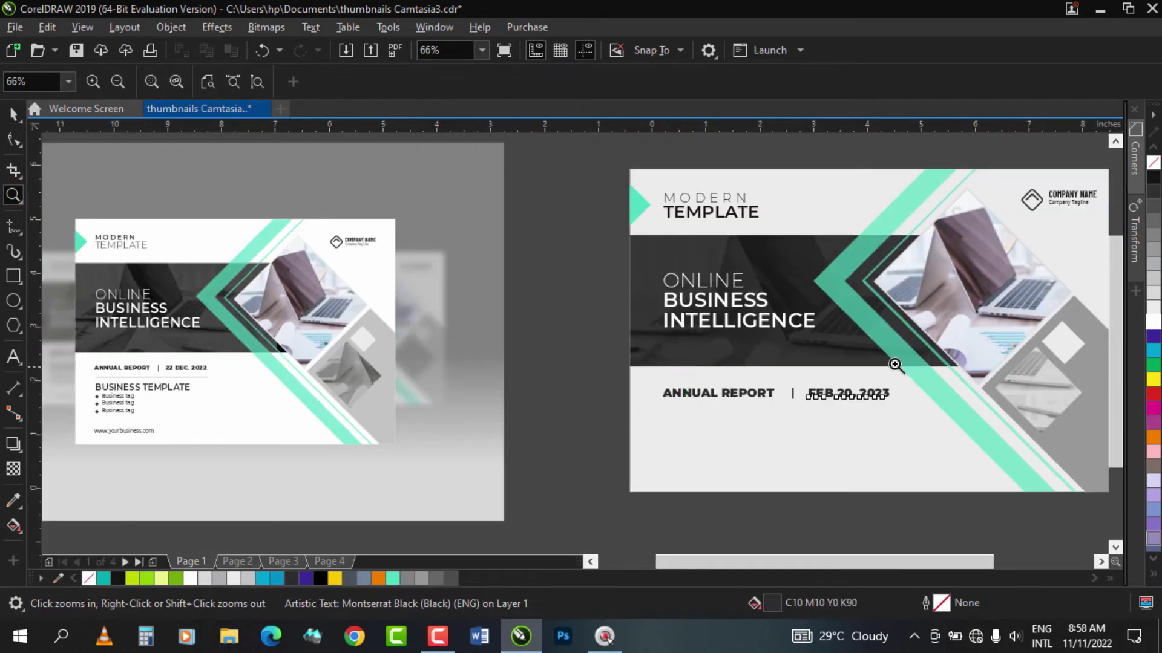
left_click_drag(698, 424, 695, 422)
left_click(19, 117)
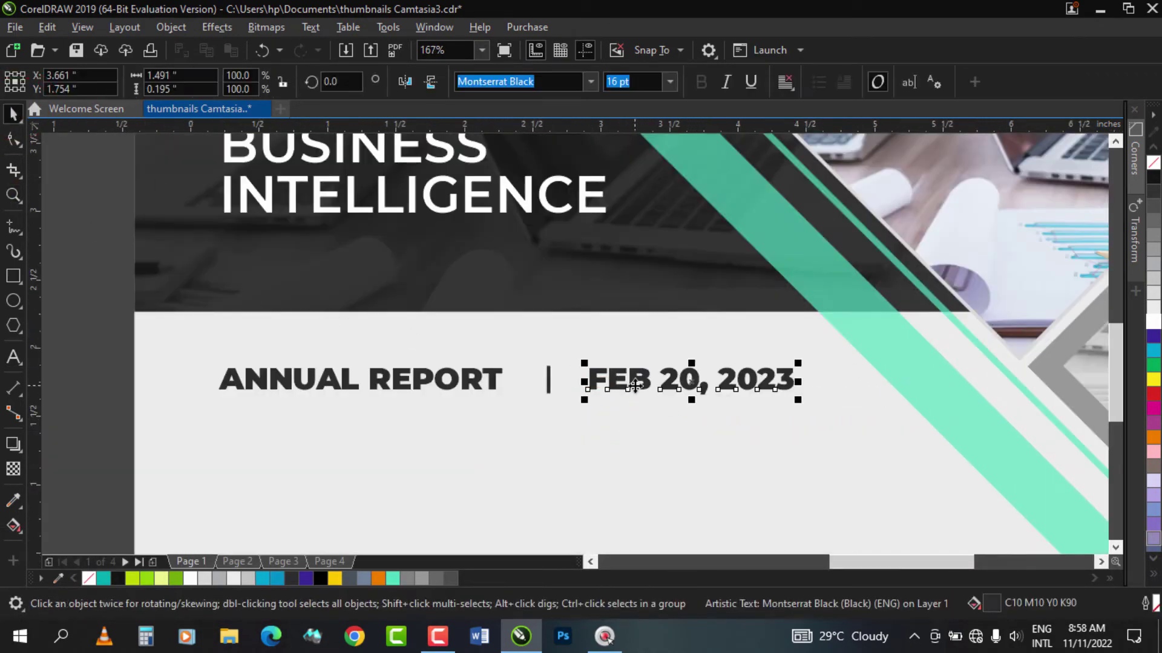
double_click(631, 384)
left_click_drag(718, 381, 517, 380)
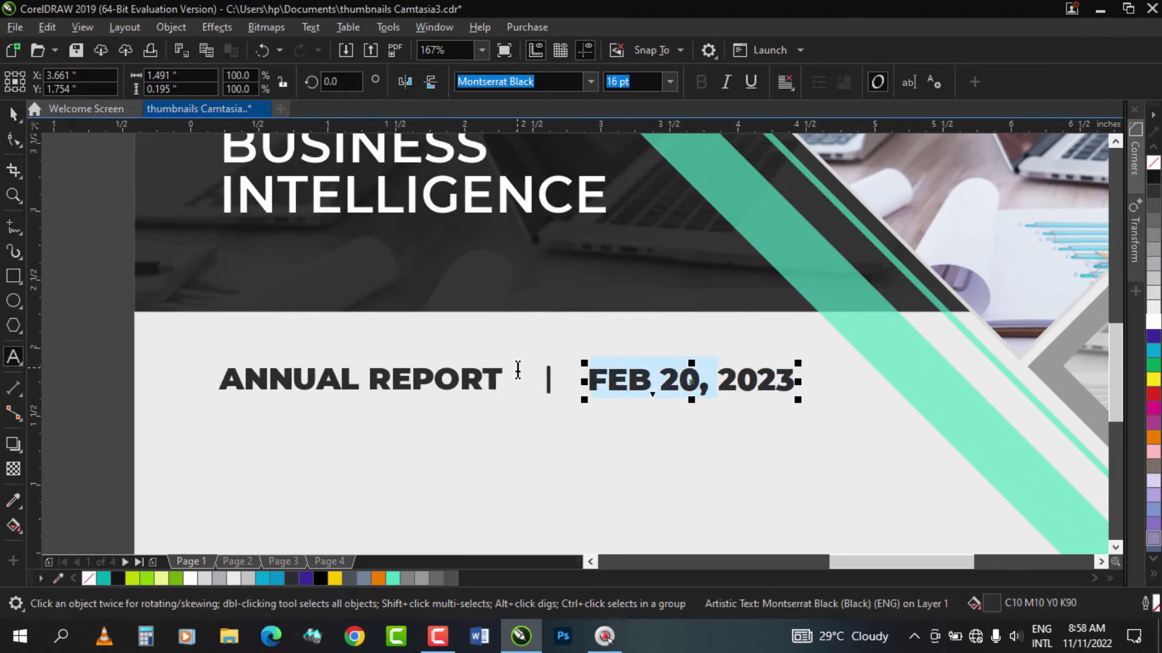
type("23 FEB.")
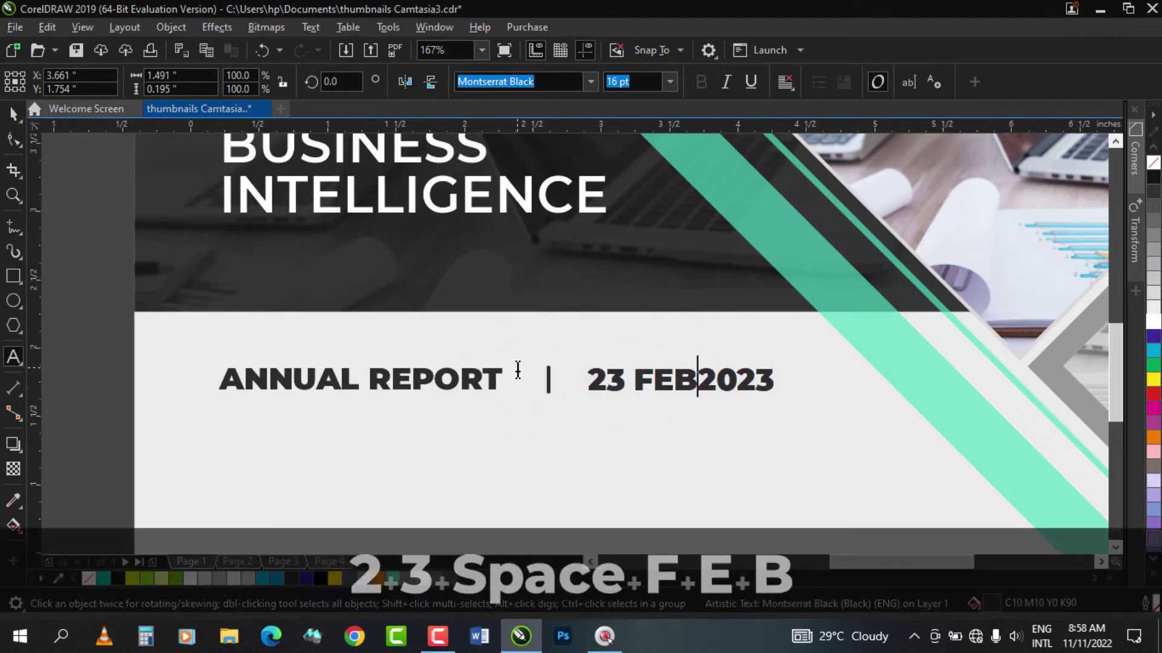
key("ctrl+space")
Step: Scale the ANNUAL REPORT text, divider and date down slightly together, keeping their proportions
left_click_drag(114, 299, 863, 436)
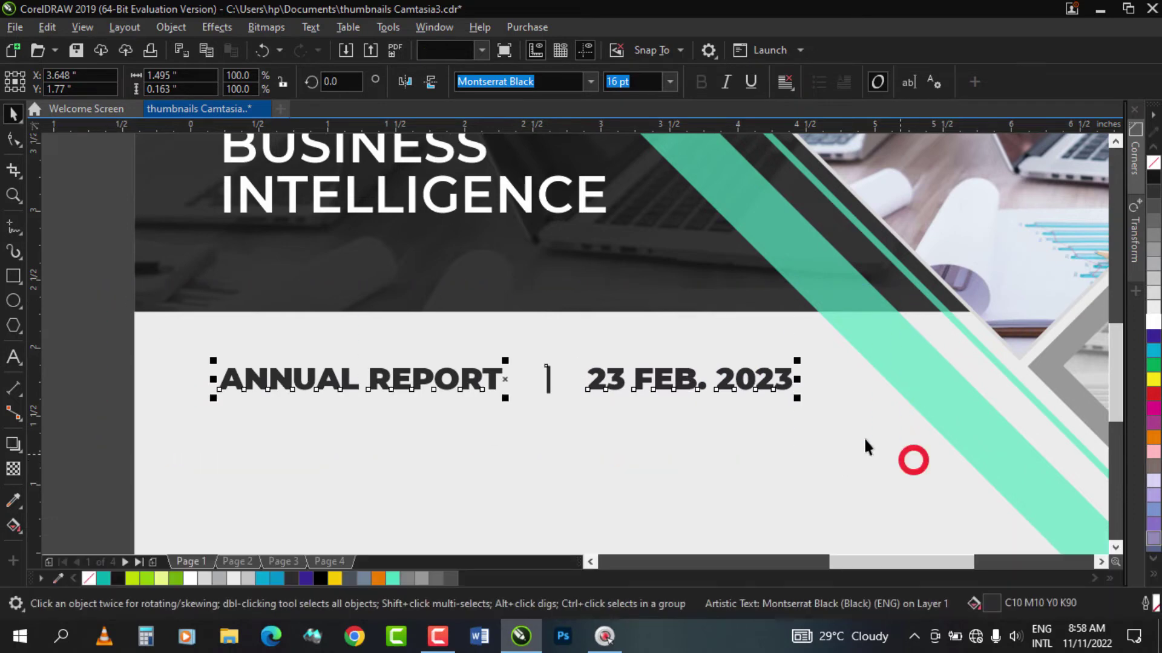
left_click_drag(795, 397, 753, 392)
key("z")
right_click(704, 410)
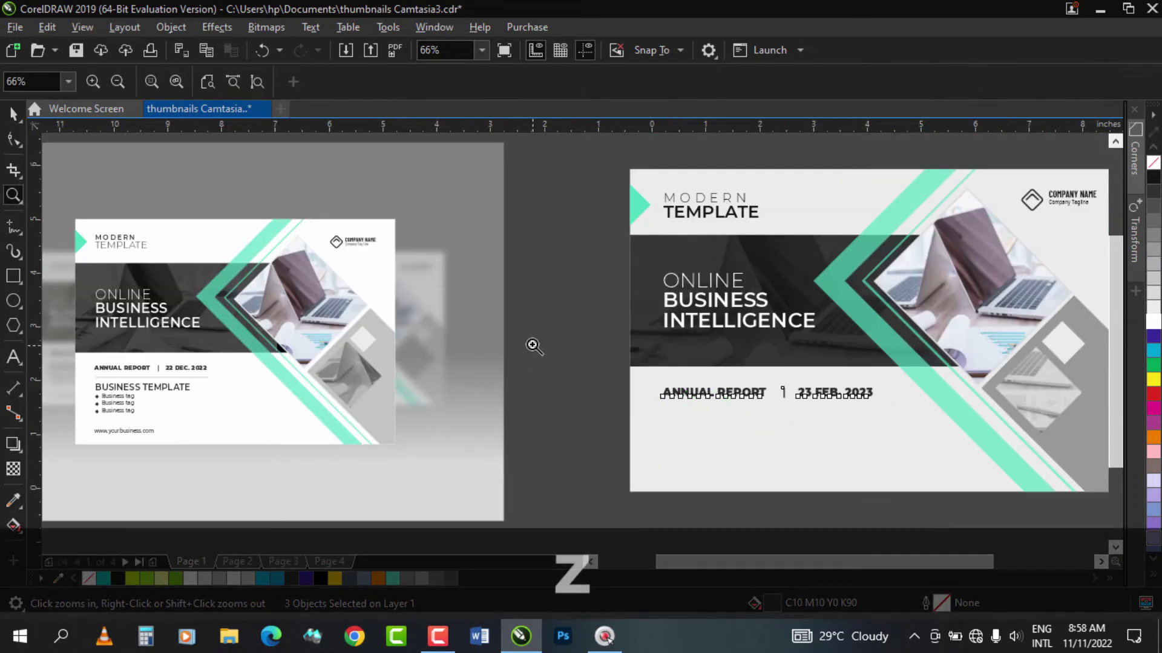
Step: Draw a straight horizontal line about 3.94 in long beneath the ANNUAL REPORT and date row
left_click_drag(558, 319, 1110, 462)
left_click(13, 115)
left_click(13, 227)
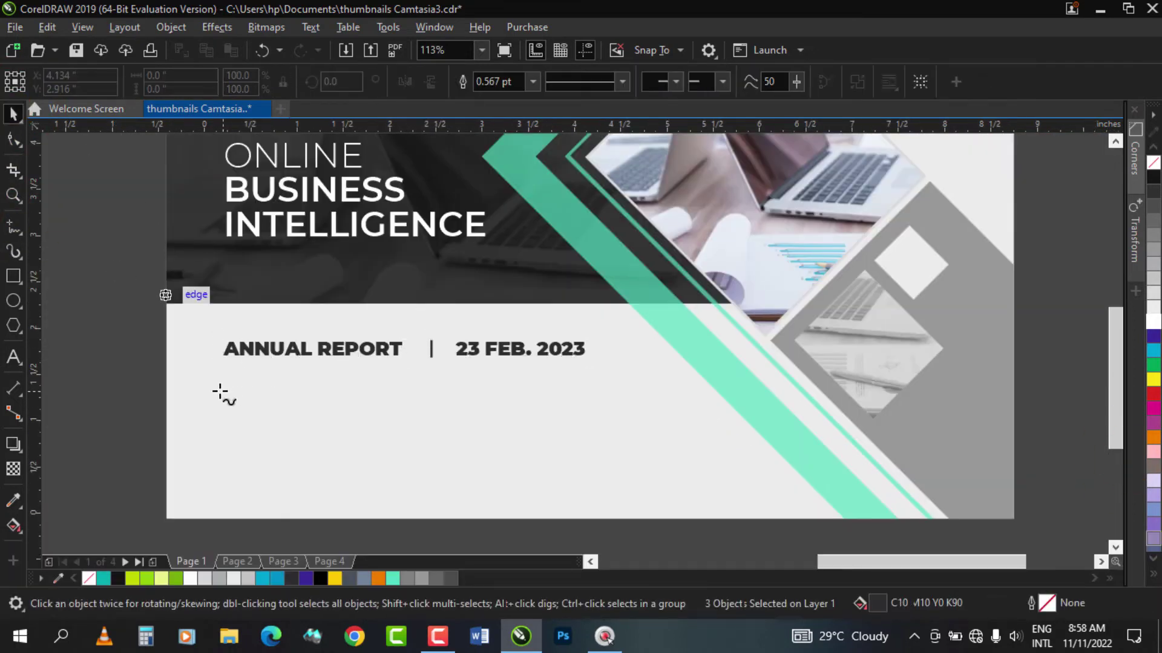
left_click(225, 382)
left_click(589, 382)
key("ctrl+space")
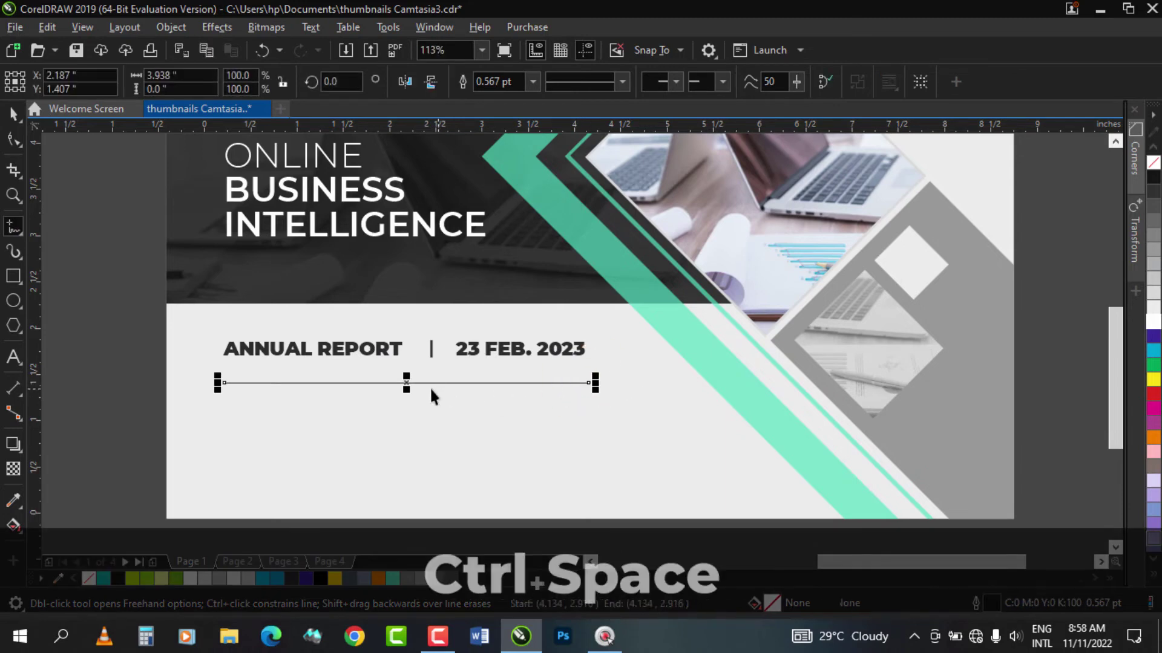
Step: Move the horizontal line slightly closer to the text row, color it 50% black and change its outline width
left_click_drag(410, 383, 408, 383)
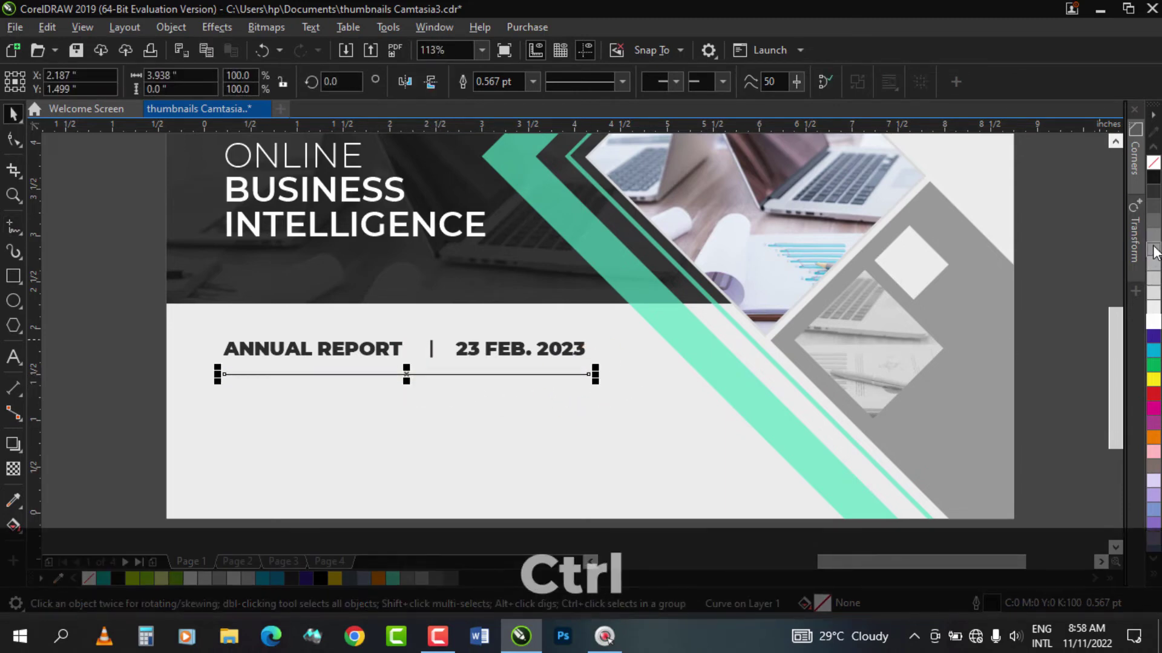
right_click(1153, 250)
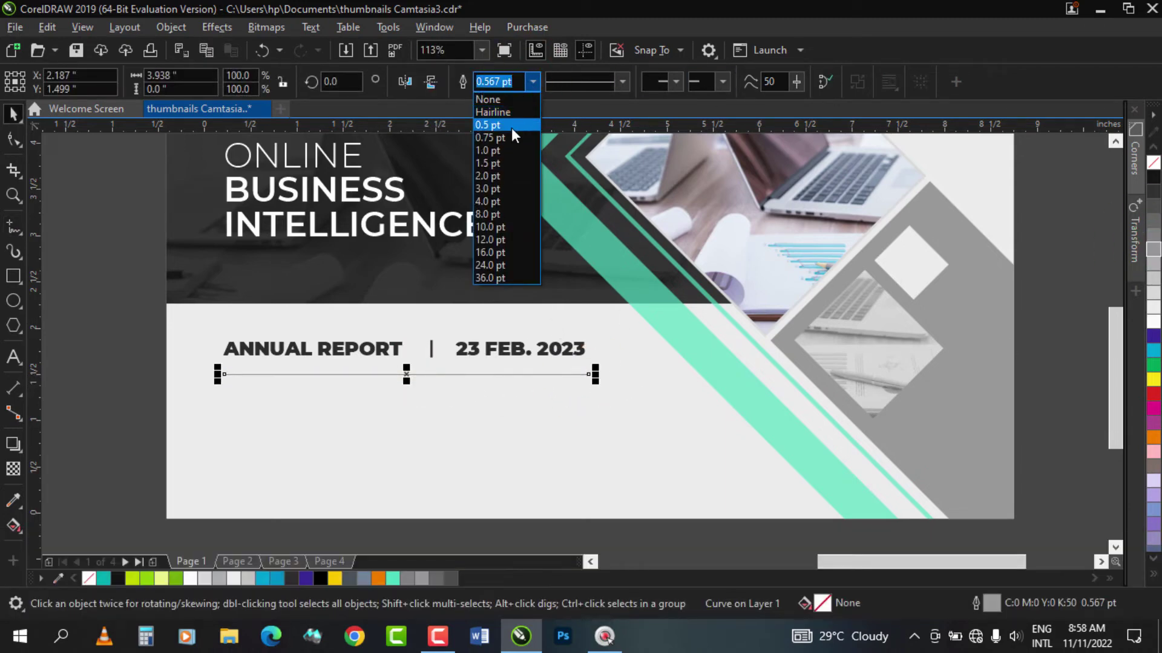
left_click(509, 137)
left_click(106, 290)
Step: Copy the ANNUAL REPORT text straight down to just below the gray line
key("z")
right_click(331, 346)
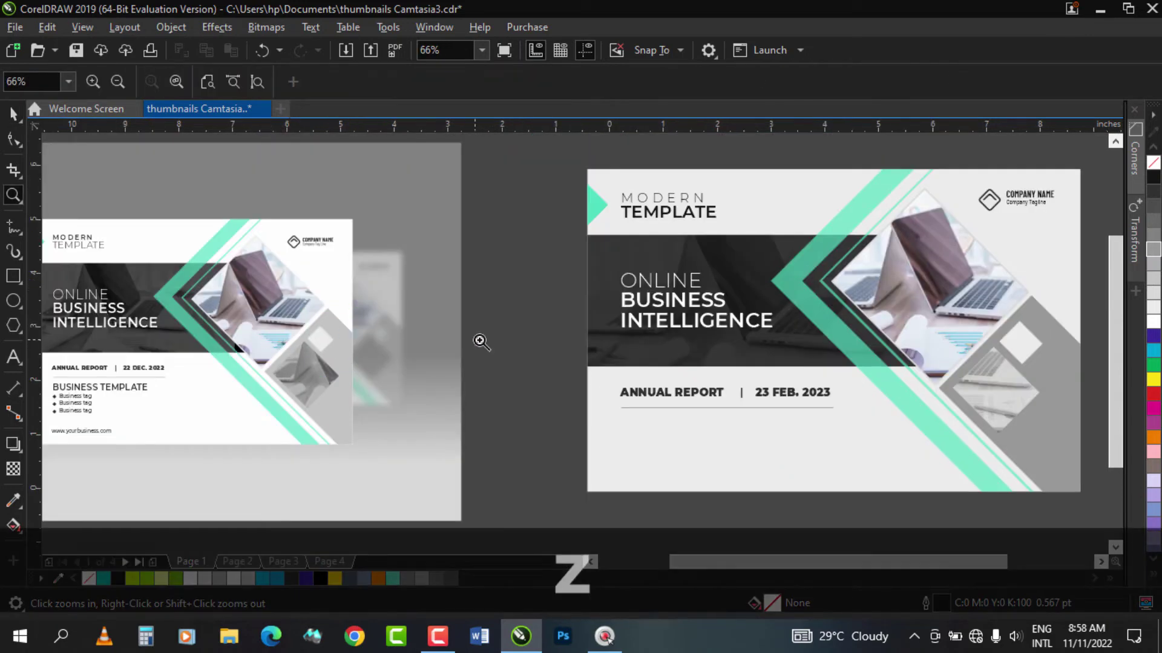
left_click_drag(481, 341, 1045, 457)
left_click(14, 113)
left_click(447, 343)
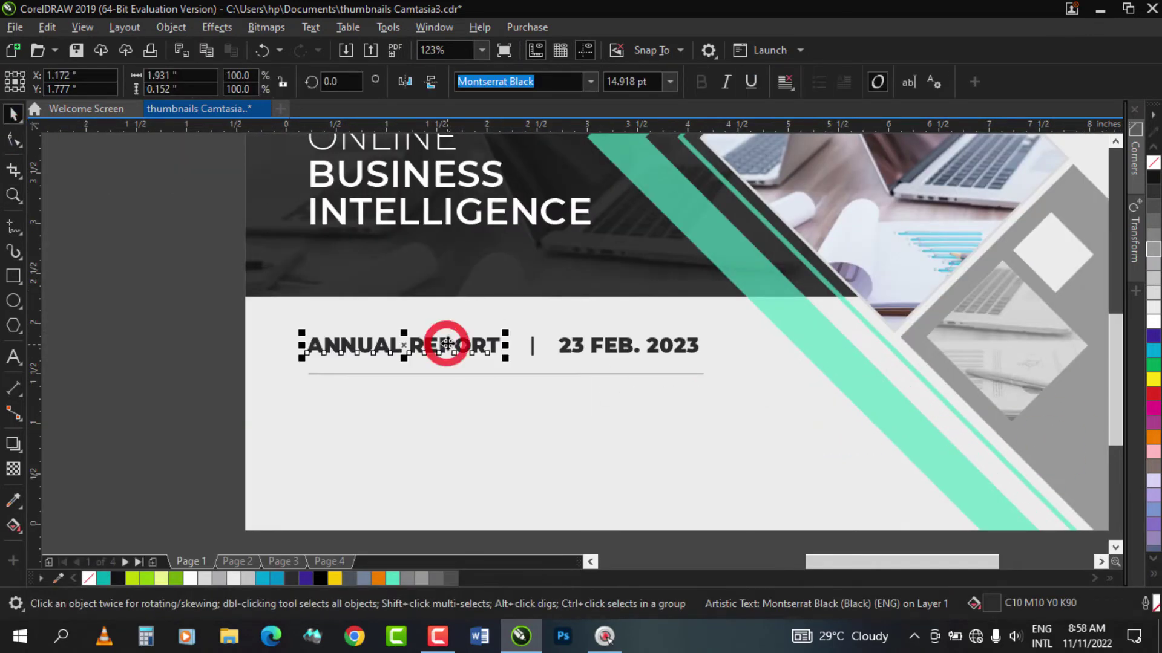
left_click_drag(447, 344, 440, 400)
right_click(440, 400)
Step: Replace the copied text with "BUSINESS TEMPLATE" and slightly increase its font size
double_click(440, 400)
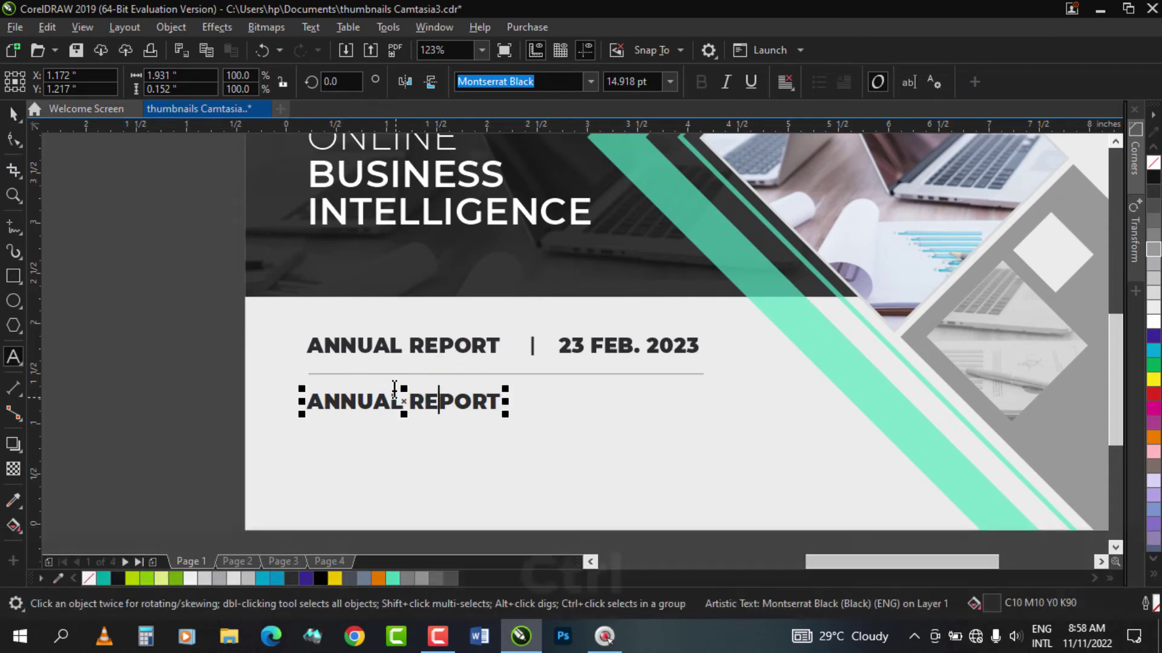
key("ctrl+a")
type("BU")
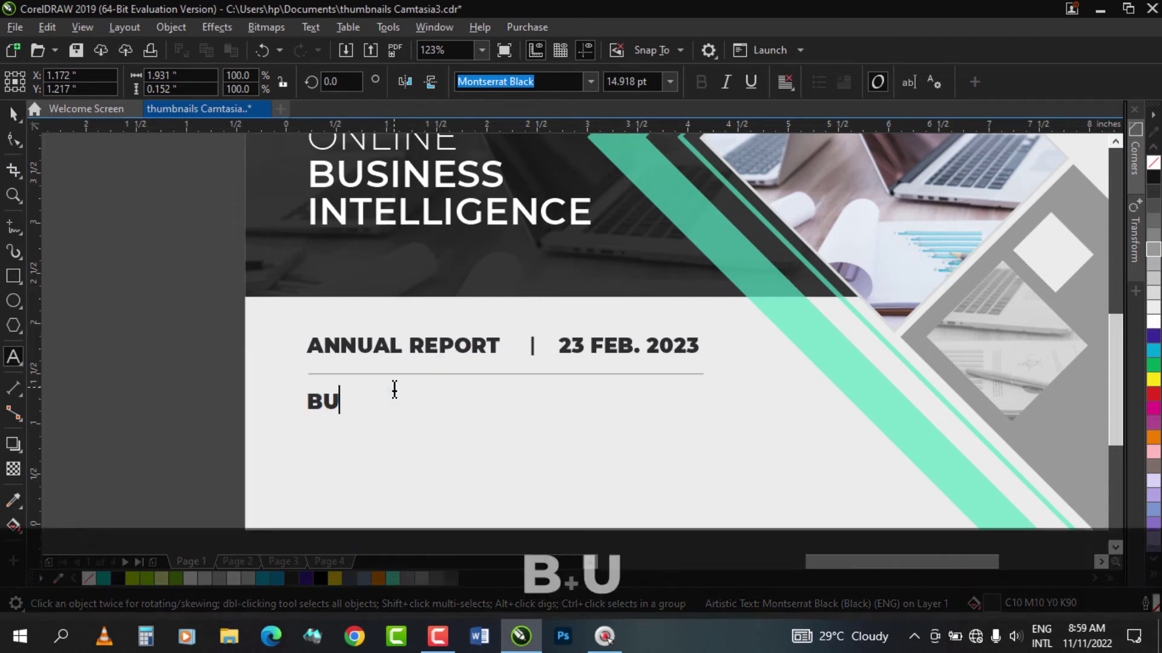
type("SINESS TEMPLATE")
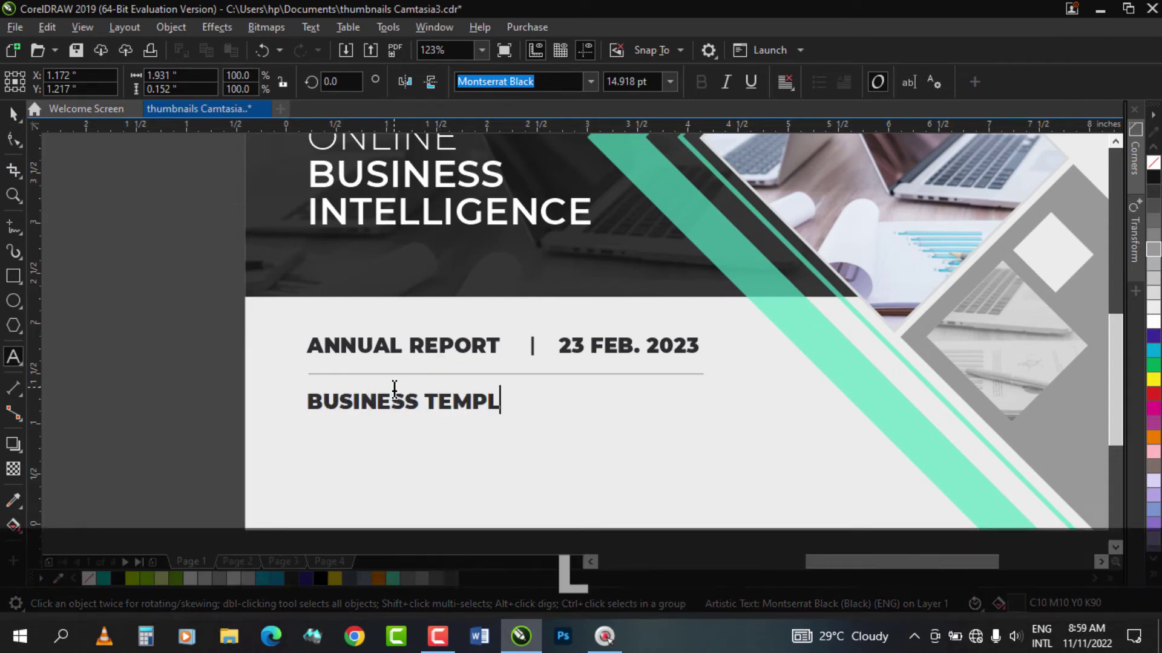
left_click(14, 139)
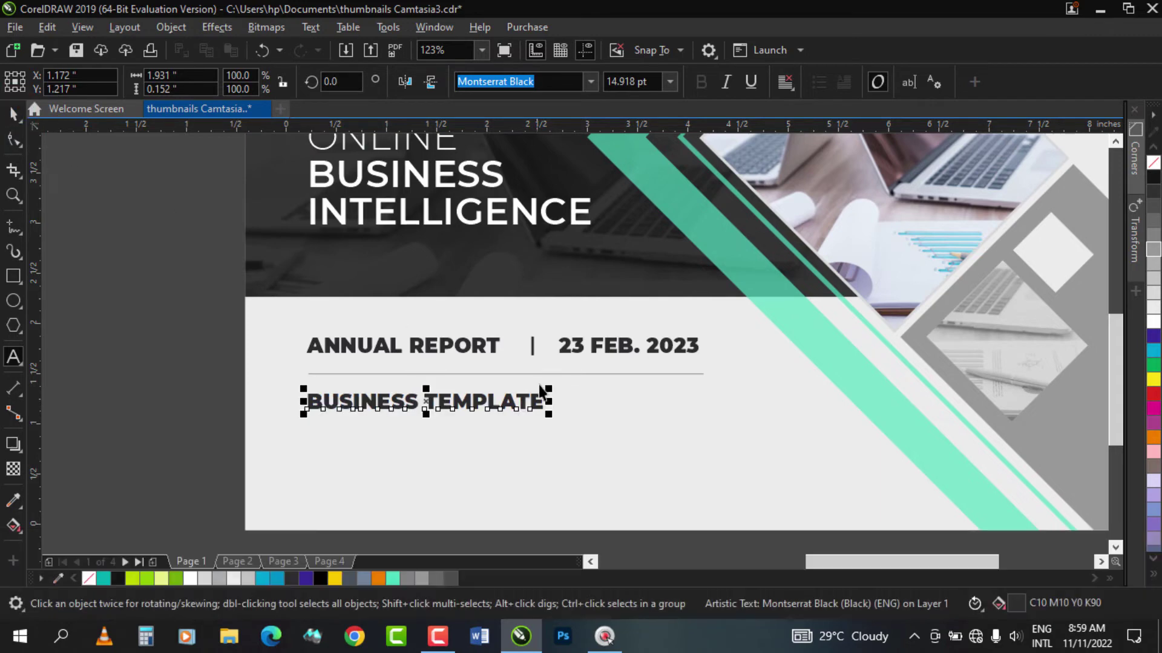
left_click(664, 81)
left_click(632, 239)
Step: Scale the lower text block and its line to about 92.4% and move the block slightly up
left_click_drag(160, 283, 674, 415)
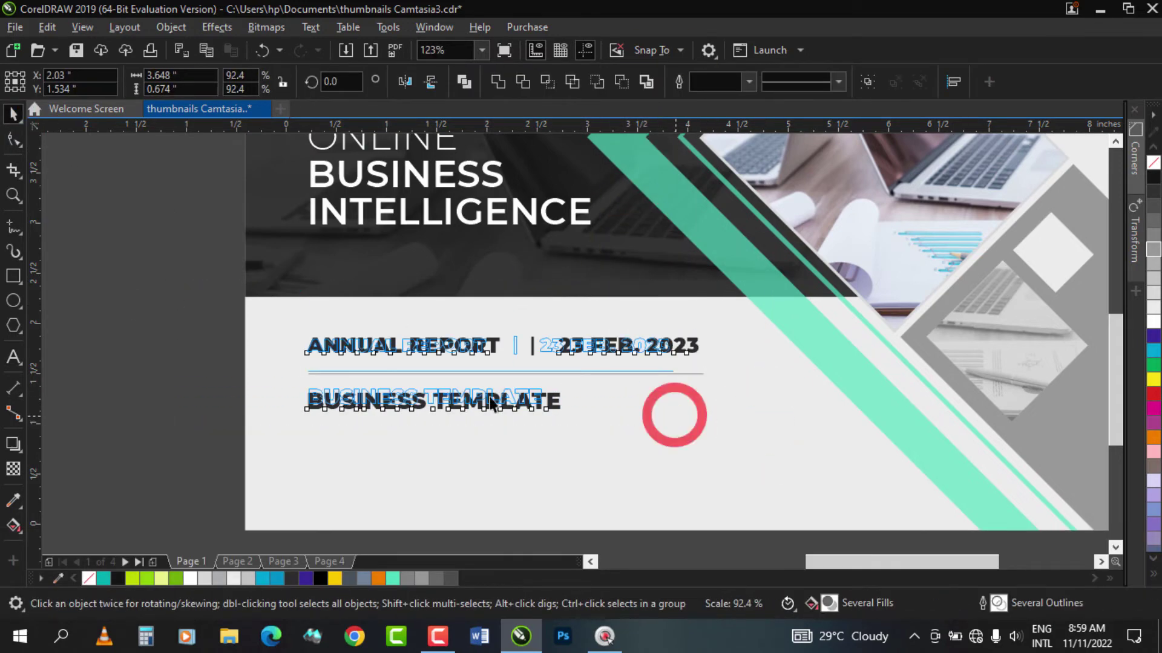
left_click_drag(459, 345, 459, 334)
Step: Draw a square bullet of about 0.07 in under the start of BUSINESS TEMPLATE and rotate it 45 degrees
key("z")
left_click_drag(215, 290, 734, 446)
key("space")
left_click_drag(197, 401, 186, 407)
key("space")
type("4")
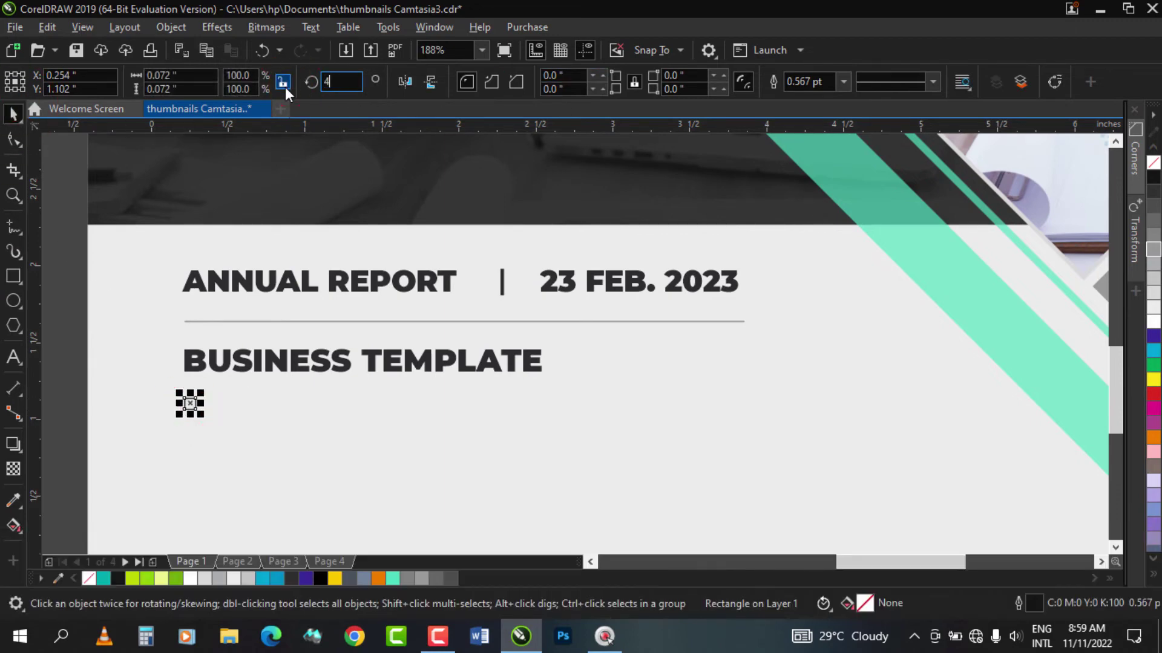
type("5")
key("Return")
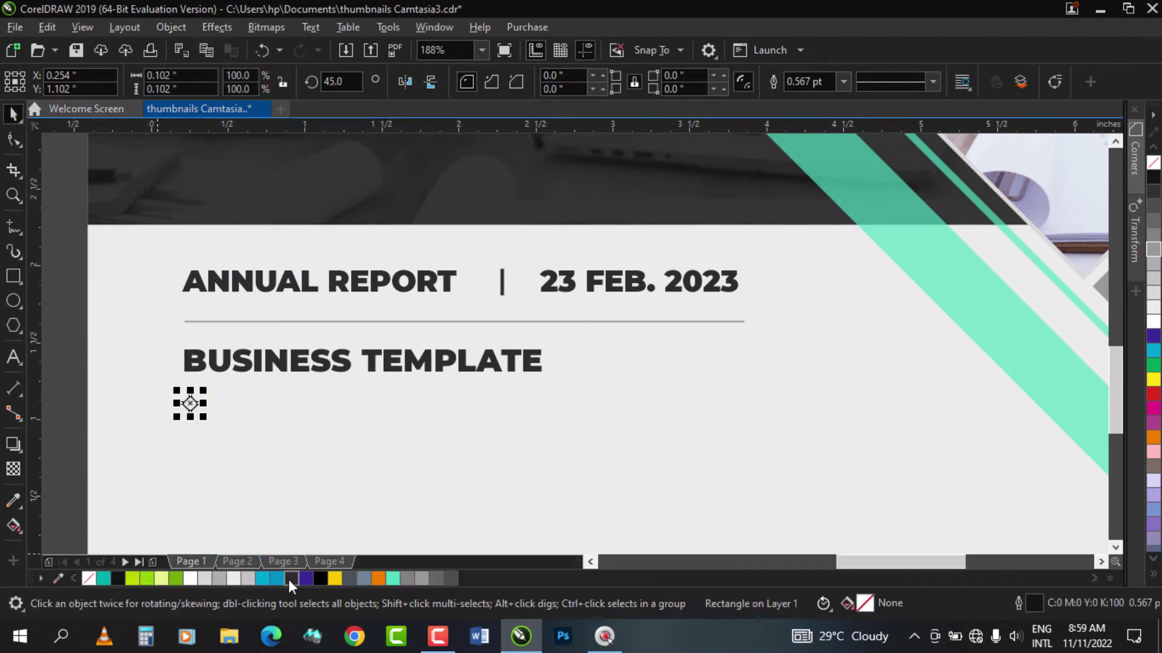
Step: Fill the diamond bullet with C10 M10 Y0 K90, remove its outline, and copy it downward twice at equal spacing
left_click_drag(195, 407, 189, 431)
right_click(188, 430)
key("ctrl+d")
key("z")
right_click(326, 395)
right_click(331, 394)
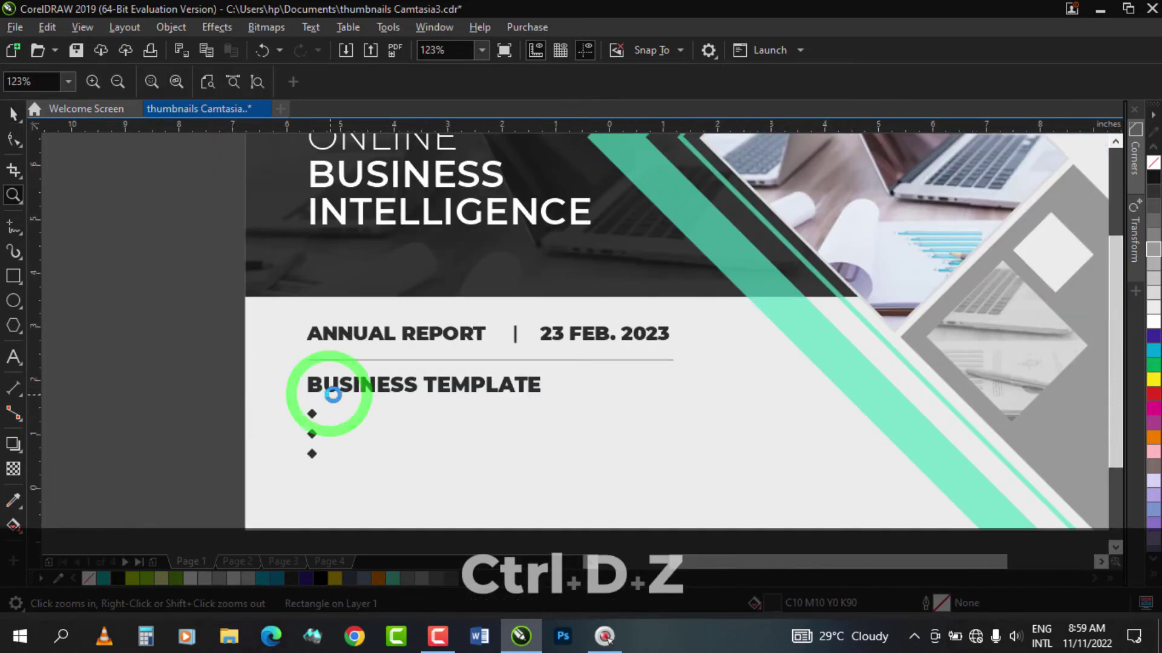
left_click_drag(919, 471, 919, 470)
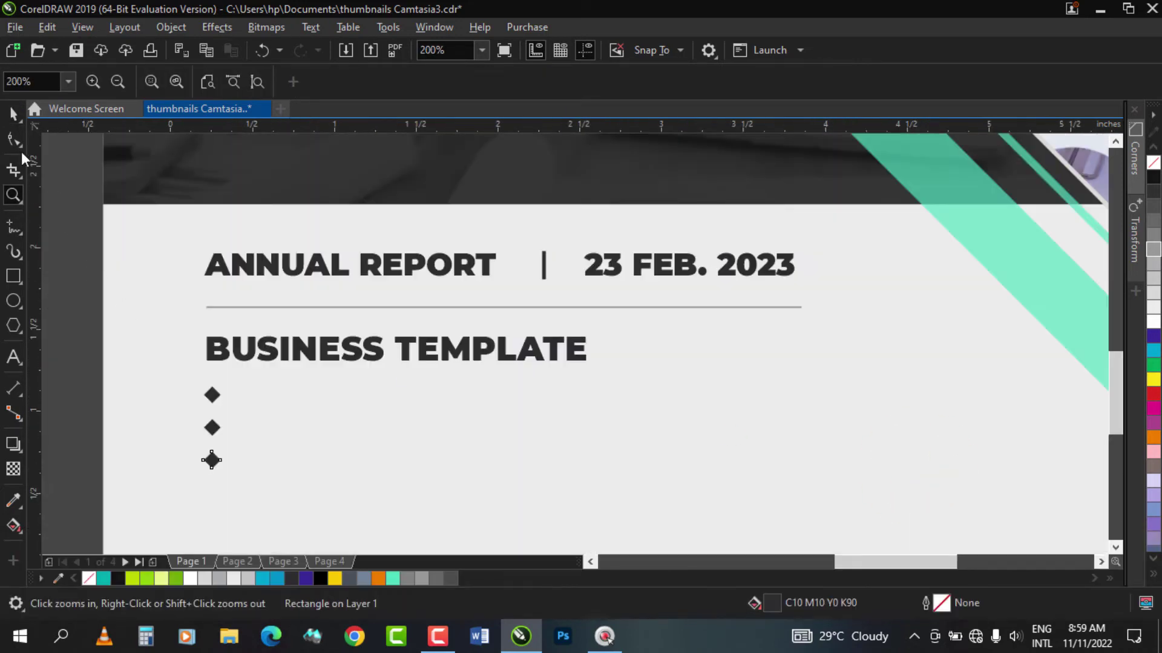
Step: Copy the BUSINESS TEMPLATE heading beside the first bullet, change its font to Montserrat SemiBold, and scale it down to about 10.3 pt
key("space")
left_click(308, 345)
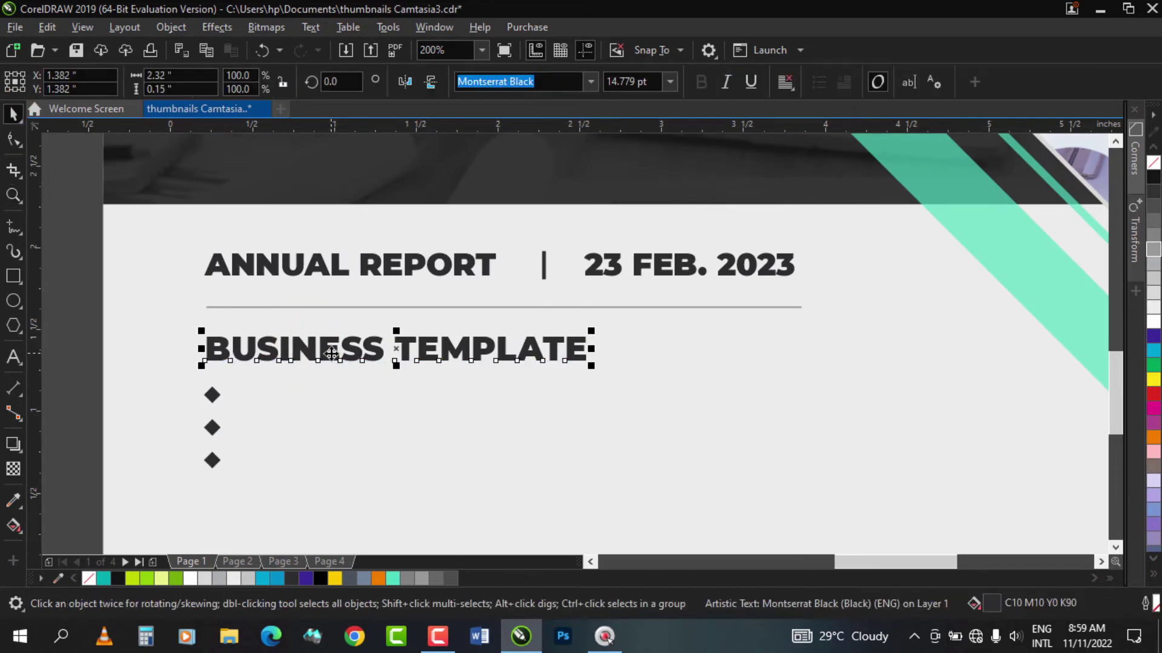
left_click_drag(331, 354, 370, 398)
right_click(370, 398)
left_click(591, 82)
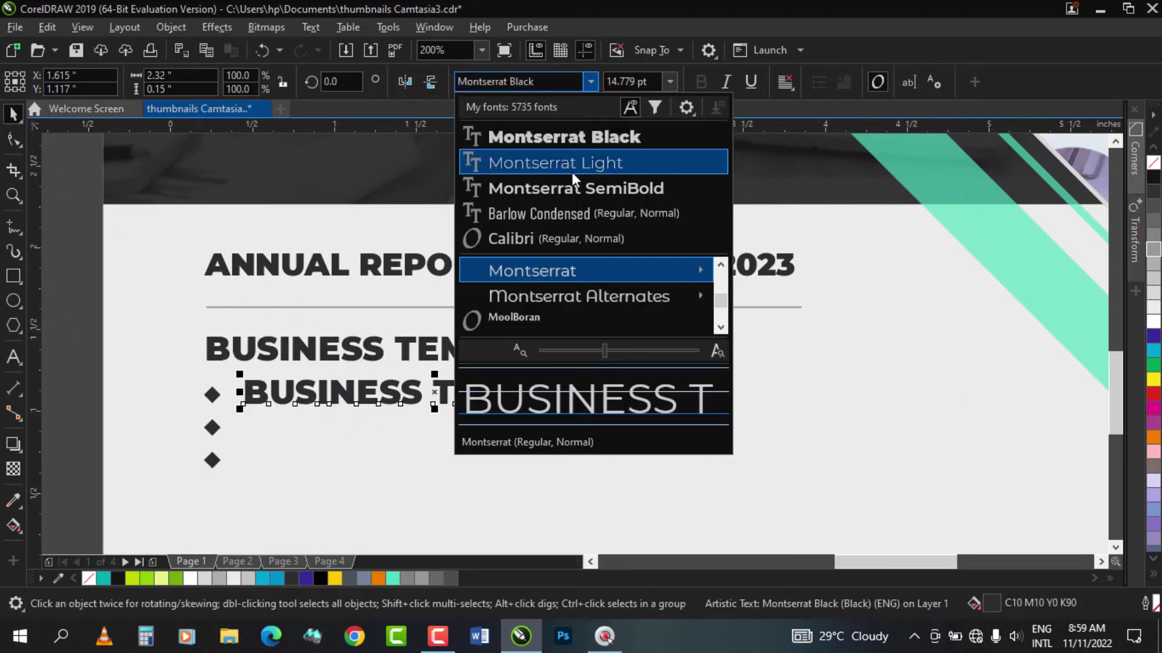
left_click(572, 179)
left_click_drag(623, 413, 507, 403)
Step: Replace the copied text beside the first bullet with "Business tagline 01"
double_click(373, 388)
key("ctrl+a")
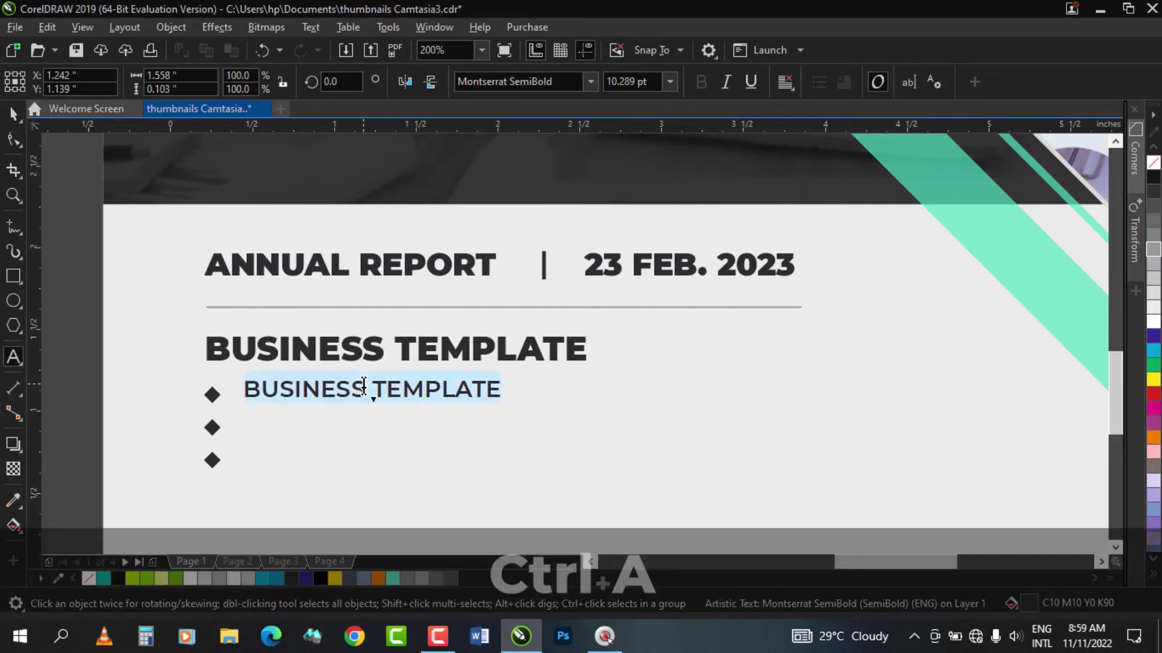
key("Caps_Lock")
key("shift")
type("Busines")
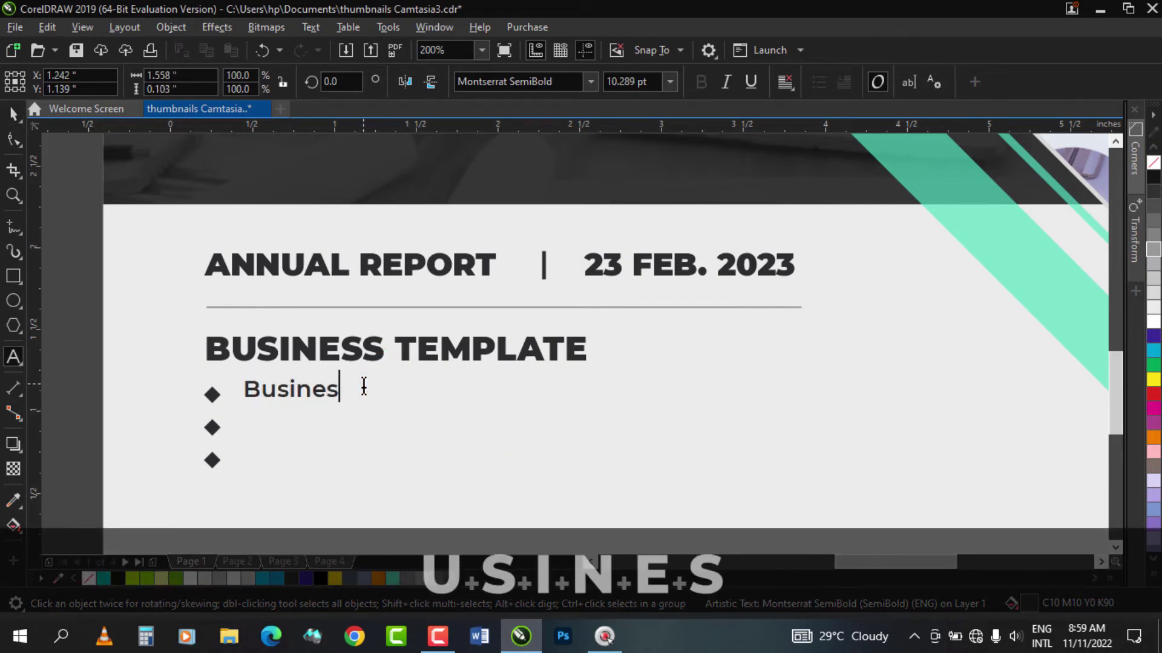
type("s tagline 01")
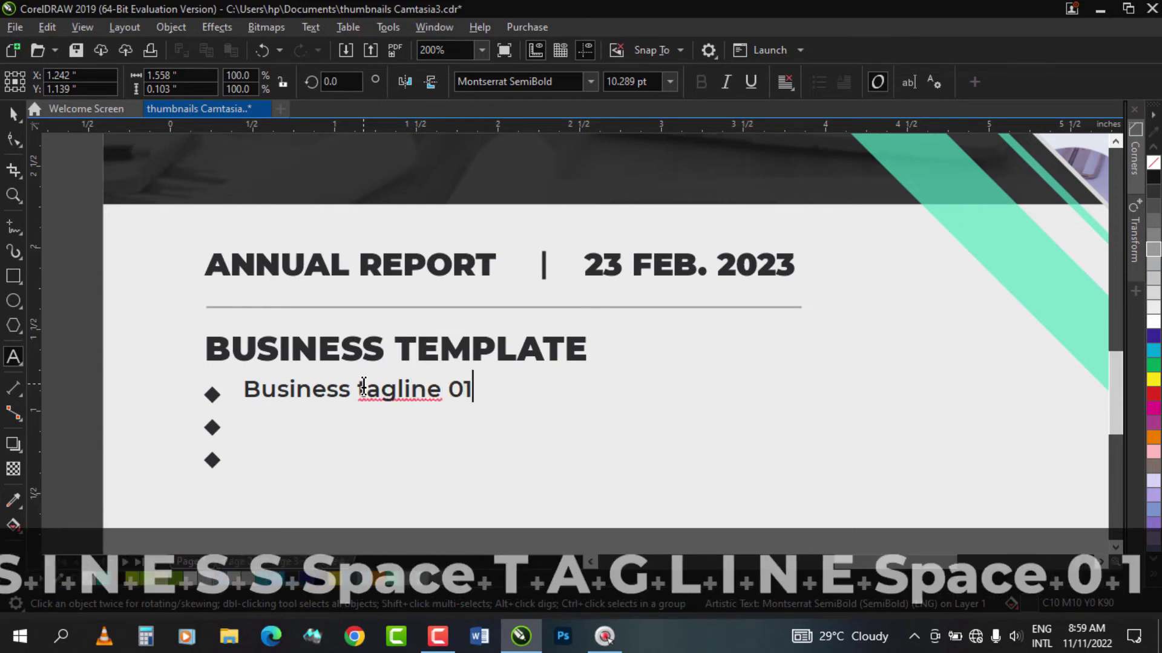
Step: Add two more lines below the first tagline, reading "Business tagline 02" and "Business tagline 03"
key("ctrl+a")
key("ctrl+c")
key("ctrl+End")
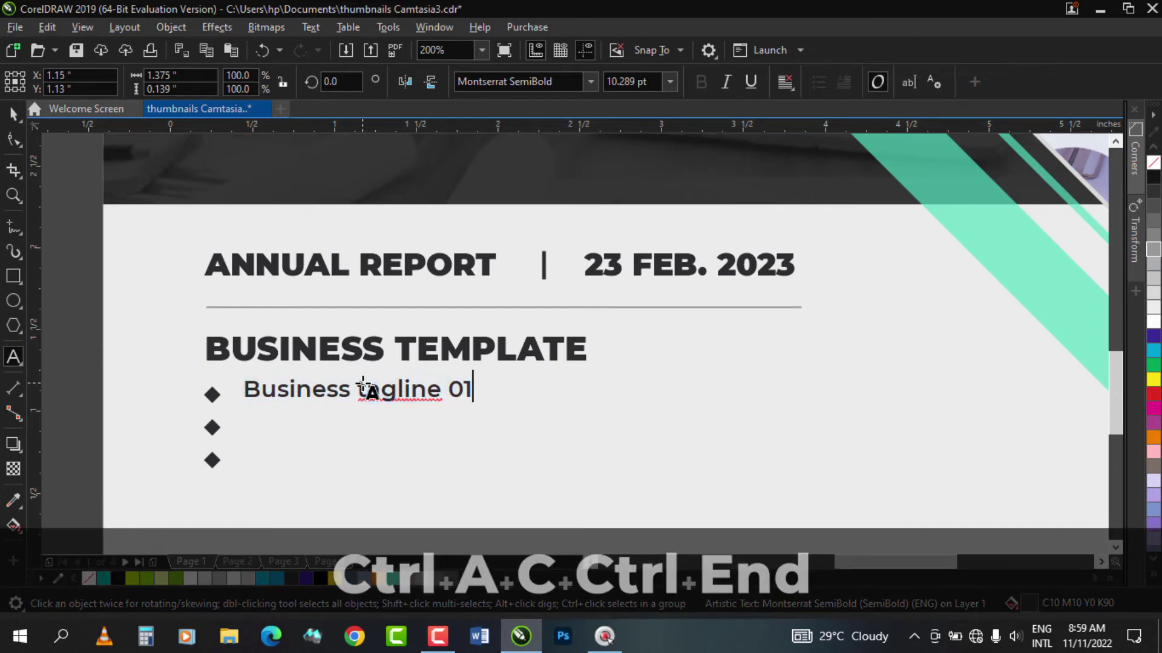
key("Return")
key("ctrl+v")
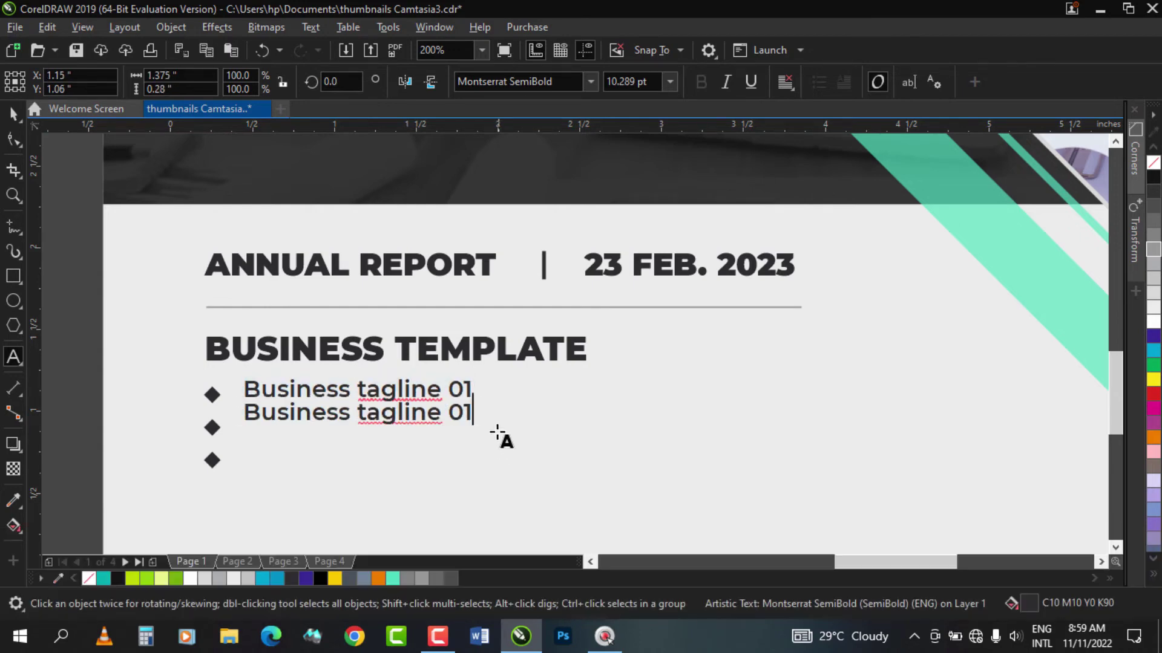
key("BackSpace")
type("2")
key("Return")
key("ctrl+v")
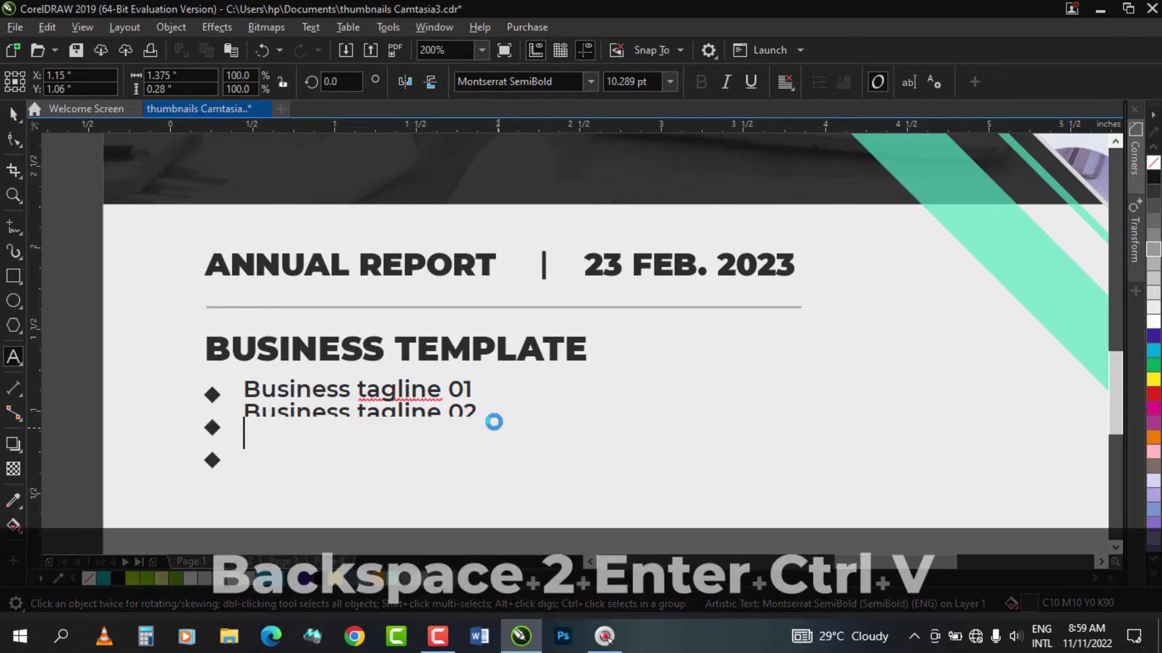
key("BackSpace")
type("3")
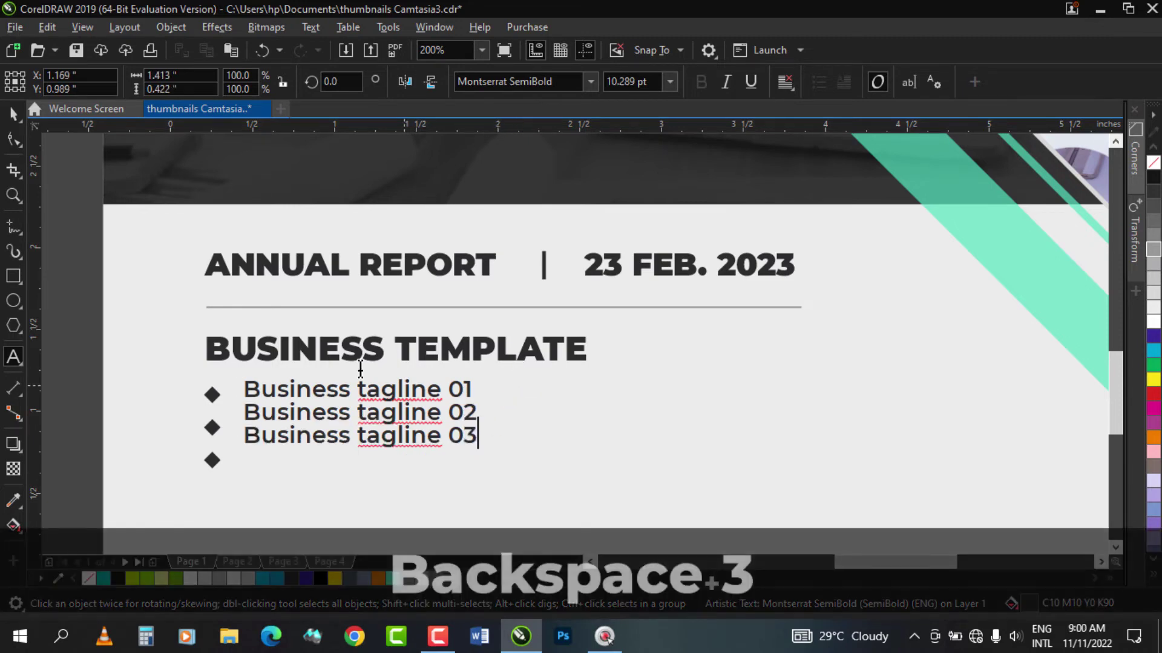
Step: Widen the tagline text's line spacing to match the three bullets and align the lines with them
left_click(14, 113)
left_click(13, 141)
left_click_drag(240, 454, 246, 471)
key("space")
left_click_drag(263, 386, 264, 394)
Step: Move the BUSINESS TEMPLATE heading slightly closer to the bullets, and shift the heading, bullets and taglines up together
left_click_drag(327, 353, 327, 362)
left_click_drag(71, 319, 700, 510)
left_click_drag(513, 371, 509, 356)
key("z")
right_click(520, 356)
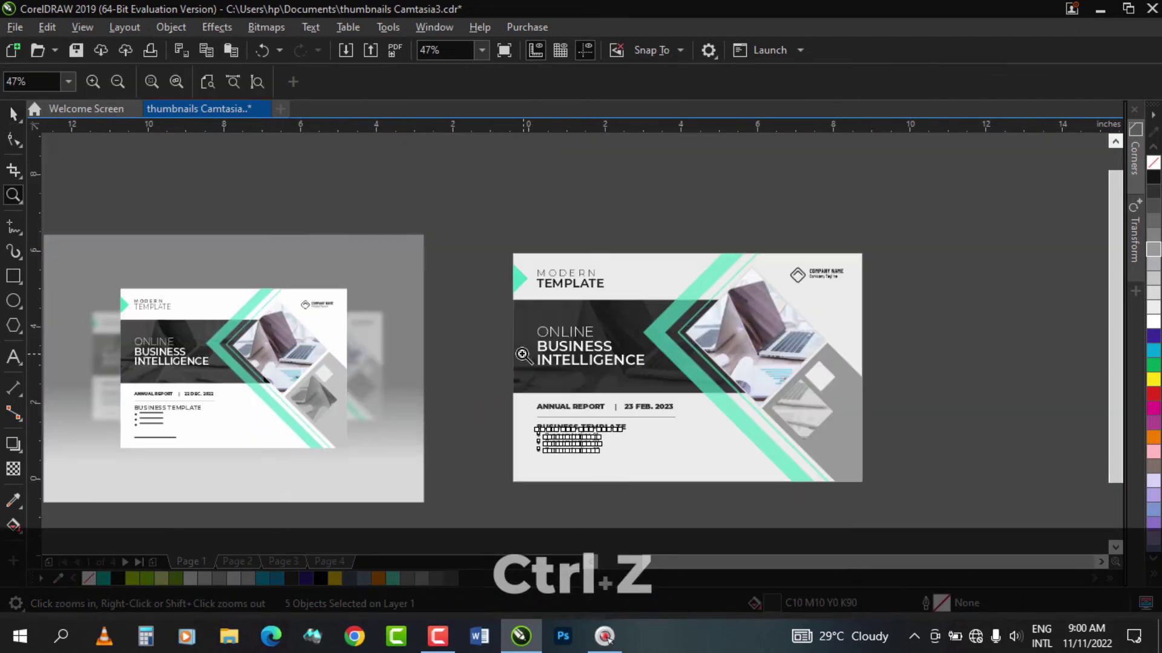
left_click_drag(710, 469, 710, 470)
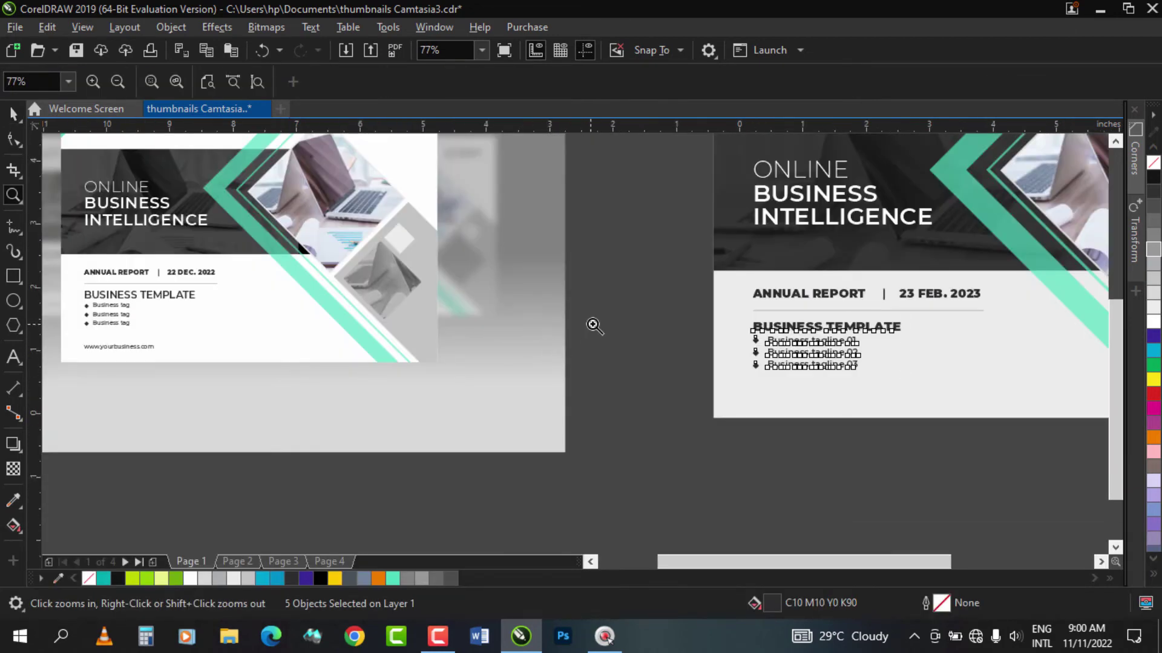
Step: Copy the three-line tagline text below the bullet list and change the copy's font to Montserrat Light
key("space")
key("z")
left_click(858, 384)
key("space")
left_click(481, 394)
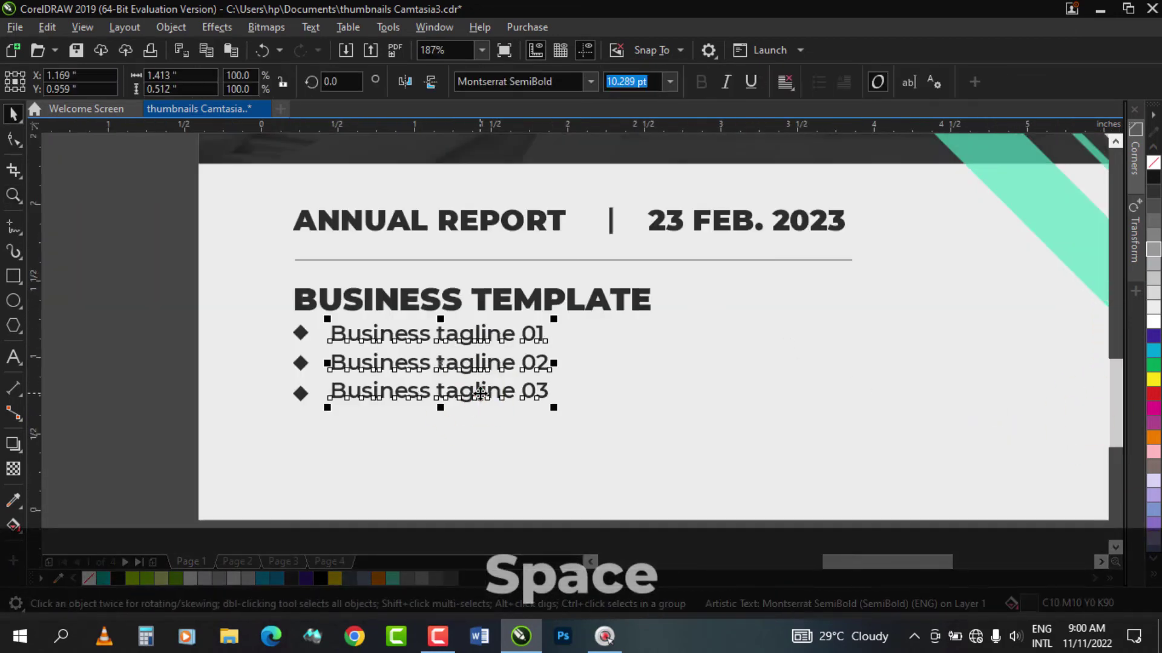
left_click_drag(481, 393, 487, 496)
left_click(589, 81)
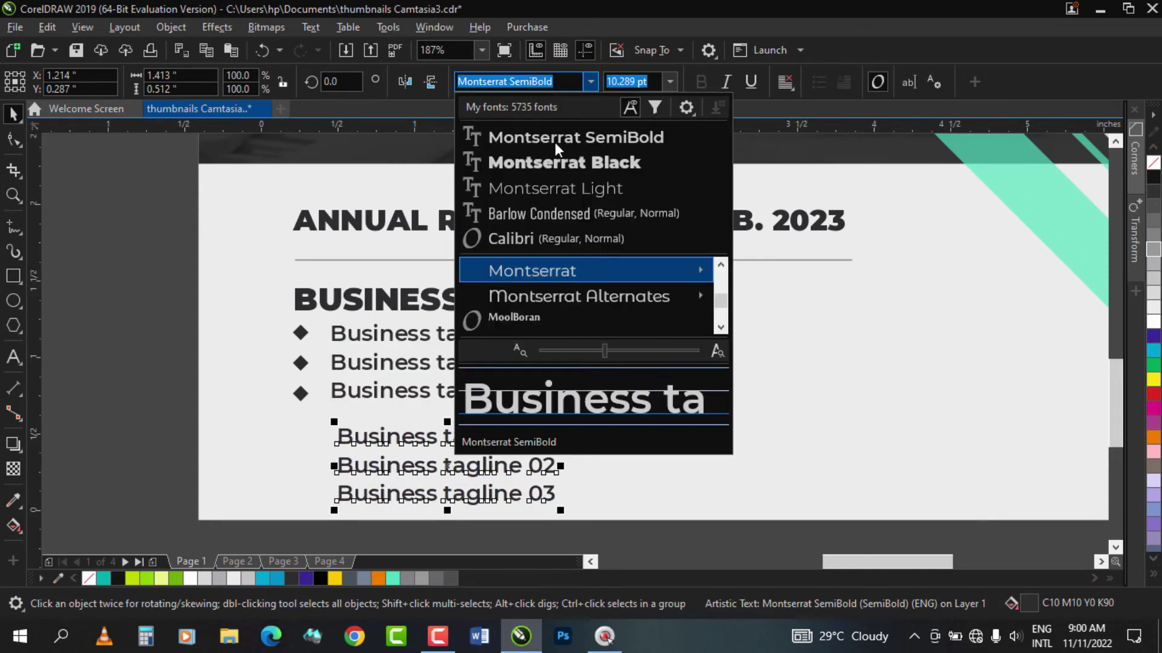
left_click(557, 188)
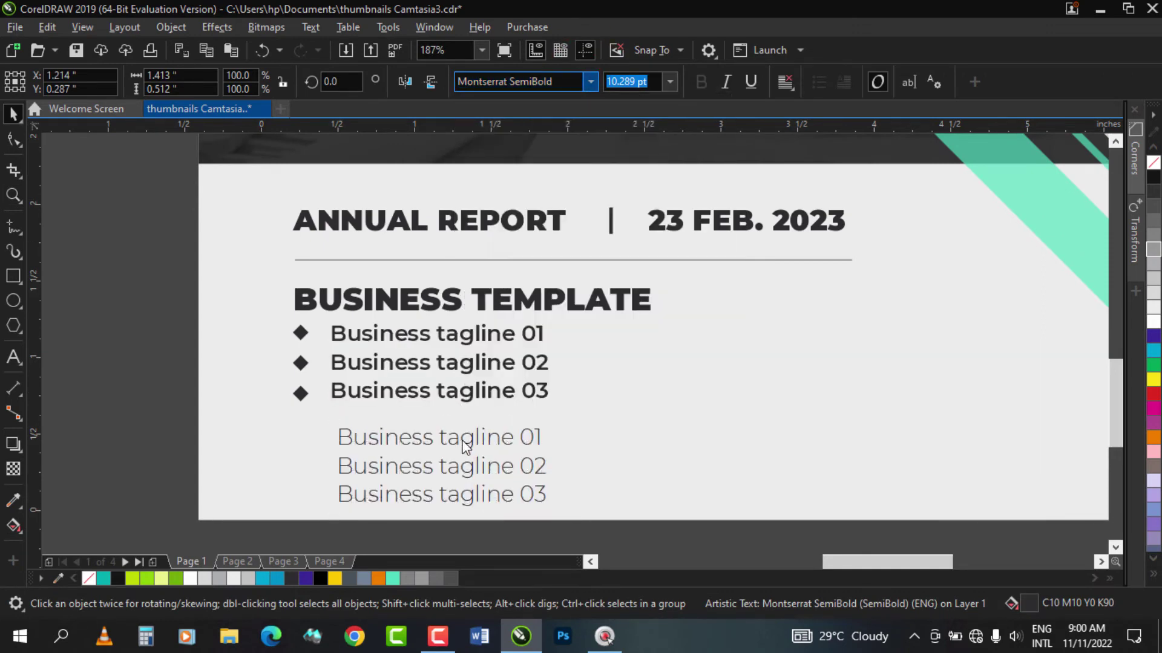
key("z")
left_click_drag(809, 523, 809, 523)
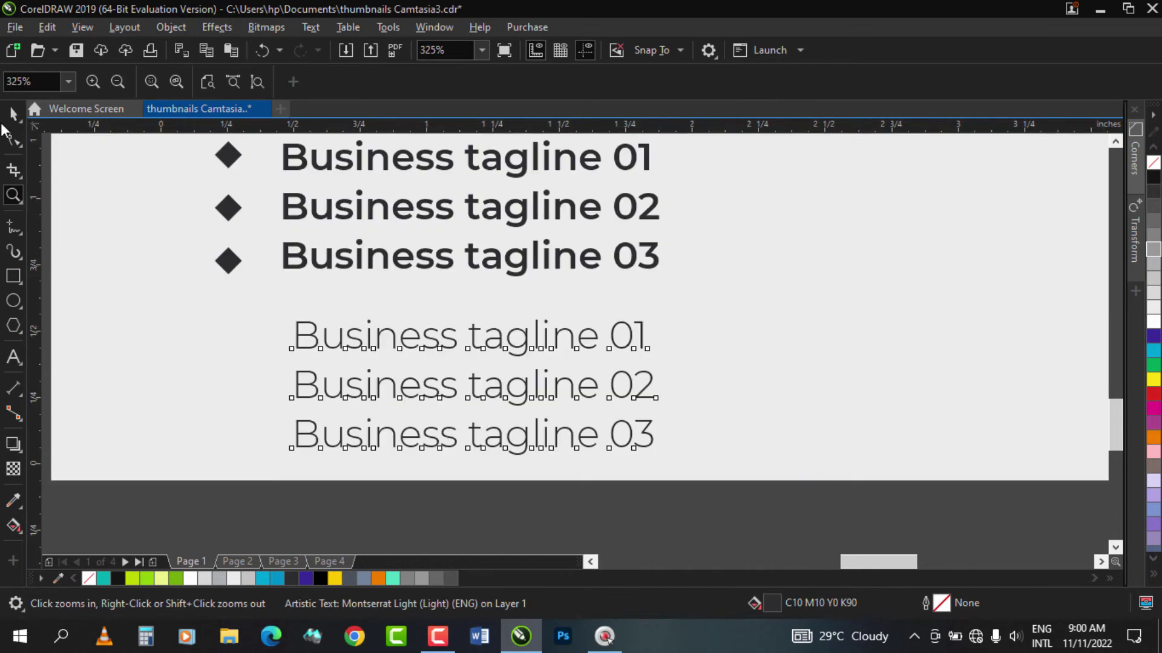
key("space")
double_click(455, 336)
key("ctrl+a")
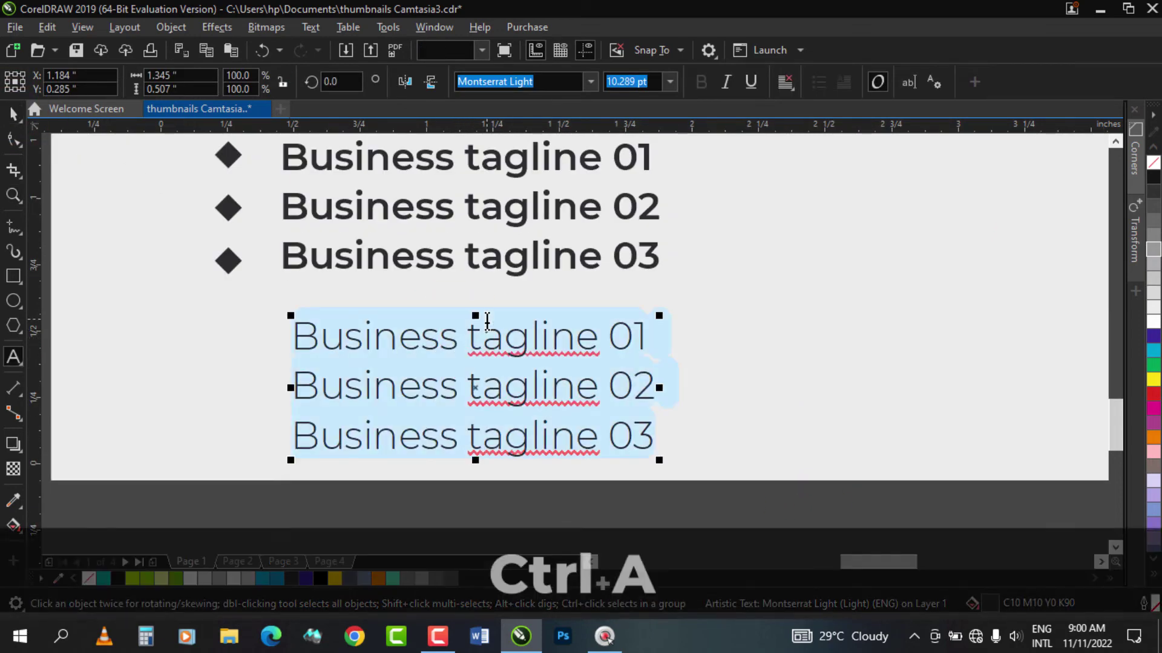
type("yourbu")
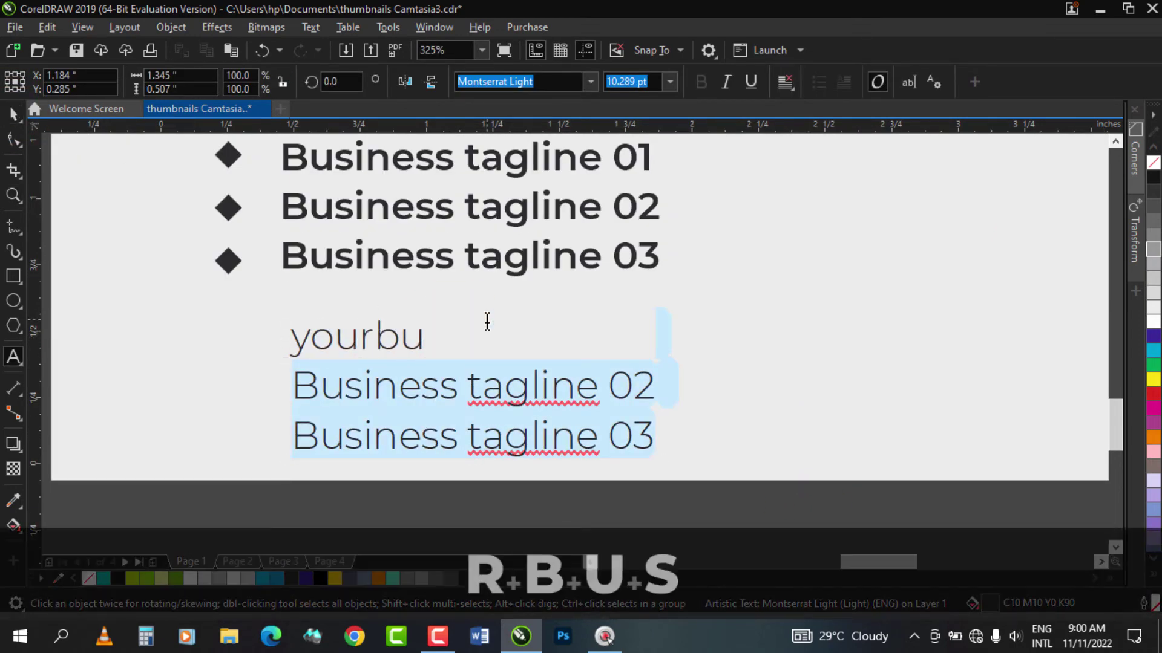
type("siness.com")
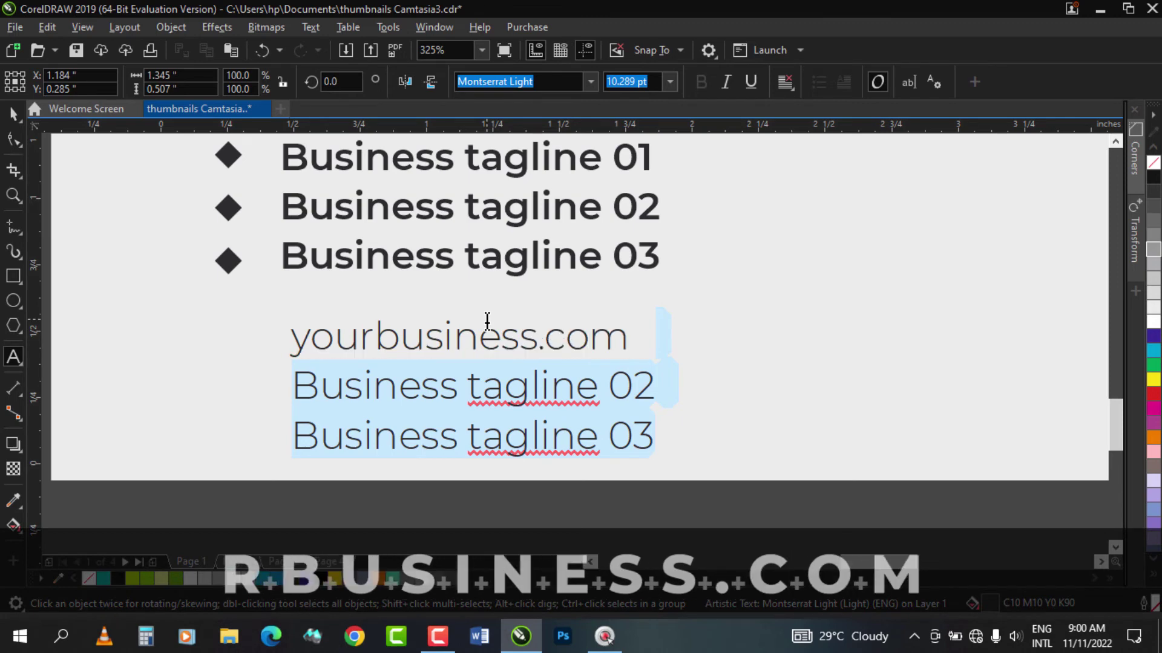
key("Home")
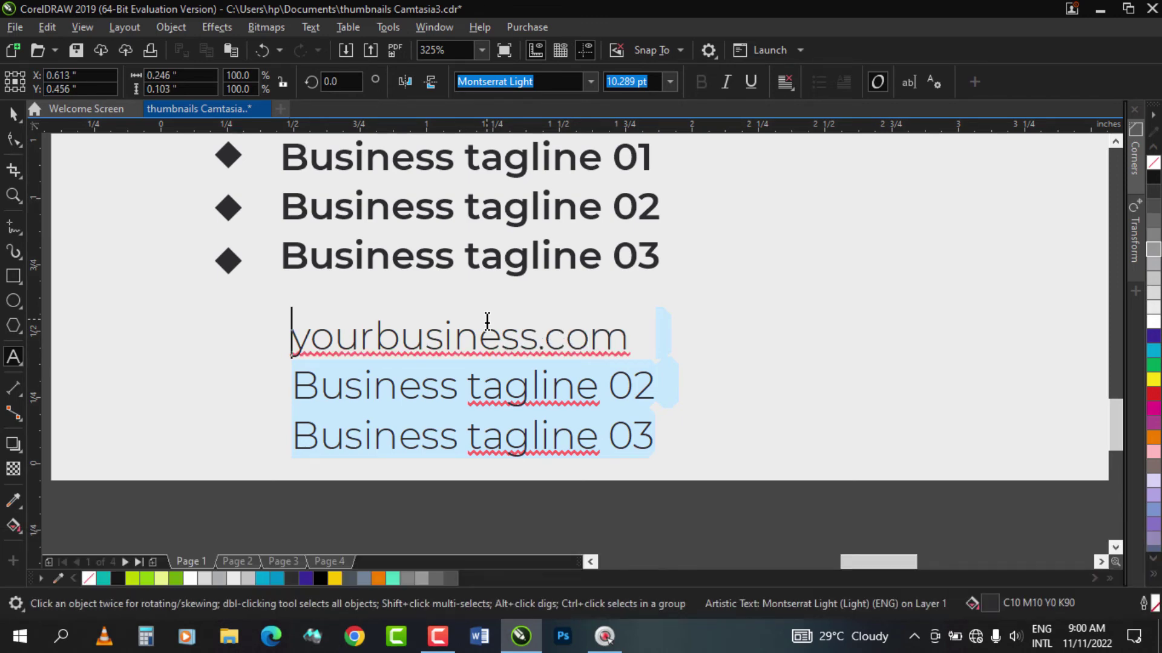
type("www.")
key("ctrl+space")
Step: Set the website text to 9 pt, move it lower, and align its left edge with the bullets
left_click(670, 81)
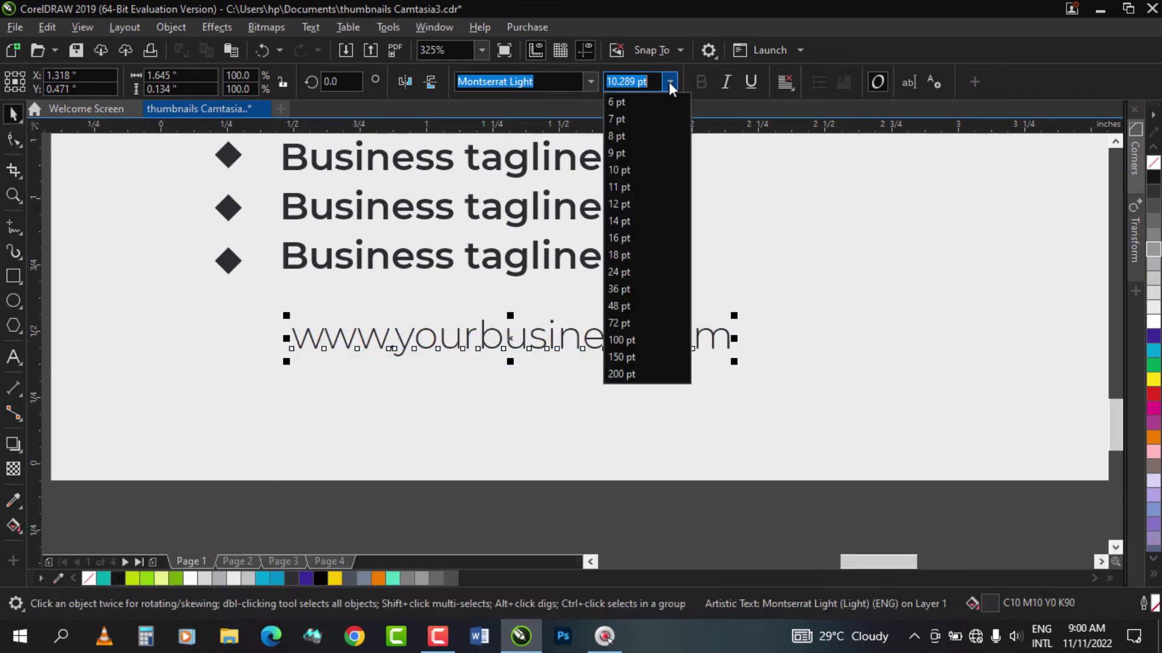
left_click(647, 169)
left_click_drag(504, 339, 503, 389)
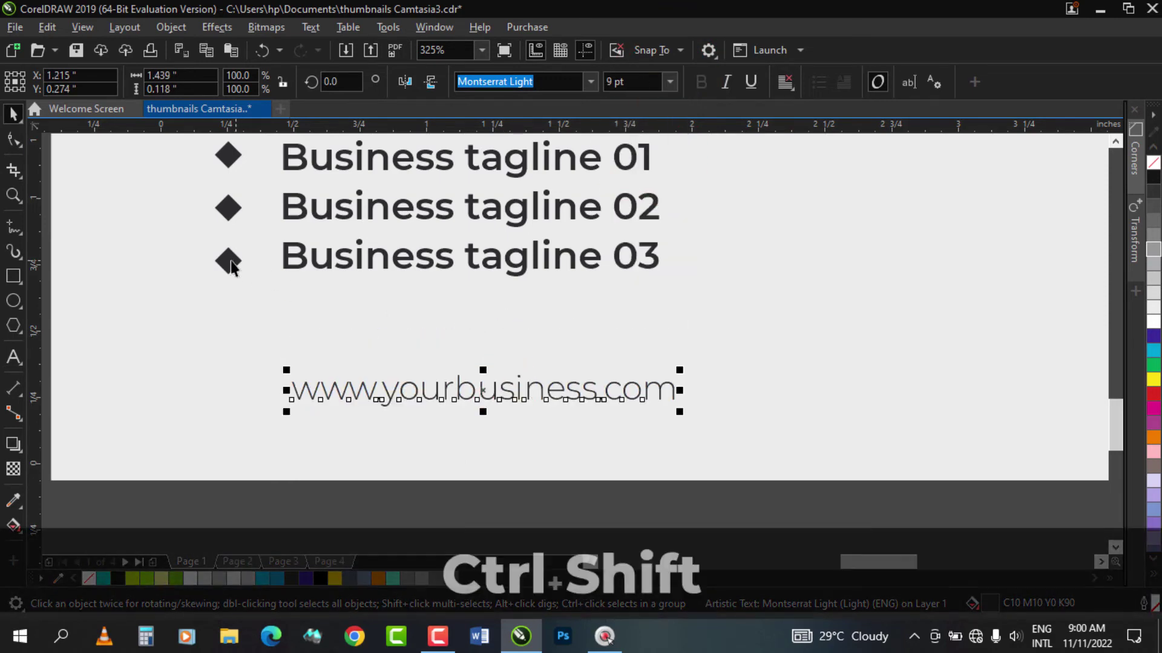
left_click(227, 260, "ctrl+shift")
key("l")
left_click(227, 260, "shift")
left_click_drag(382, 386, 382, 393)
Step: Select the whole recreated template and scale it down slightly about its centre
key("z")
right_click(404, 377)
right_click(432, 381)
left_click_drag(667, 314, 994, 460)
right_click(697, 367)
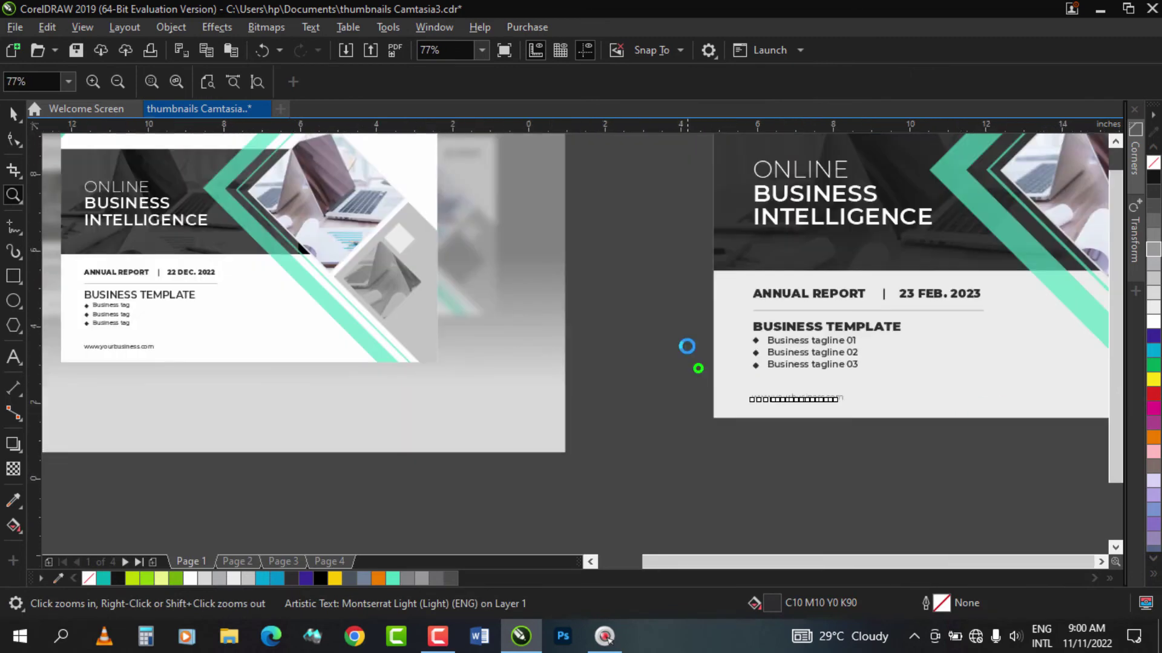
right_click(688, 346)
mouse_move(112, 244)
left_mouse_down()
mouse_move(198, 319)
mouse_move(796, 458)
left_mouse_up()
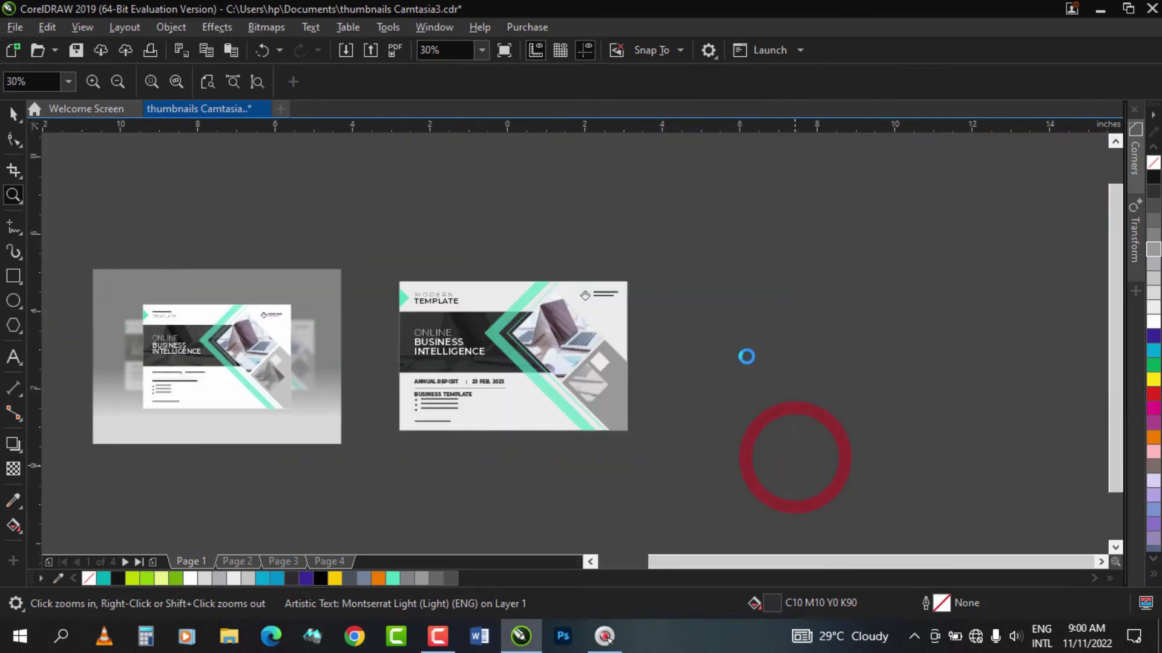
key("space")
left_click_drag(942, 212, 501, 455)
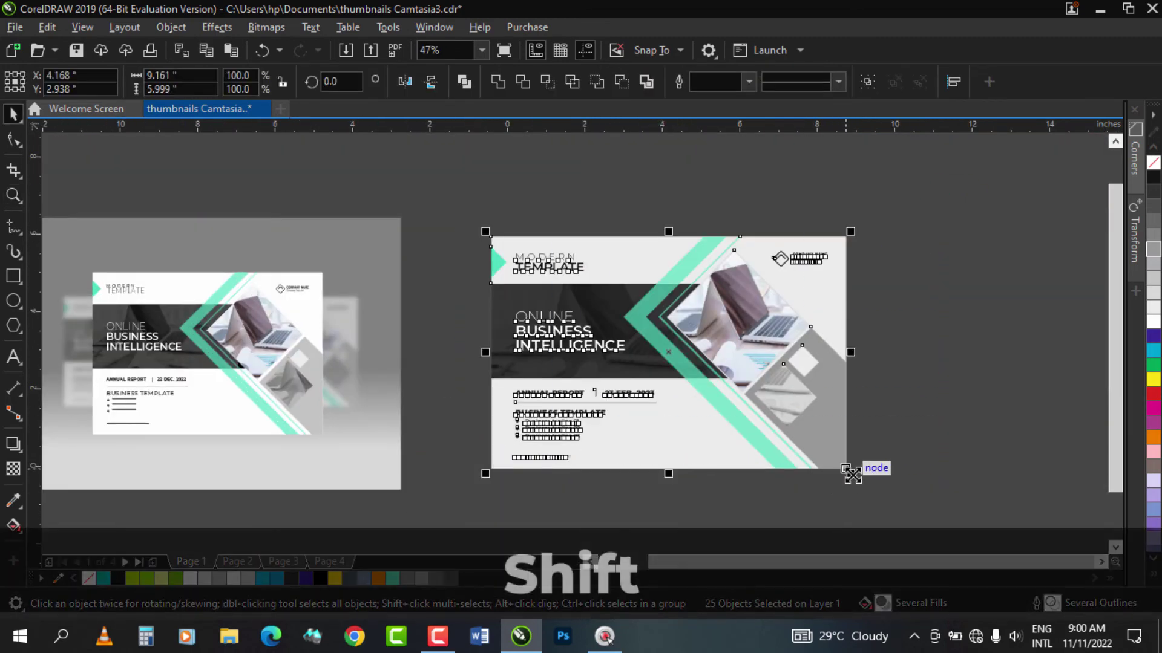
left_click_drag(847, 472, 840, 469)
Step: Lighten the lower-right corner shape to 20% black and fill the template background with white
left_click(778, 429)
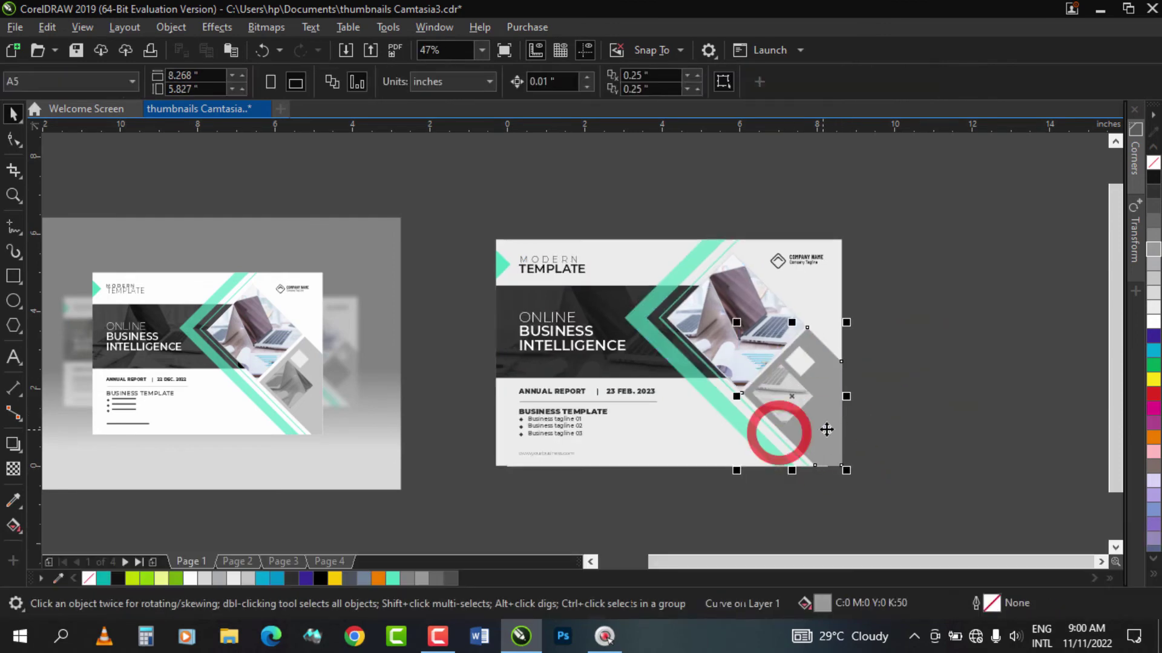
left_click(783, 423)
left_click(1151, 295)
left_click(1150, 278)
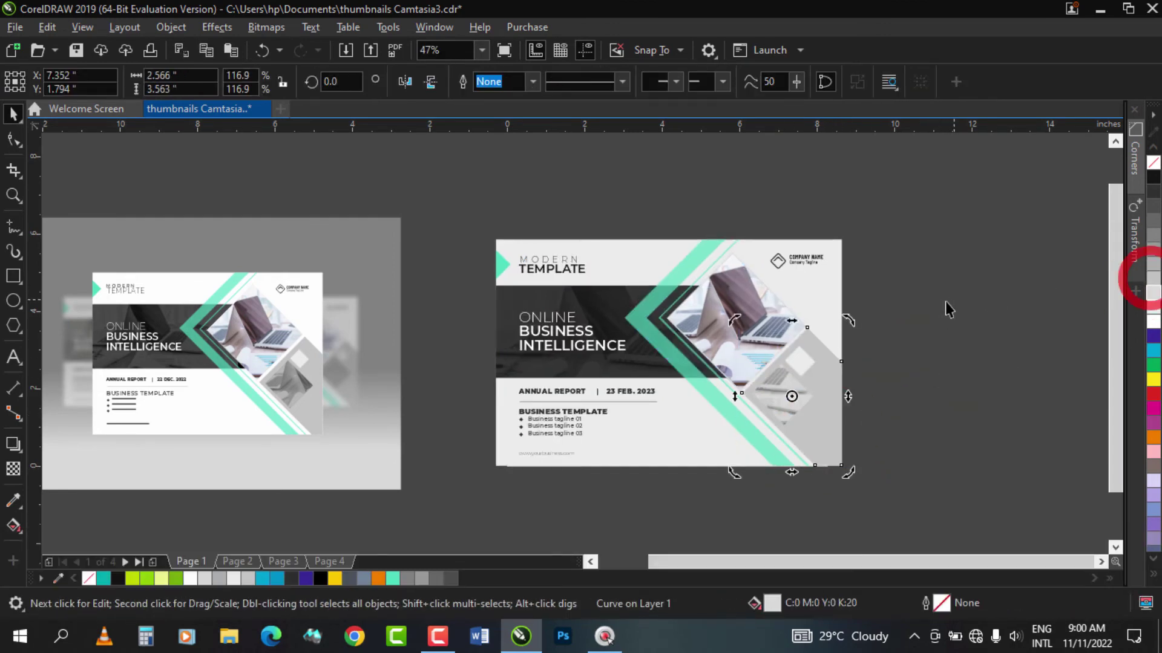
left_click(946, 304)
left_click(821, 293)
left_click(1152, 322)
left_click(944, 363)
left_click(805, 441)
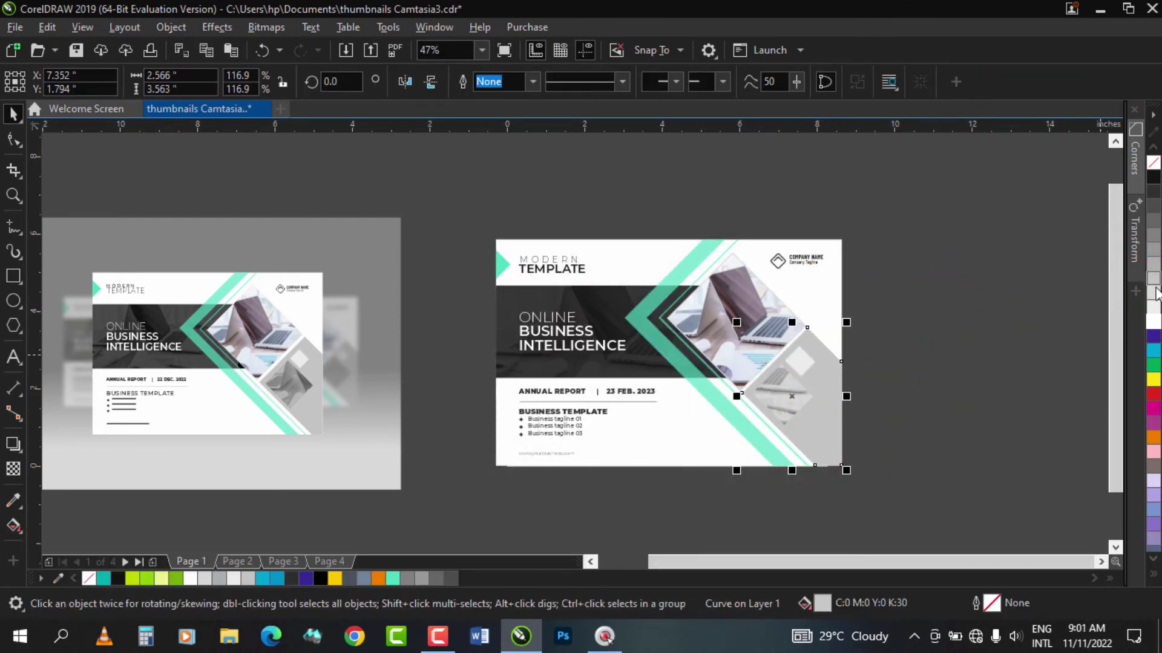
left_click(1152, 293)
left_click(907, 296)
Step: Fill the small diamond above the lower photo with white and tint it slightly with grey
left_click_drag(756, 405, 756, 406)
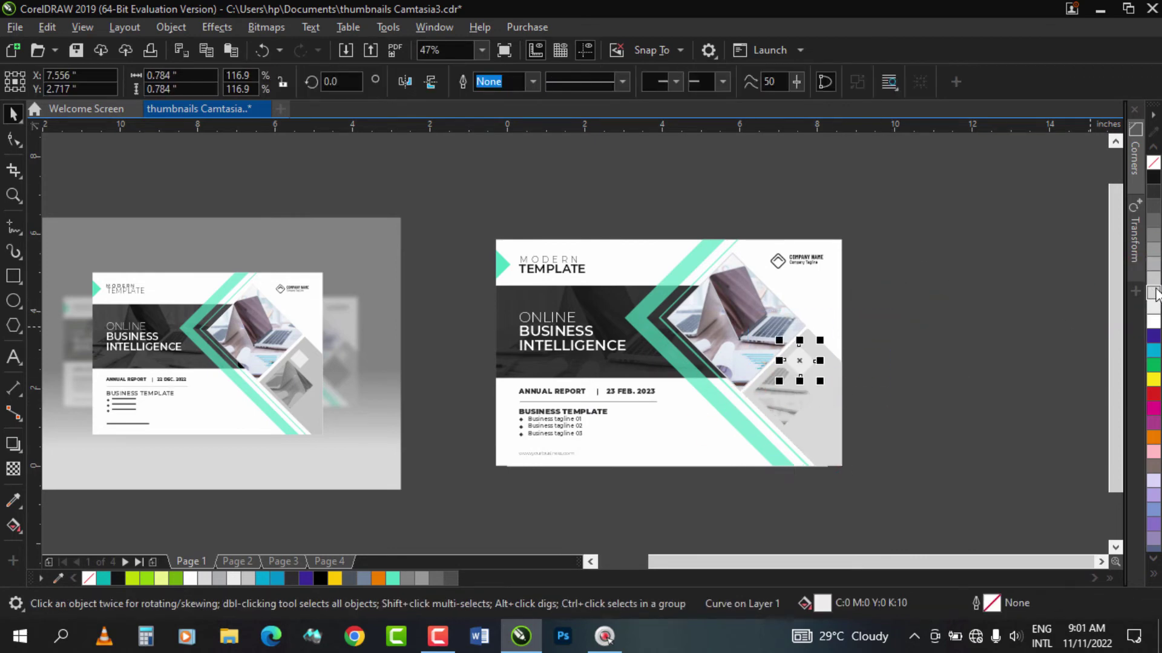
left_click(932, 334)
left_click(802, 358)
left_click(1152, 281, "ctrl")
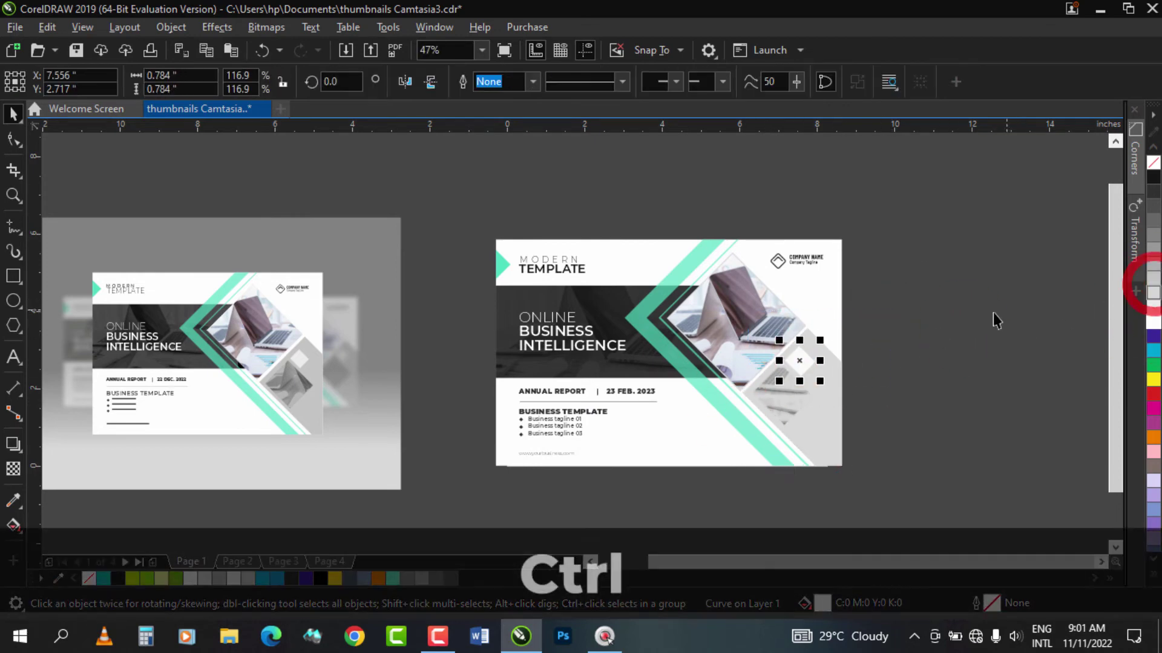
left_click(929, 339)
Step: Fill the lower photo diamond's background with white and preview the artwork full screen
left_click(824, 410)
left_click(789, 383)
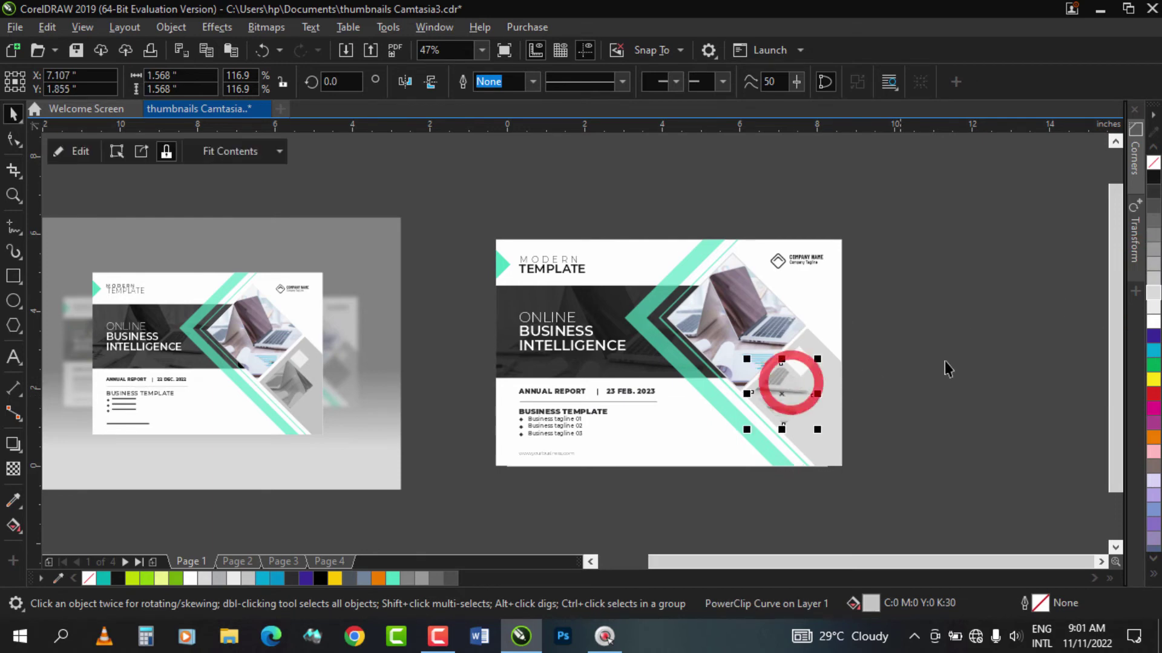
left_click(881, 349)
left_click(770, 378)
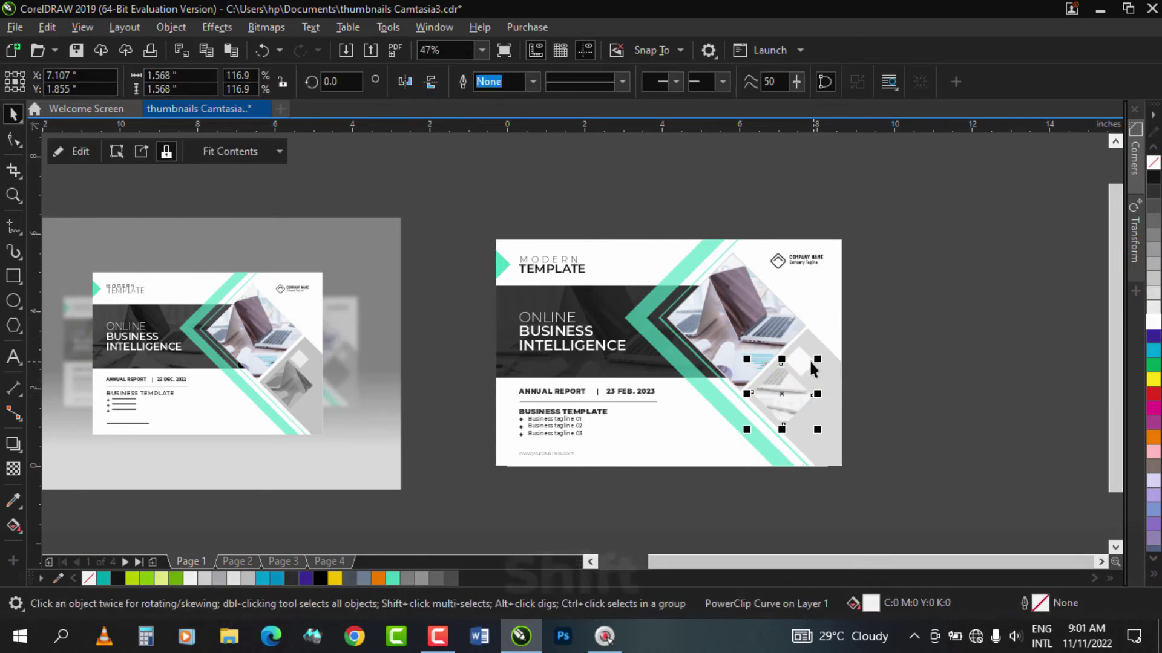
right_click(901, 344)
left_click(918, 356)
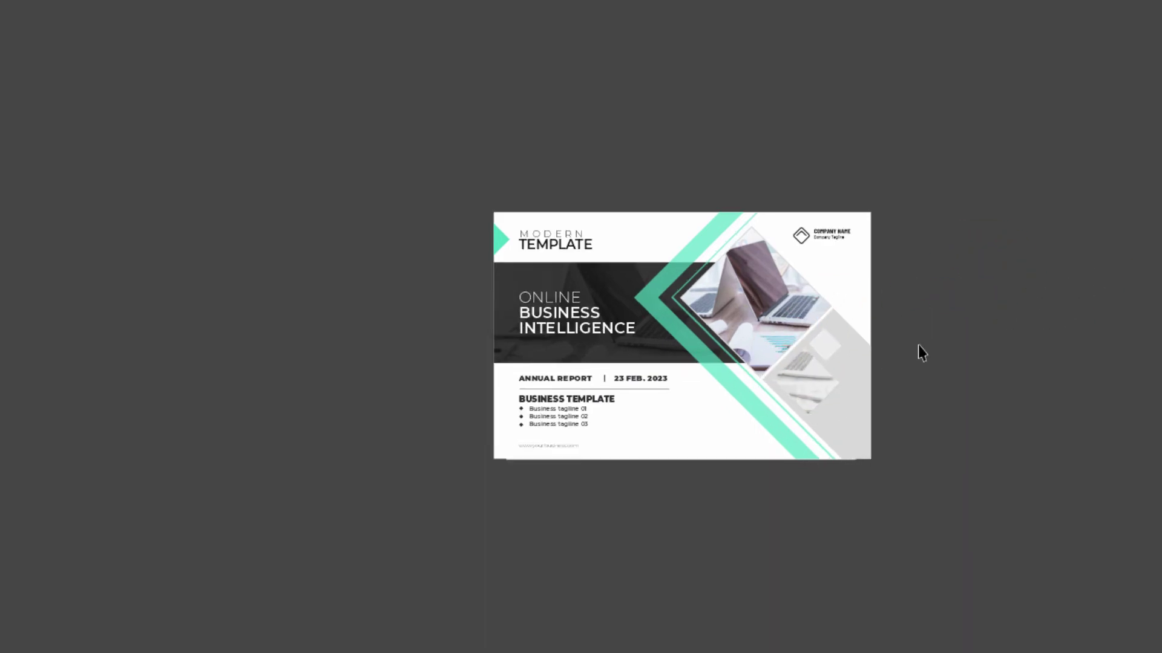
Step: Tint the small diamond's fill slightly with white, to 9% black
left_click(917, 344)
left_click_drag(914, 332, 773, 387)
left_click(1153, 324, "ctrl")
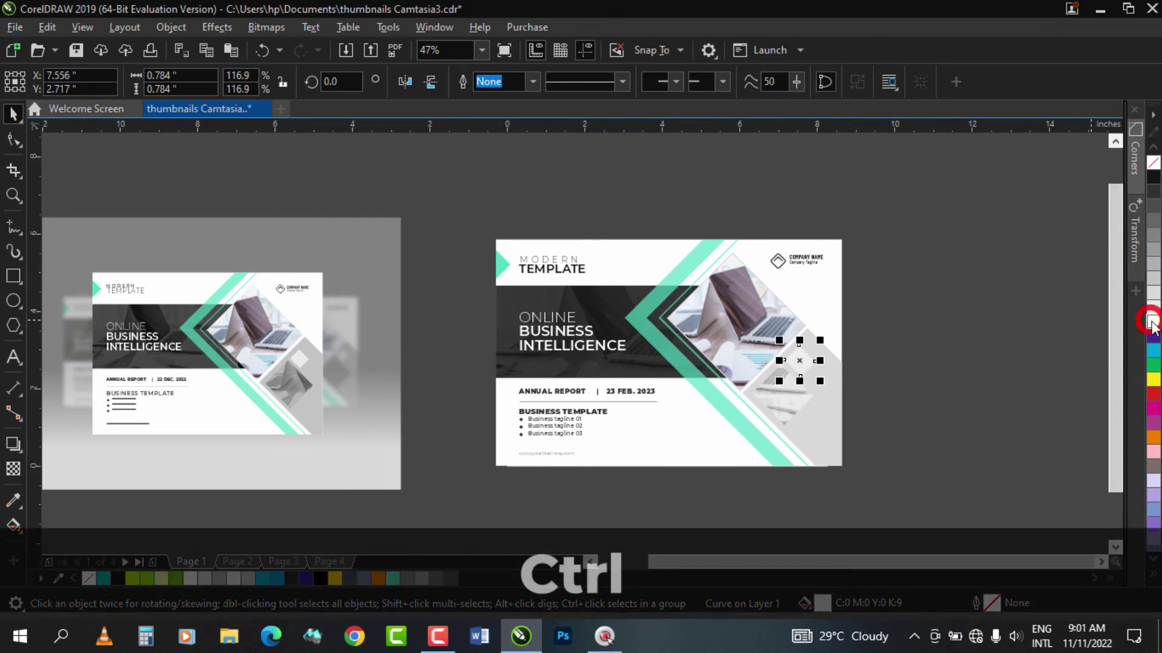
left_click(884, 242)
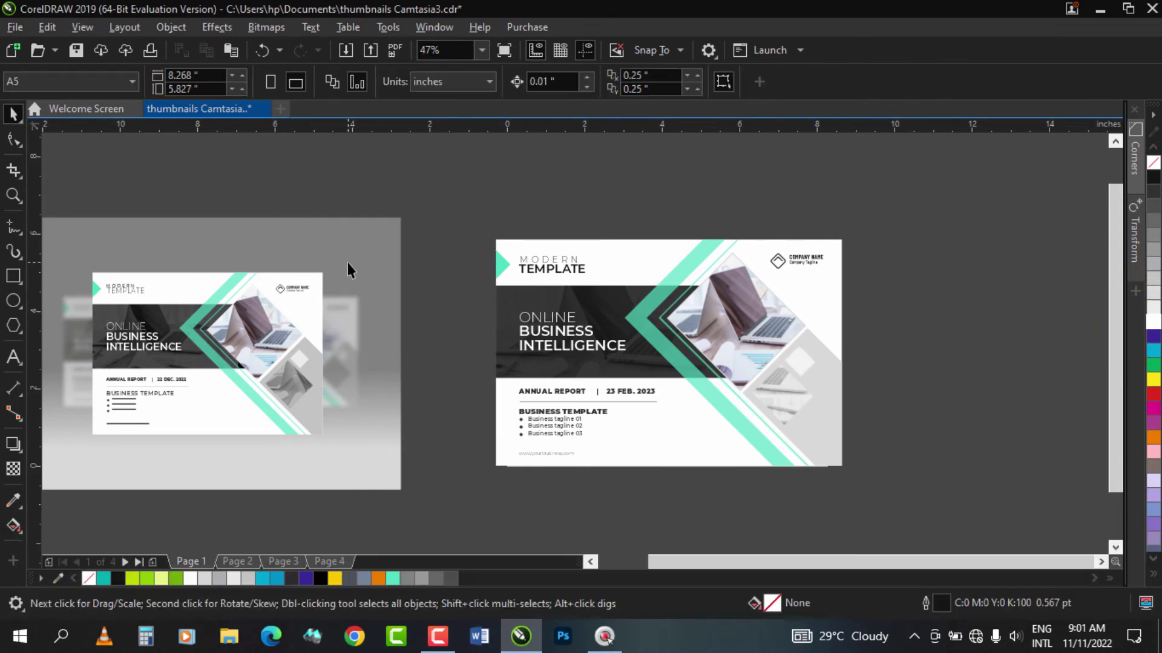
Step: Duplicate the entire finished business template to the right of the original
left_click(347, 262)
key("z")
scroll(233, 361, "down", 2)
left_click_drag(65, 228, 811, 472)
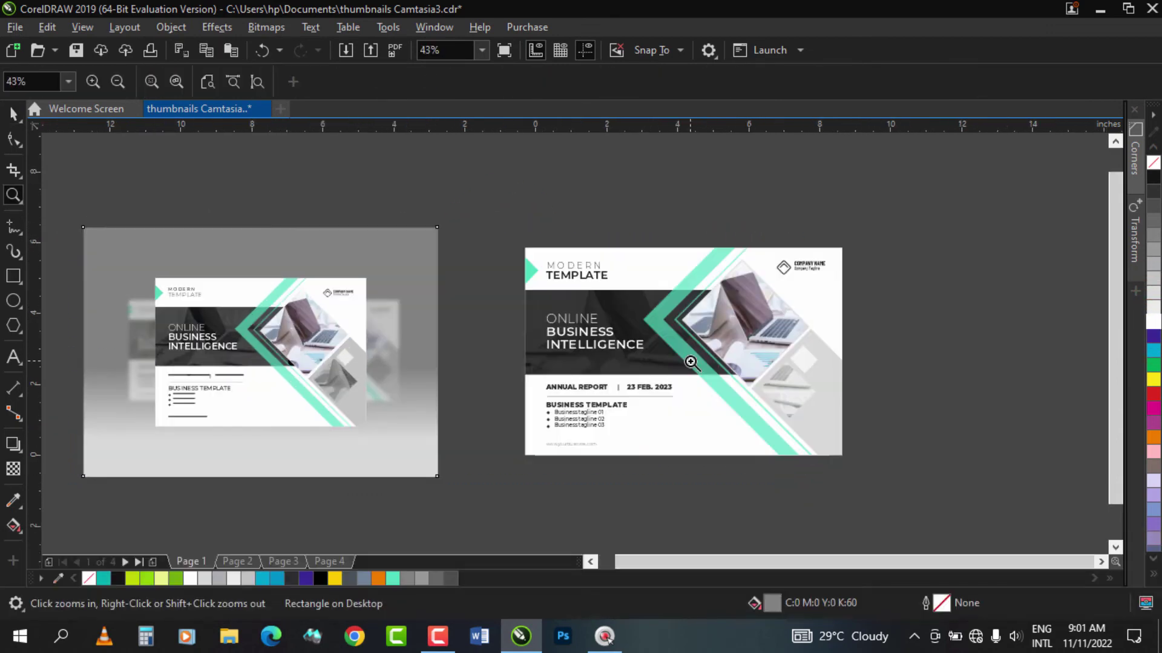
key("space")
left_click_drag(477, 216, 1063, 536)
left_click_drag(604, 324, 884, 291)
Step: Convert the duplicated template to a 200 dpi RGB bitmap with a transparent background and move it up and left, partly over the original
left_click(266, 26)
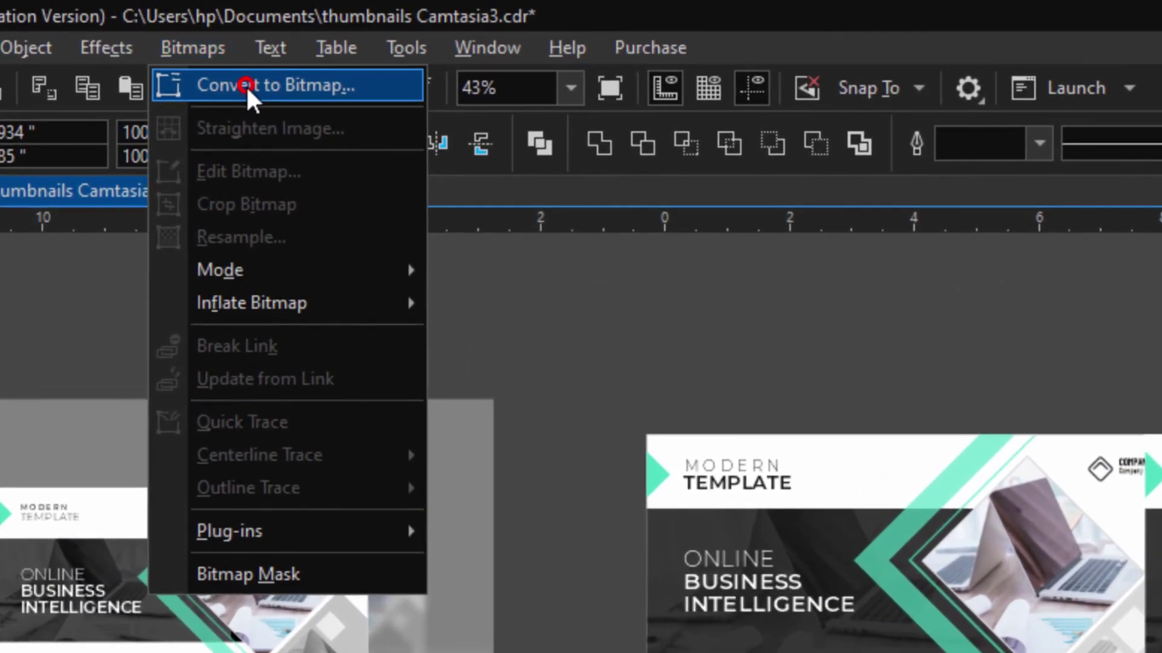
left_click(290, 48)
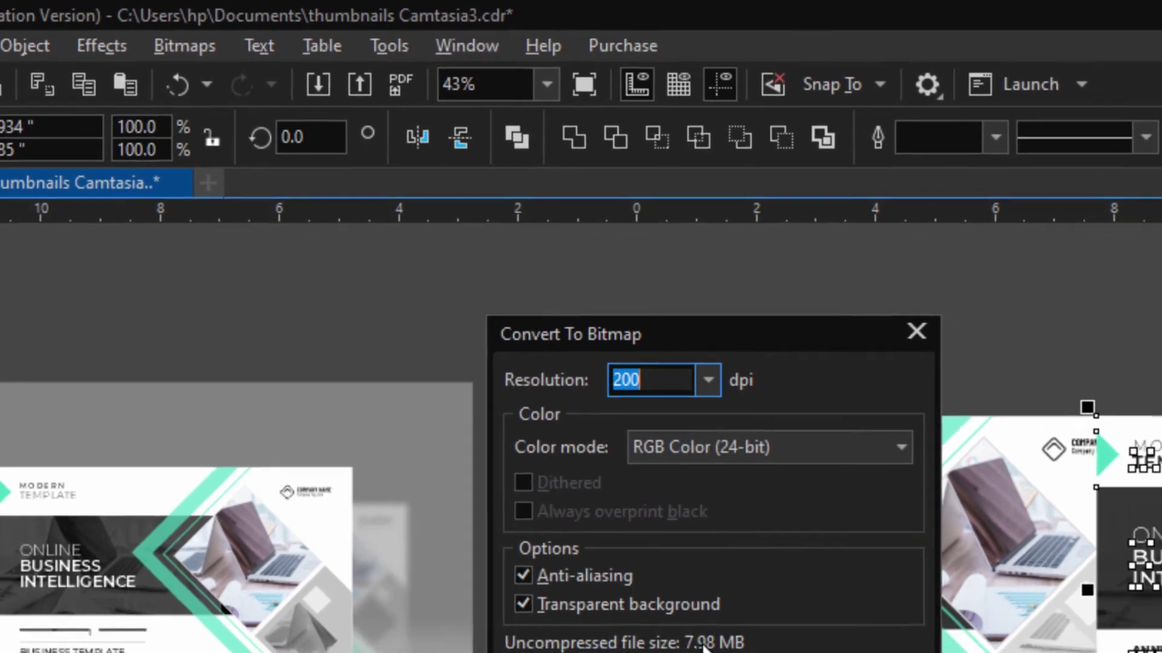
left_click(638, 591)
left_click_drag(1147, 443, 806, 230)
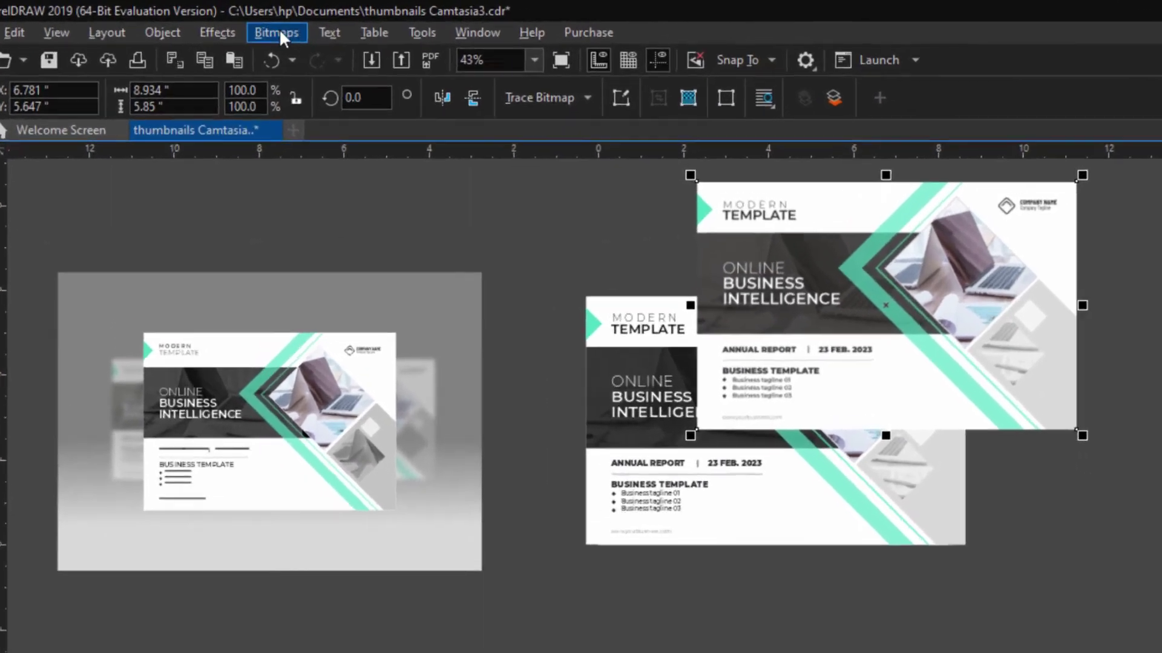
Step: Apply a Gaussian Blur with a radius of about 23.9 pixels to the bitmap copy of the template
left_click(156, 38)
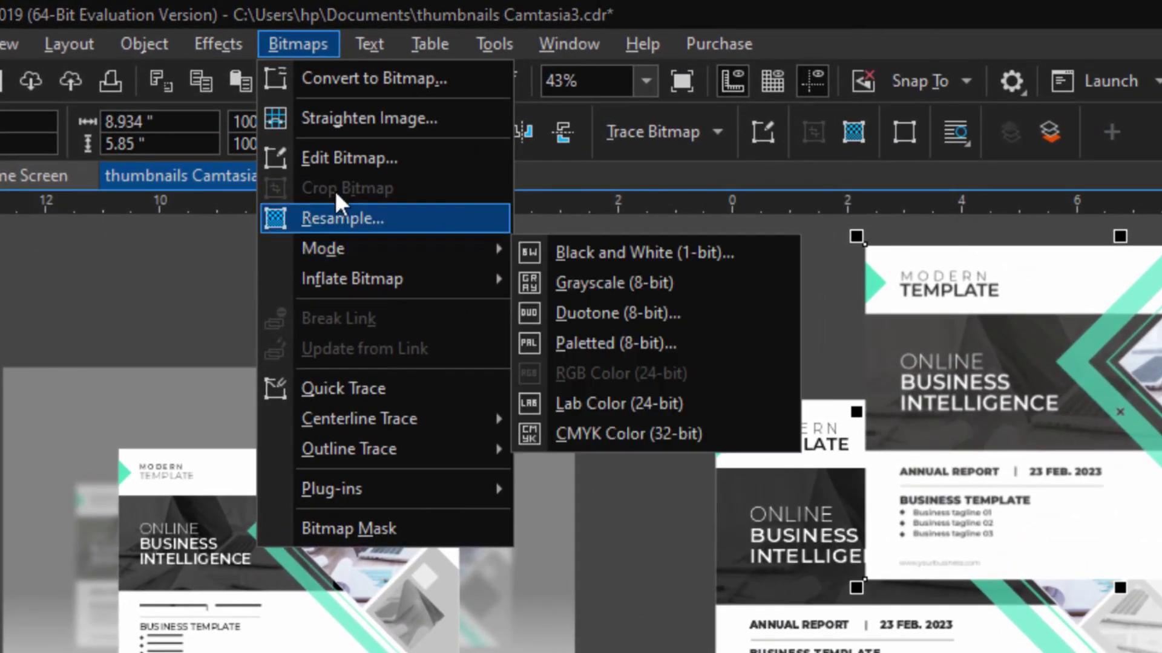
mouse_move(217, 37)
mouse_move(345, 208)
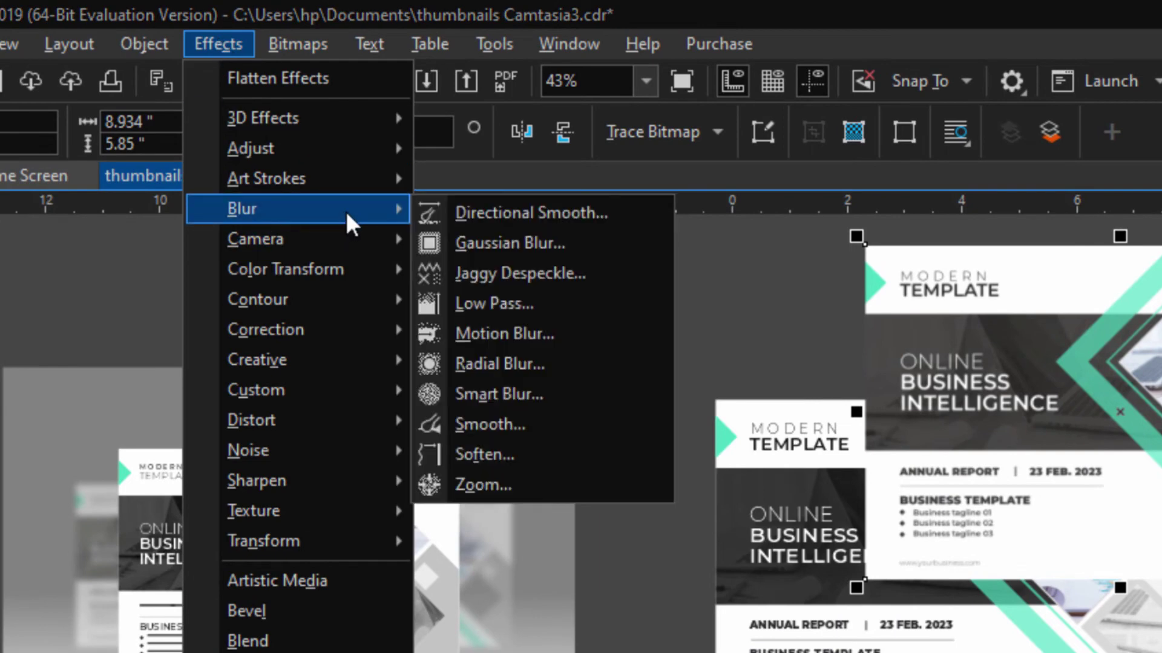
left_click(517, 245)
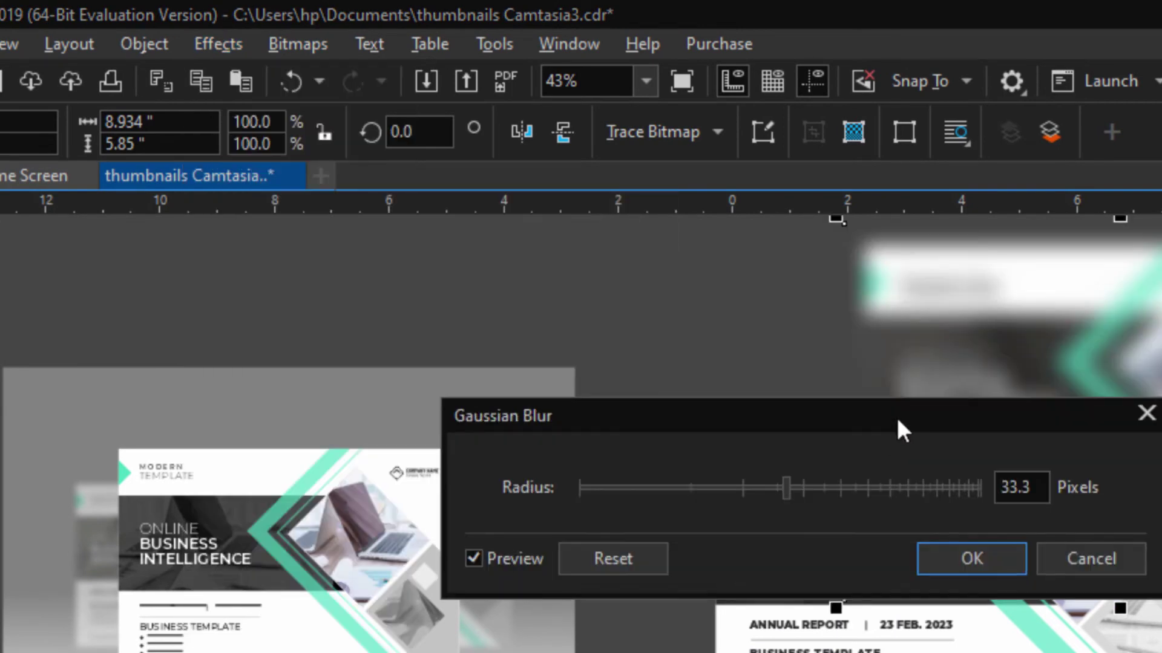
left_click_drag(896, 417, 867, 496)
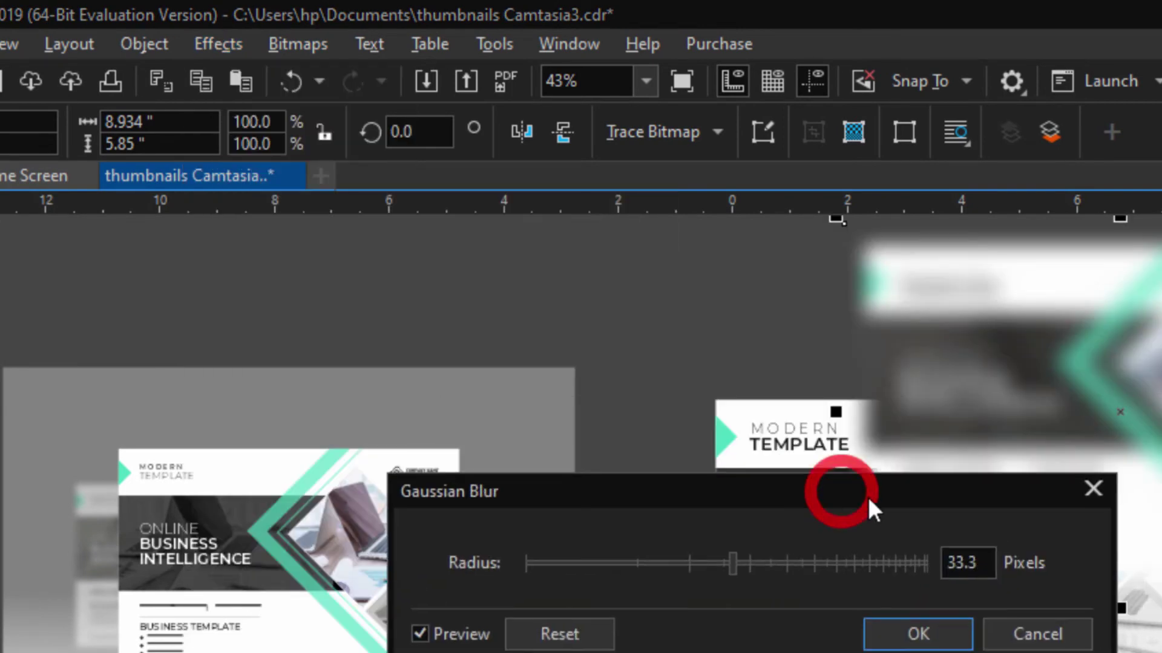
left_click(750, 563)
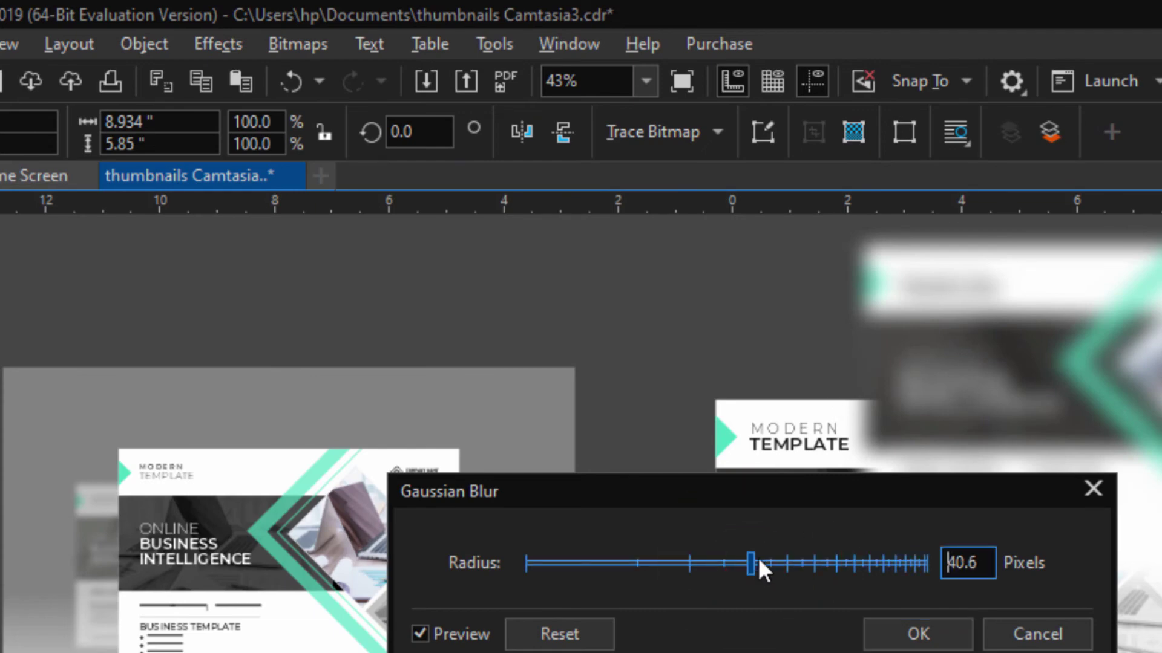
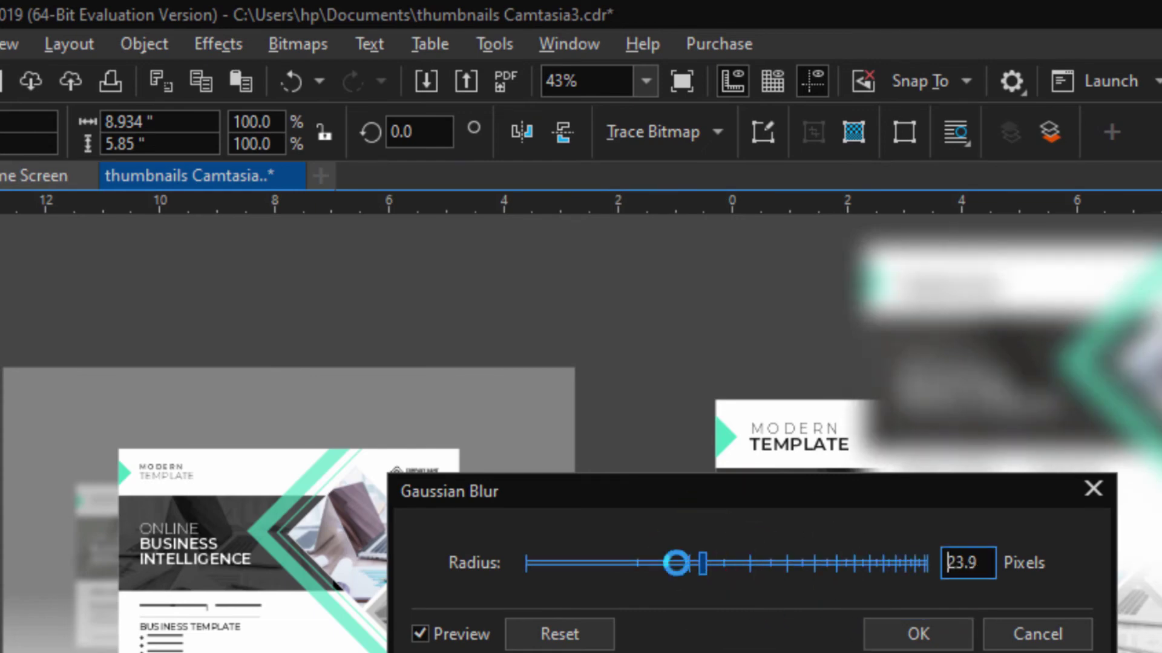
left_click(921, 632)
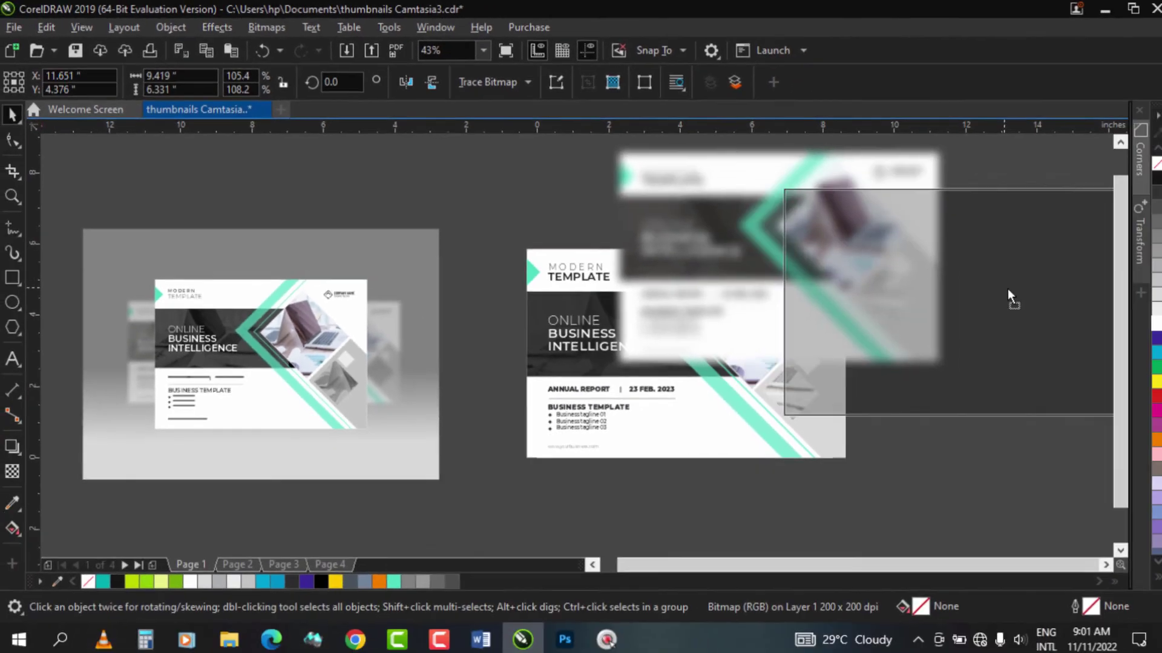
Step: Move the blurred bitmap clear of the original template, into the empty space to its right
key("z")
right_click(512, 292)
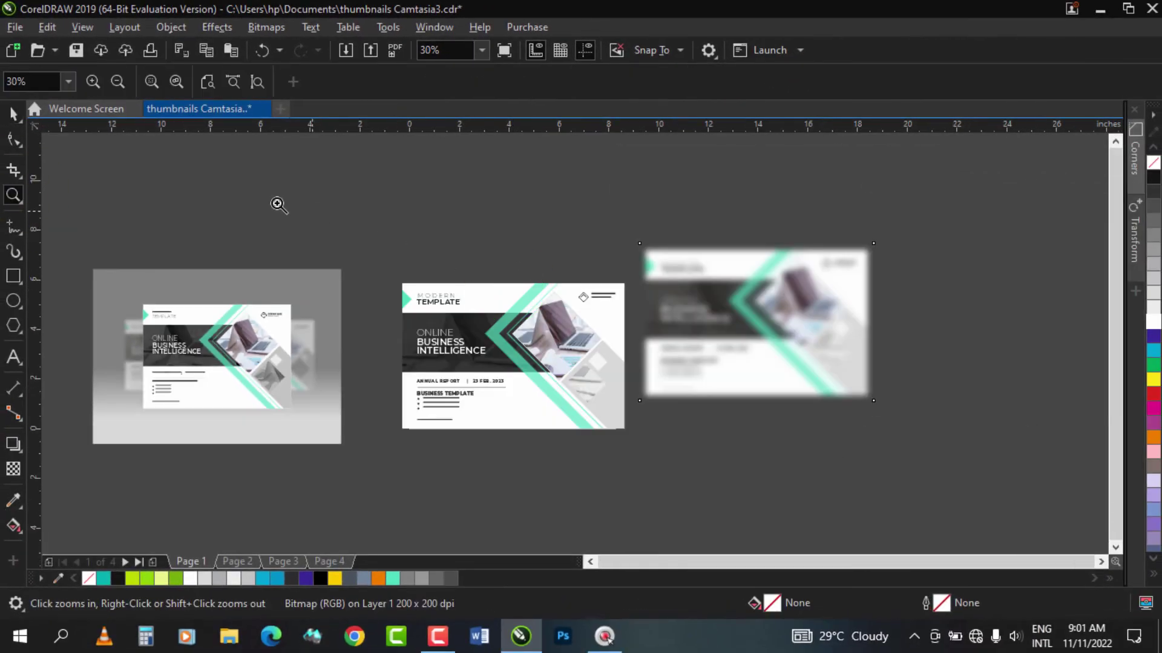
left_click_drag(258, 196, 938, 452)
left_click(13, 114)
left_click_drag(789, 339, 868, 294)
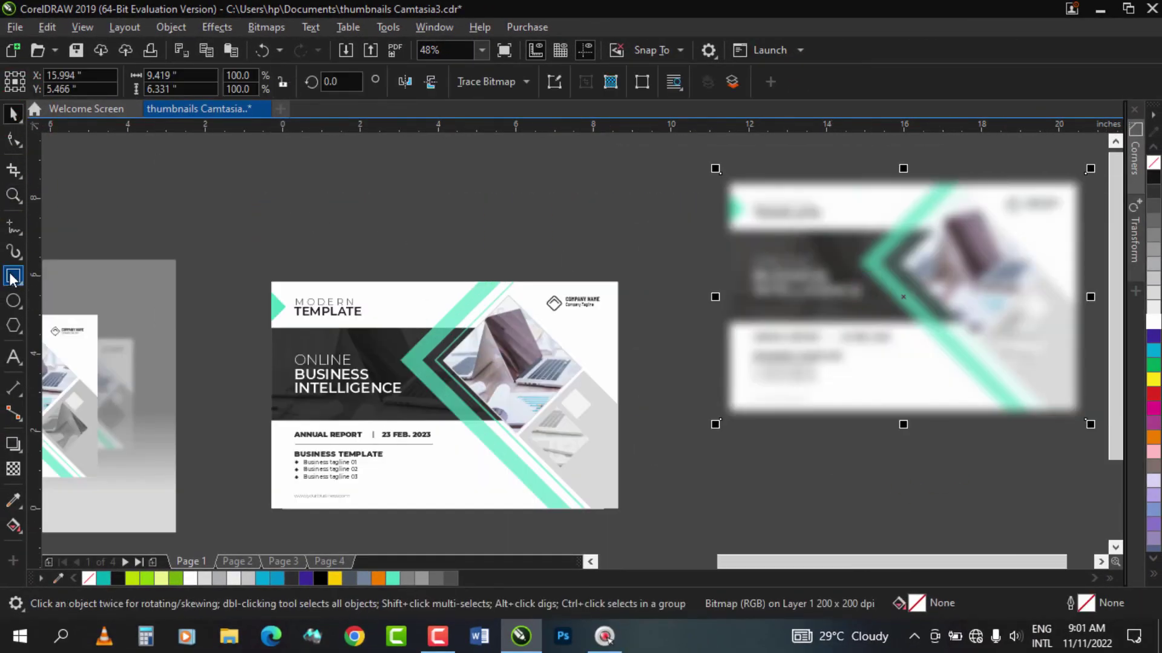
Step: Draw a background rectangle about 13.1 × 9.2 in behind the template, filled with 30% black and without an outline
left_click(13, 277)
left_click_drag(223, 218, 693, 532)
left_click(13, 114)
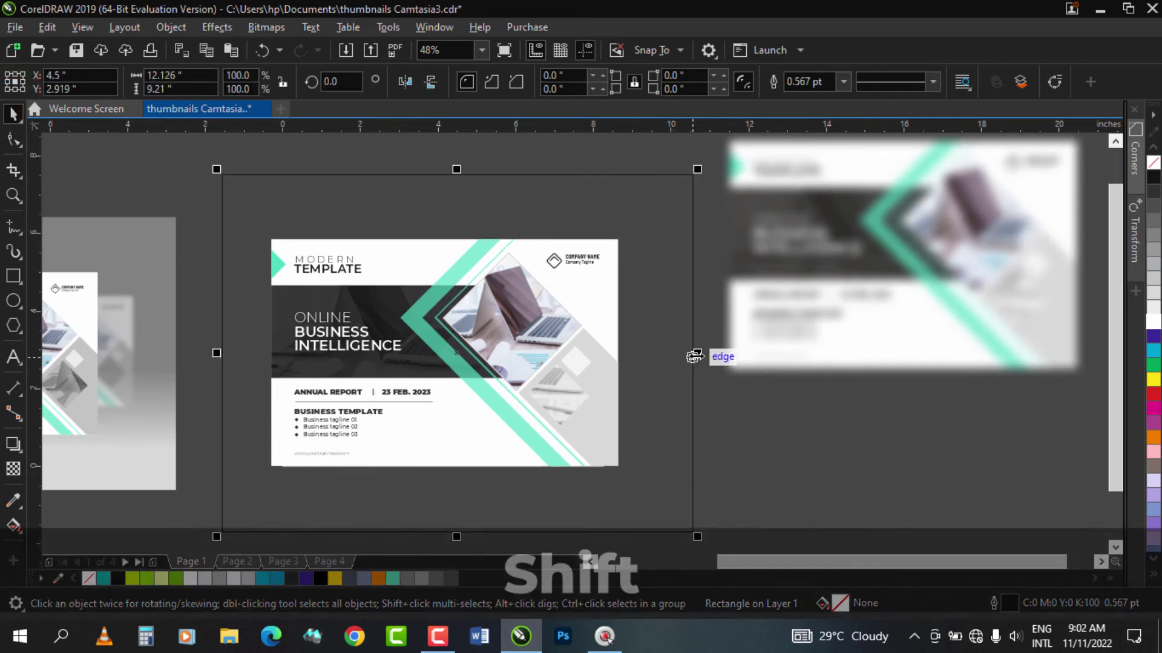
left_click_drag(694, 356, 716, 355)
key("shift+Page_Down")
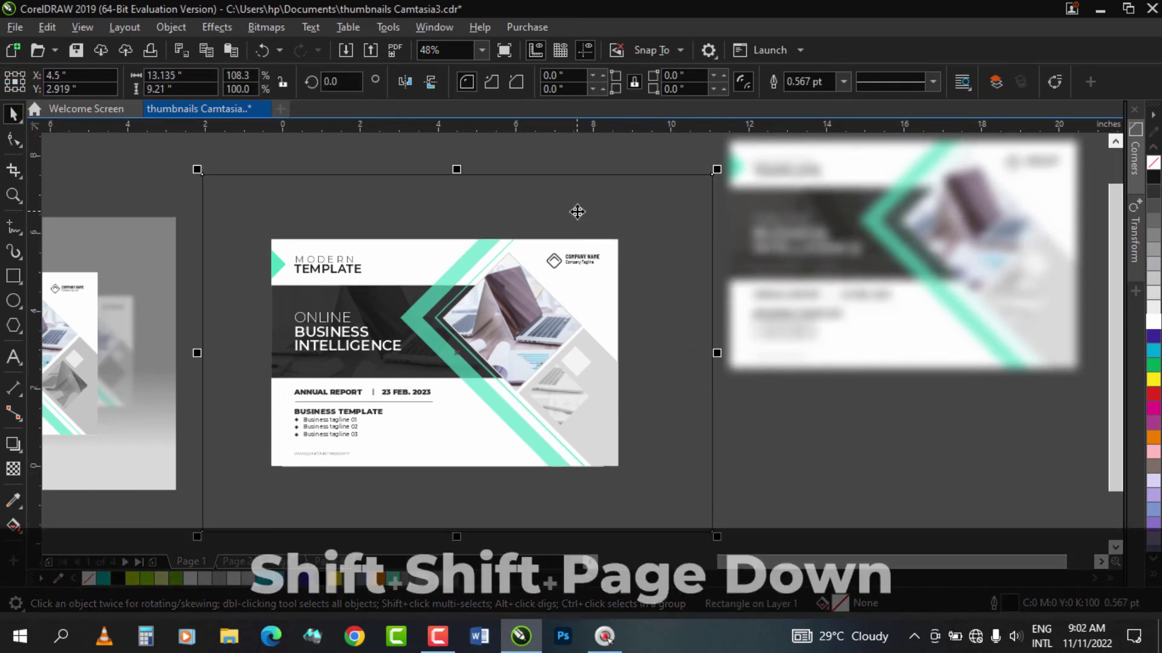
left_click(1151, 291)
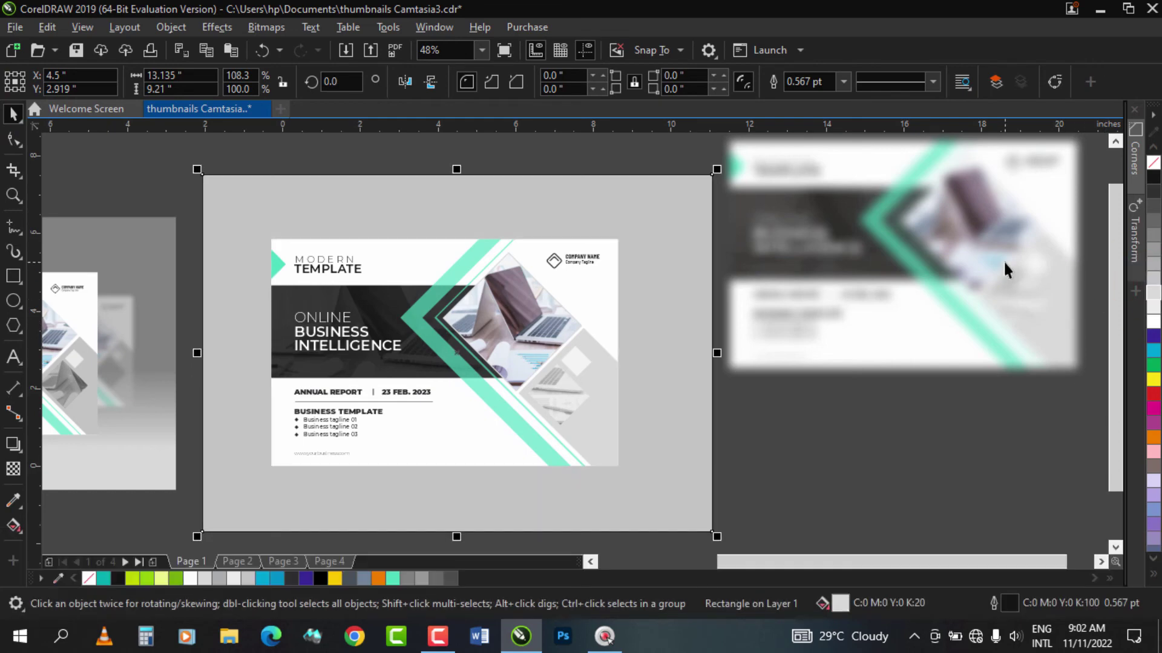
right_click(1153, 162)
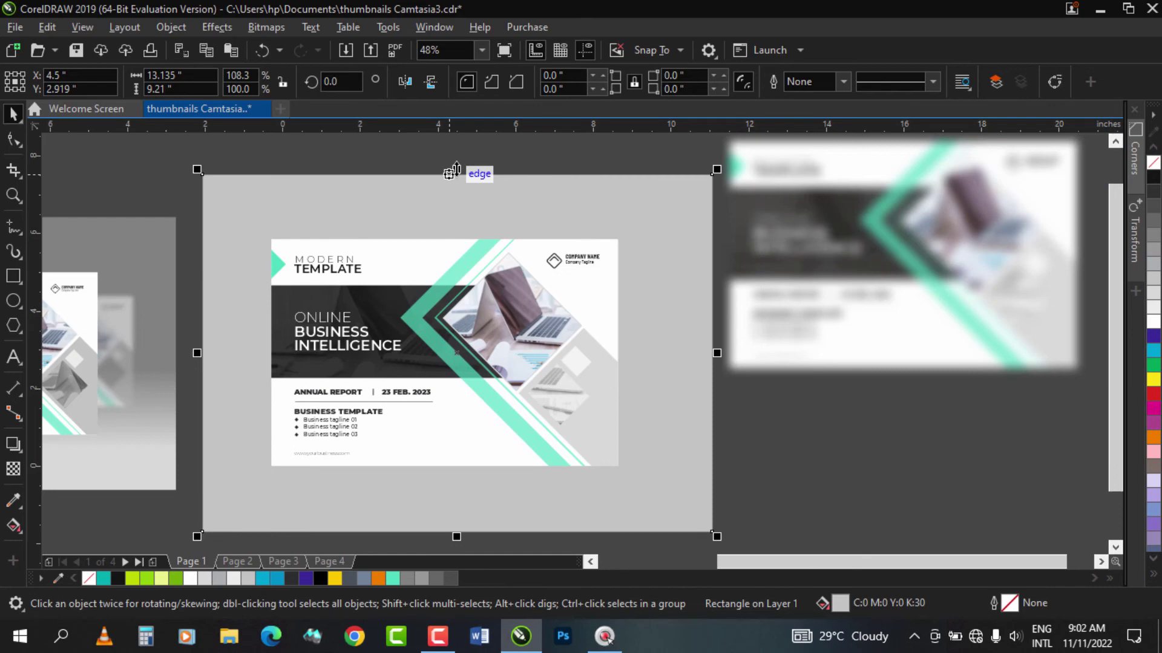
Step: Duplicate the background rectangle as a lower panel about 4.28 in high and send both rectangles behind the template
left_click_drag(454, 170, 447, 361)
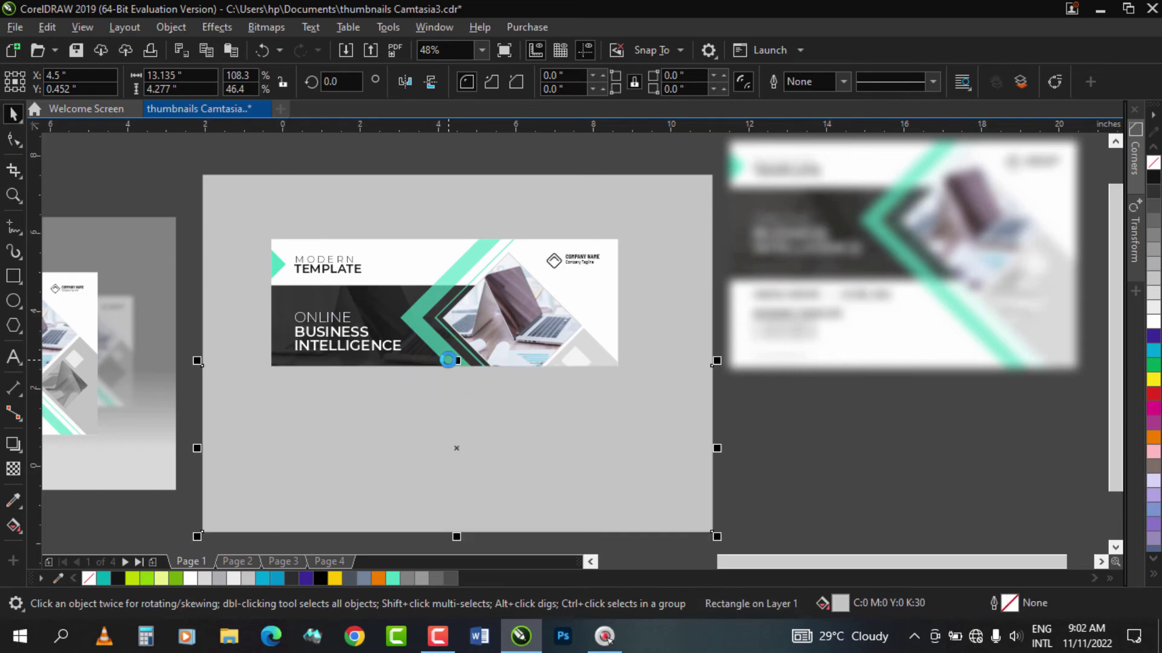
left_click(423, 187, "shift")
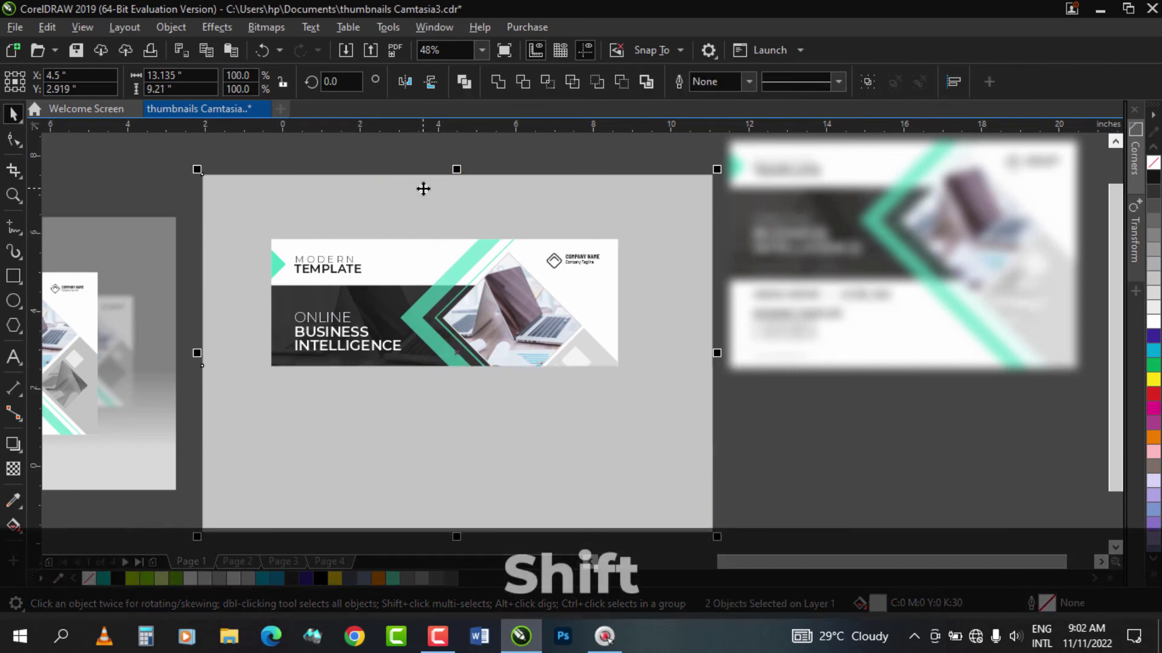
key("shift+Page_Down")
Step: Darken the fill of the large background rectangle to 60% black
left_click(403, 204)
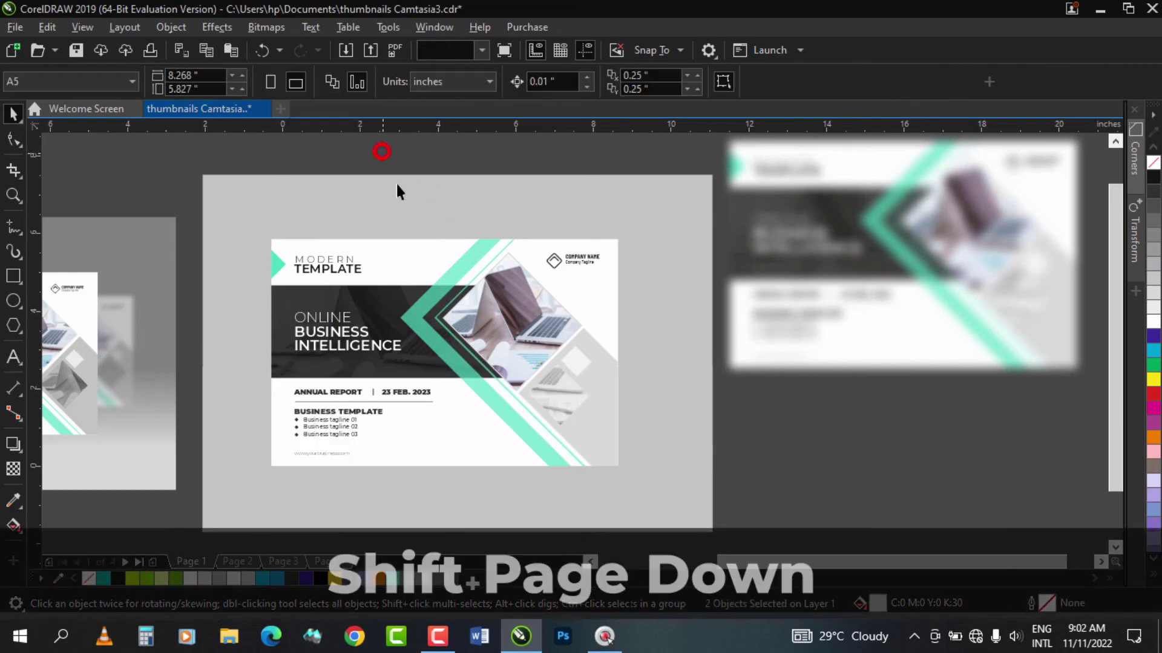
left_click(1155, 231)
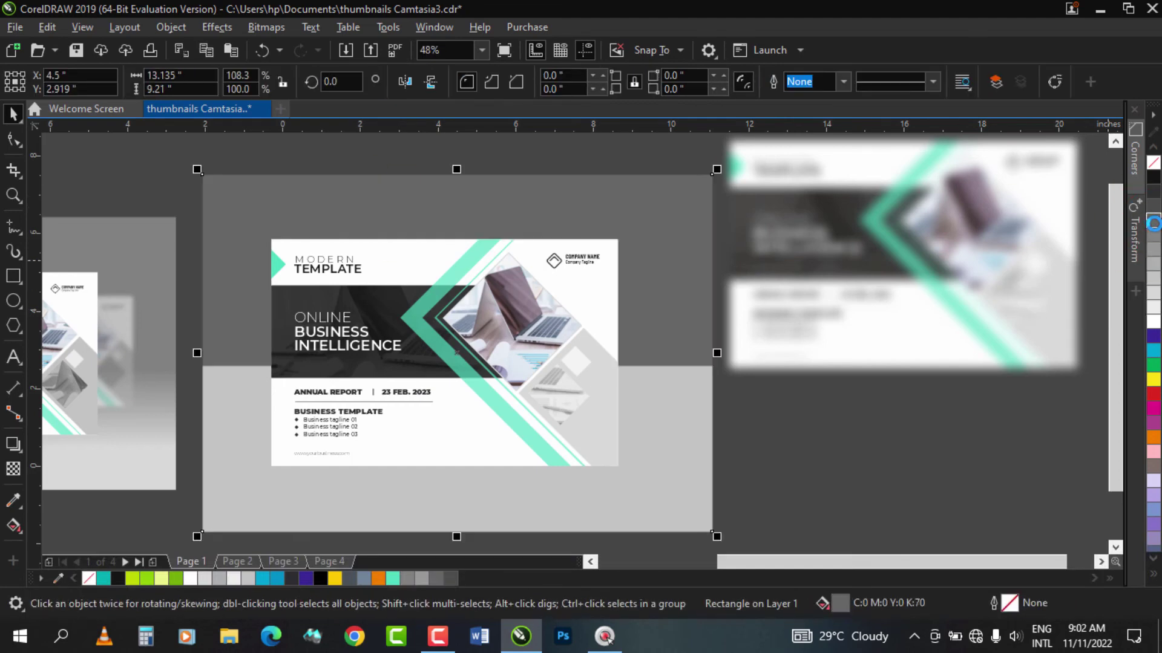
left_click(1153, 245)
Step: Fade the lower panel upward with a linear fountain transparency and lighten its fill to 10% black, extending its height to about 5.95 in
left_click(667, 394)
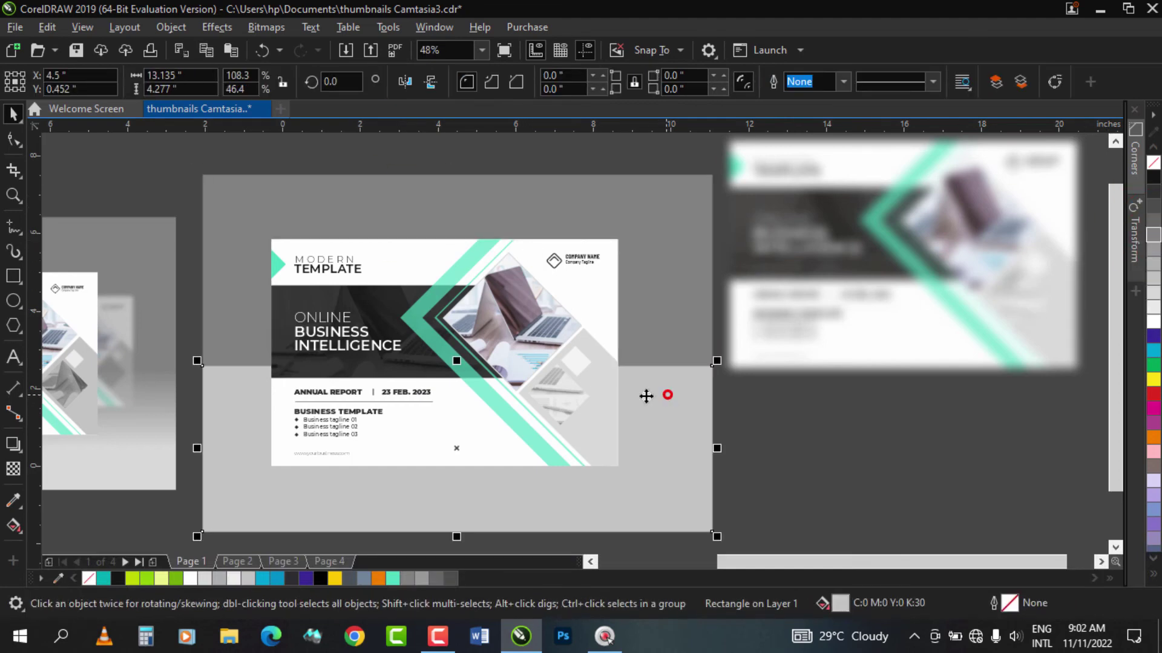
left_click(13, 469)
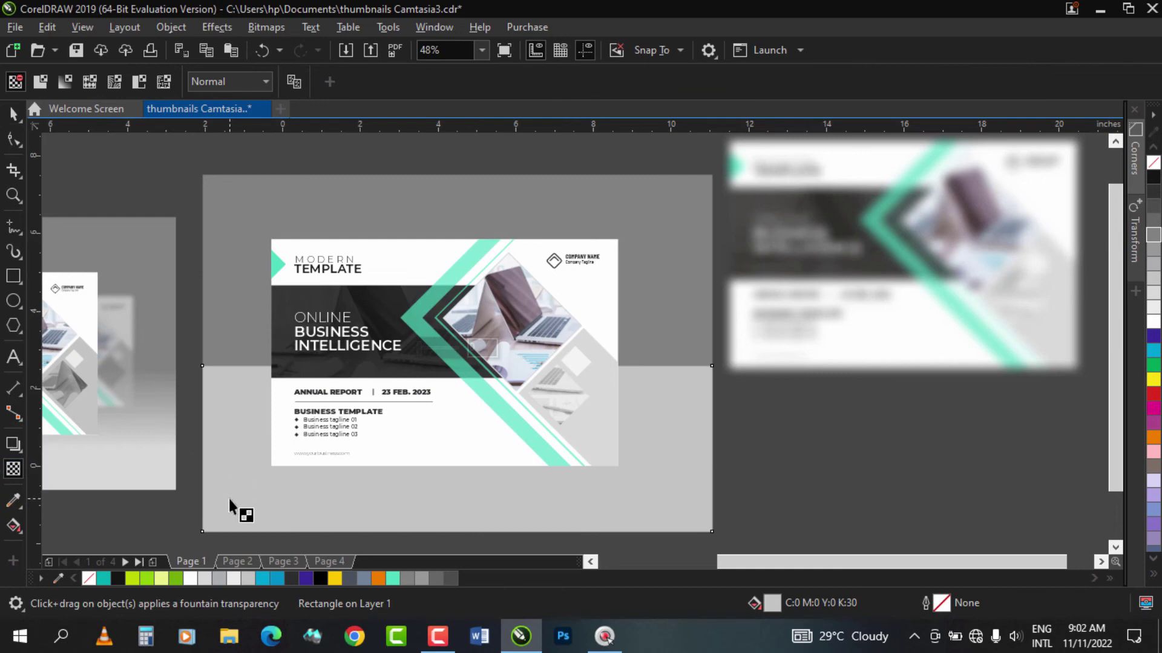
left_click_drag(228, 499, 230, 379)
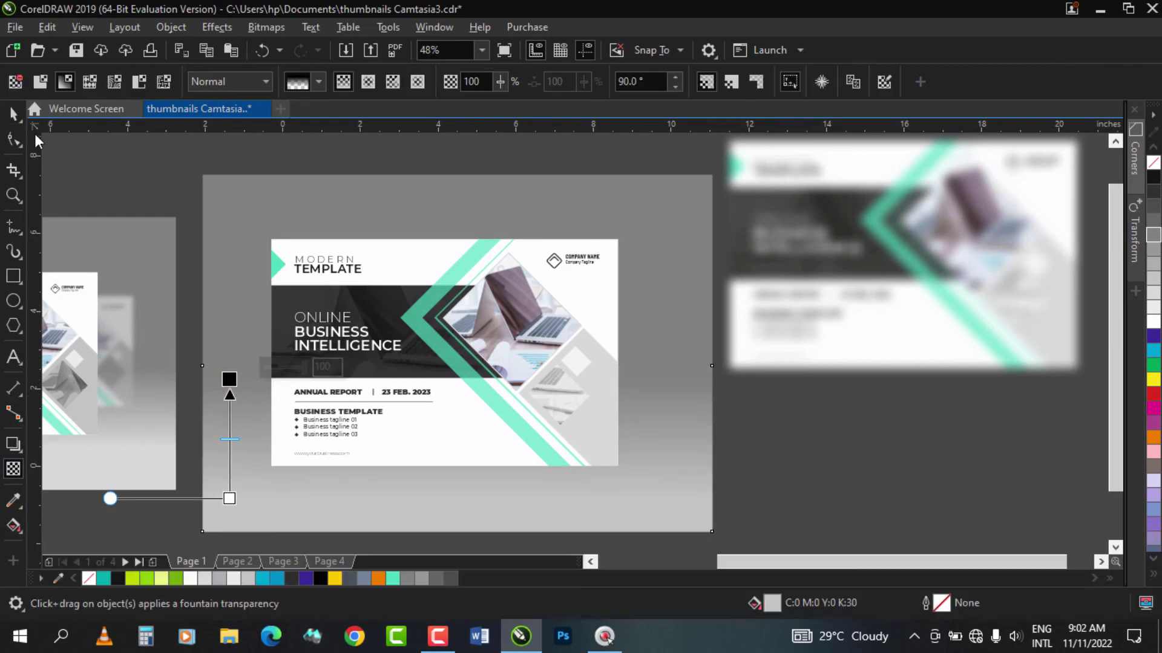
left_click(13, 113)
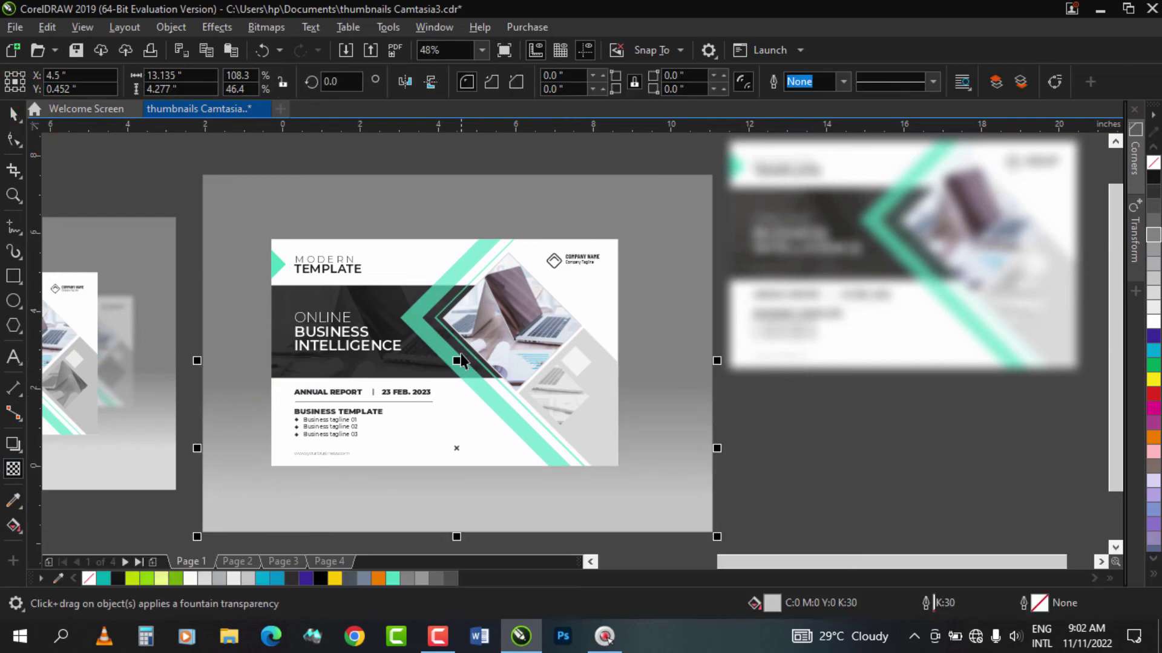
left_click(1154, 310)
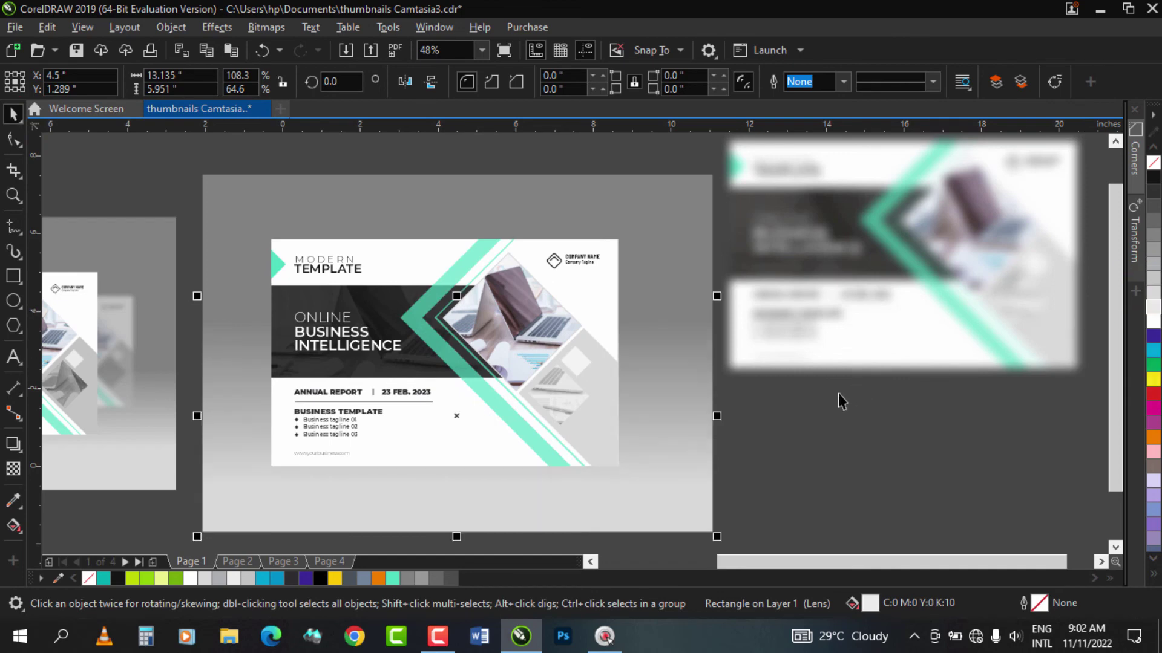
Step: Scale the blurred bitmap to about 6.64 × 4.46 in over the template's left side and duplicate it level on the right side
left_click(875, 276)
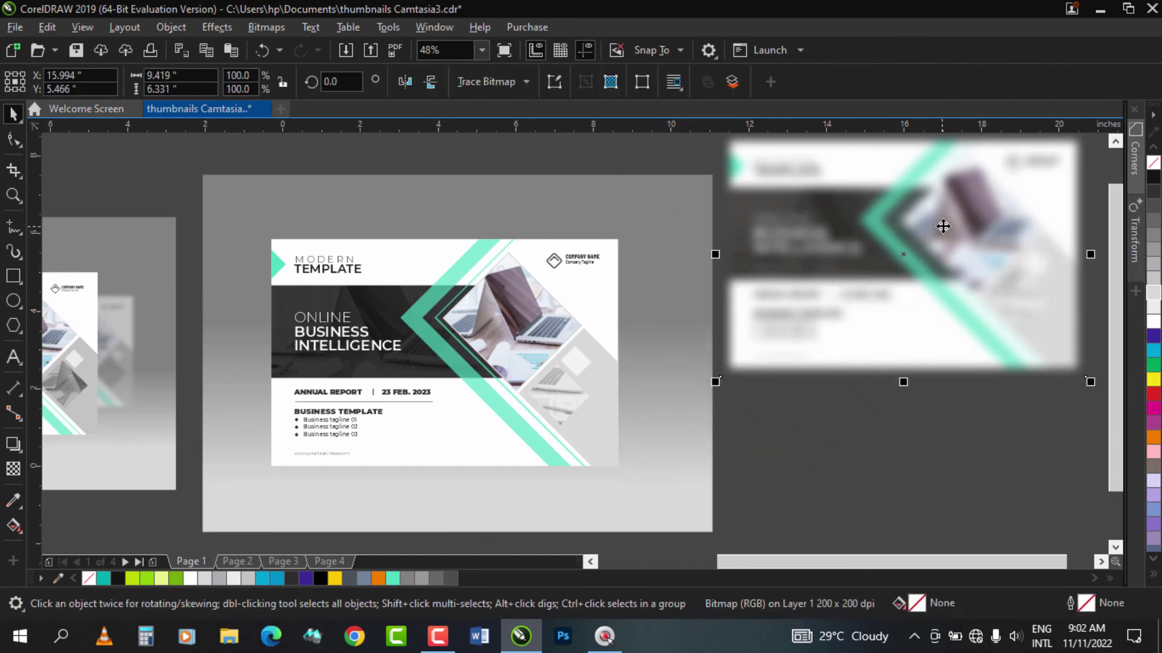
left_click_drag(943, 226, 479, 321)
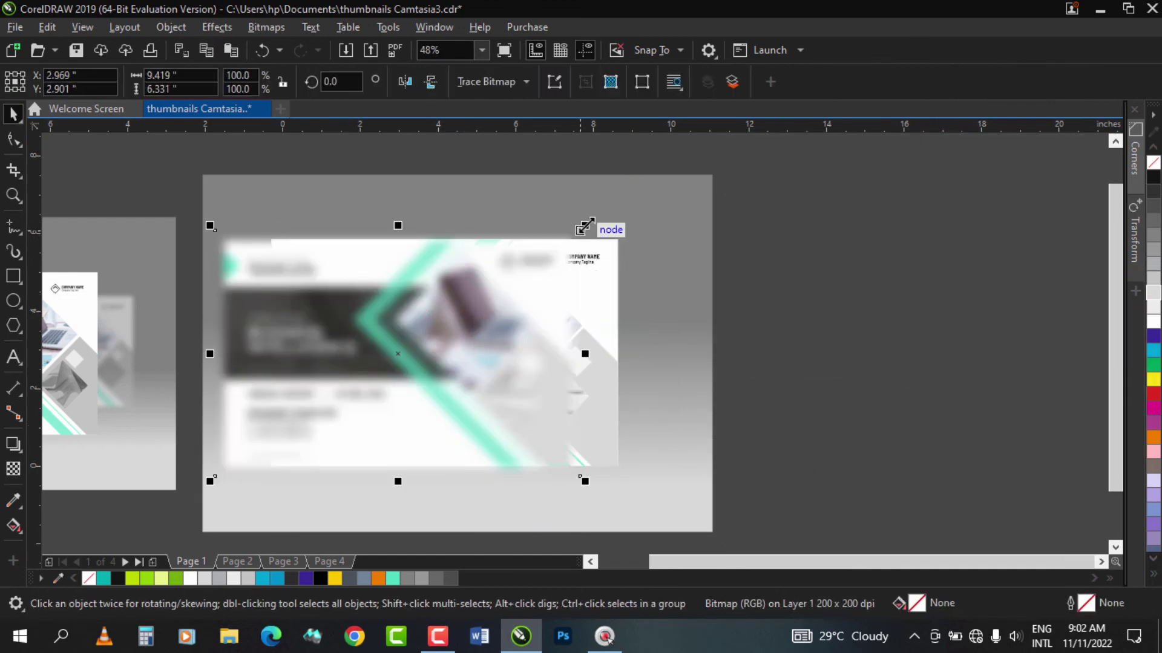
left_click_drag(584, 227, 459, 309)
left_click_drag(369, 327, 390, 339)
left_click_drag(461, 431, 477, 438)
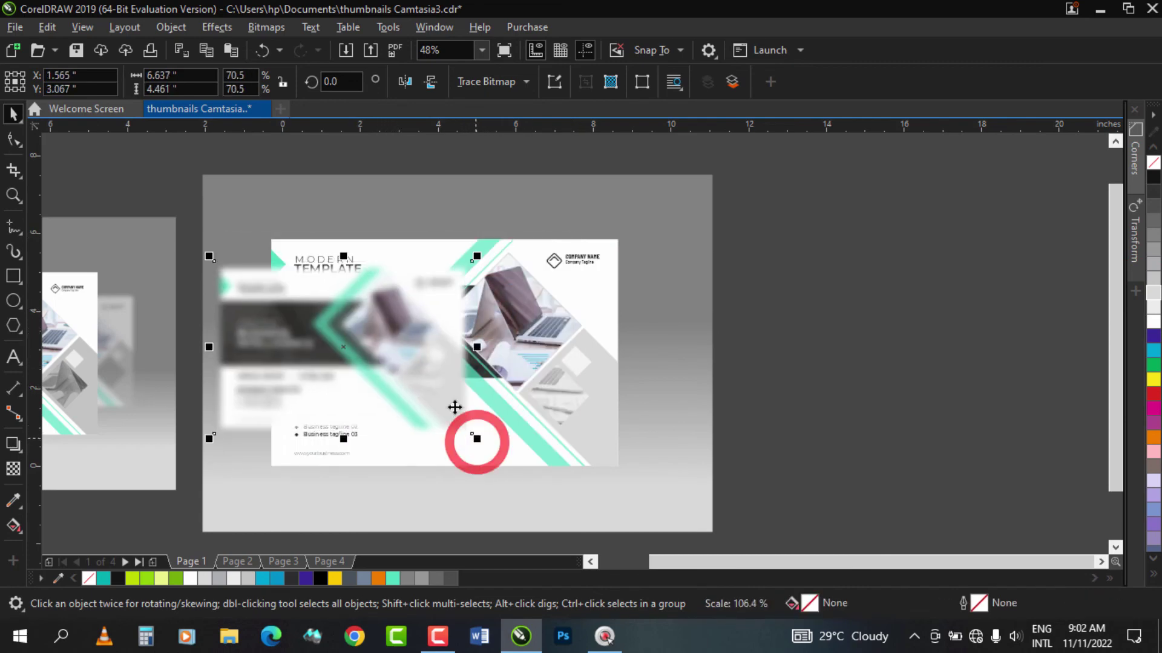
left_click_drag(324, 326, 550, 318)
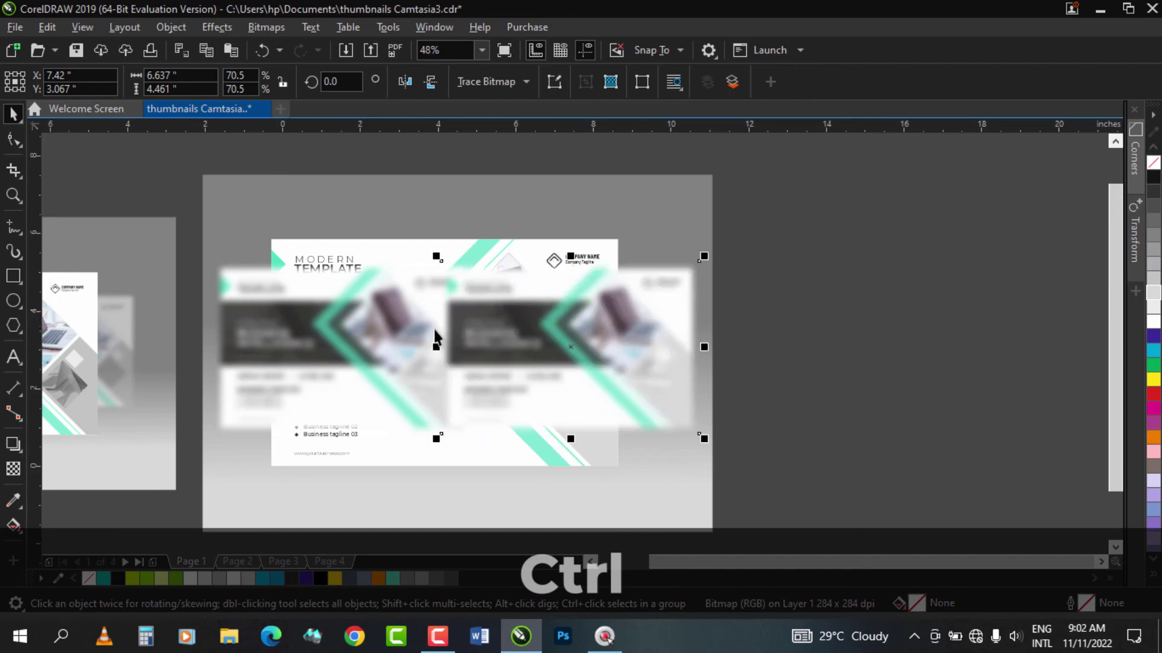
left_click(295, 340, "ctrl+shift")
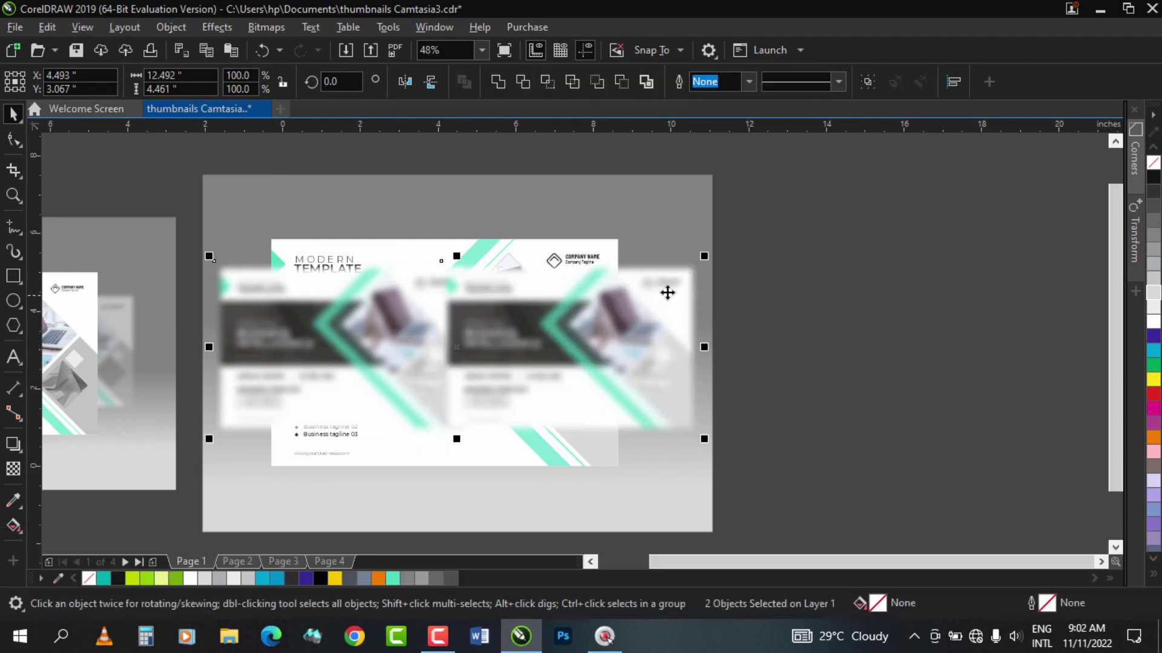
Step: Widen both background rectangles symmetrically to about 14.98 in
left_click(663, 503)
left_click_drag(715, 352, 756, 349)
Step: Move the whole reference presentation further left, clear of the widened background
key("shift+z")
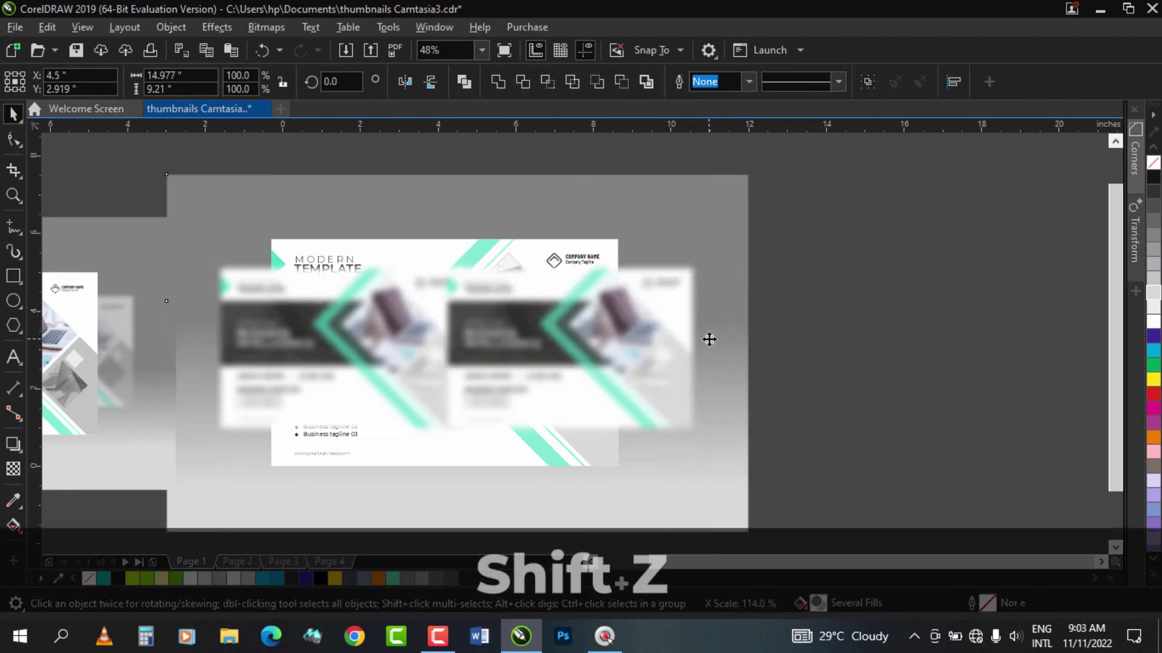
scroll(636, 360, "down", 1)
key("space")
left_click_drag(61, 204, 400, 505)
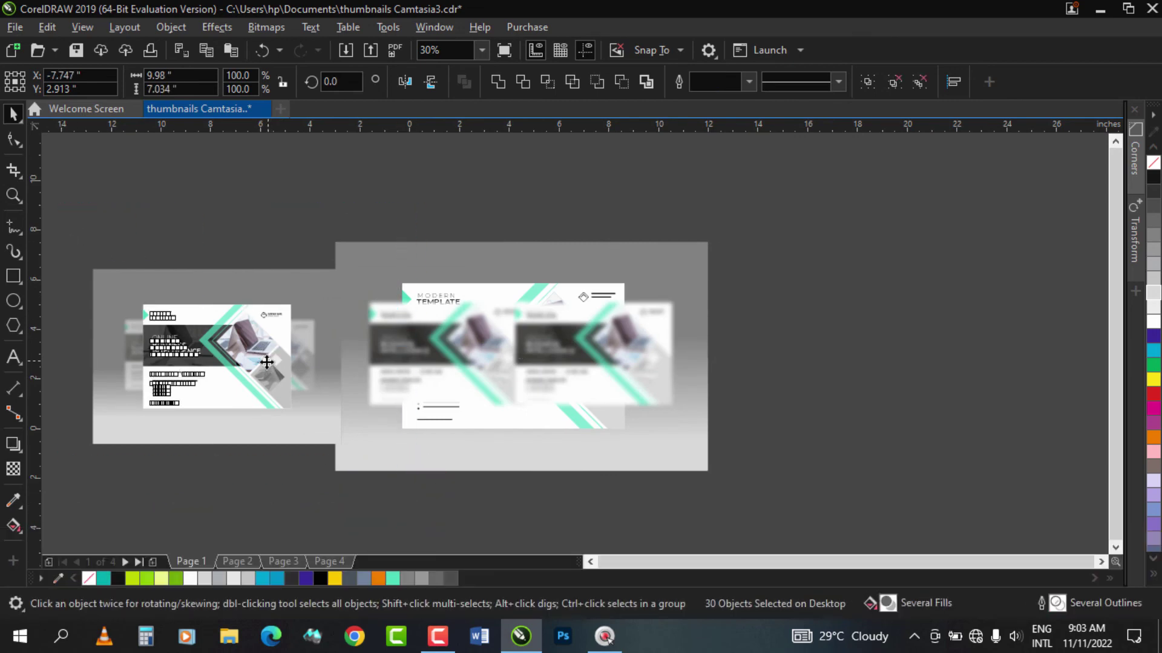
left_click_drag(265, 360, 158, 345)
Step: Send the two blurred template copies and both background rectangles behind the sharp template
key("z")
left_click_drag(271, 226, 765, 481)
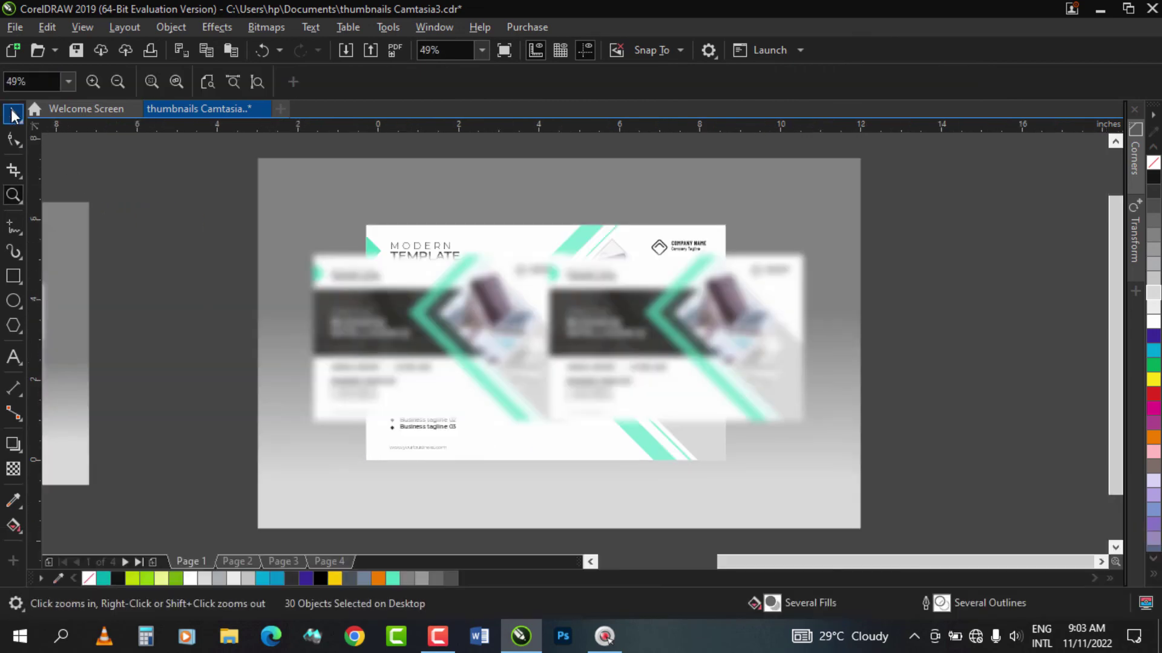
left_click(14, 113)
left_click(454, 329)
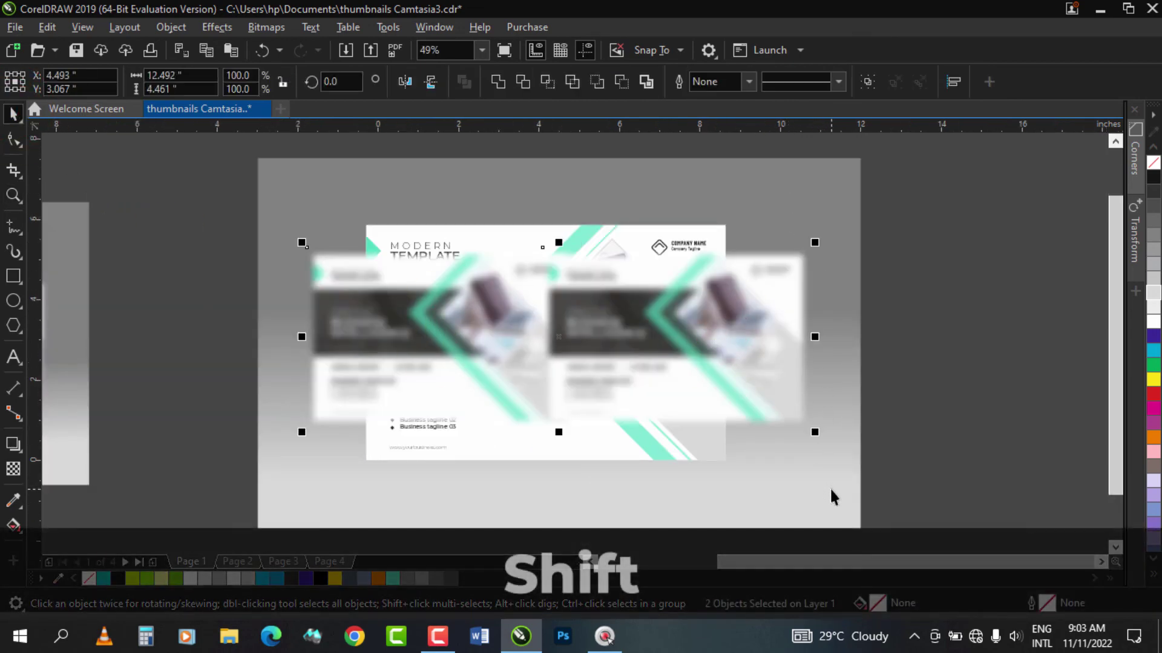
left_click(831, 490, "shift")
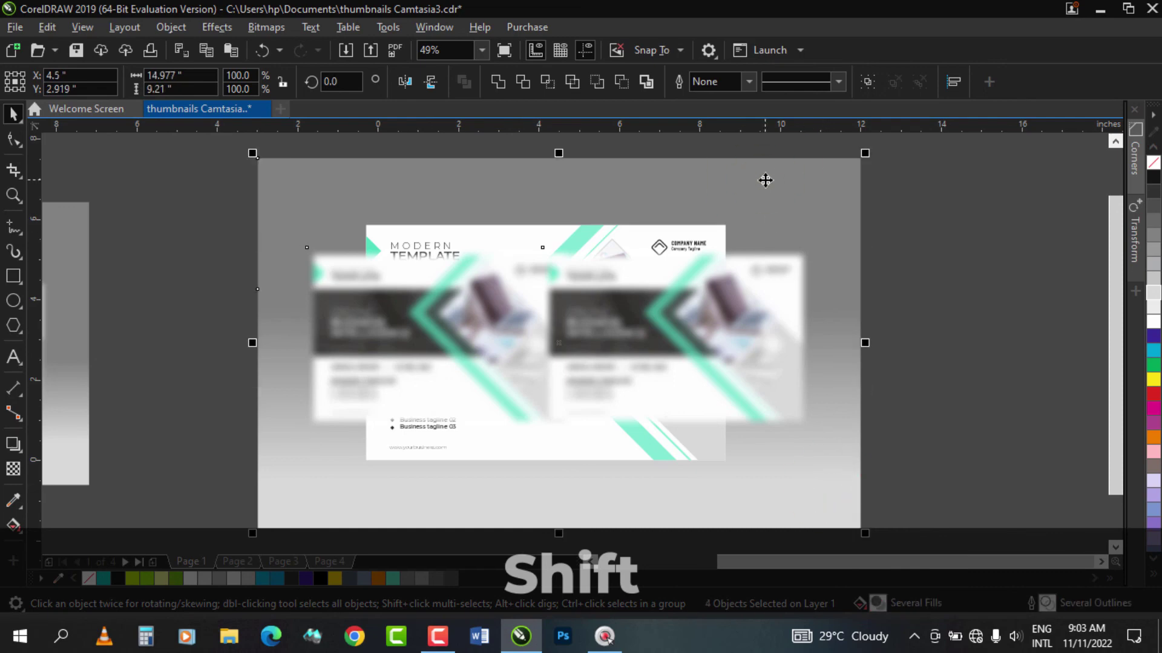
key("shift+Page_Down")
left_click(879, 249)
Step: Scale both blurred copies about their shared centre to about 12.29 × 4.39 in overall and convert them into one 200 dpi RGB bitmap with transparent background
left_click(760, 324)
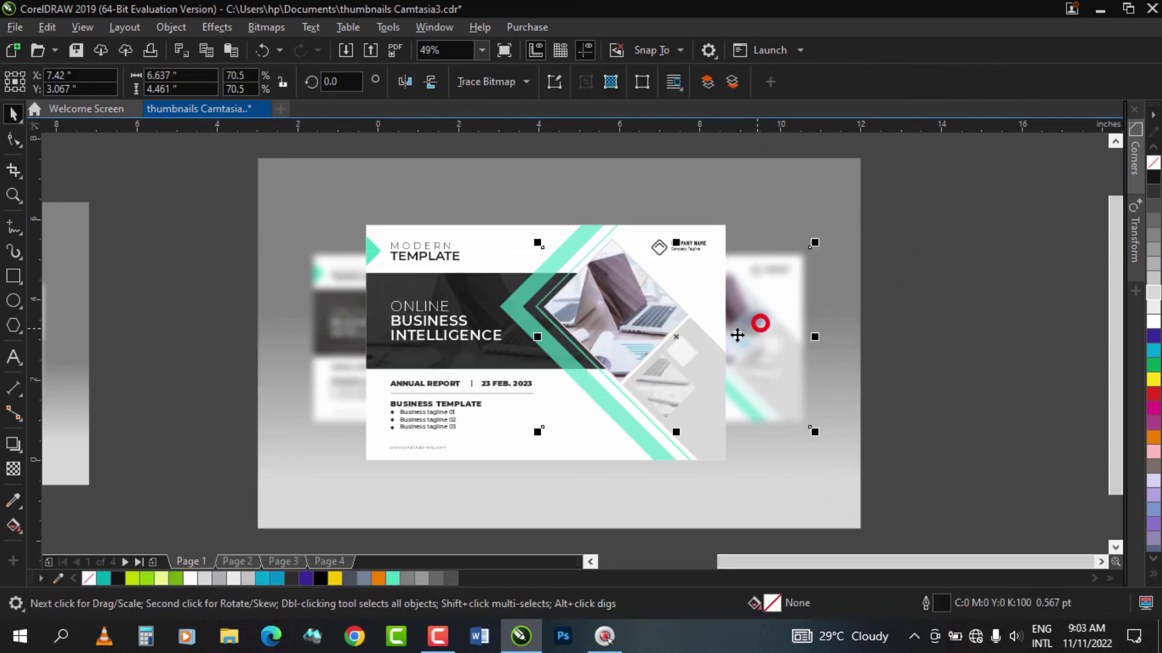
left_click(324, 341, "shift")
mouse_move(819, 436)
left_mouse_down()
mouse_move(793, 434)
mouse_move(811, 430)
left_mouse_up()
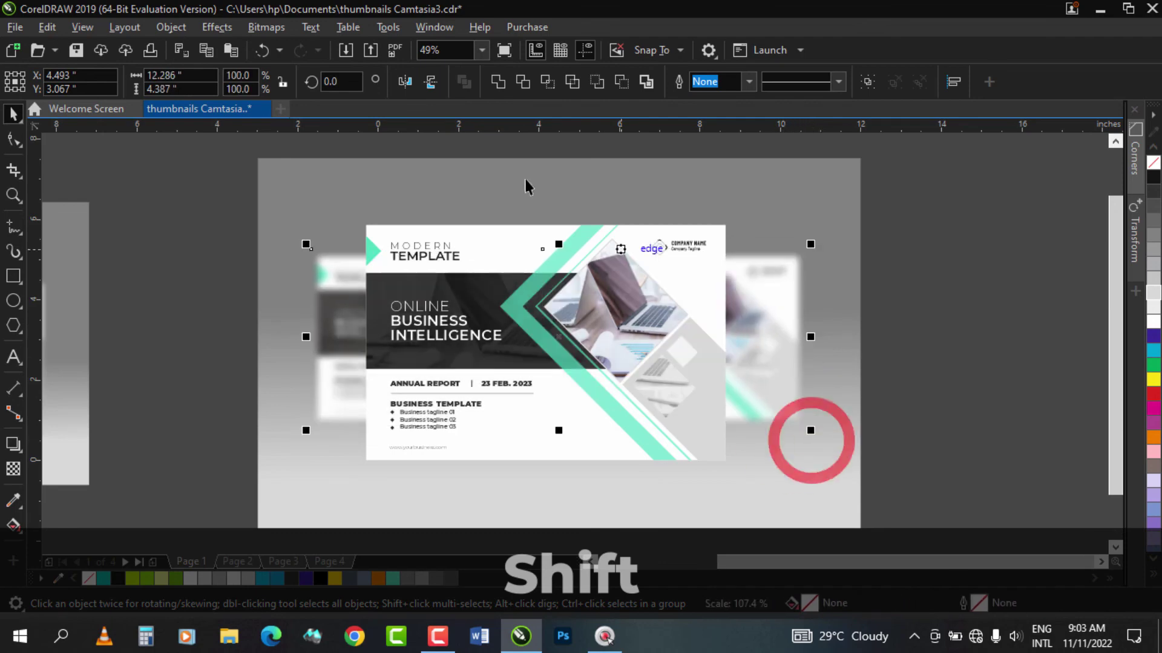
left_click(266, 27)
left_click(311, 47)
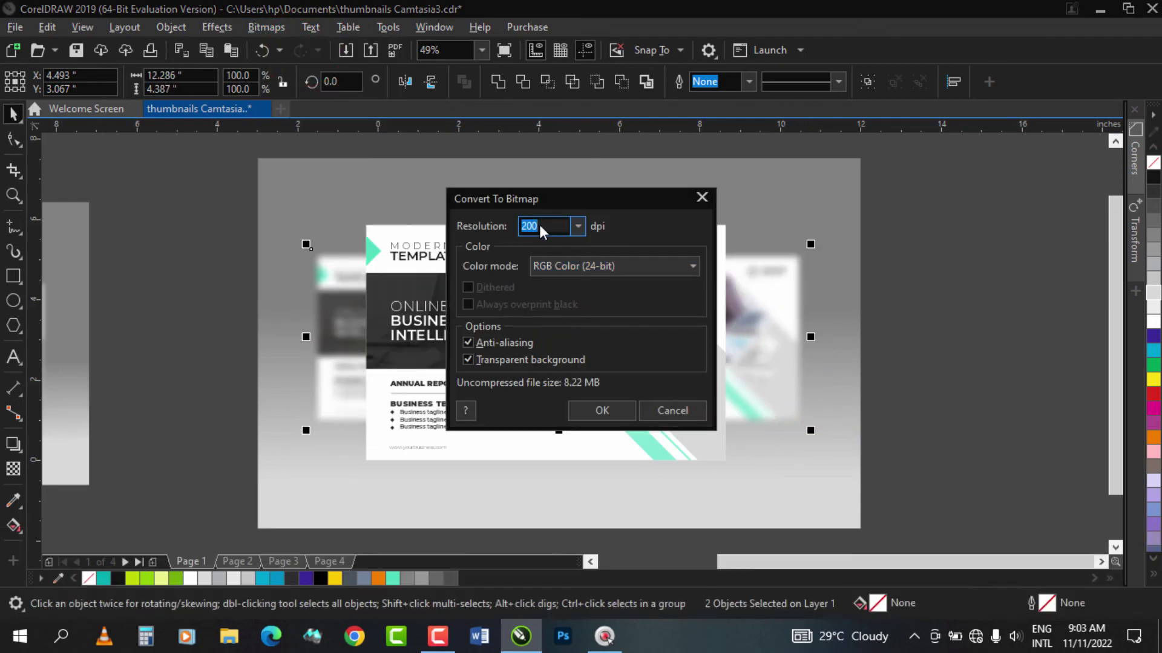
left_click(603, 411)
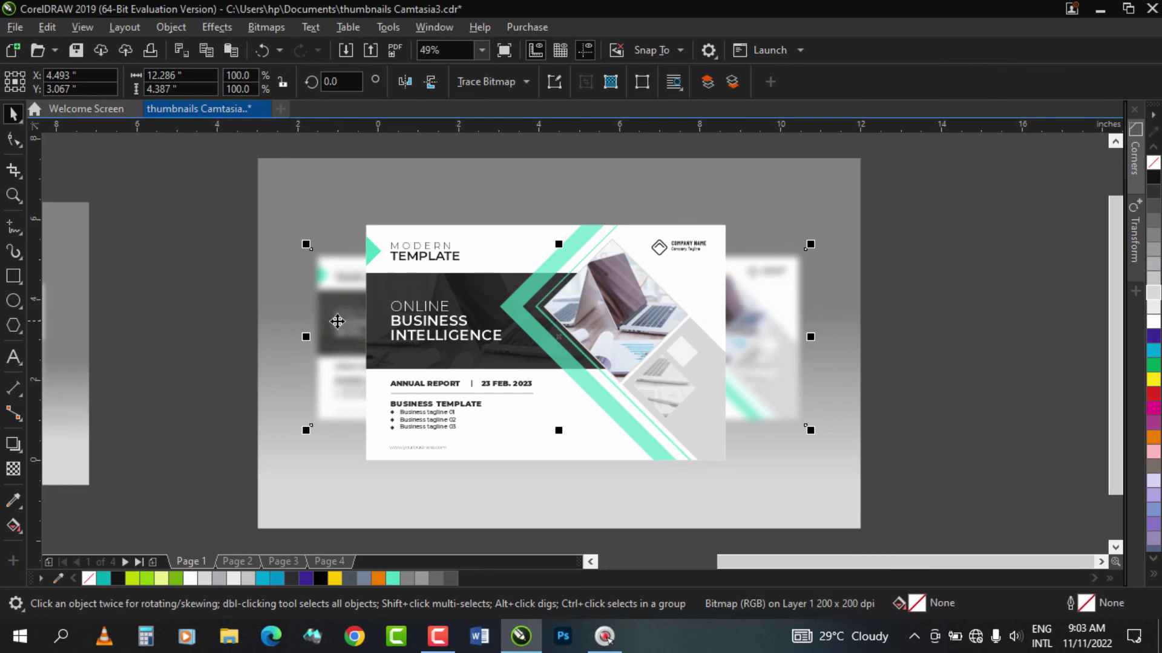
Step: Apply 50% uniform transparency to the merged blurred bitmap, and place it slightly lower and smaller behind the template
left_click(13, 472)
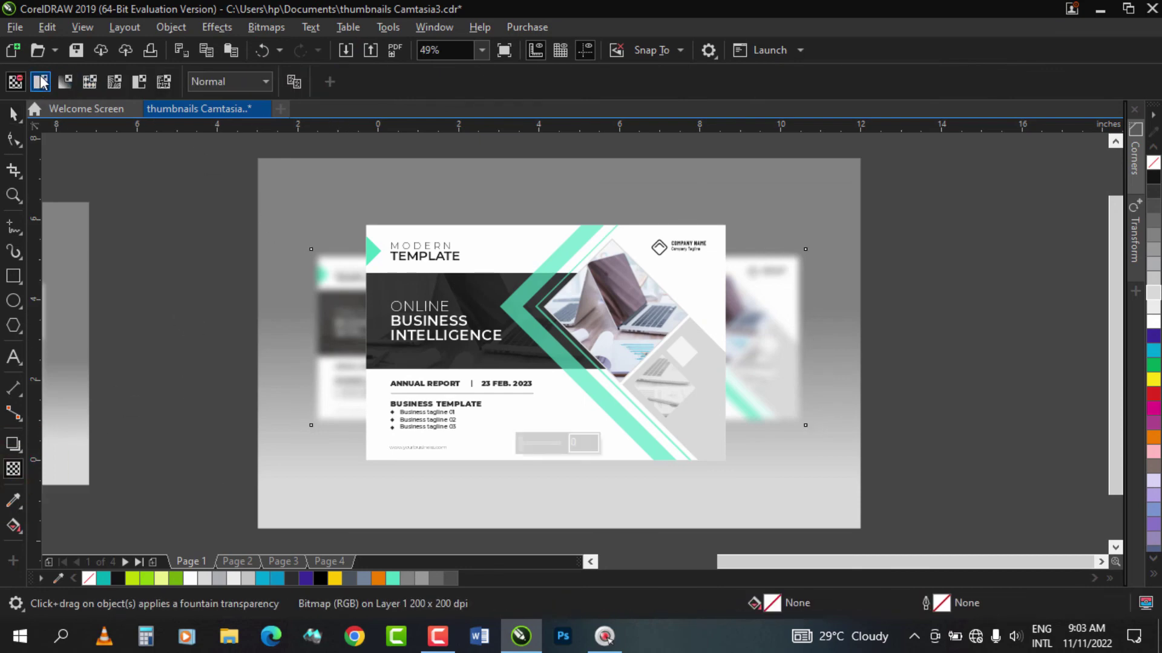
left_click(41, 81)
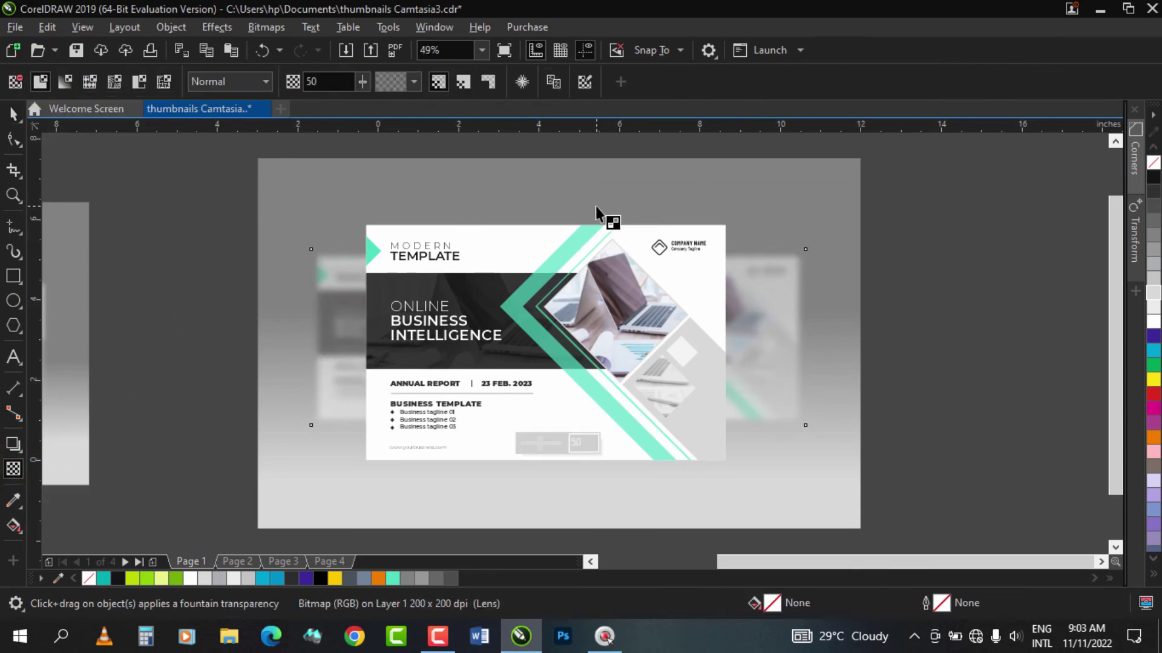
left_click(14, 113)
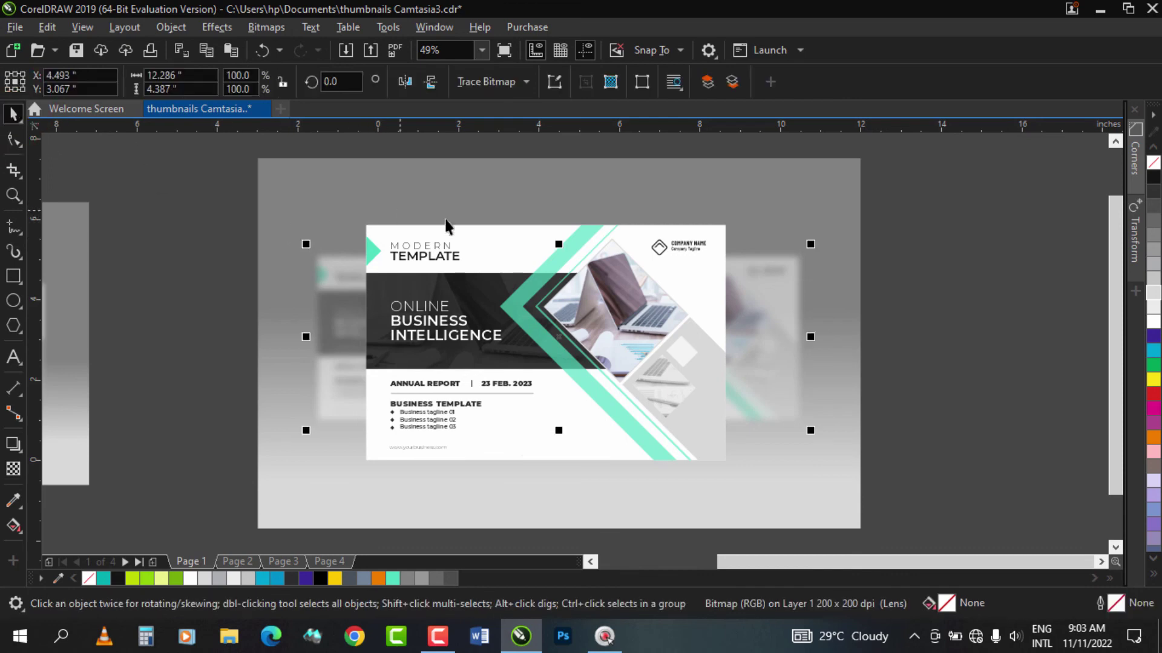
left_click_drag(781, 286, 781, 295)
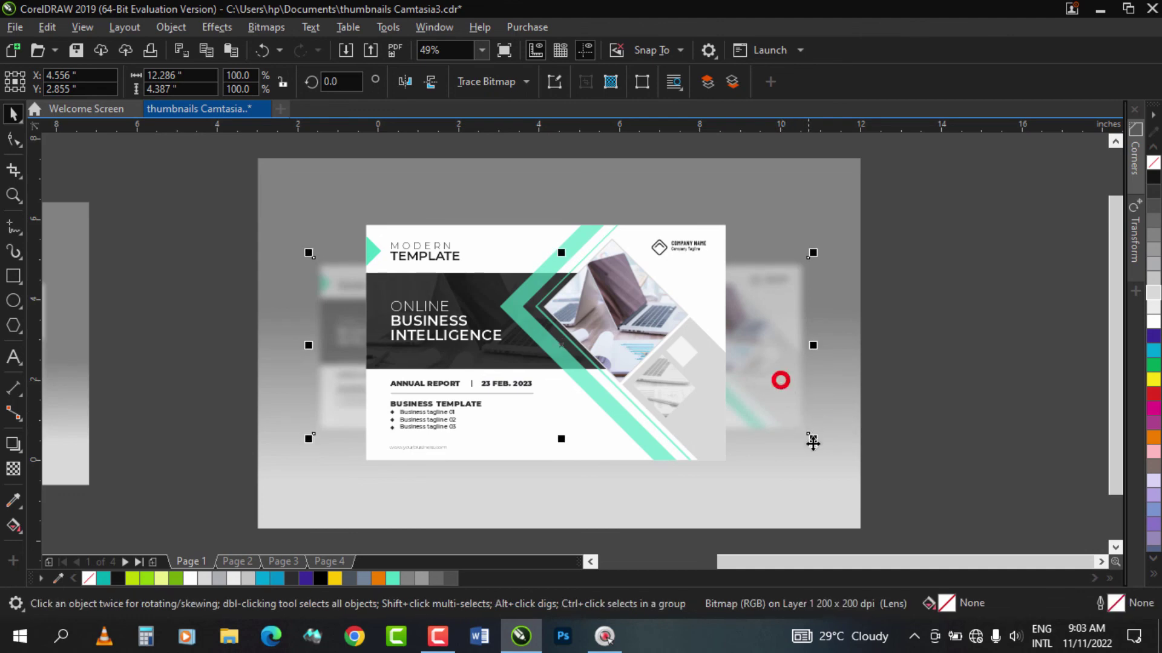
left_click_drag(810, 440, 800, 434)
Step: Narrow both background rectangles symmetrically to about 13.88 in
left_click(819, 491)
left_click(811, 255, "shift")
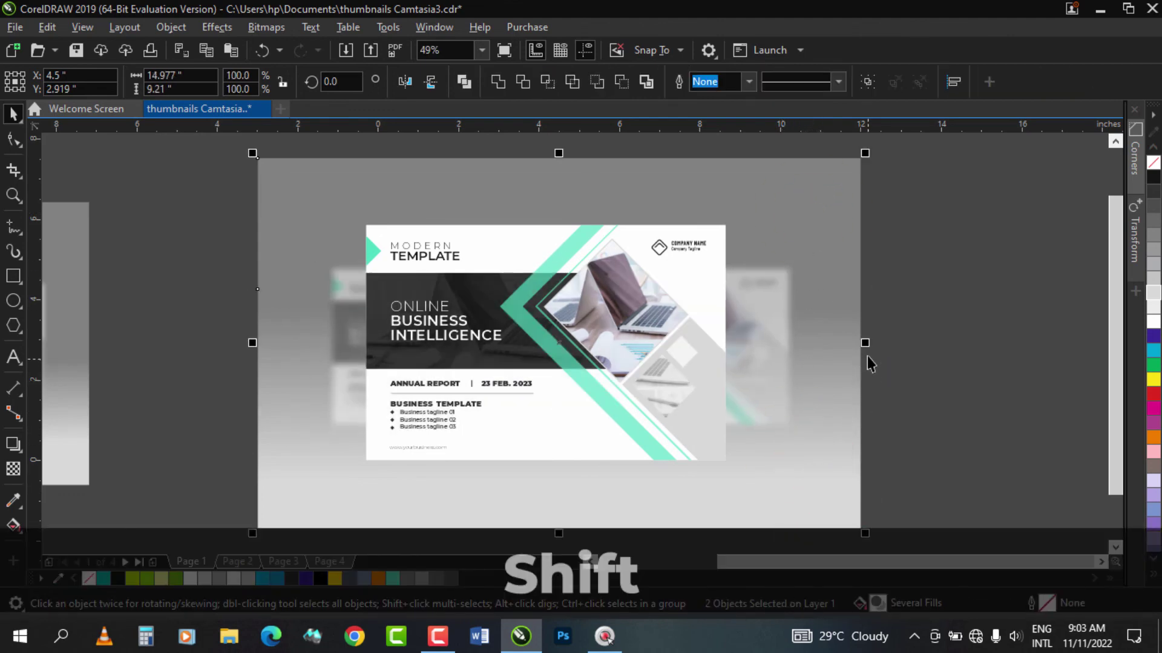
left_click_drag(865, 343, 844, 343)
Step: Fit the staged composition in the view and inspect it in full-screen preview
left_click(12, 195)
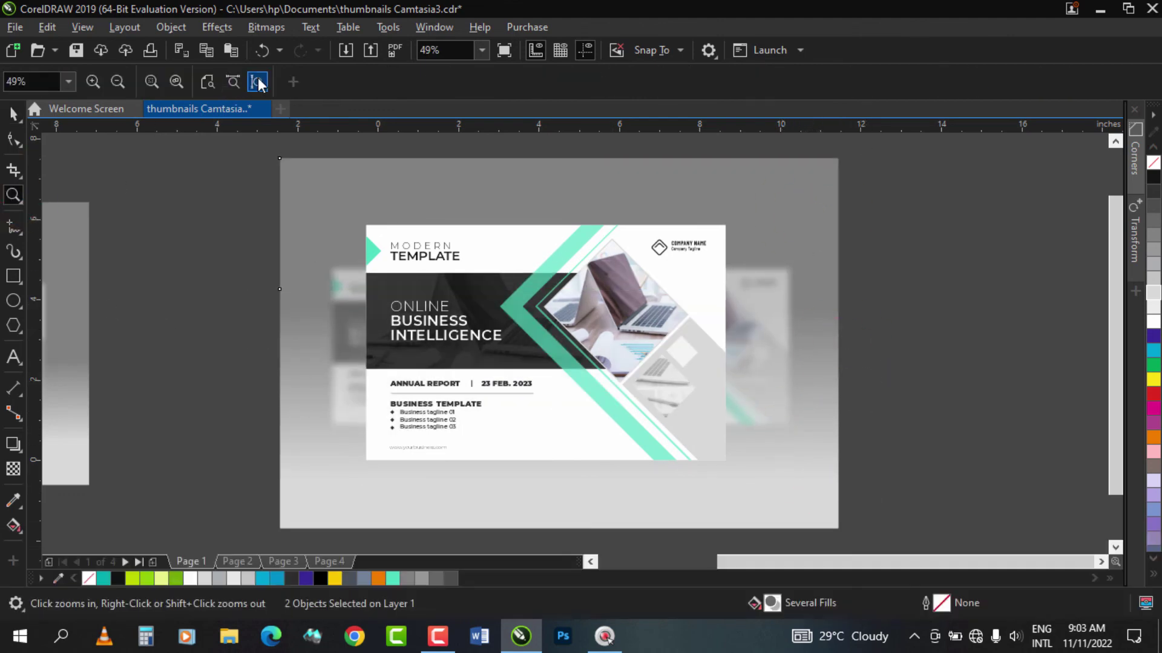
left_click(259, 81)
left_click(13, 115)
key("shift+F2")
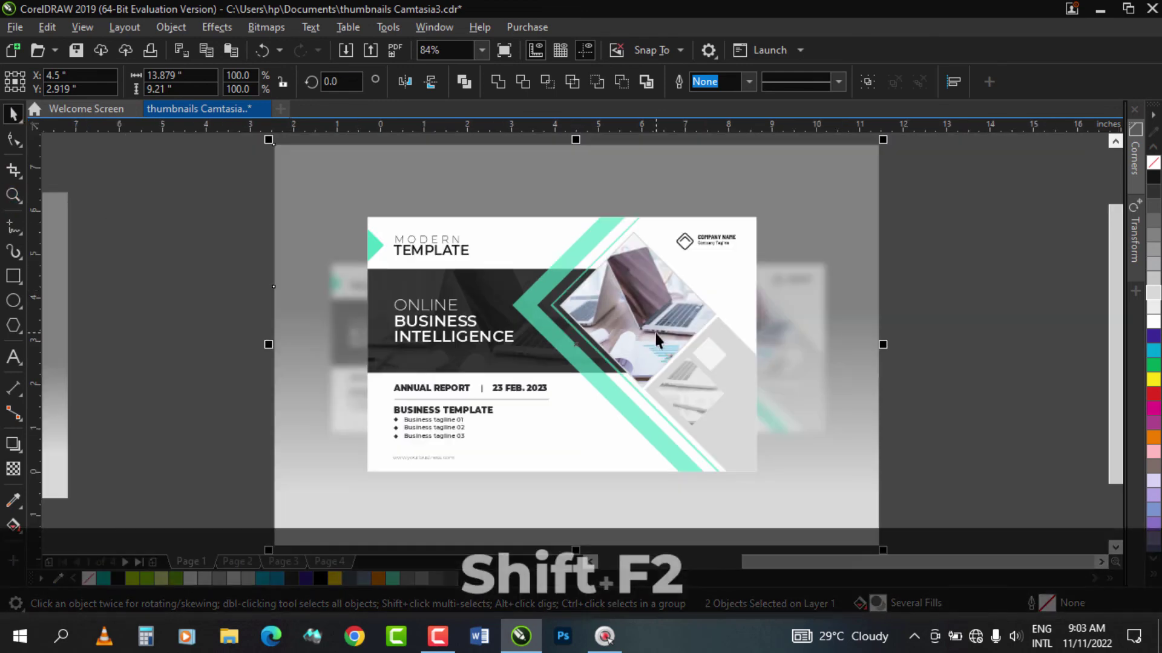
right_click(953, 286)
left_click(974, 303)
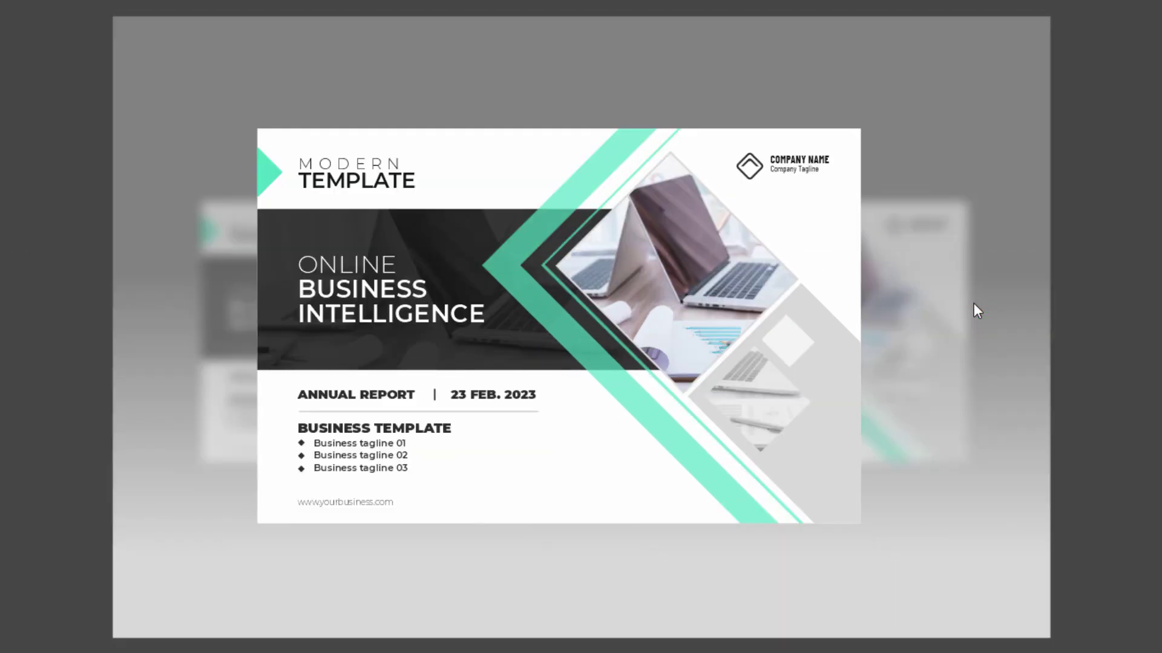